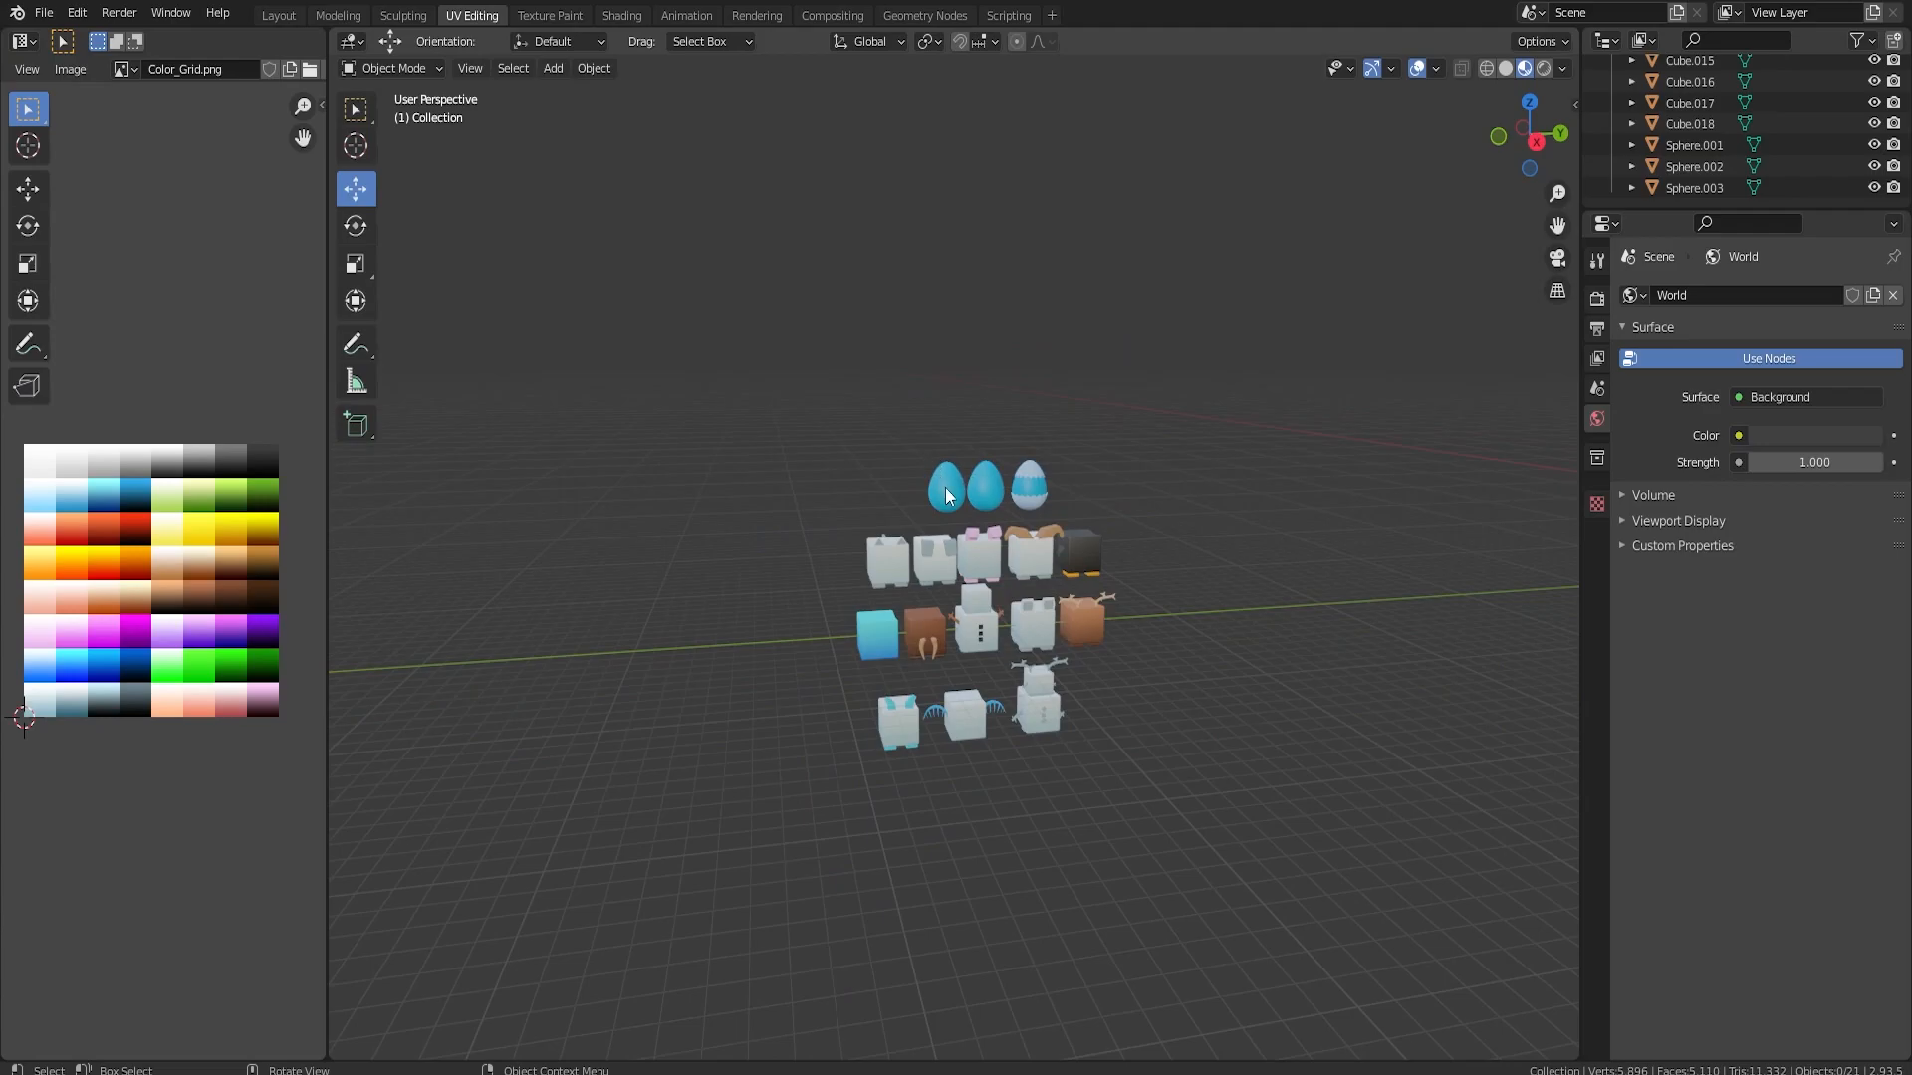
Duplicate the blue egg and move the copy above the white, green and brown block group
key("shift+d")
right_click(947, 491)
left_click_drag(996, 493, 1317, 515)
middle_click_drag(1316, 522, 738, 504, "shift")
scroll(790, 513, "down", 7)
left_click_drag(914, 527, 1235, 520)
scroll(1260, 523, "up", 5)
middle_click_drag(1262, 523, 731, 573, "shift")
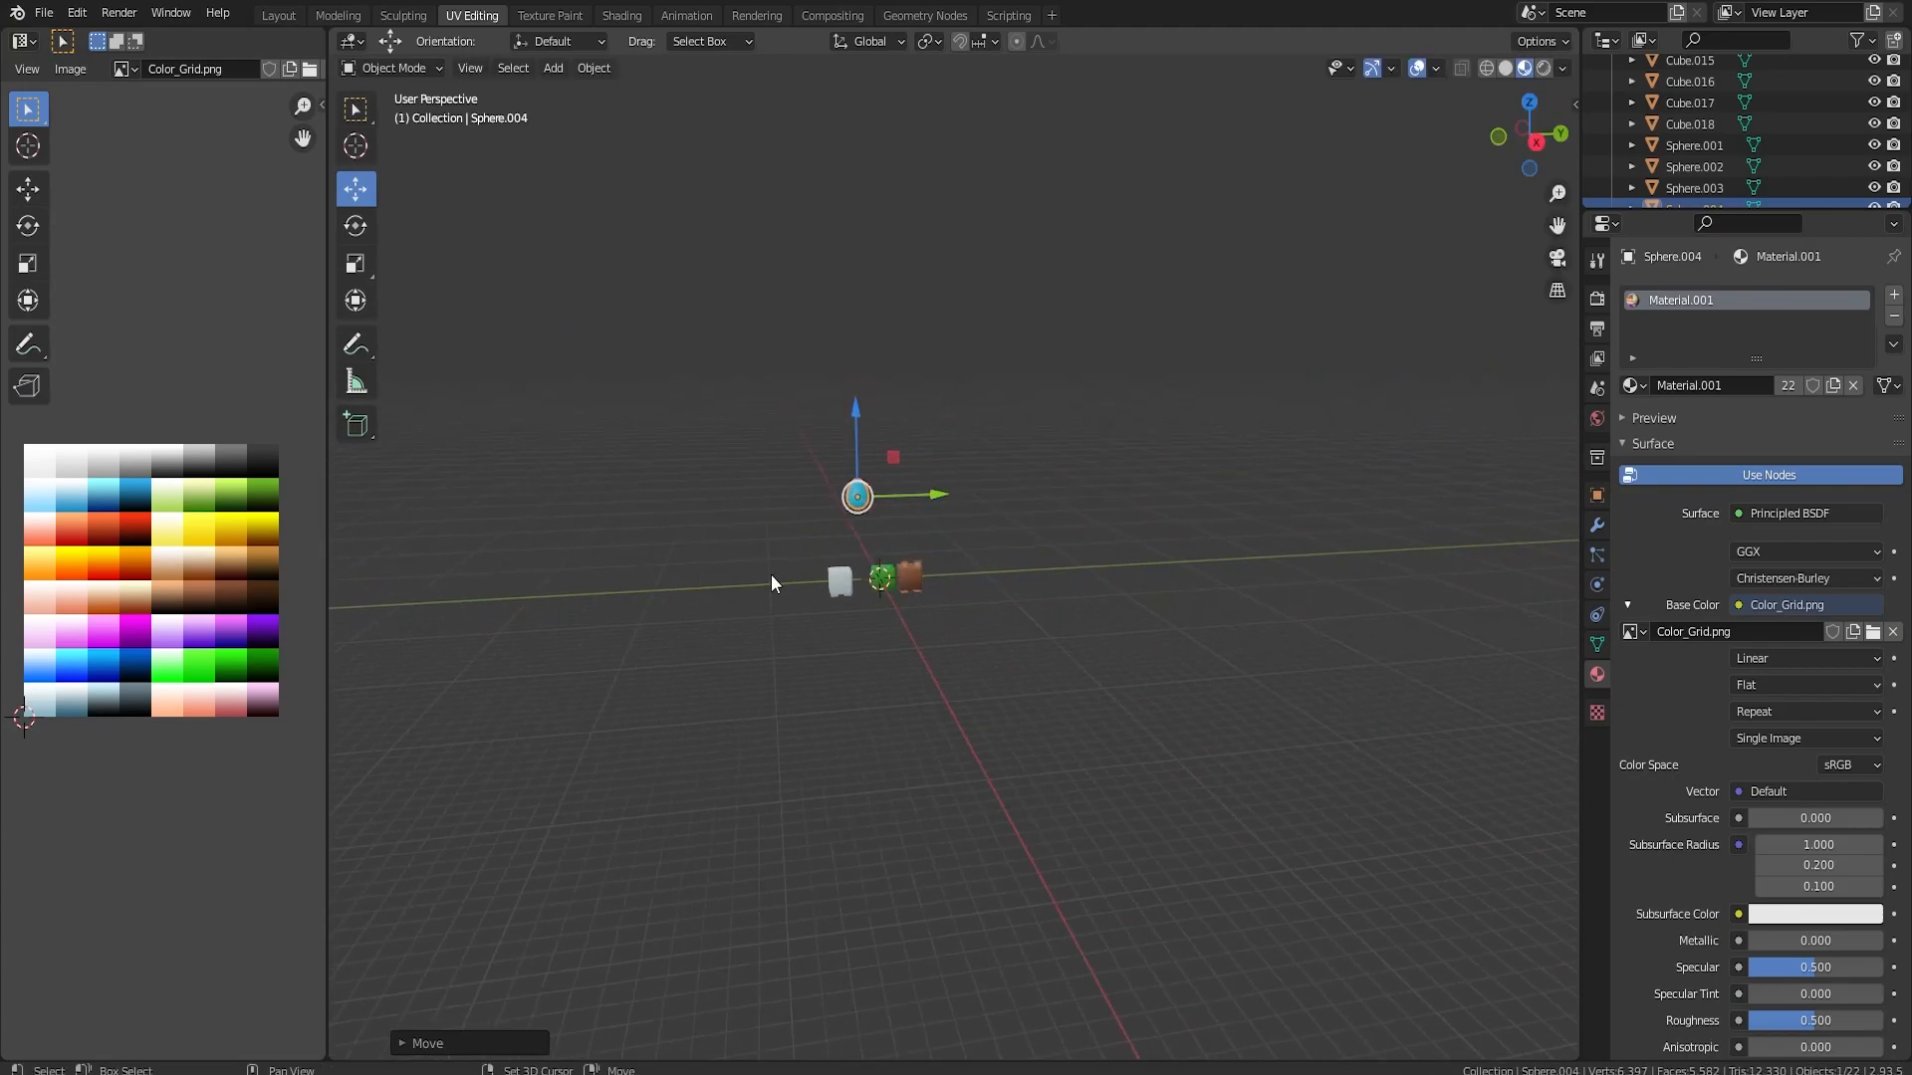
scroll(918, 537, "up", 4)
mouse_move(1051, 532)
middle_mouse_down("alt")
mouse_move(878, 510)
mouse_move(1022, 510)
middle_mouse_up("alt")
scroll(1013, 506, "up", 2)
middle_click_drag(560, 348, 1042, 605, "shift")
left_click_drag(1053, 516, 1053, 559)
Recolor the duplicated egg dark green by moving all its UVs onto the dark green swatch of the color grid
key("Tab")
key("a")
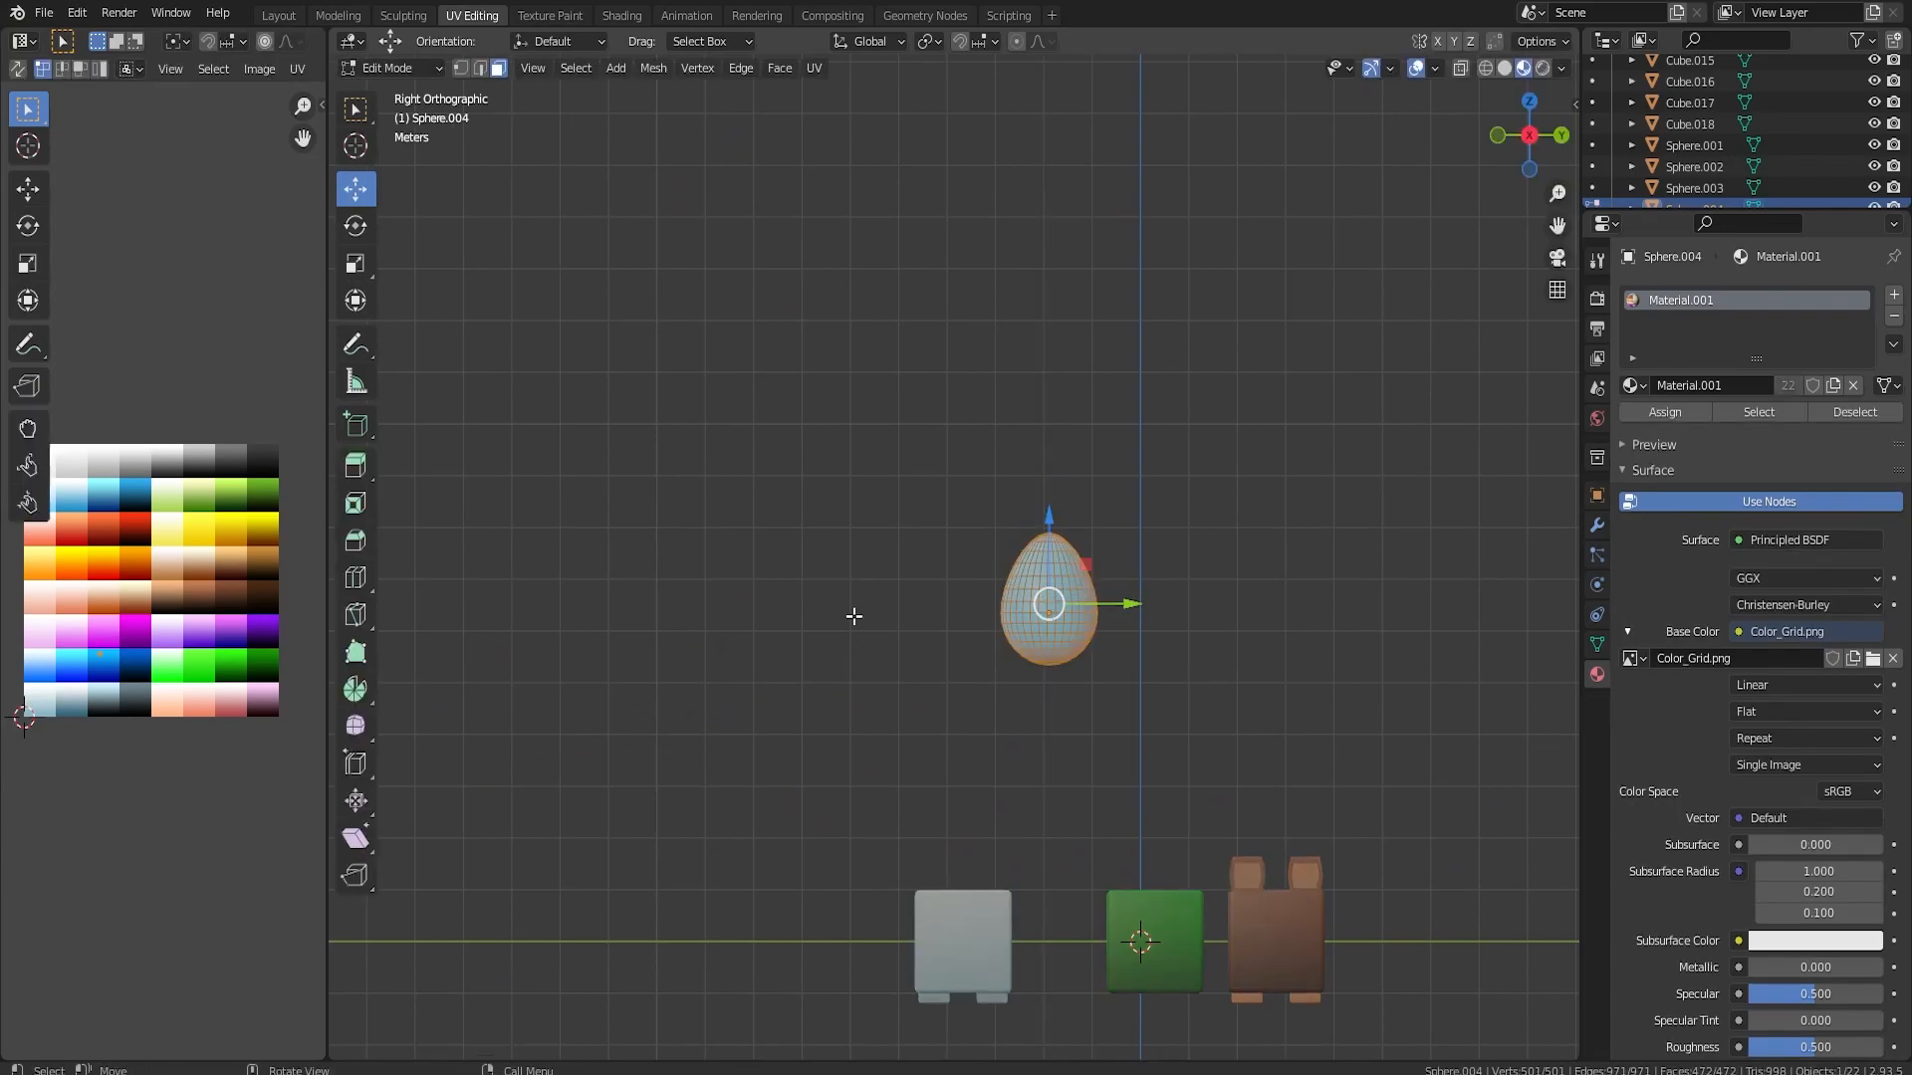
key("g")
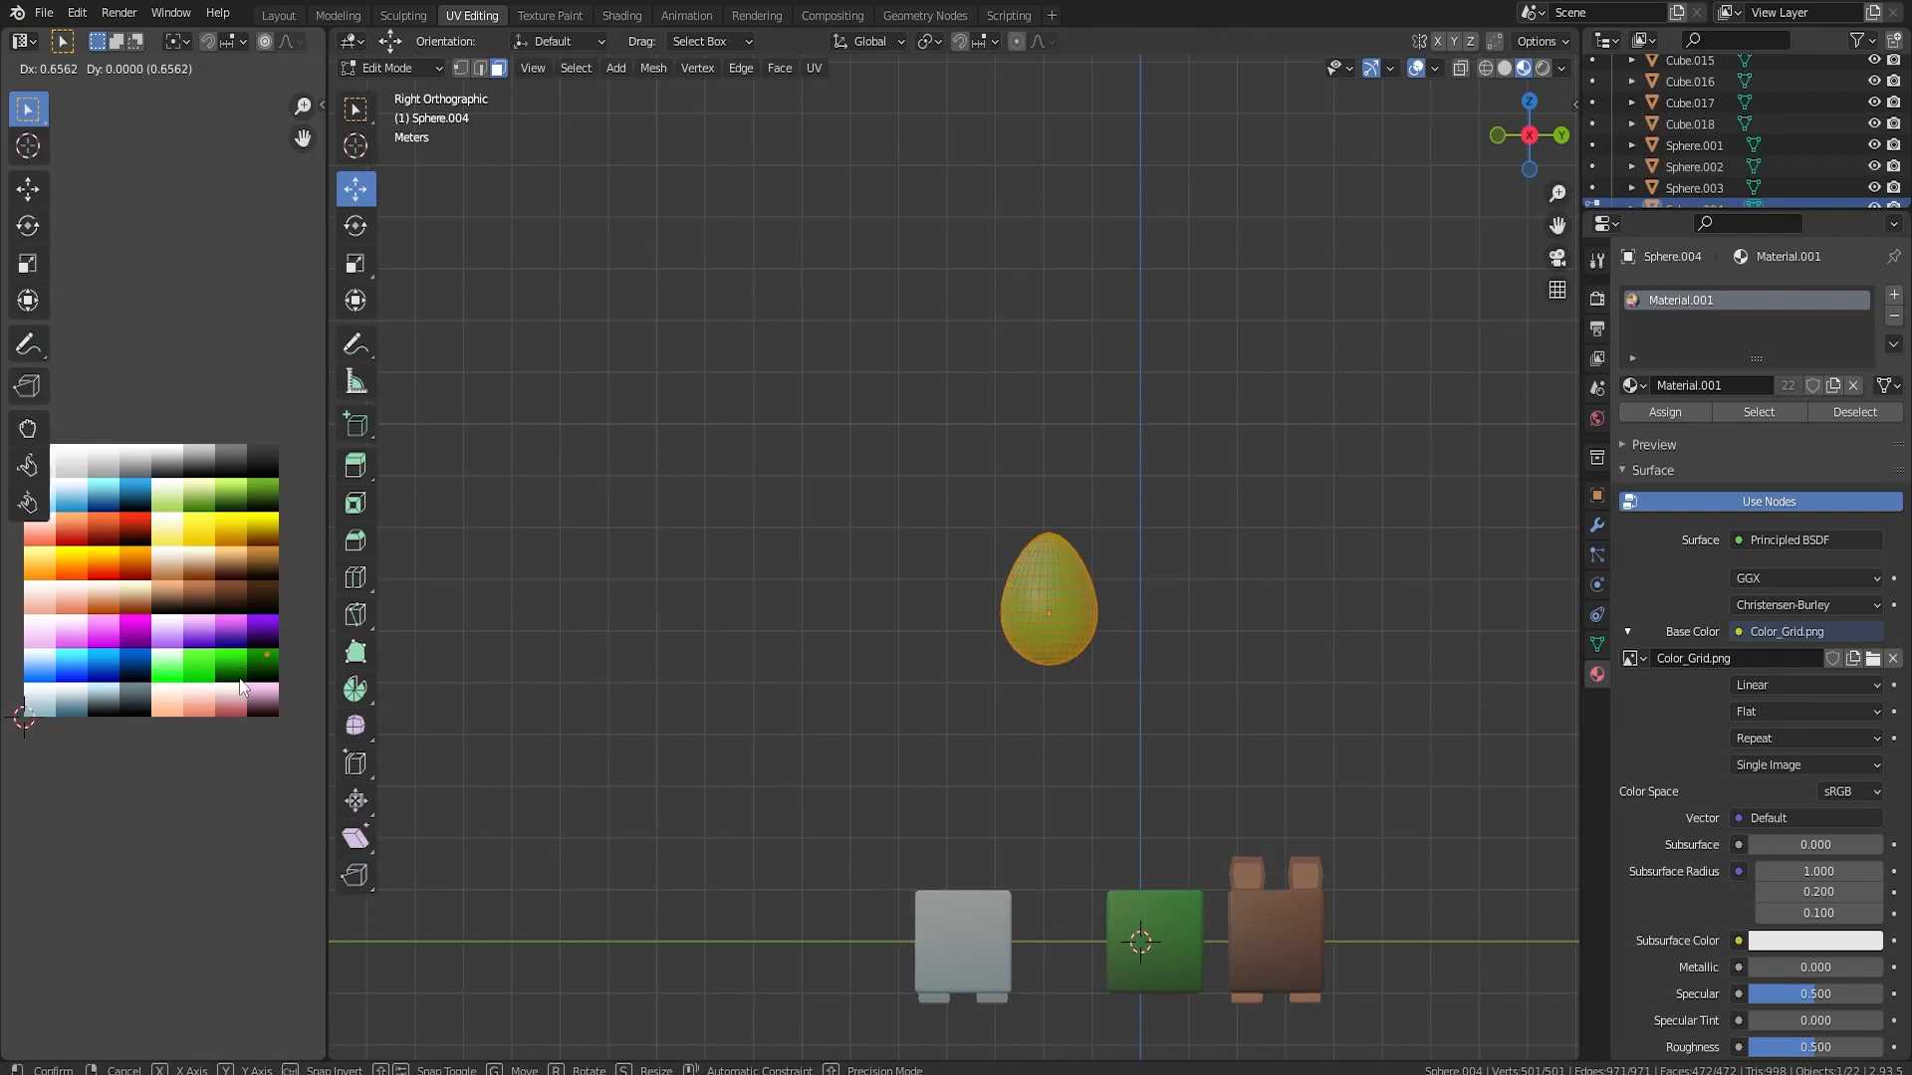
left_click(239, 680)
key("Tab")
Shift the green egg along Y until it sits above the white block, and place a duplicate beside it
key("Tab")
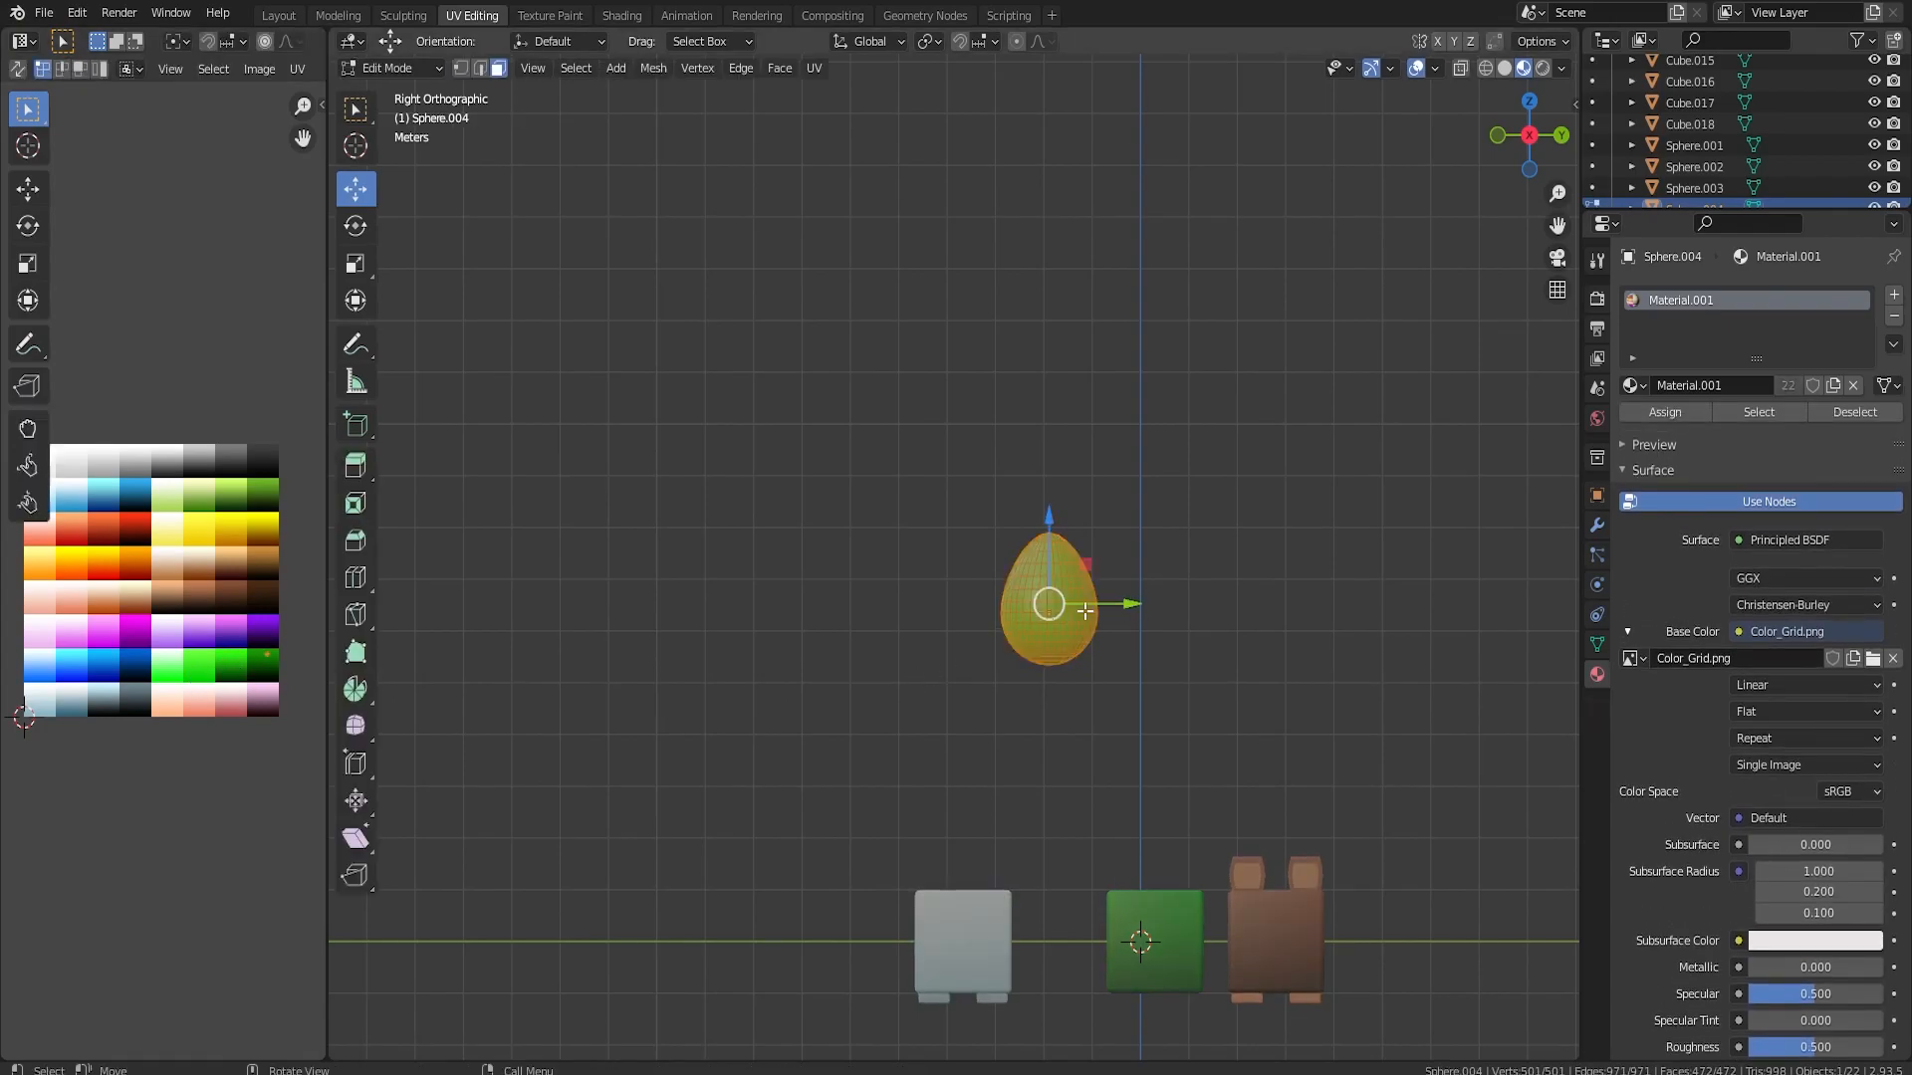
key("Tab")
key("shift+d")
left_click(1008, 618)
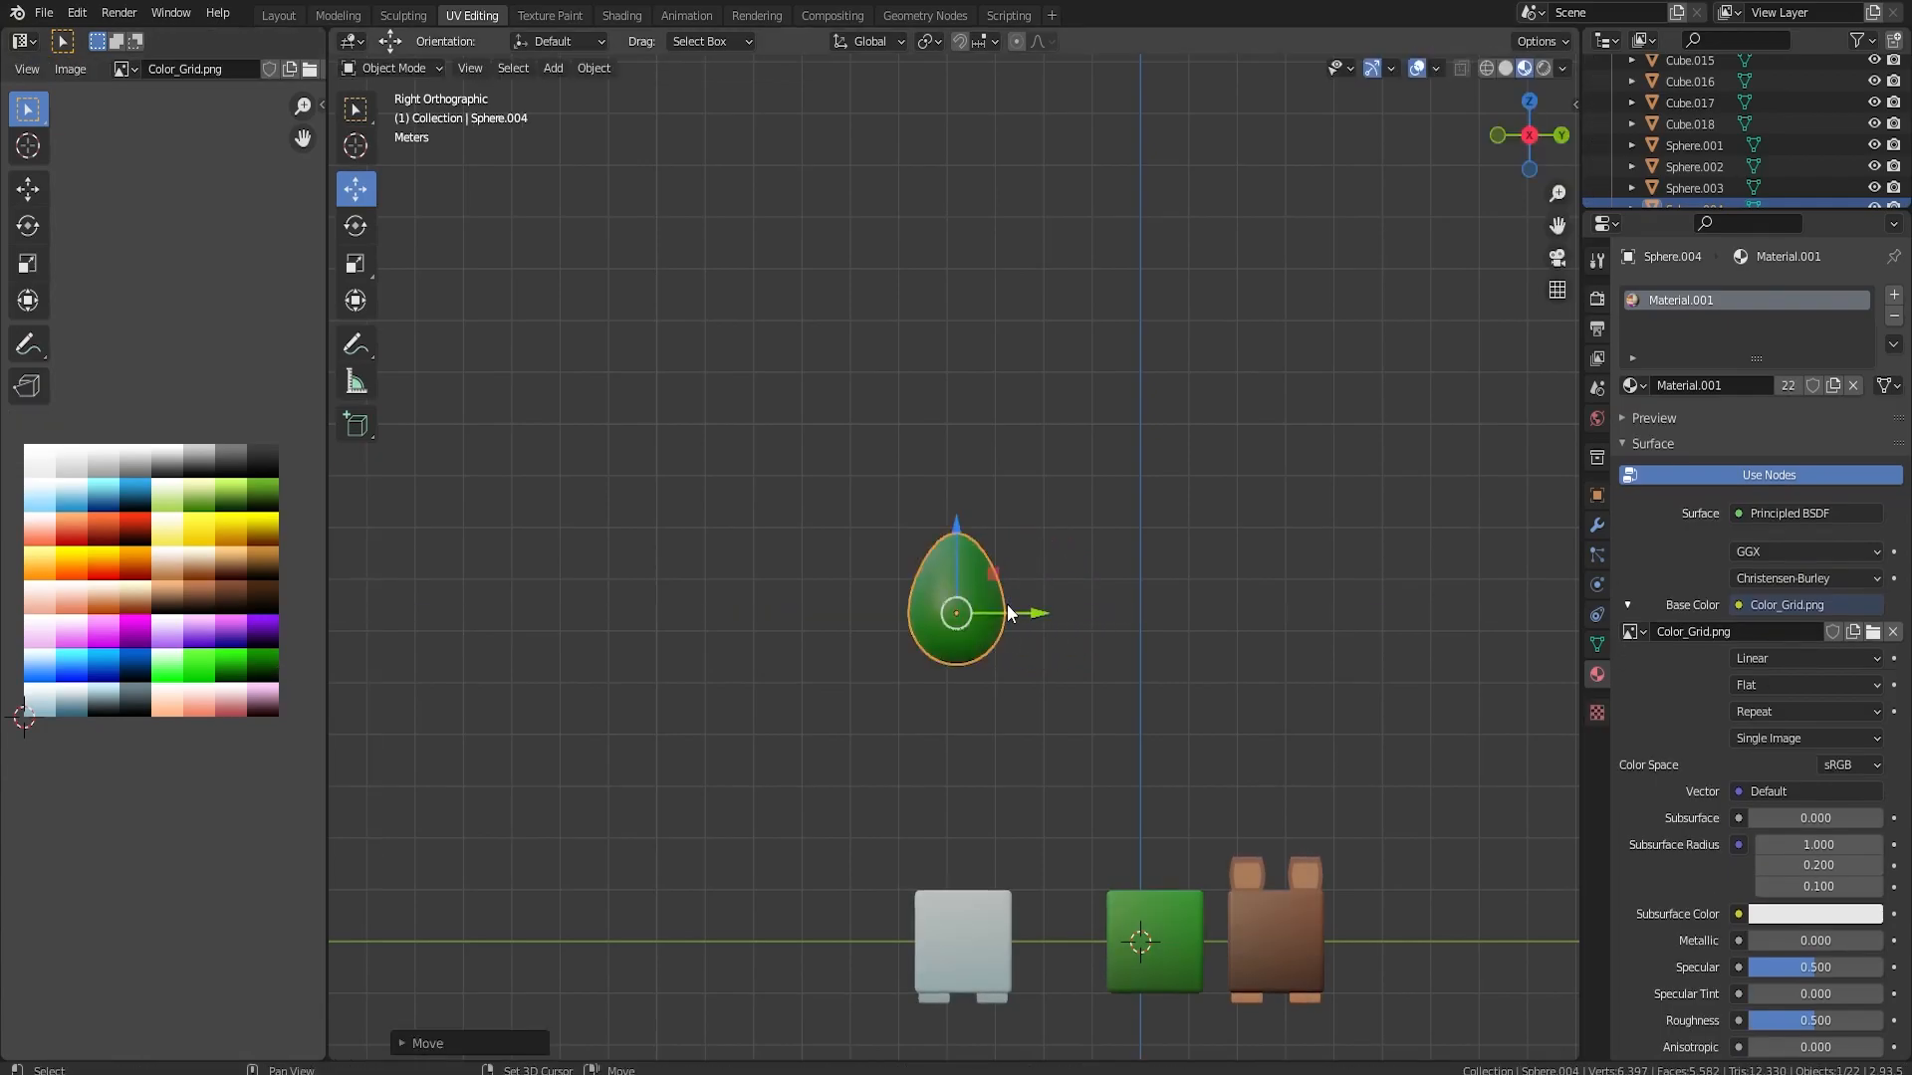
left_click_drag(1009, 617, 1121, 613)
Flip the normals of the second green egg's mesh
key("Tab")
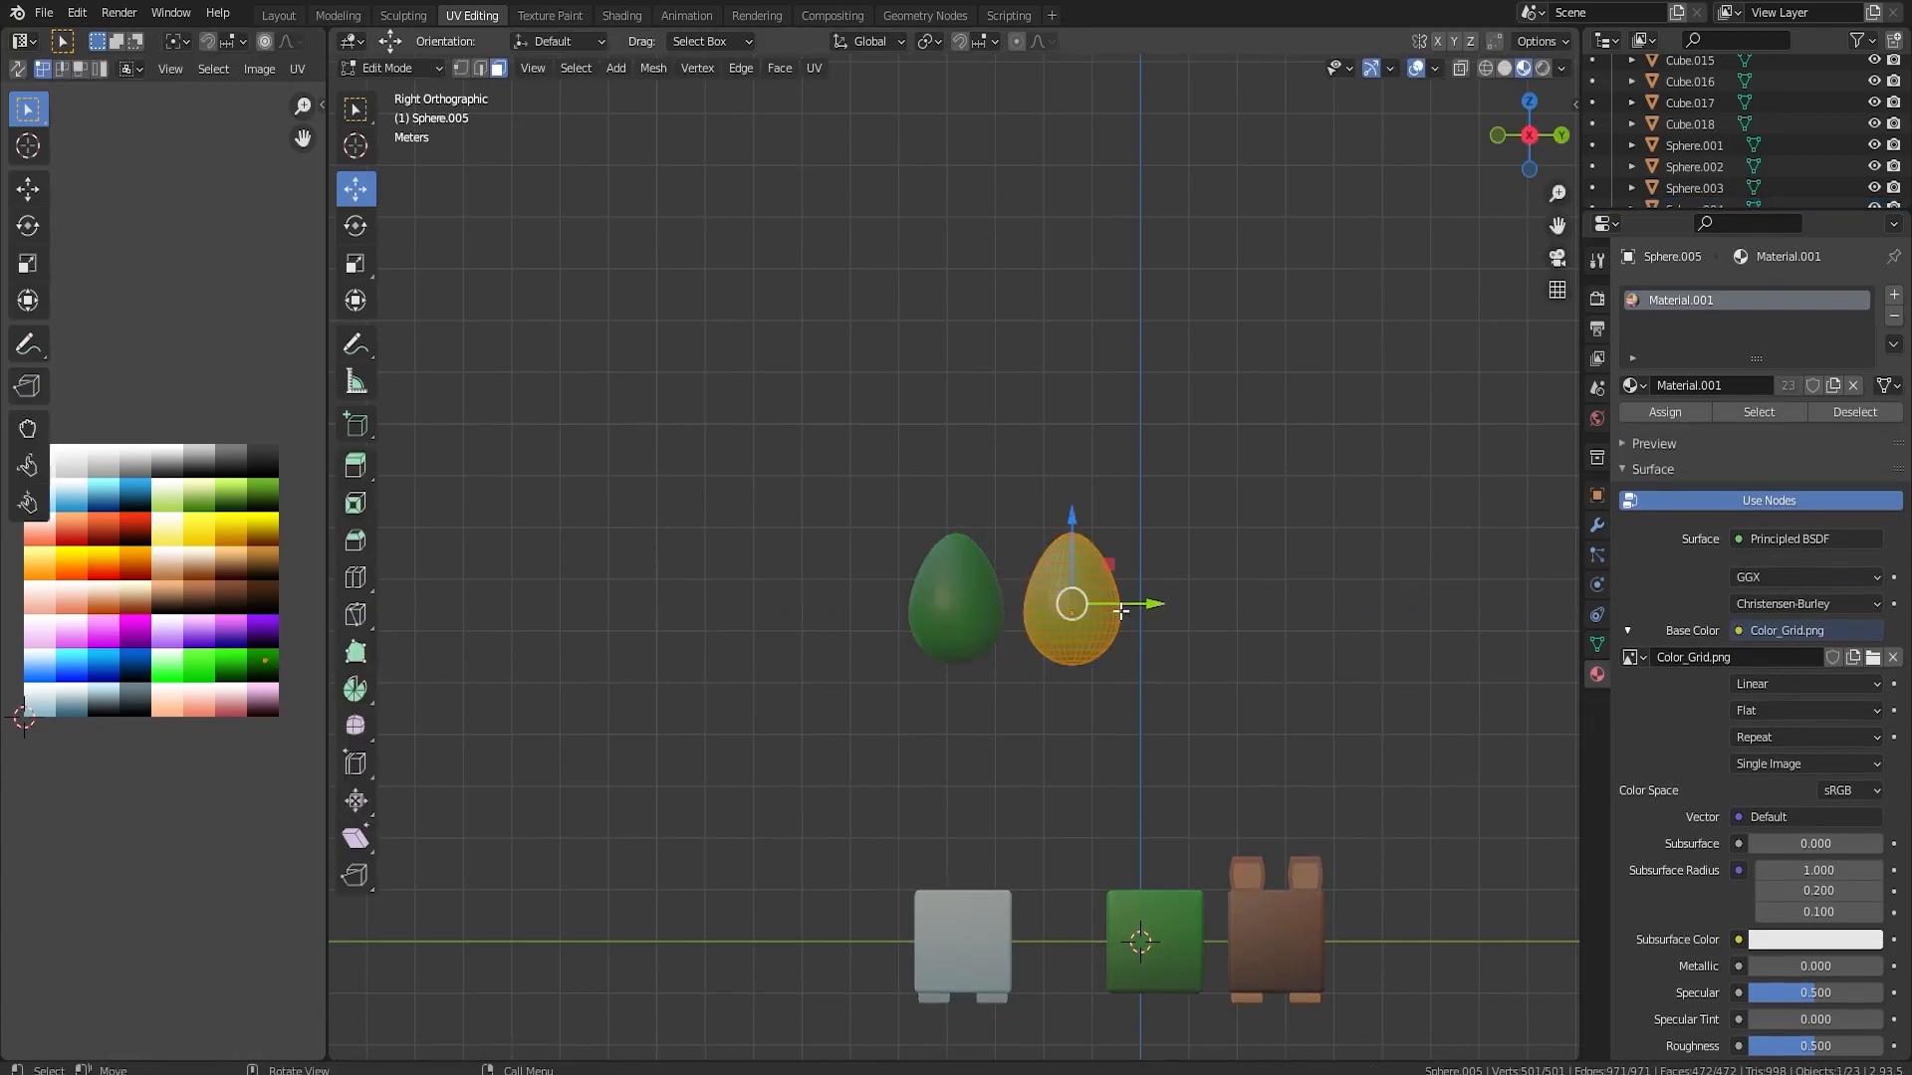
key("alt+n")
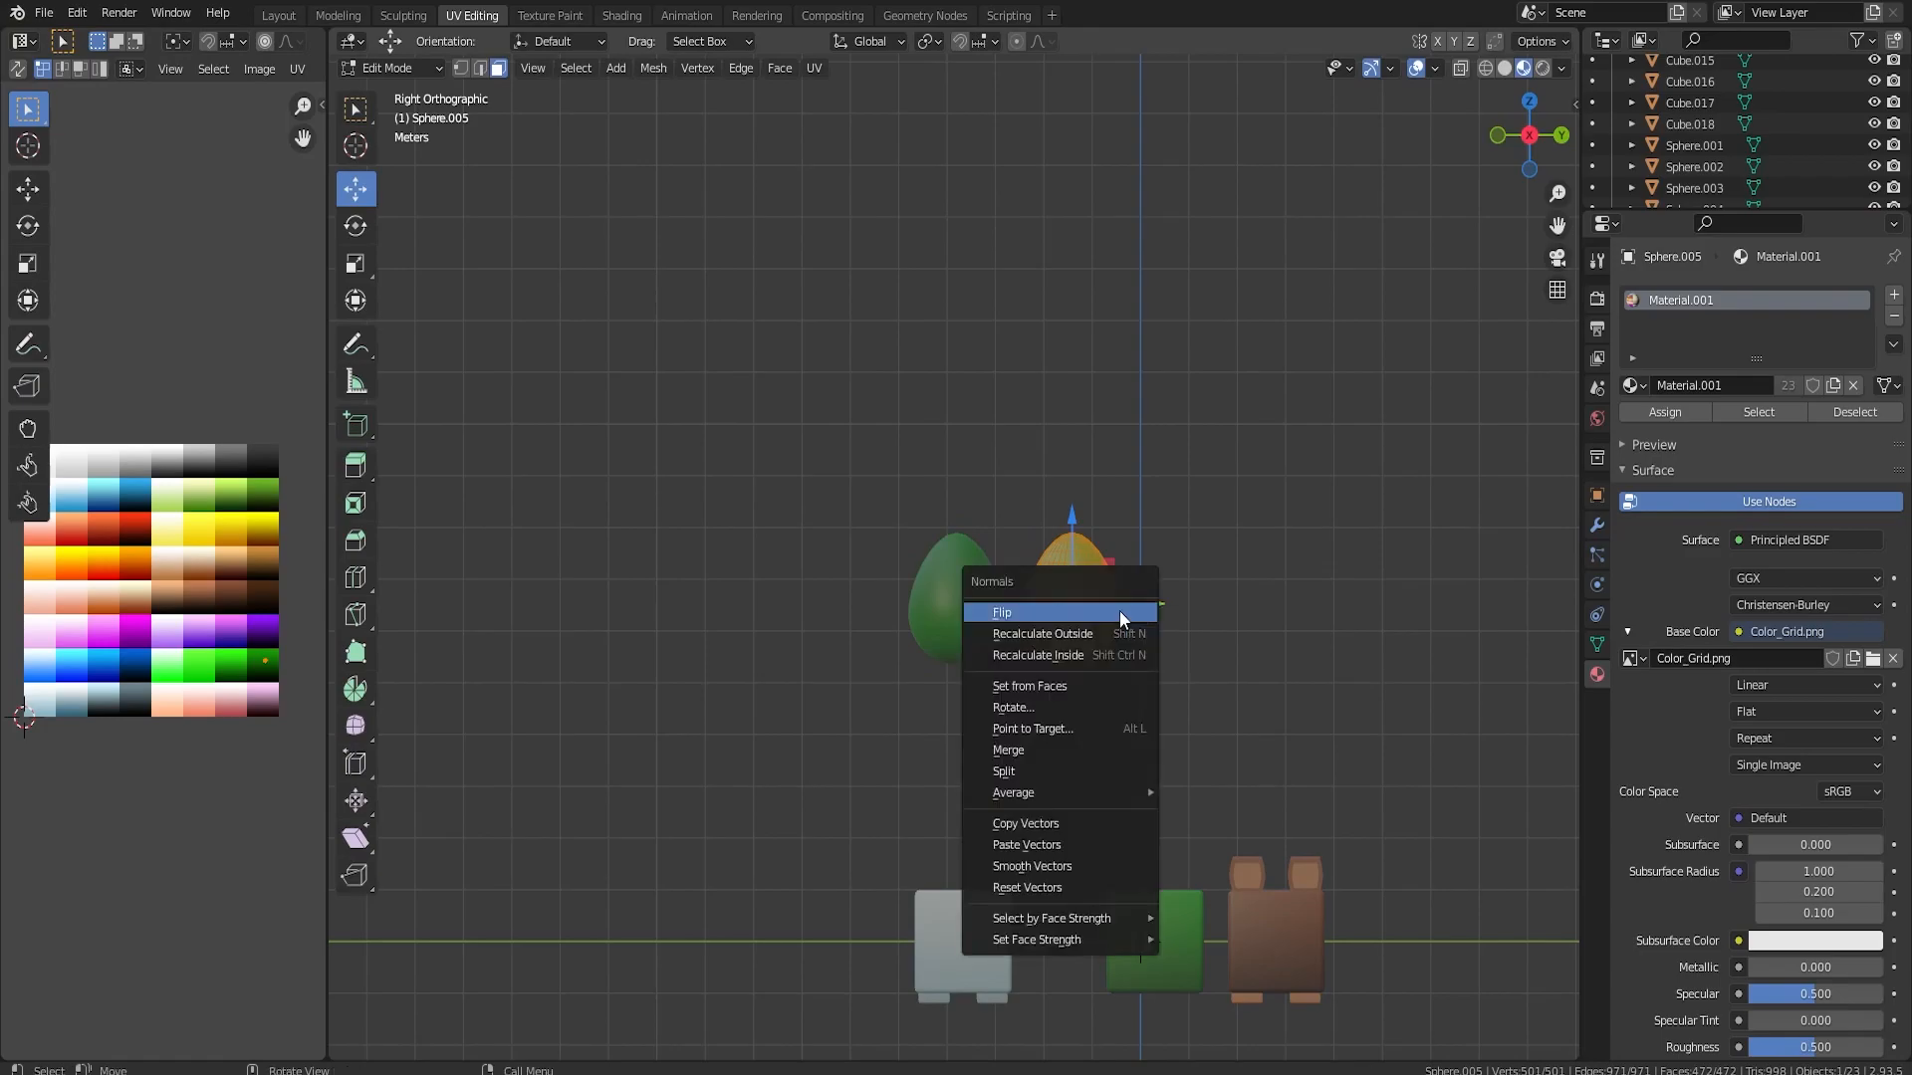
left_click(1121, 609)
key("Tab")
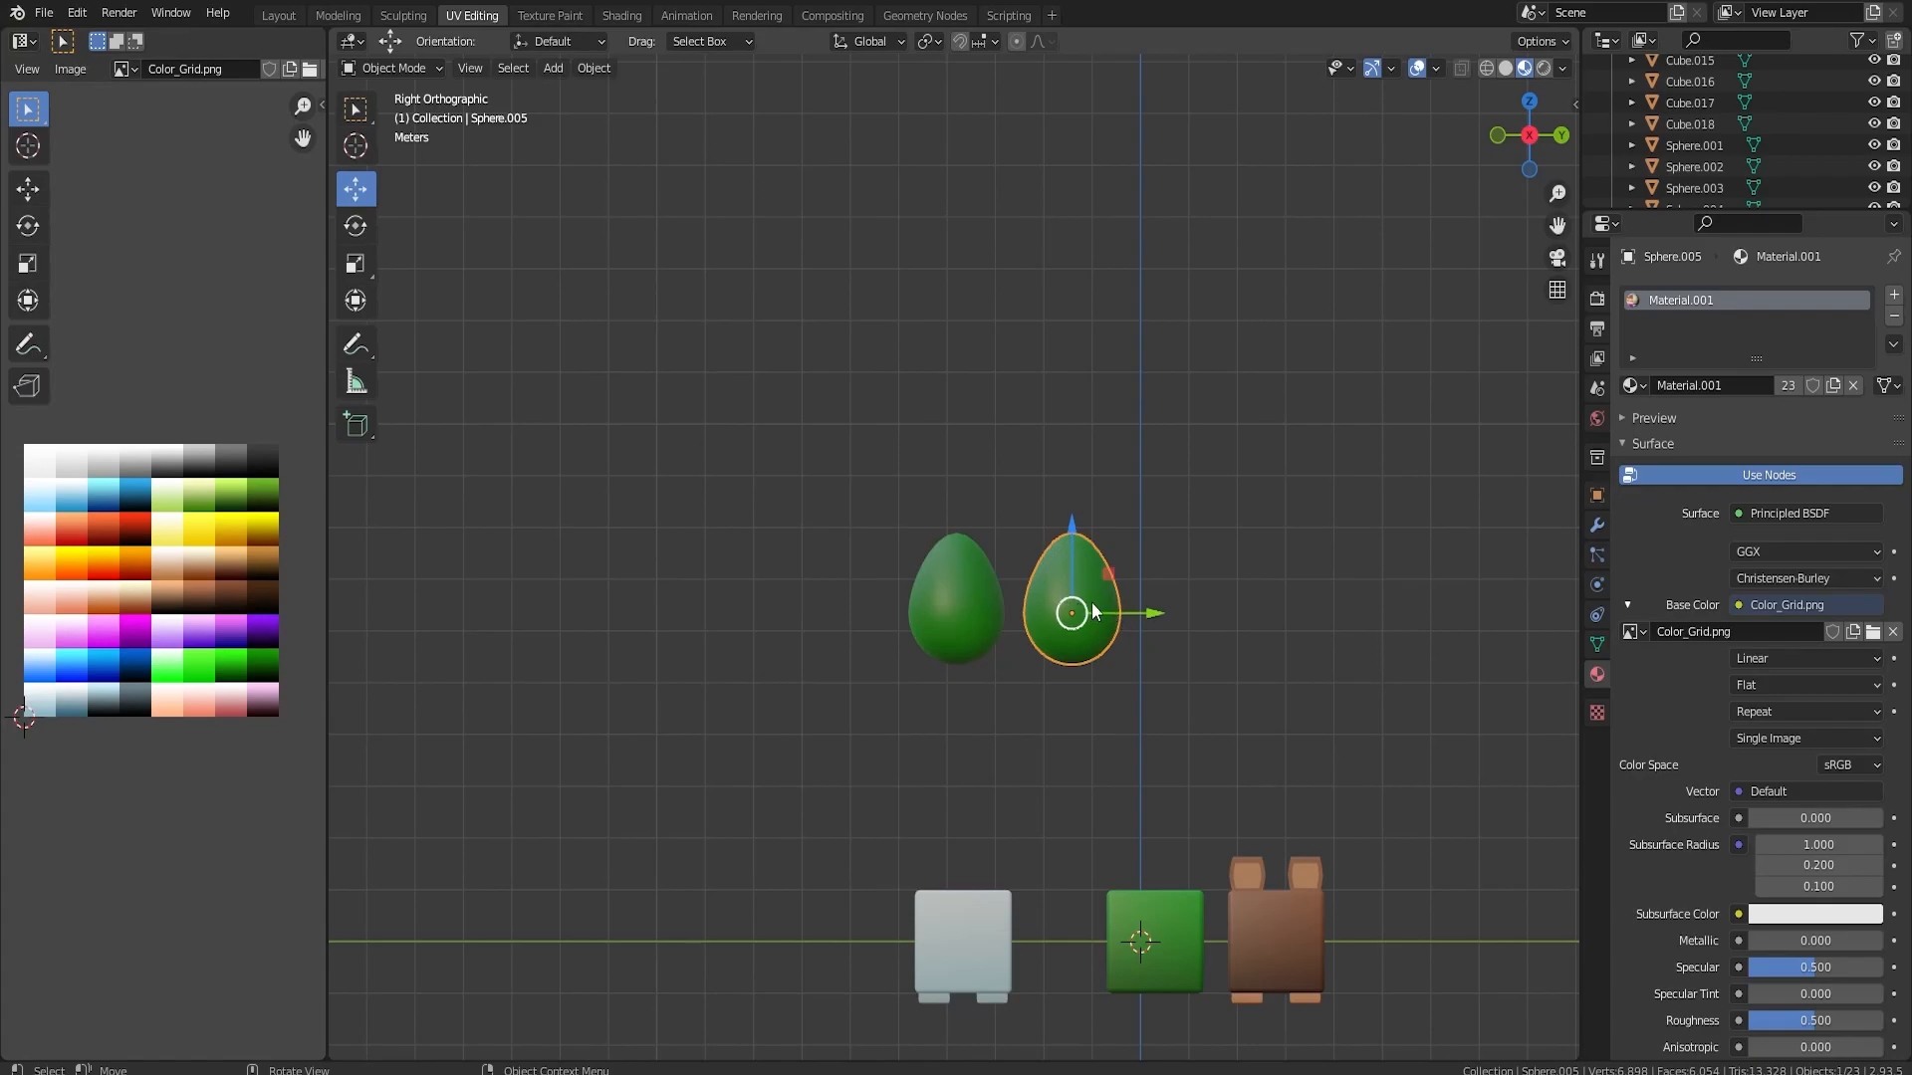
Duplicate the first green egg and place the copy as a third egg at the end of the row
key("shift+d")
left_click(991, 610)
key("g")
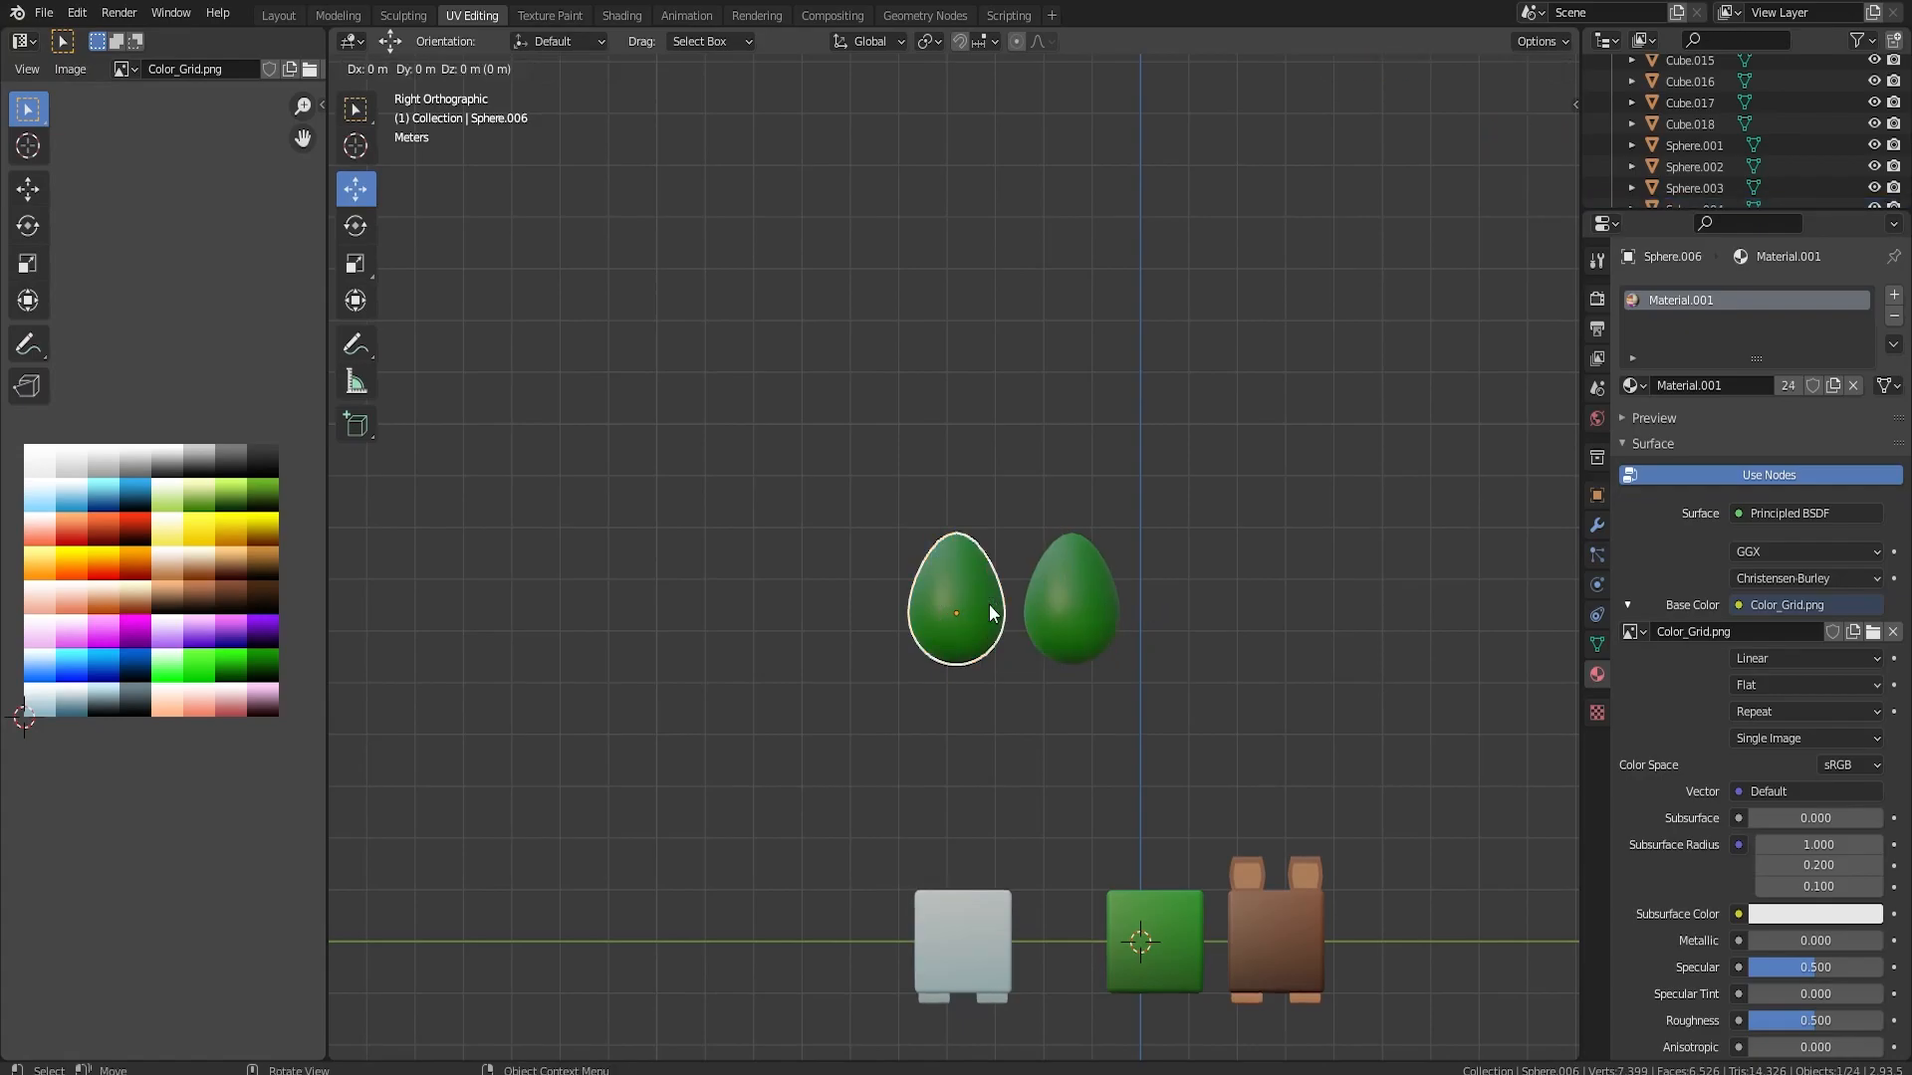
left_click(1231, 618)
key("Tab")
scroll(1229, 618, "up", 2)
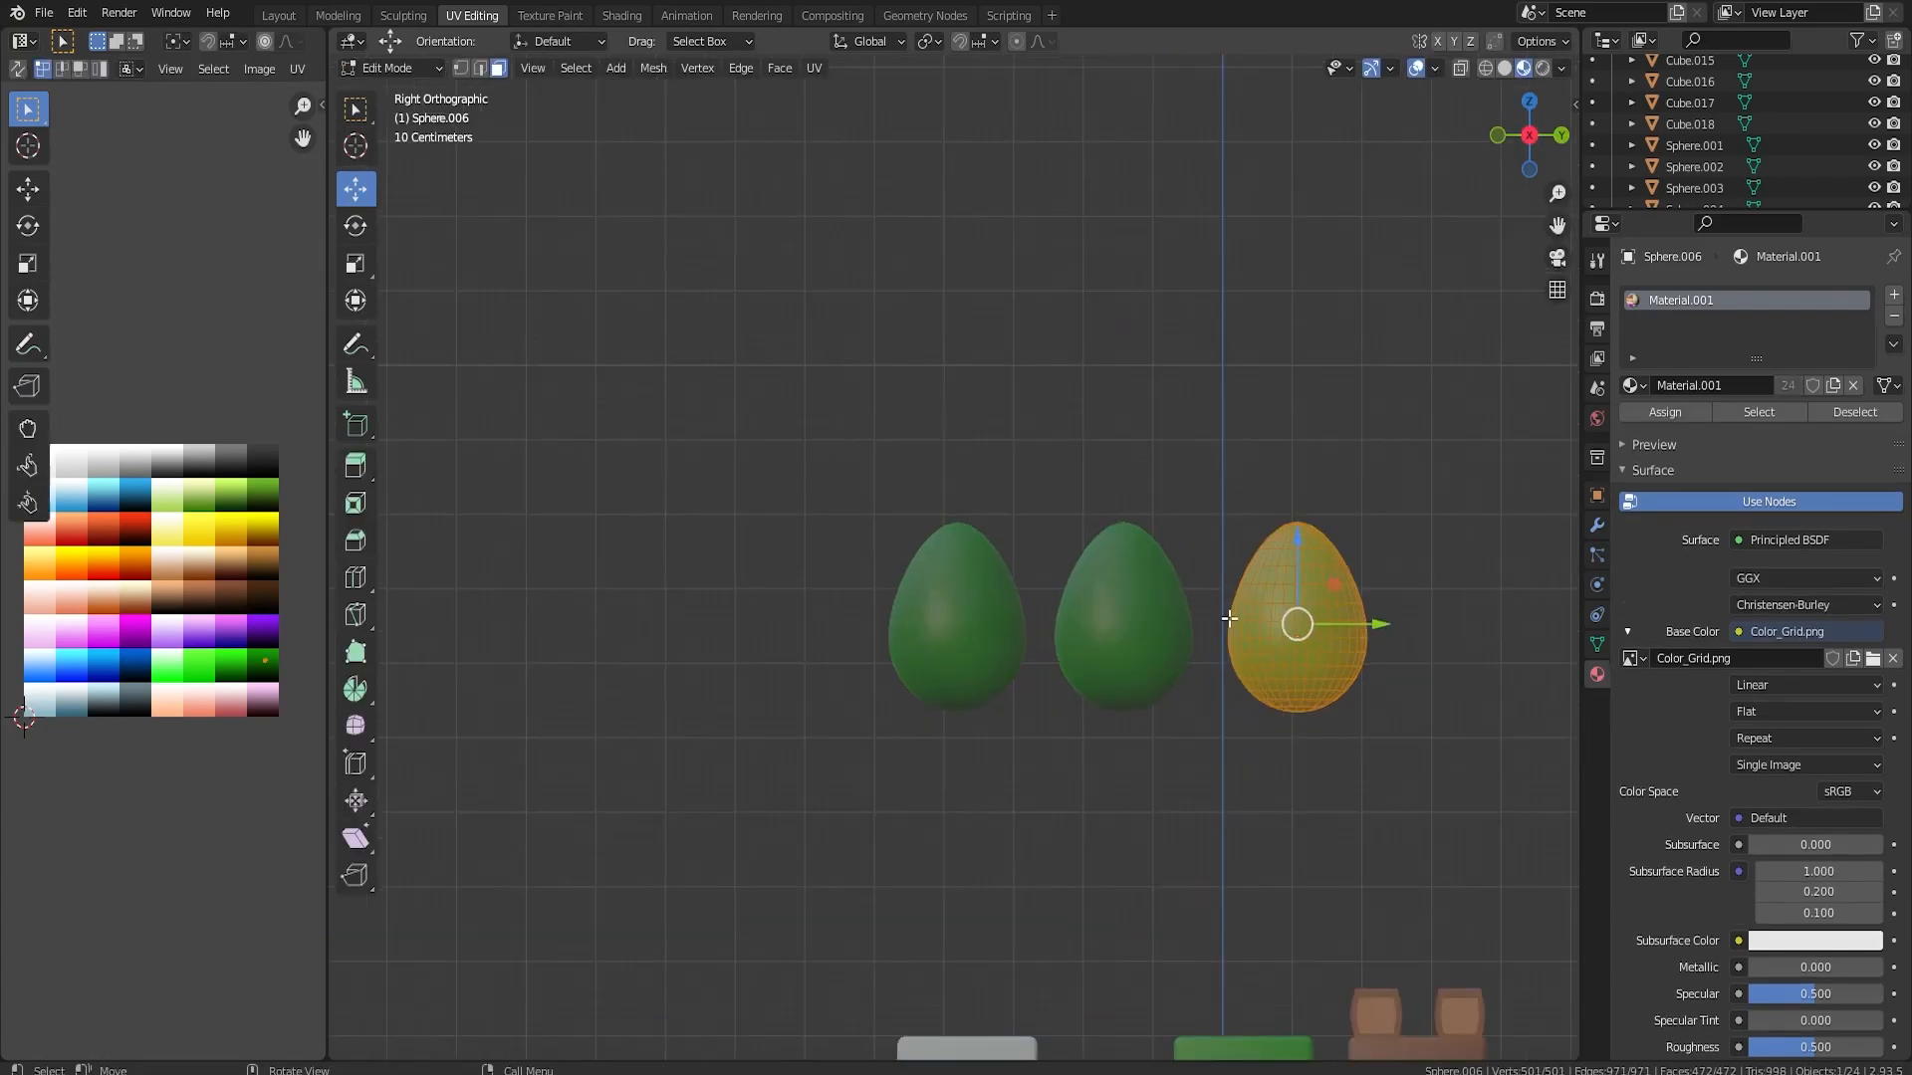
scroll(1228, 619, "up", 3)
middle_click_drag(1268, 627, 824, 612, "shift")
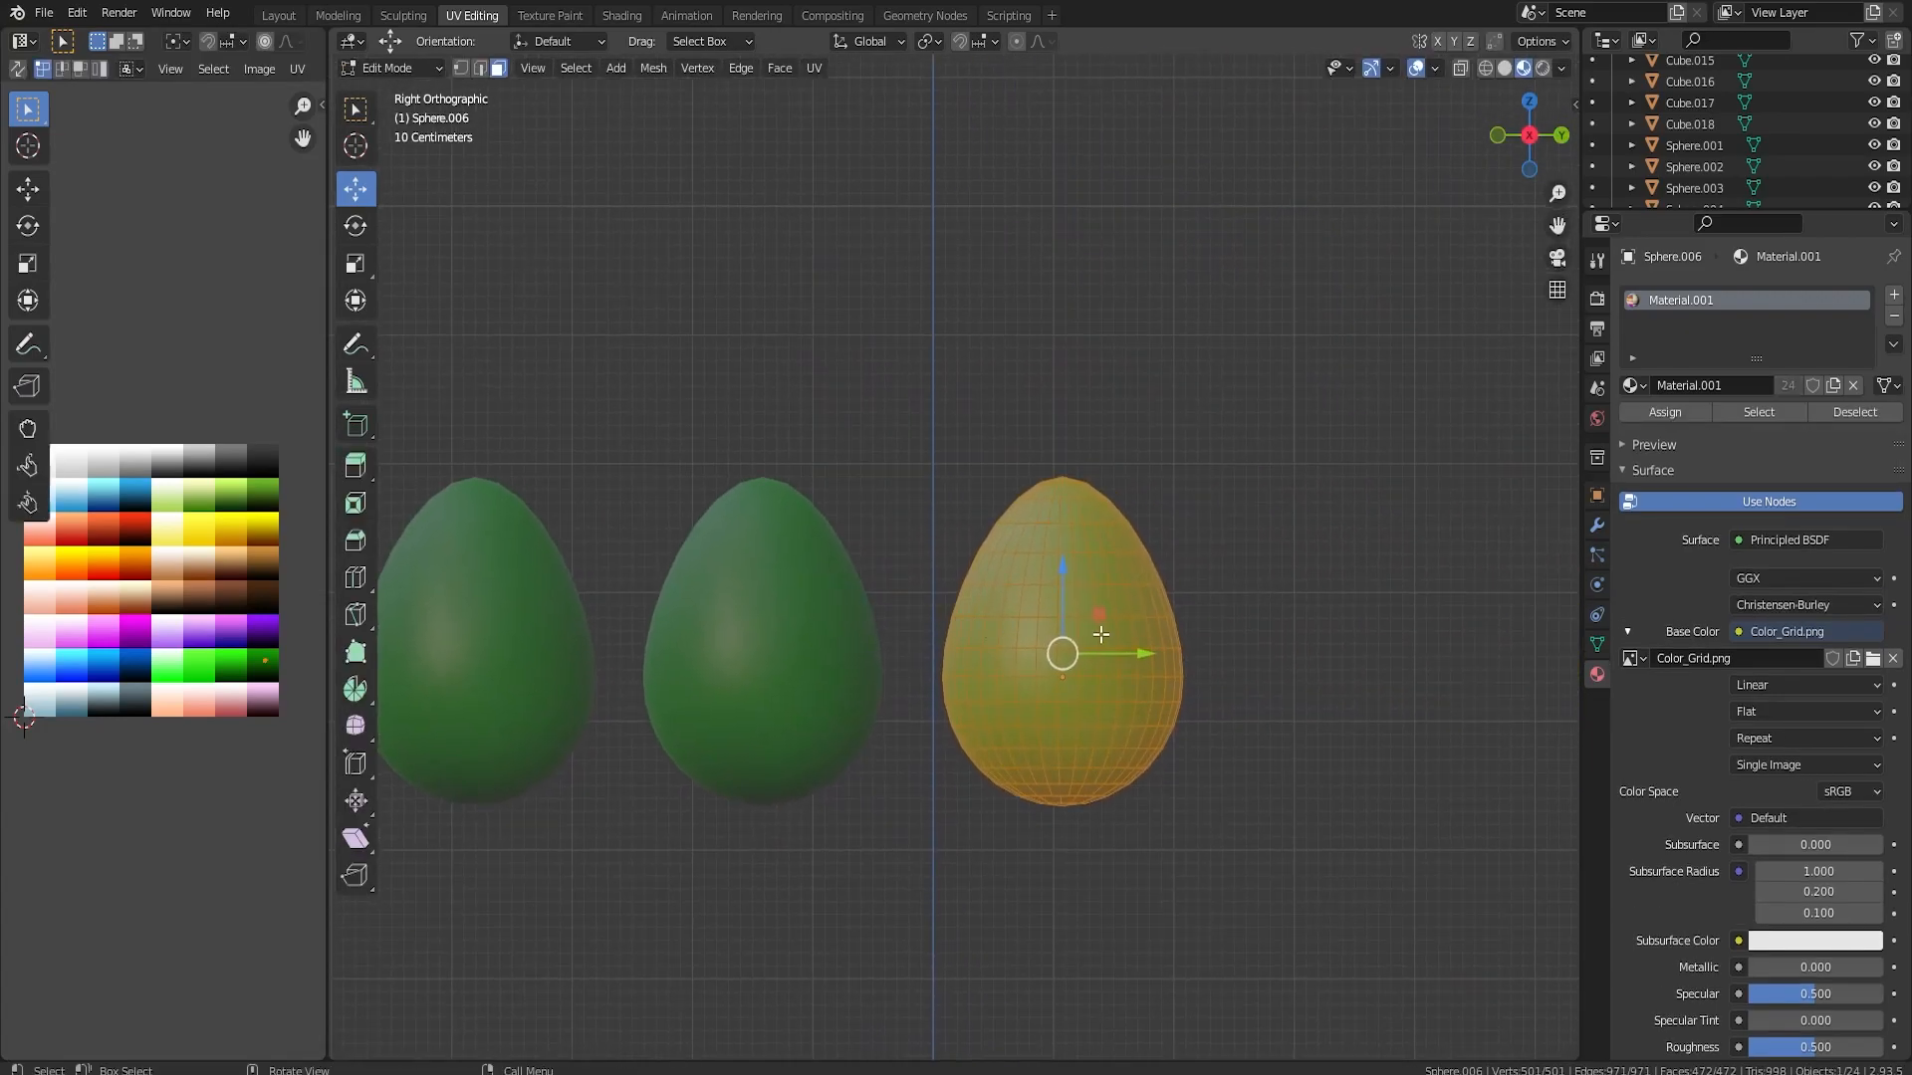
key("Tab")
Add a cube mesh and merge all its vertices into a single vertex
mouse_move(1101, 635)
middle_mouse_down()
mouse_move(1125, 619)
mouse_move(1101, 651)
middle_mouse_up()
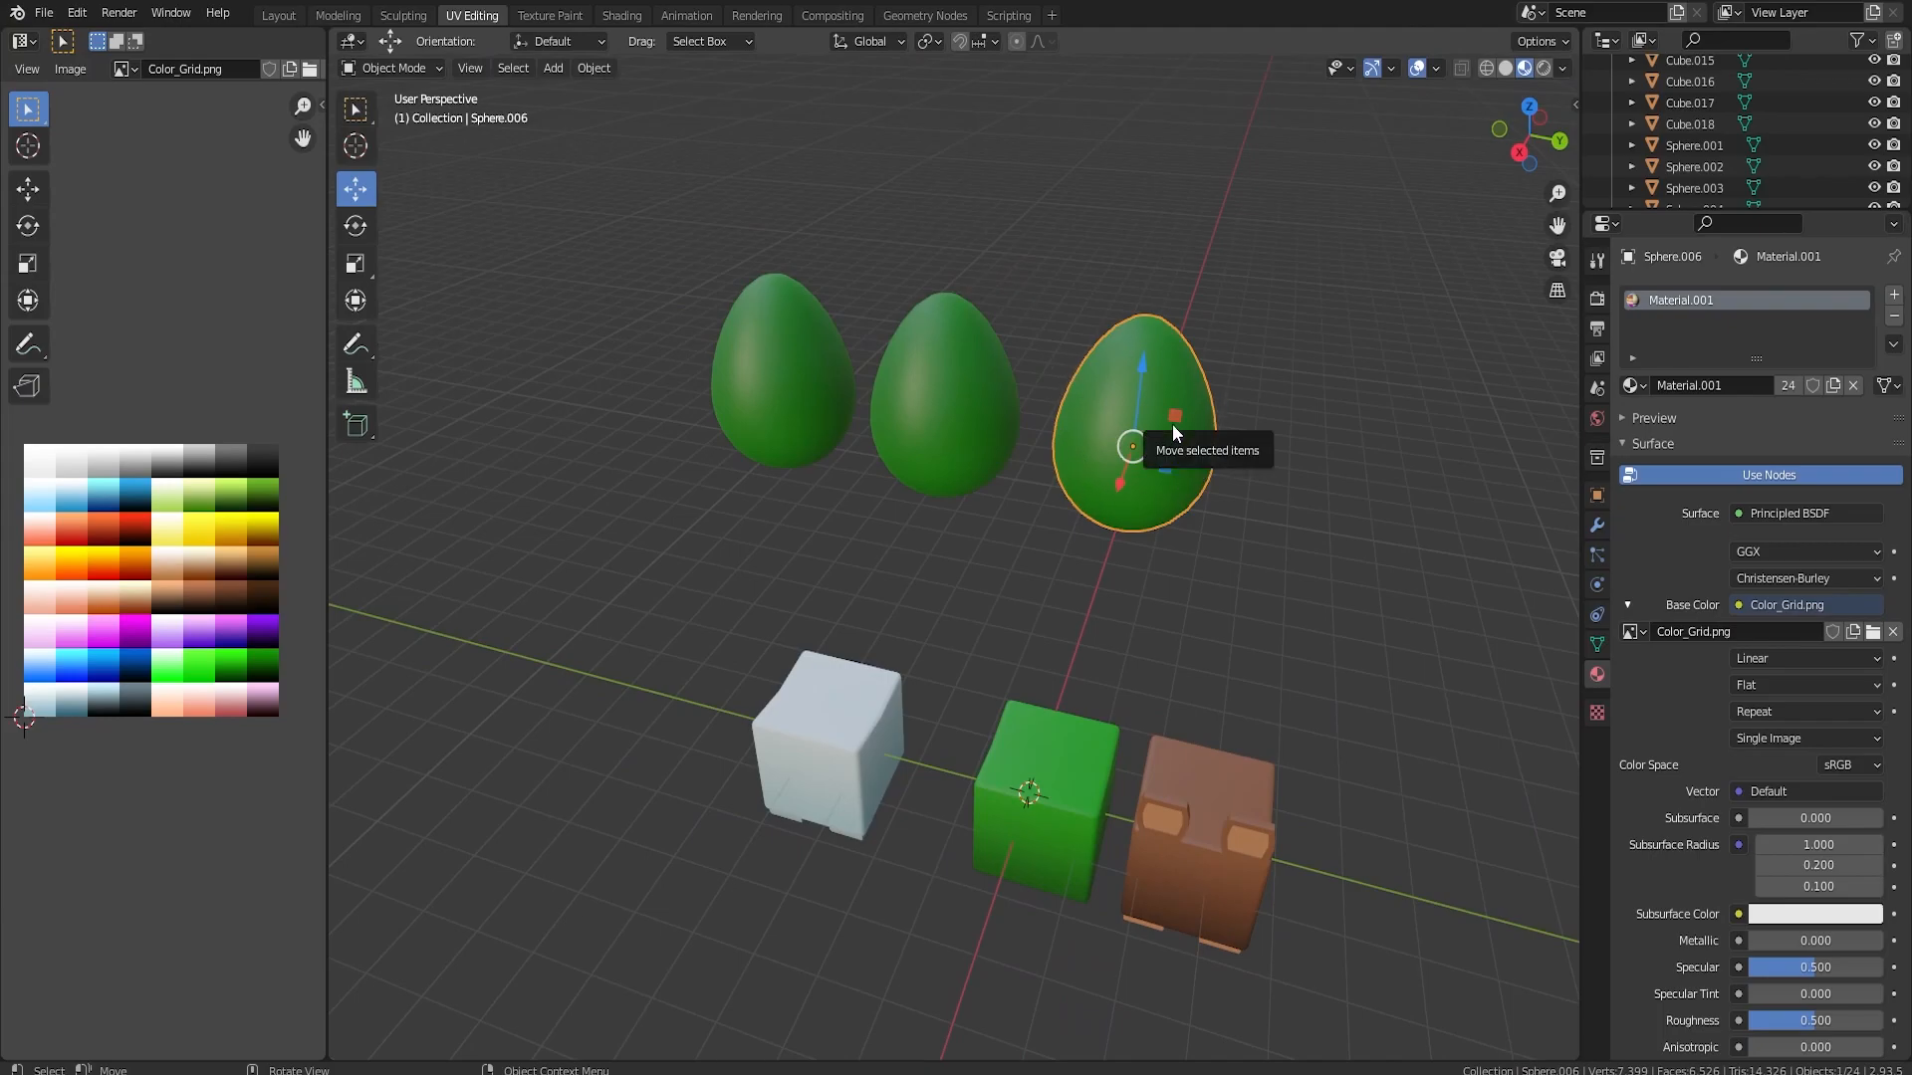
middle_click_drag(1132, 516, 1111, 539)
key("shift+a")
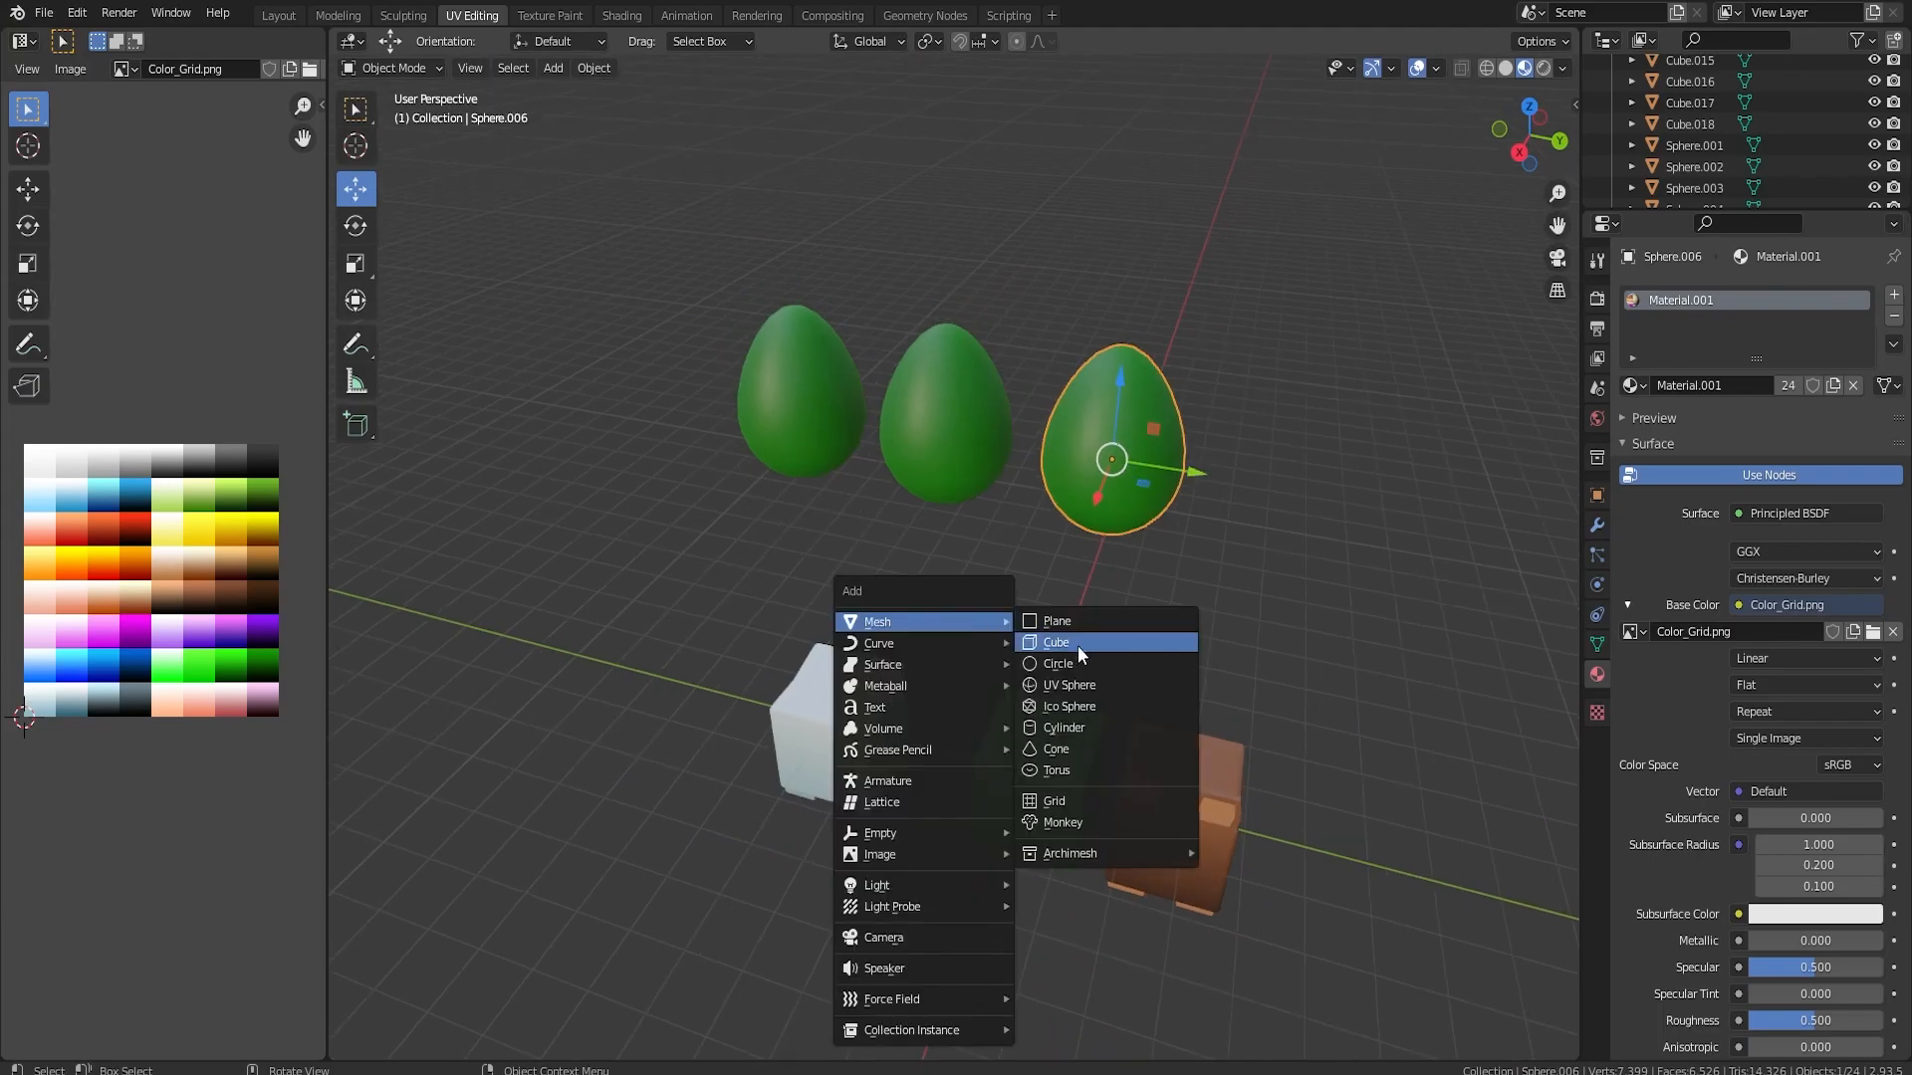
left_click(1078, 645)
key("Tab")
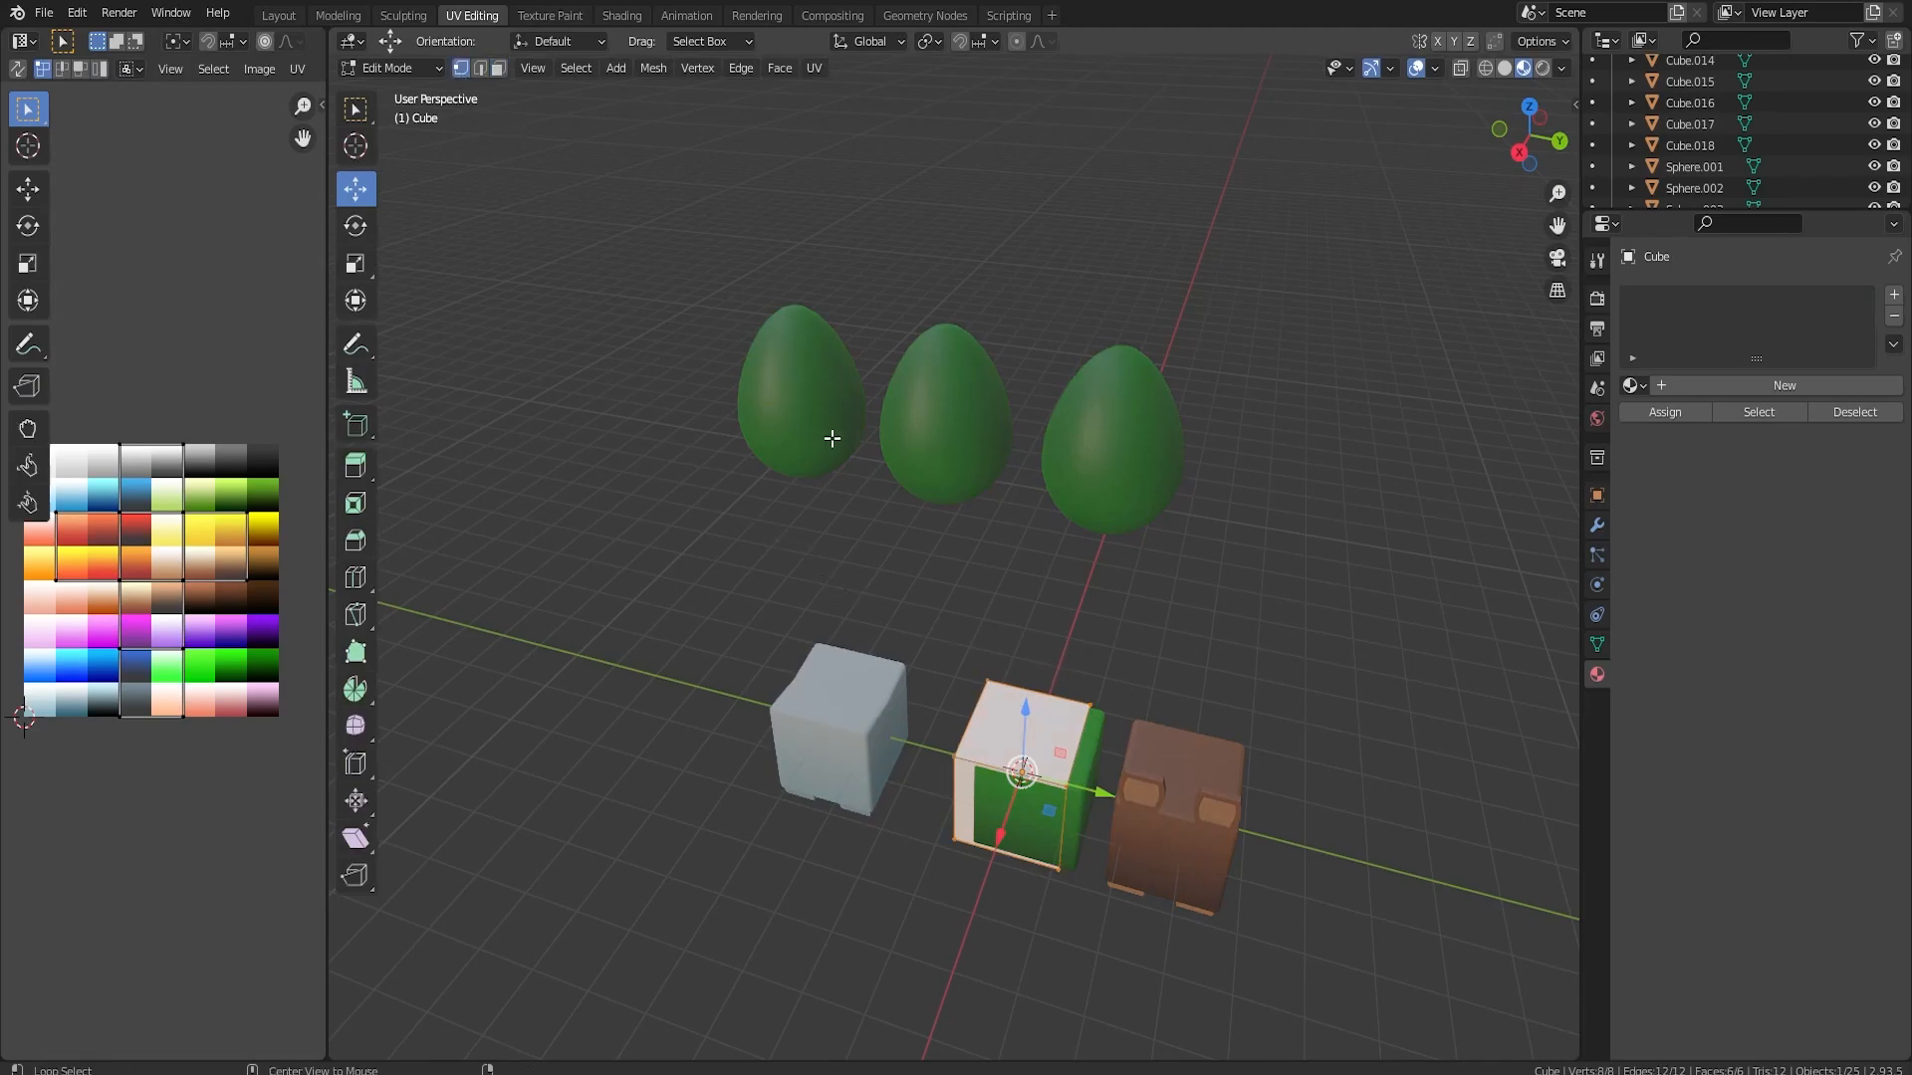
key("alt+m")
key("Escape")
key("m")
left_click(940, 575)
Raise the single vertex along Z and position it at the base of the third egg
key("g")
key("z")
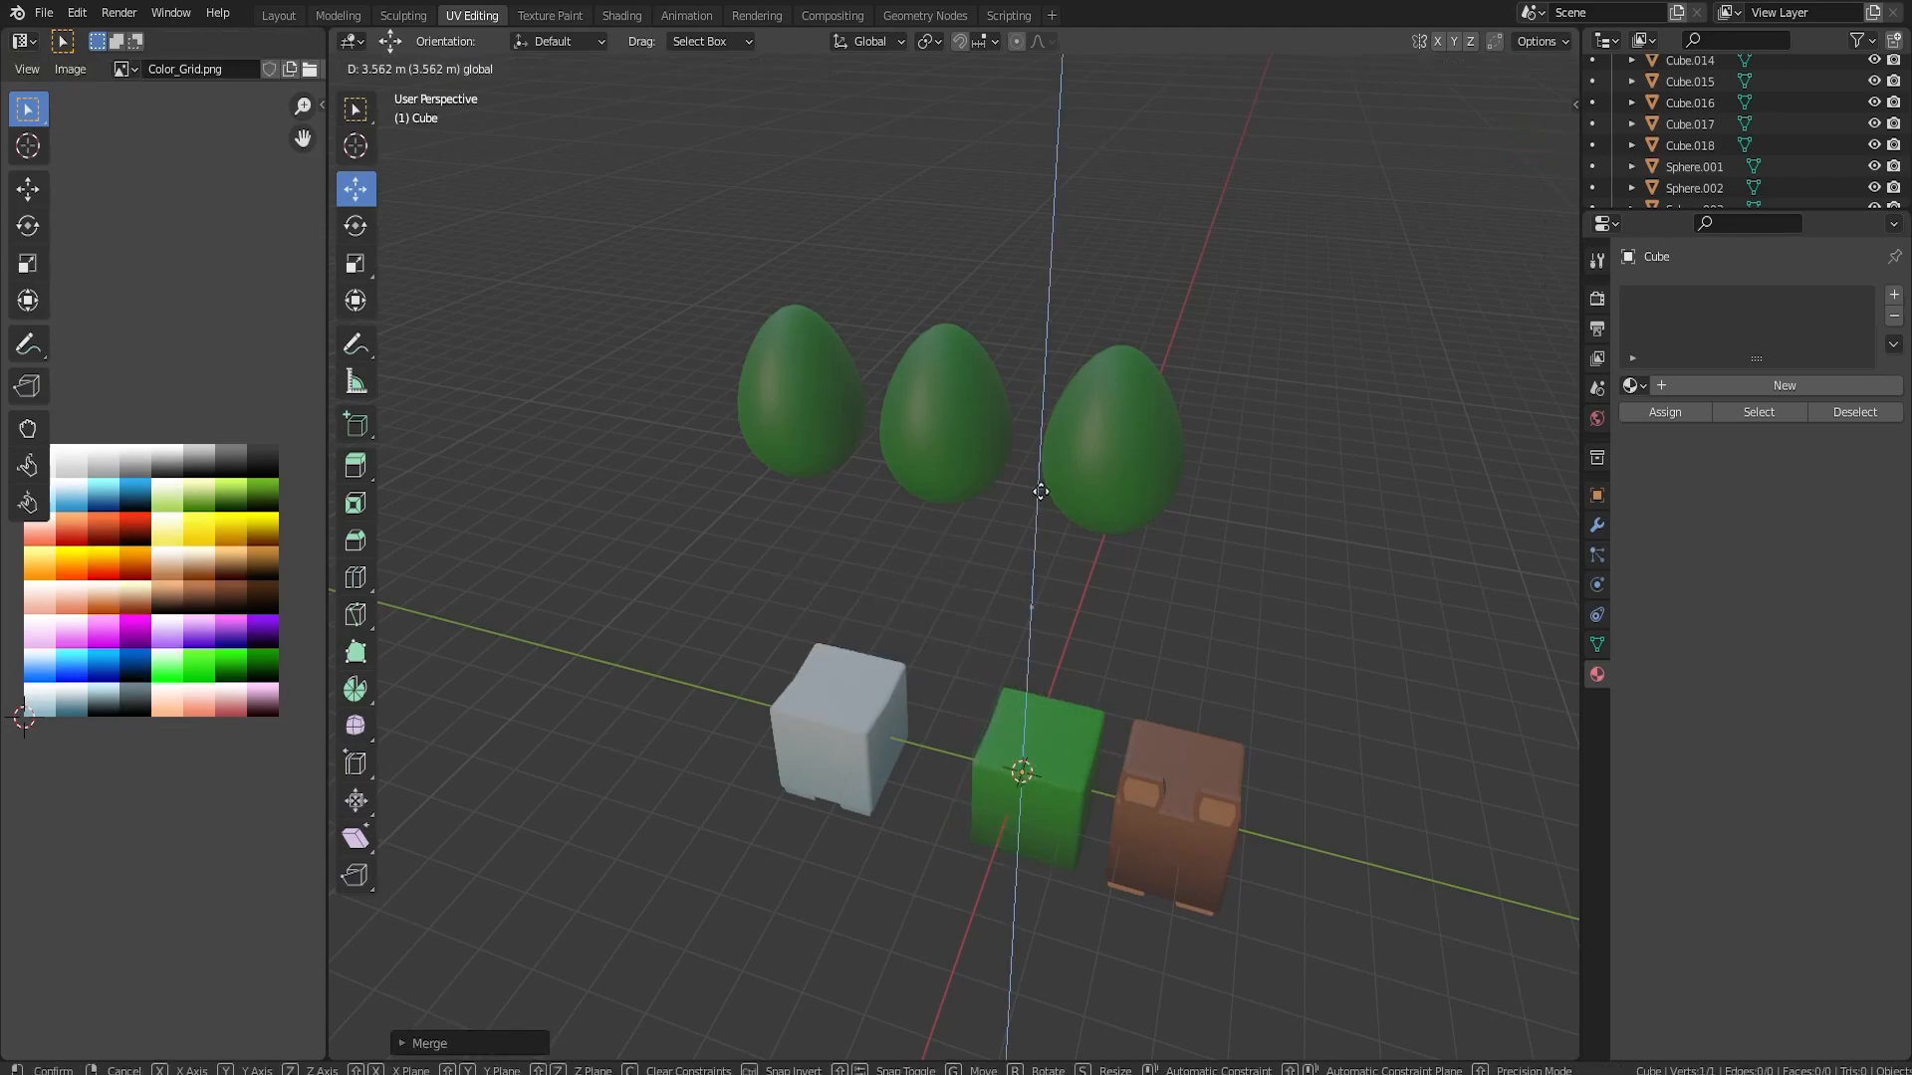
left_click(1052, 447)
scroll(1237, 543, "up", 6)
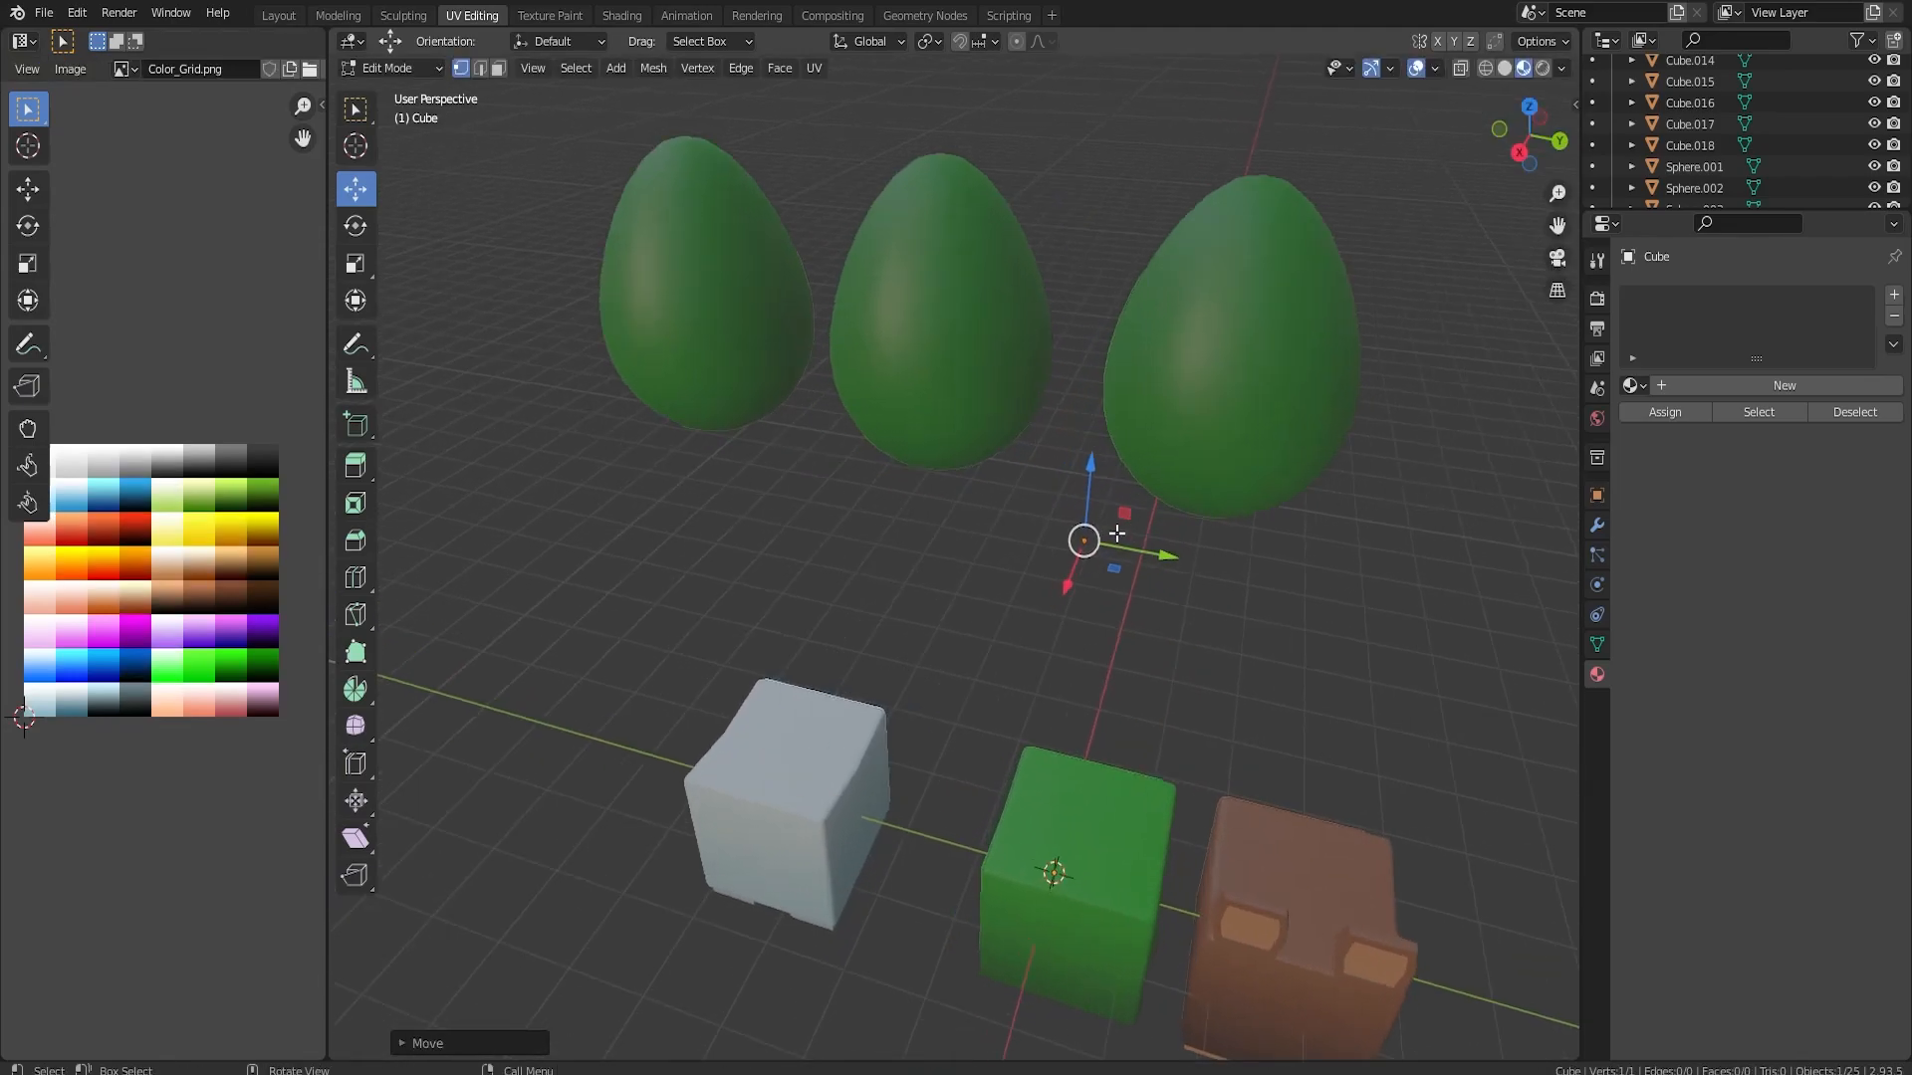
middle_click_drag(1237, 542, 713, 179, "shift")
middle_click_drag(1319, 547, 956, 299, "shift")
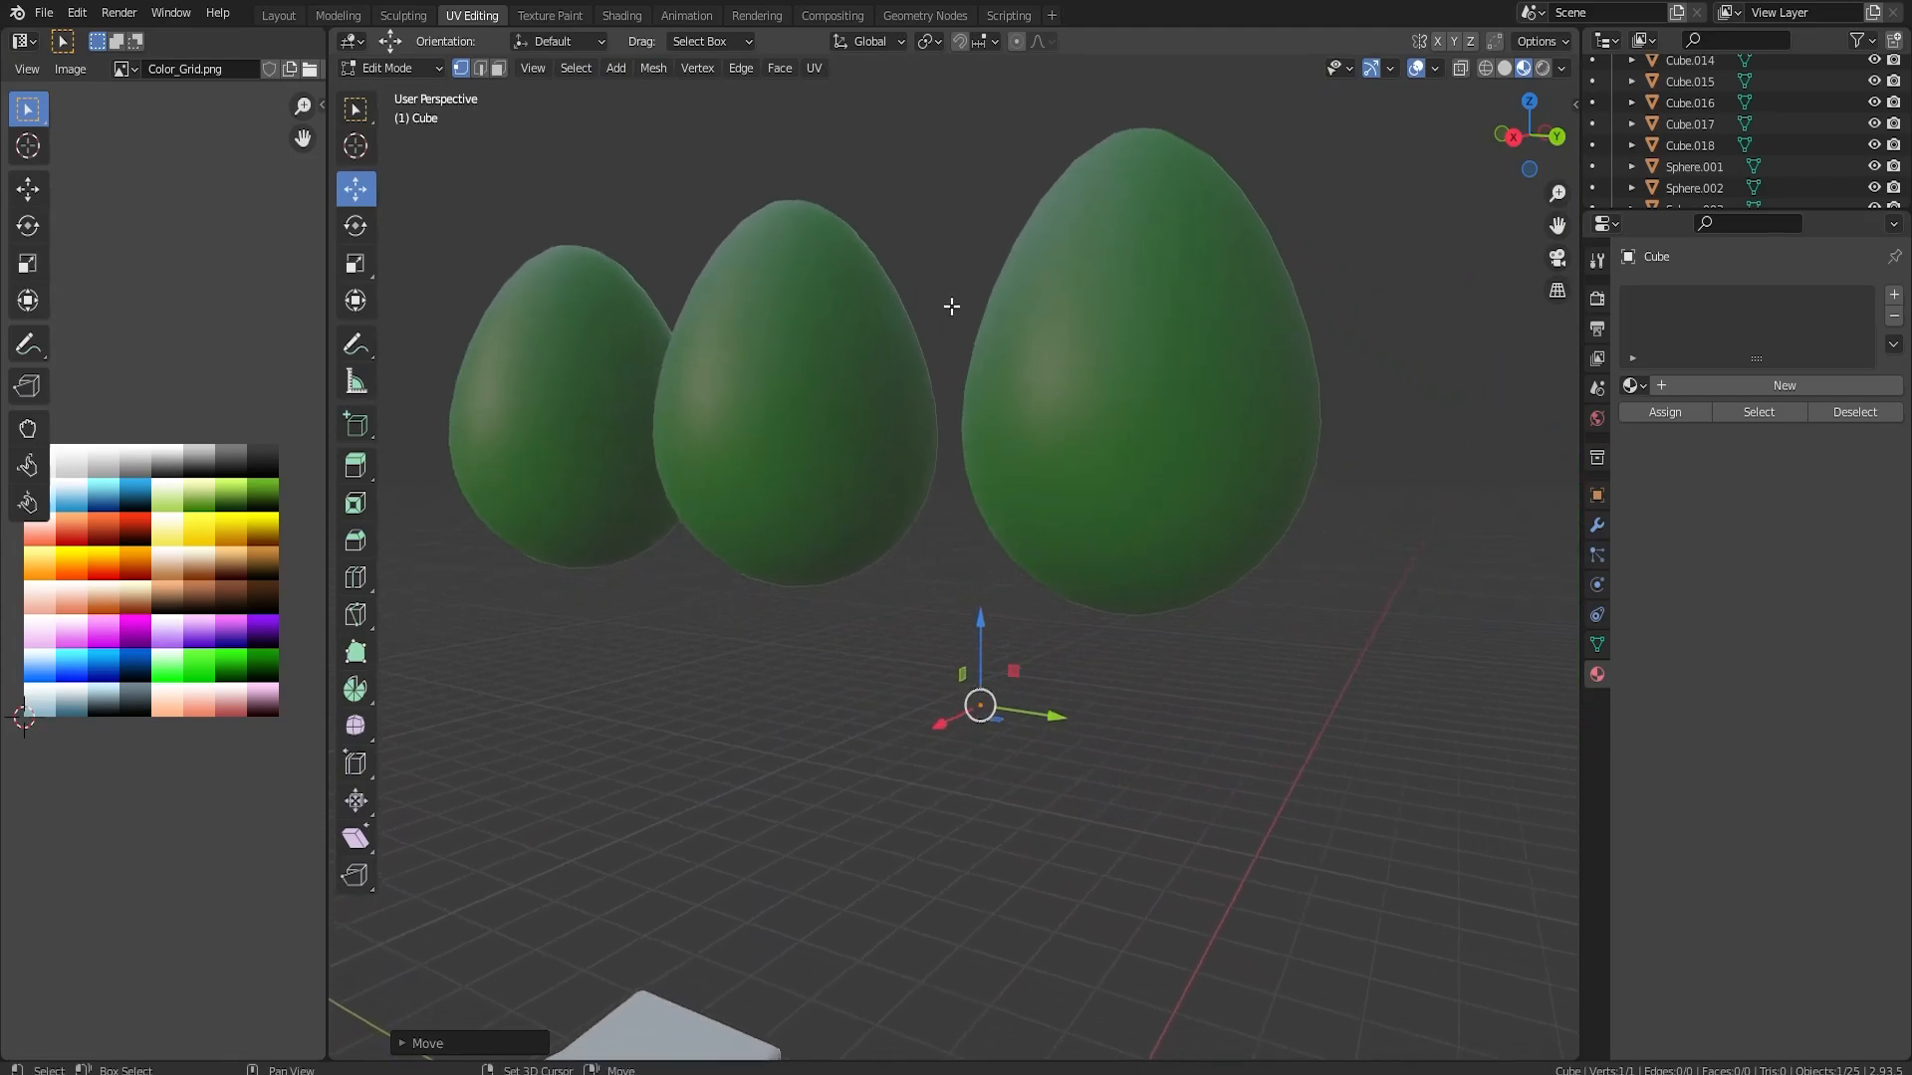
left_click_drag(985, 616, 1005, 562)
key("KP_3")
scroll(734, 730, "up", 4)
scroll(734, 730, "down", 2)
left_click_drag(639, 724, 639, 697)
scroll(688, 606, "down", 3)
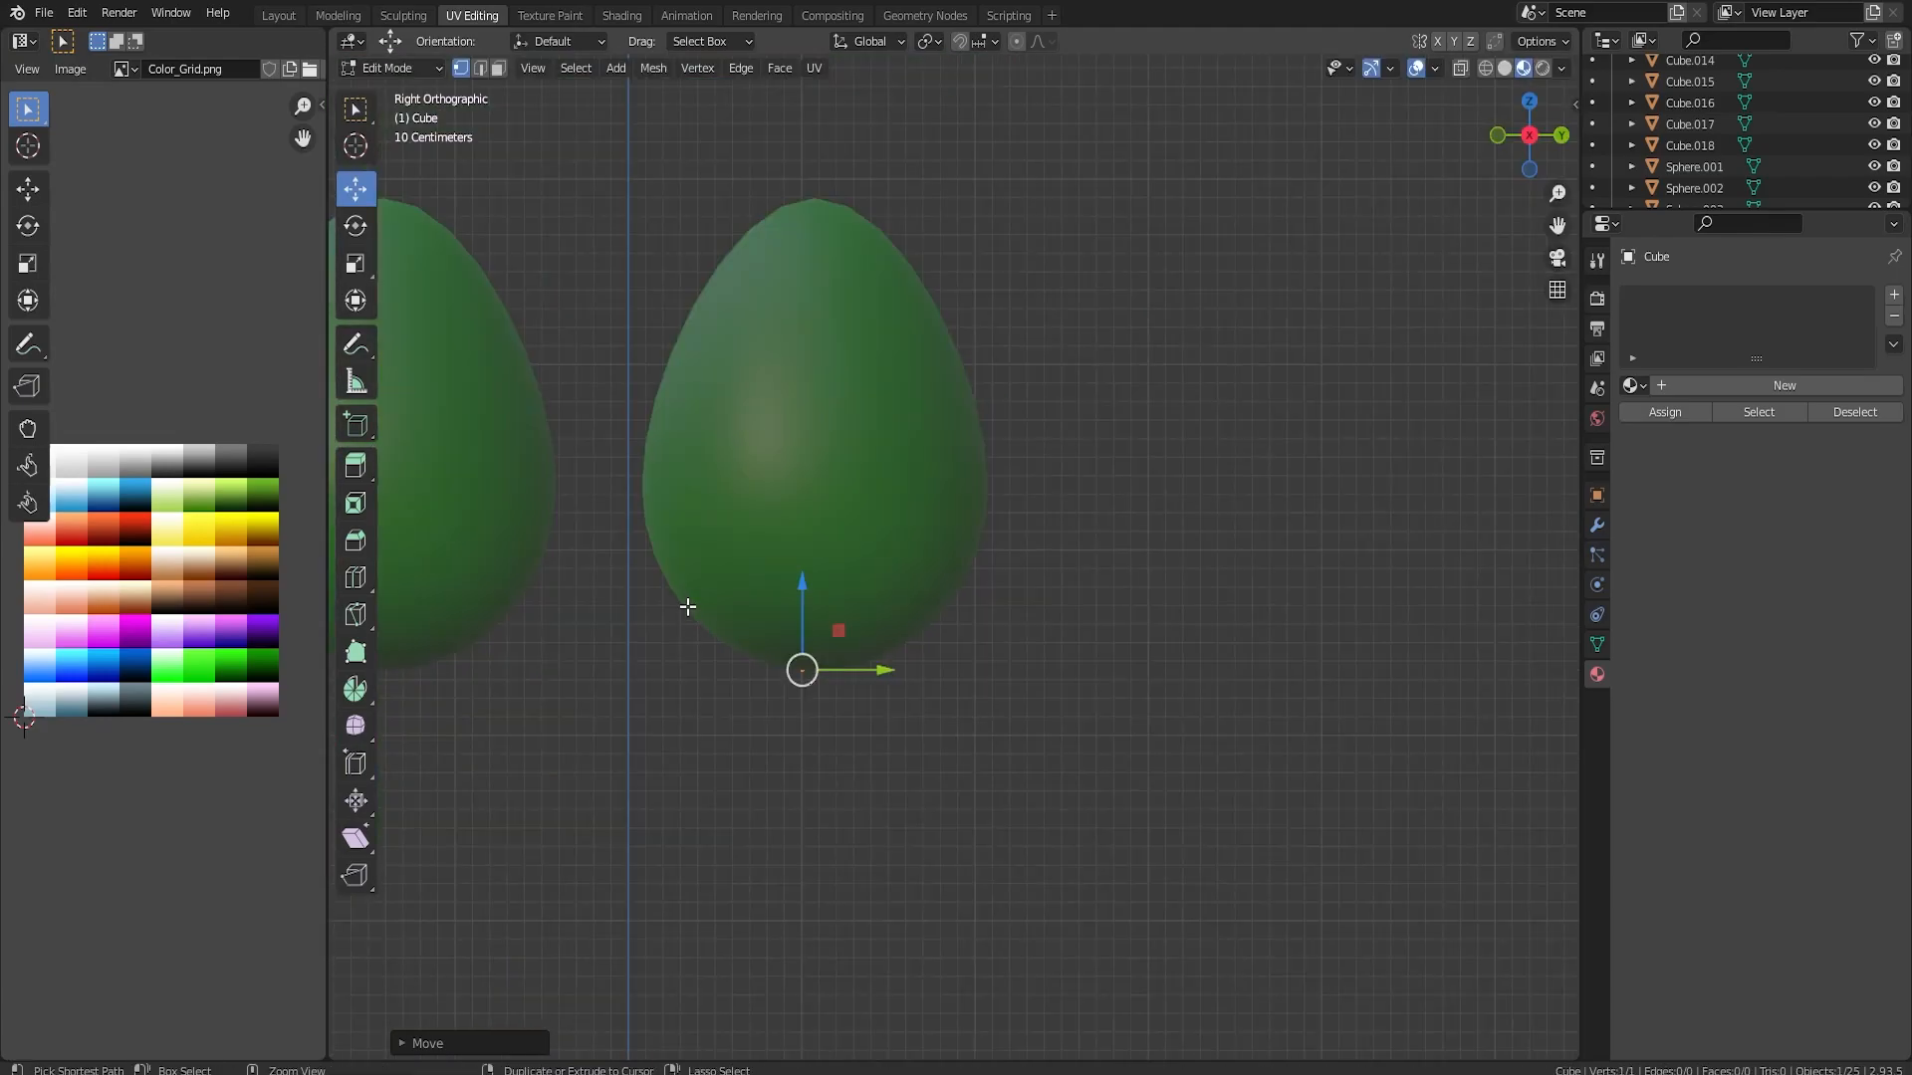
Extrude a chain of connected vertices from the base vertex up and across the third egg in the right view
middle_click_drag(677, 602, 688, 530)
right_click(573, 454, "ctrl")
middle_click_drag(642, 417, 1049, 521)
scroll(602, 434, "down", 2)
right_click(759, 586, "ctrl")
left_click_drag(1155, 715, 1232, 739)
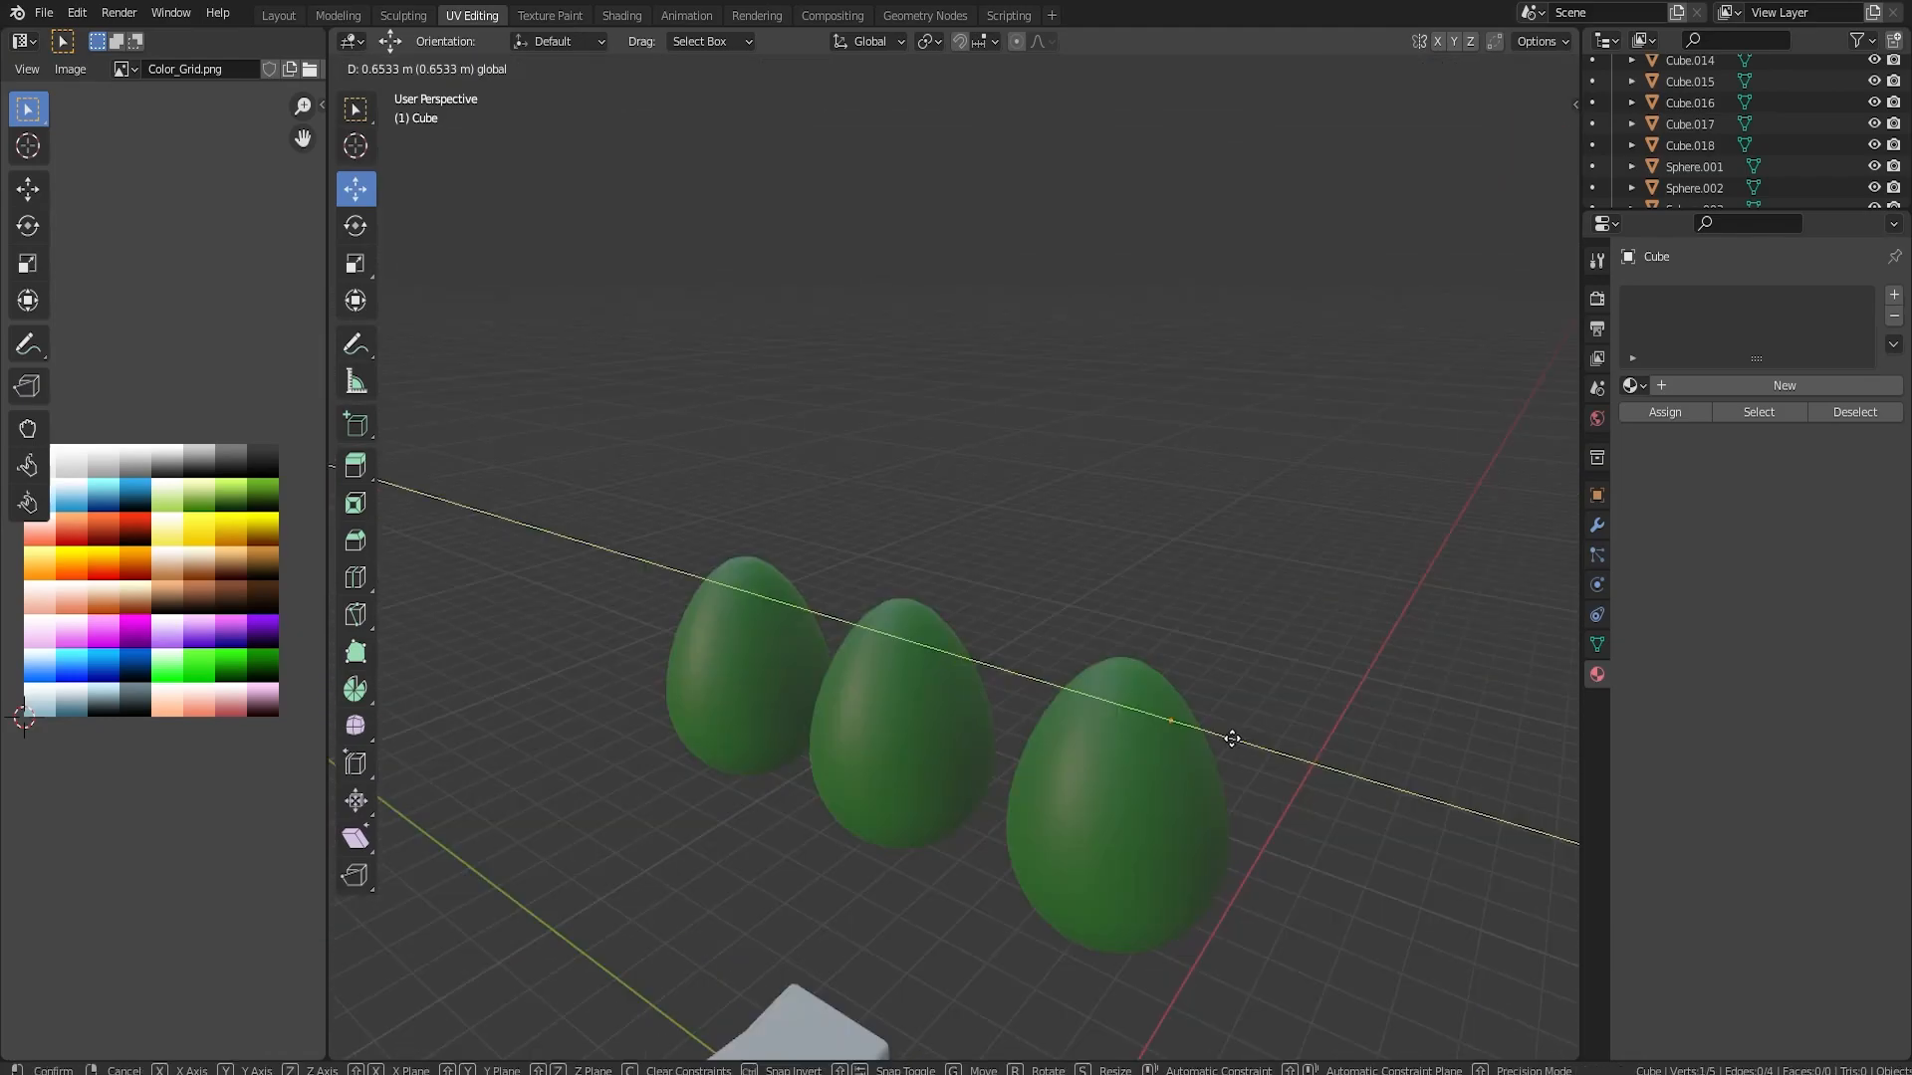
Switch to wireframe shading and reposition the chain's vertices in depth around the third egg
key("z")
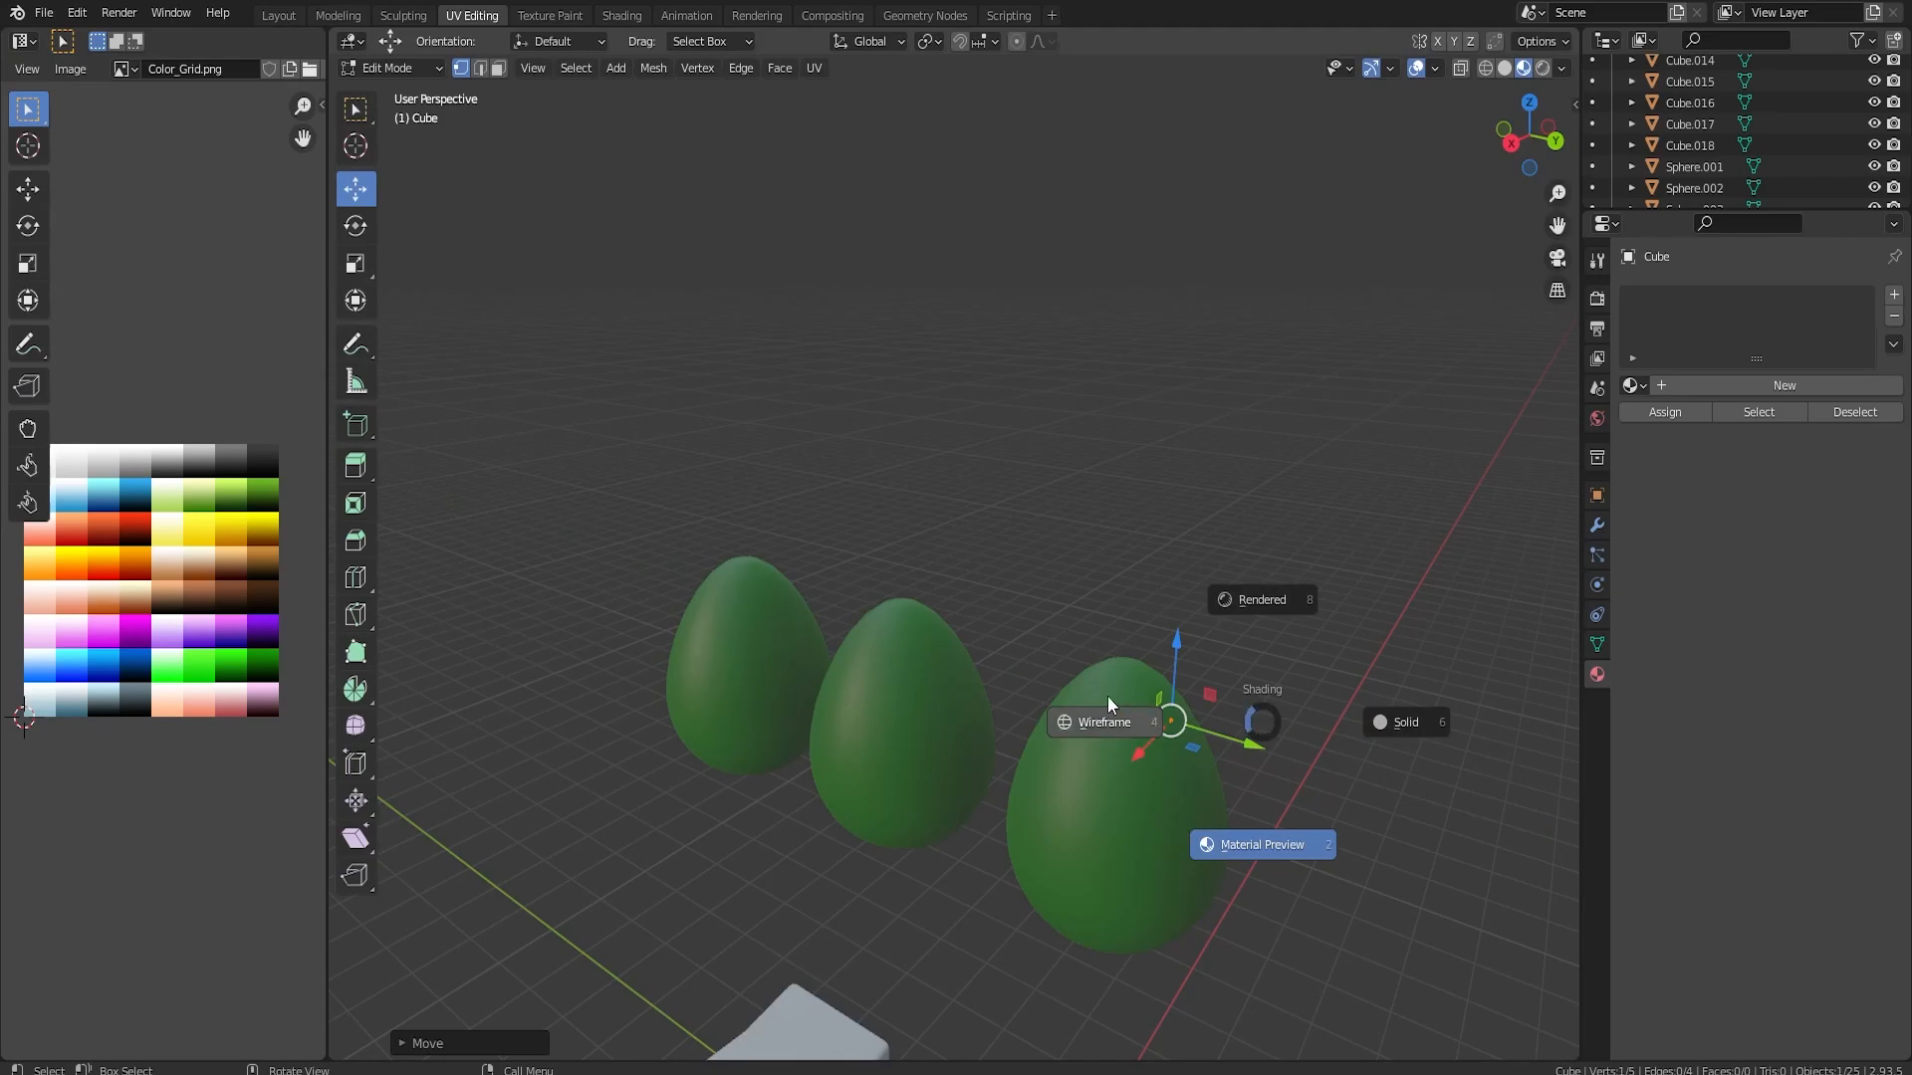
left_click(1145, 722)
scroll(1229, 734, "up", 3)
mouse_move(1228, 734)
middle_mouse_down("shift")
mouse_move(1098, 445)
mouse_move(1145, 457)
mouse_move(1085, 491)
middle_mouse_up("shift")
left_click_drag(692, 525, 787, 521)
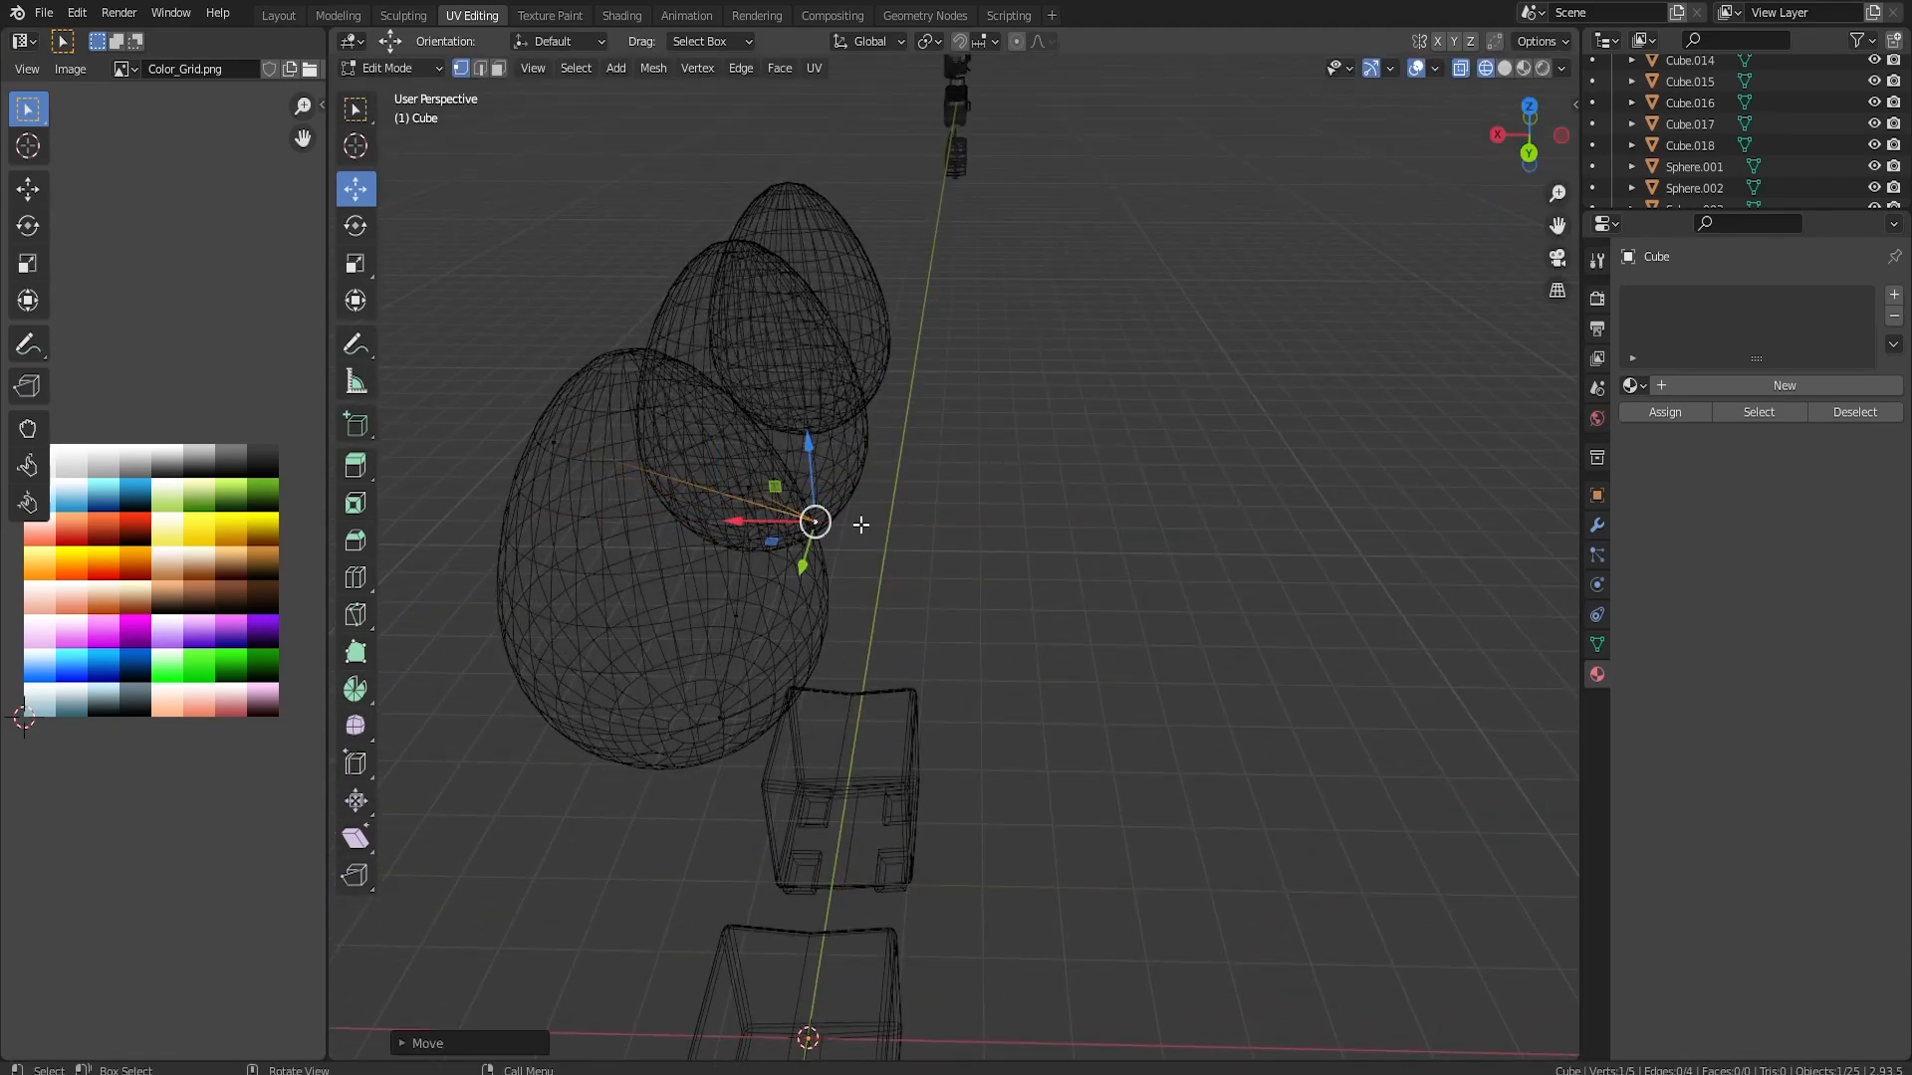
middle_click_drag(861, 524, 681, 488)
Cut an extra vertex into the chain and move it outward to follow the egg's surface
key("ctrl+r")
left_click(828, 392)
left_click(827, 393)
middle_click_drag(831, 395, 749, 446)
left_click_drag(720, 452, 775, 439)
middle_click_drag(777, 438, 1136, 787)
Cut another segment of the chain and adjust its vertices so that it wraps around the third egg
key("ctrl+r")
scroll(694, 566, "up", 1)
left_click(694, 566)
left_click_drag(1155, 804, 1203, 835)
middle_click_drag(1126, 867, 1225, 793)
left_click_drag(1439, 385, 1364, 378)
middle_click_drag(1364, 378, 1232, 398)
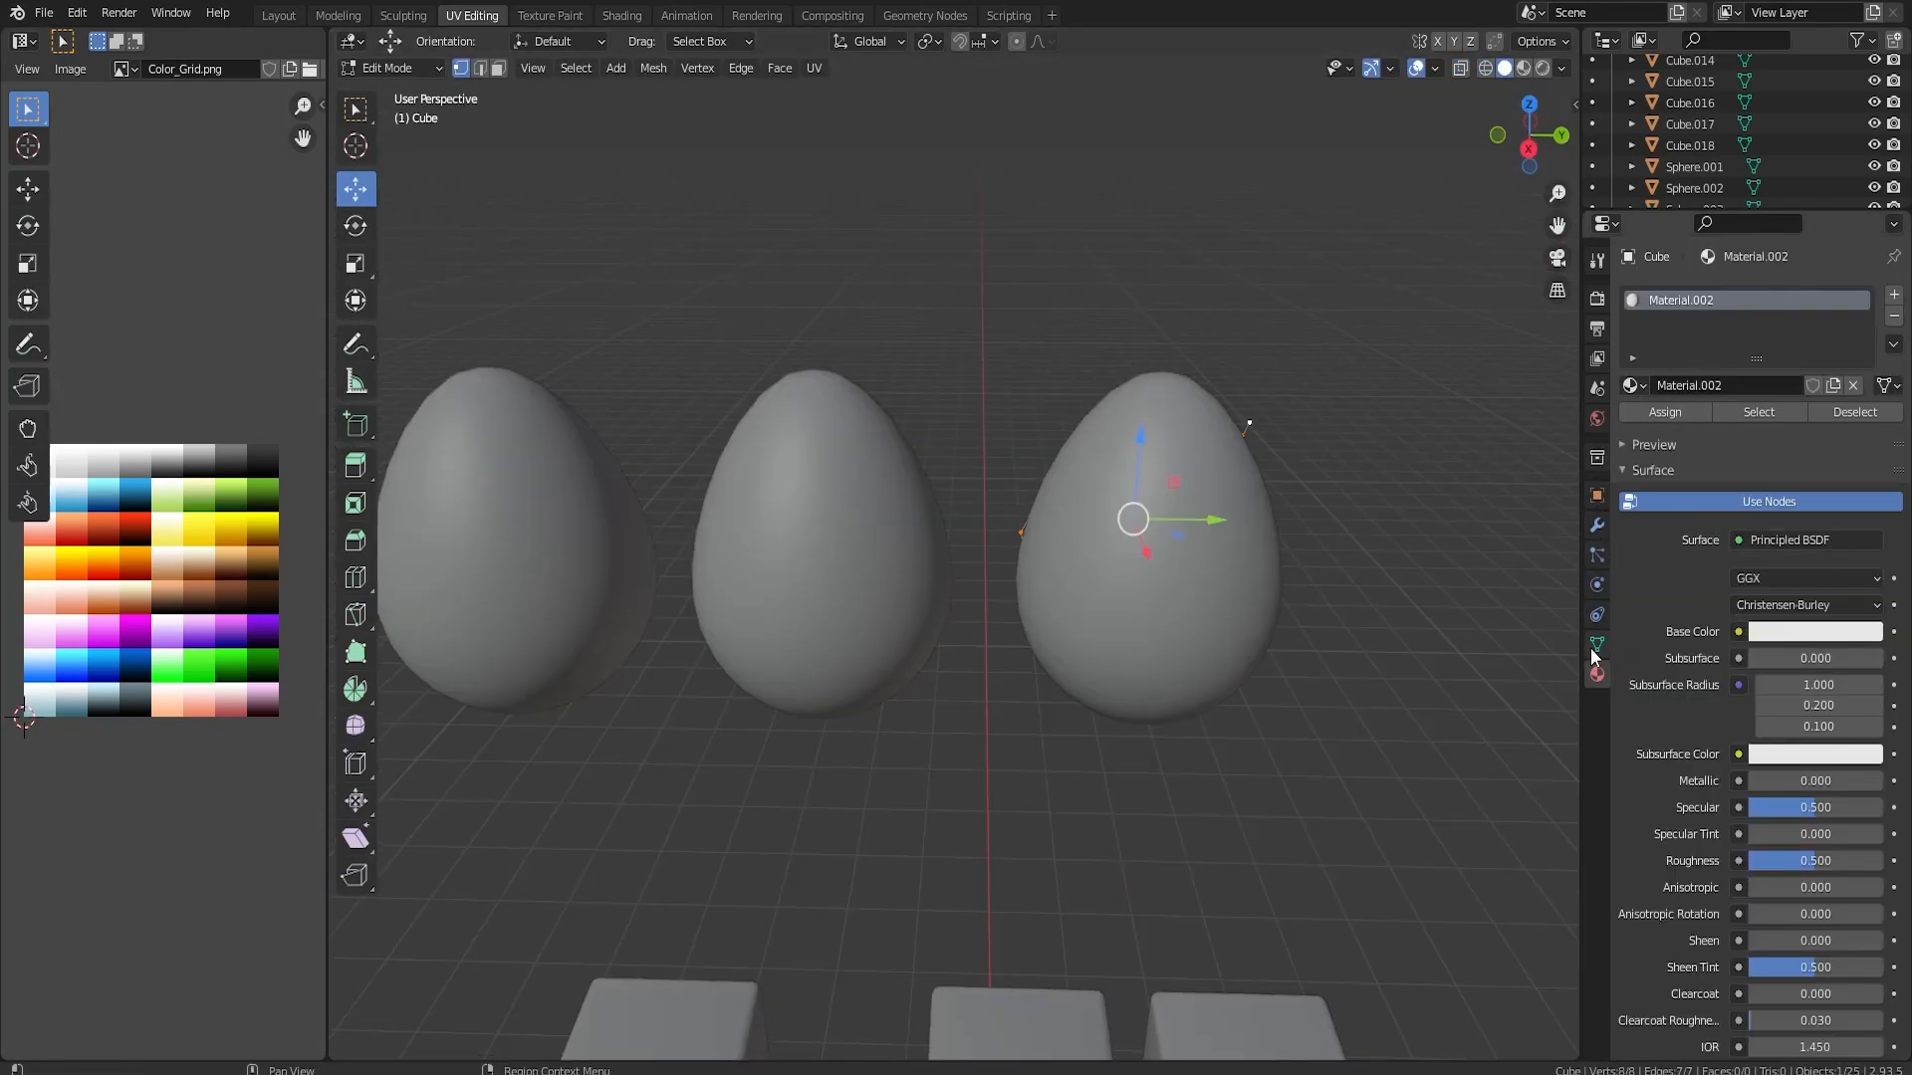
Add a Skin modifier to the vertex chain around the third egg
left_click(1894, 317)
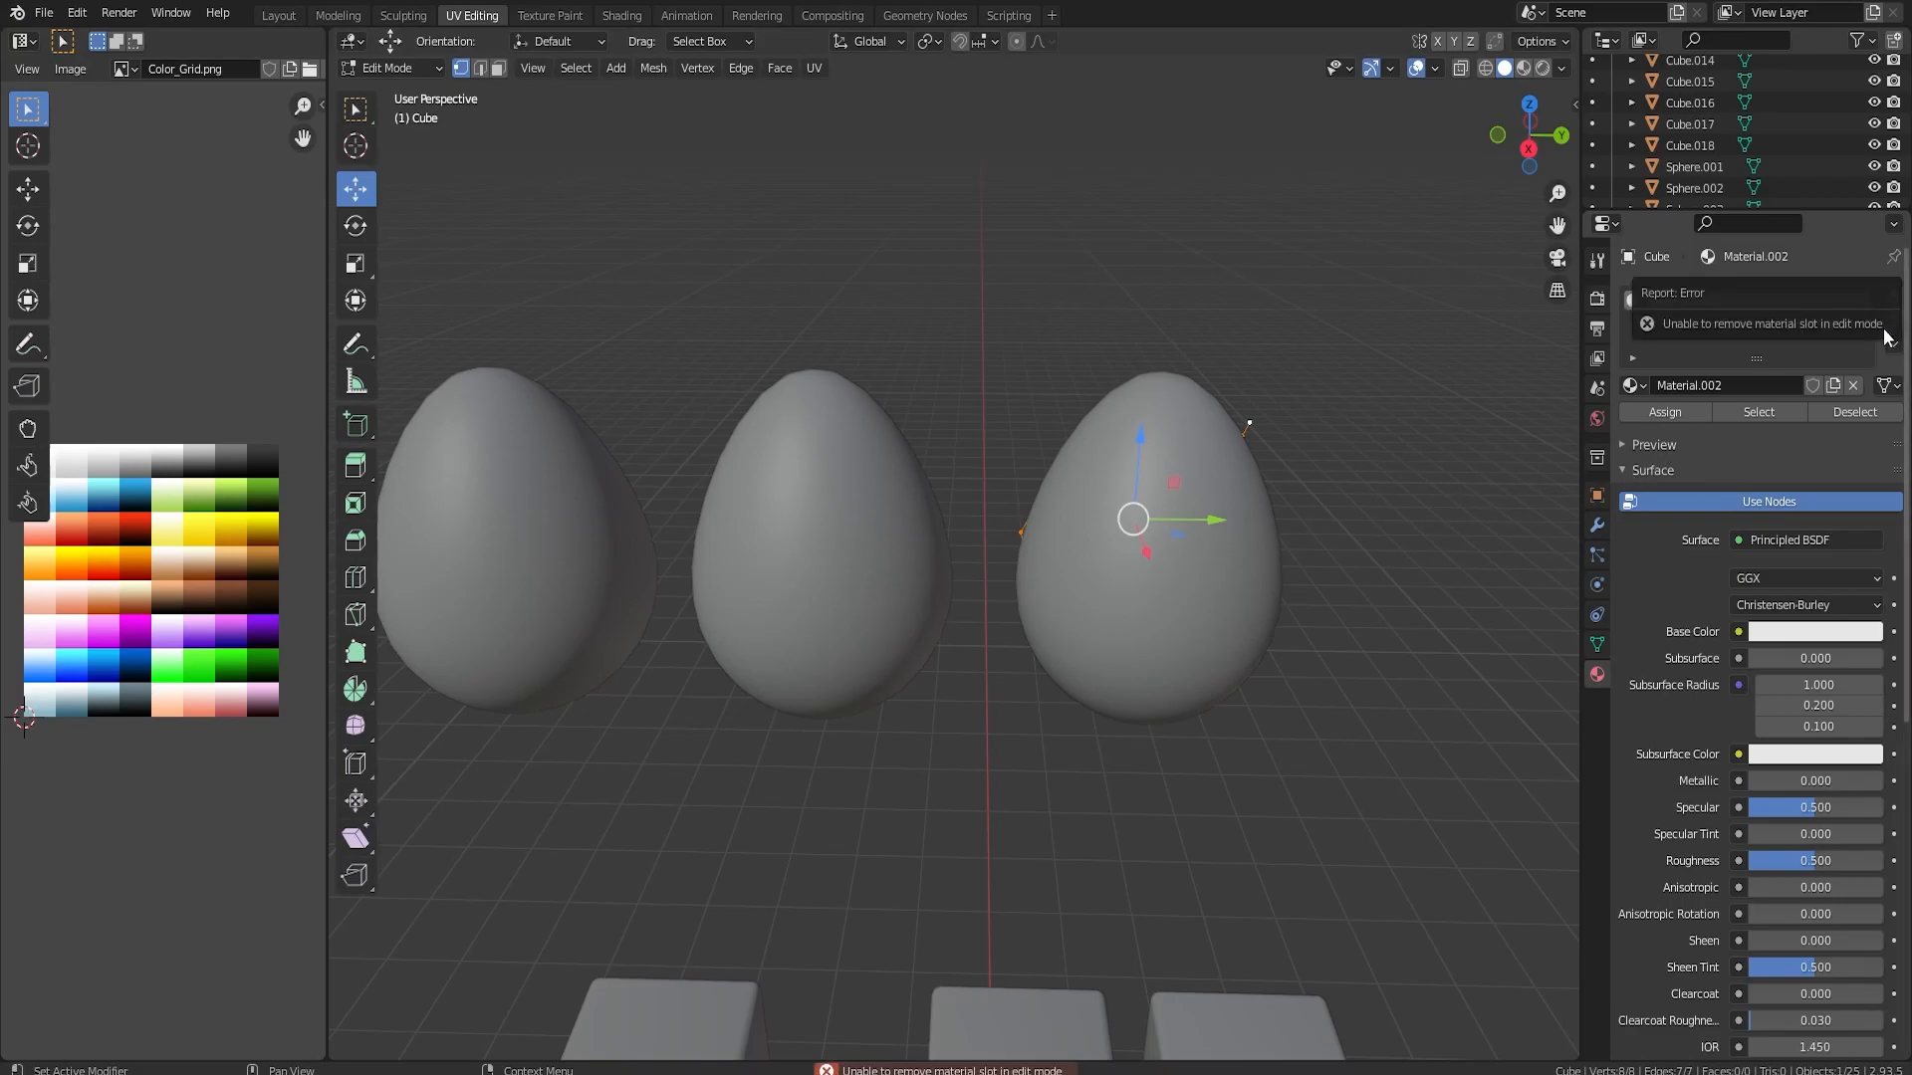
left_click(1597, 524)
left_click(1695, 296)
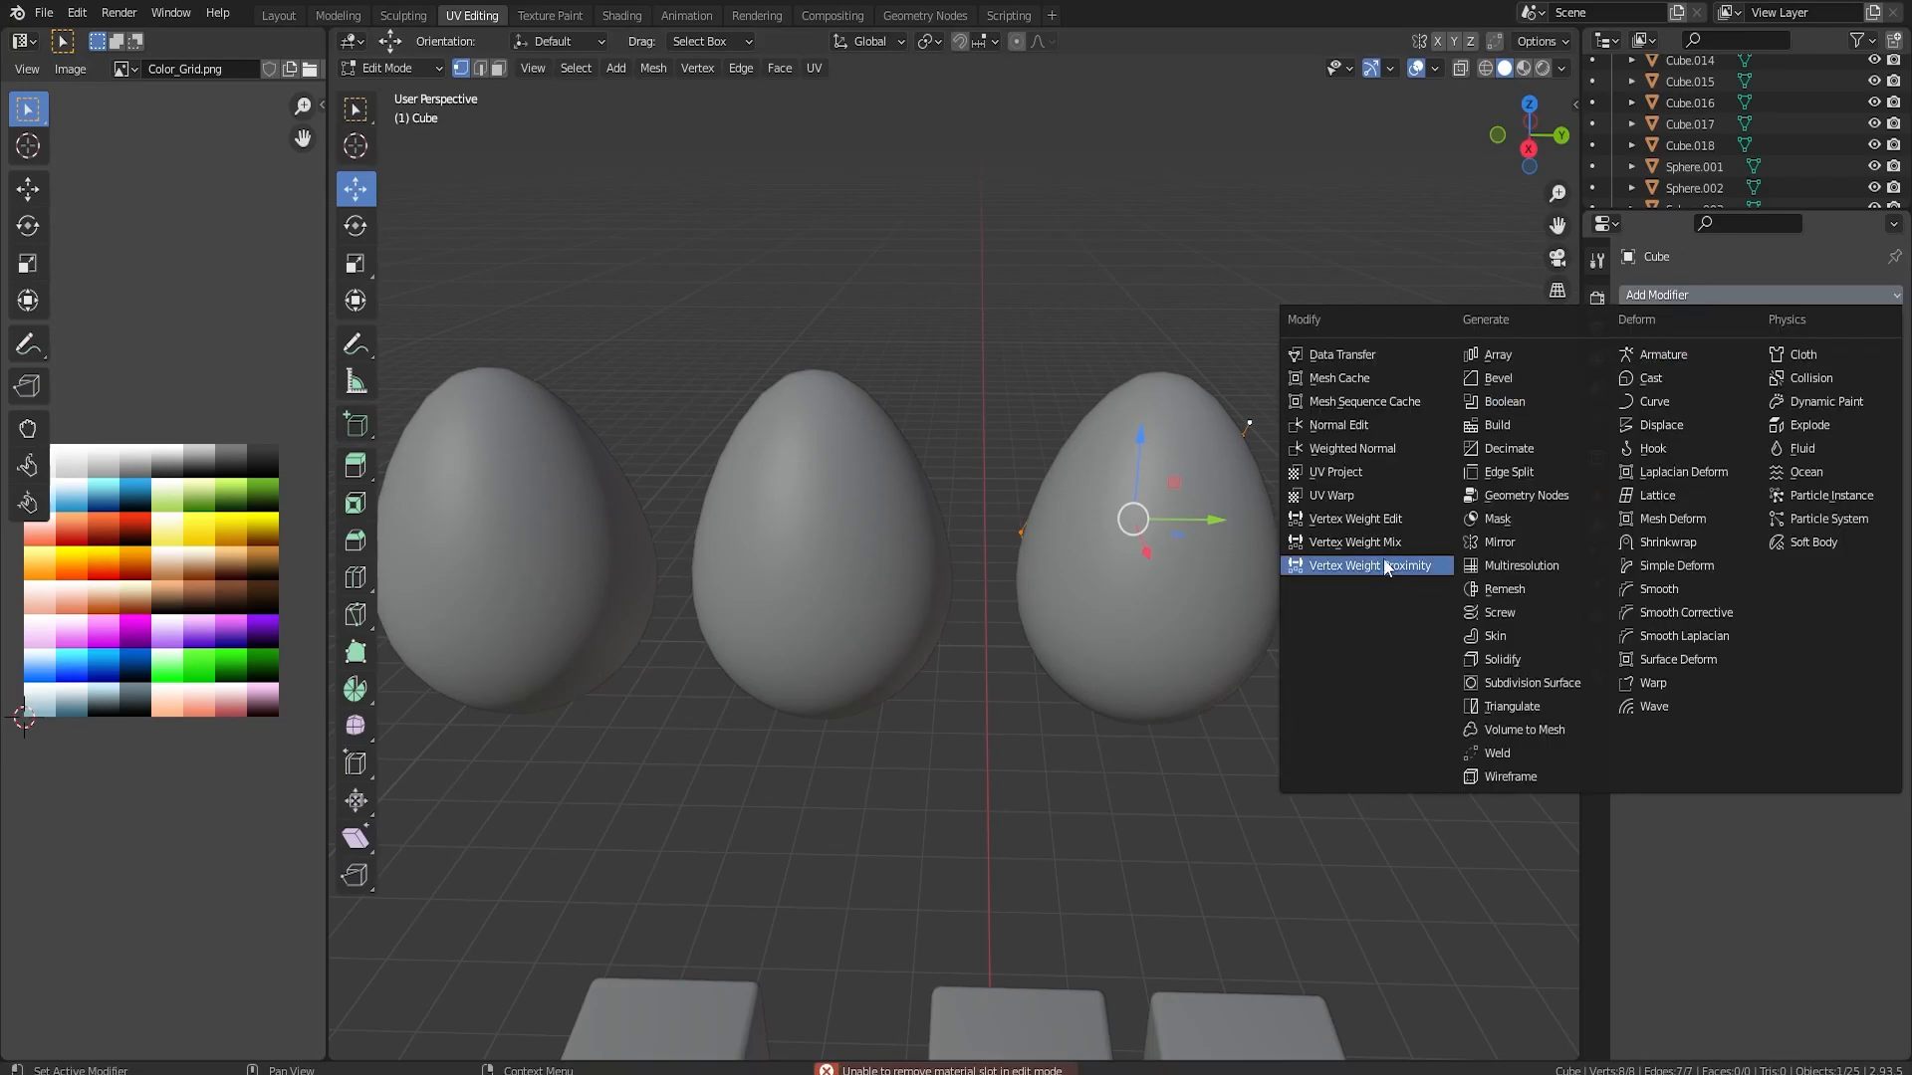
left_click(1495, 635)
Resize the skin thickness of the whole vertex chain
middle_click_drag(1263, 493, 1328, 548)
key("s")
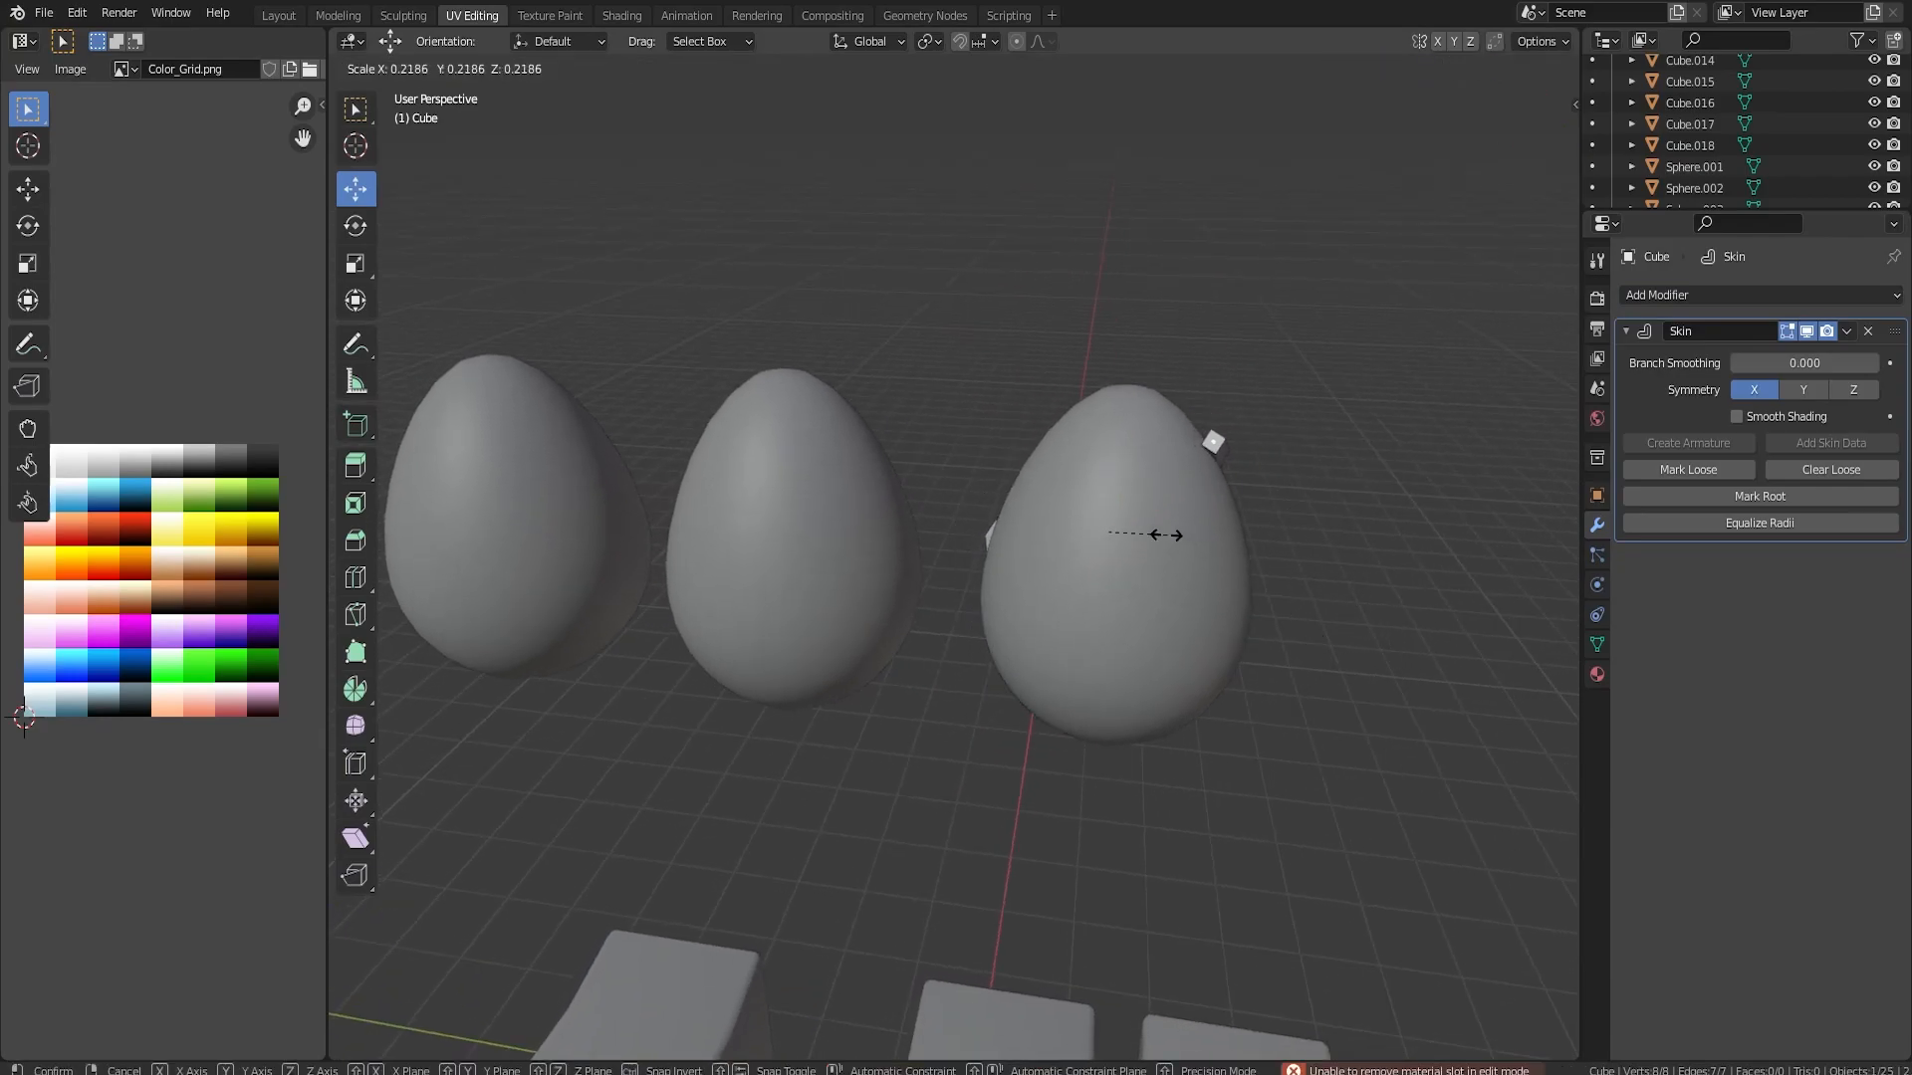
left_click(1318, 577)
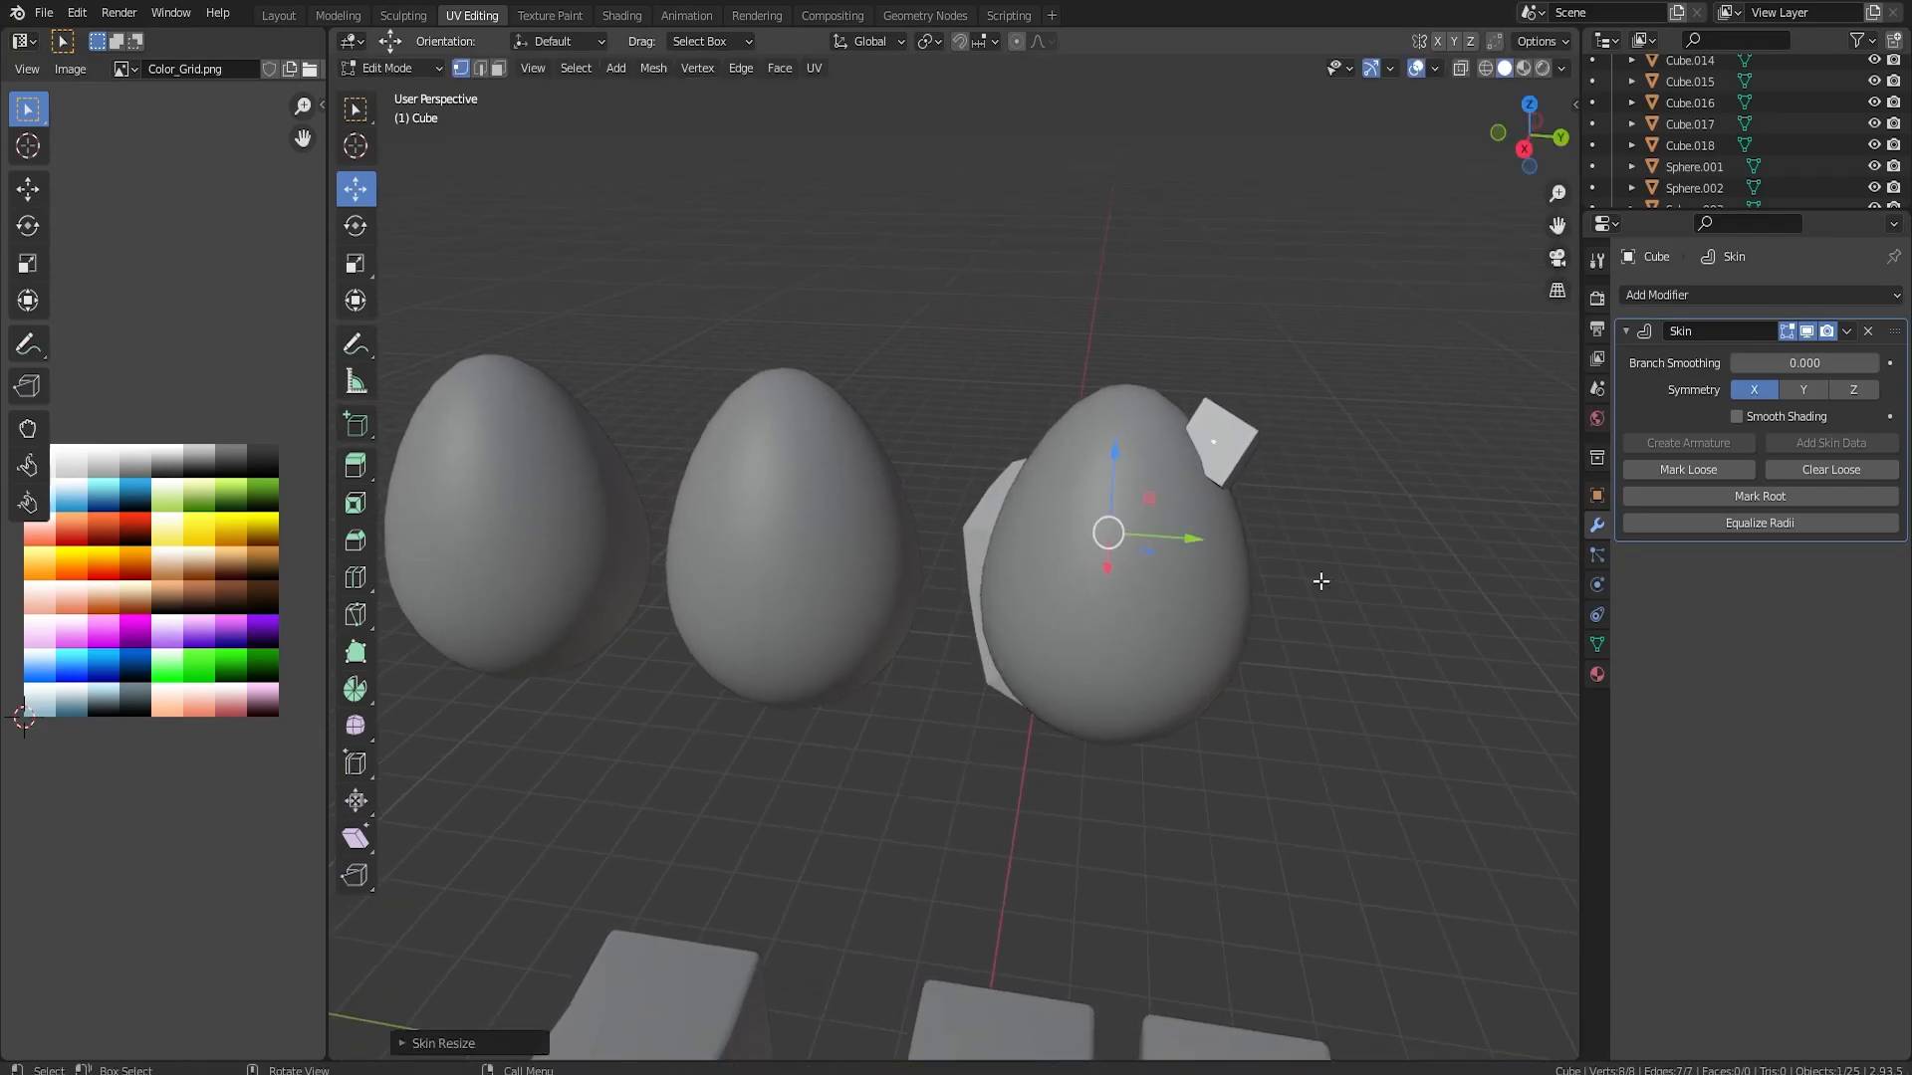
Adjust the skin radius of individual vertices to taper the strip, and reposition a vertex near the egg's base
left_click(1217, 441)
key("s")
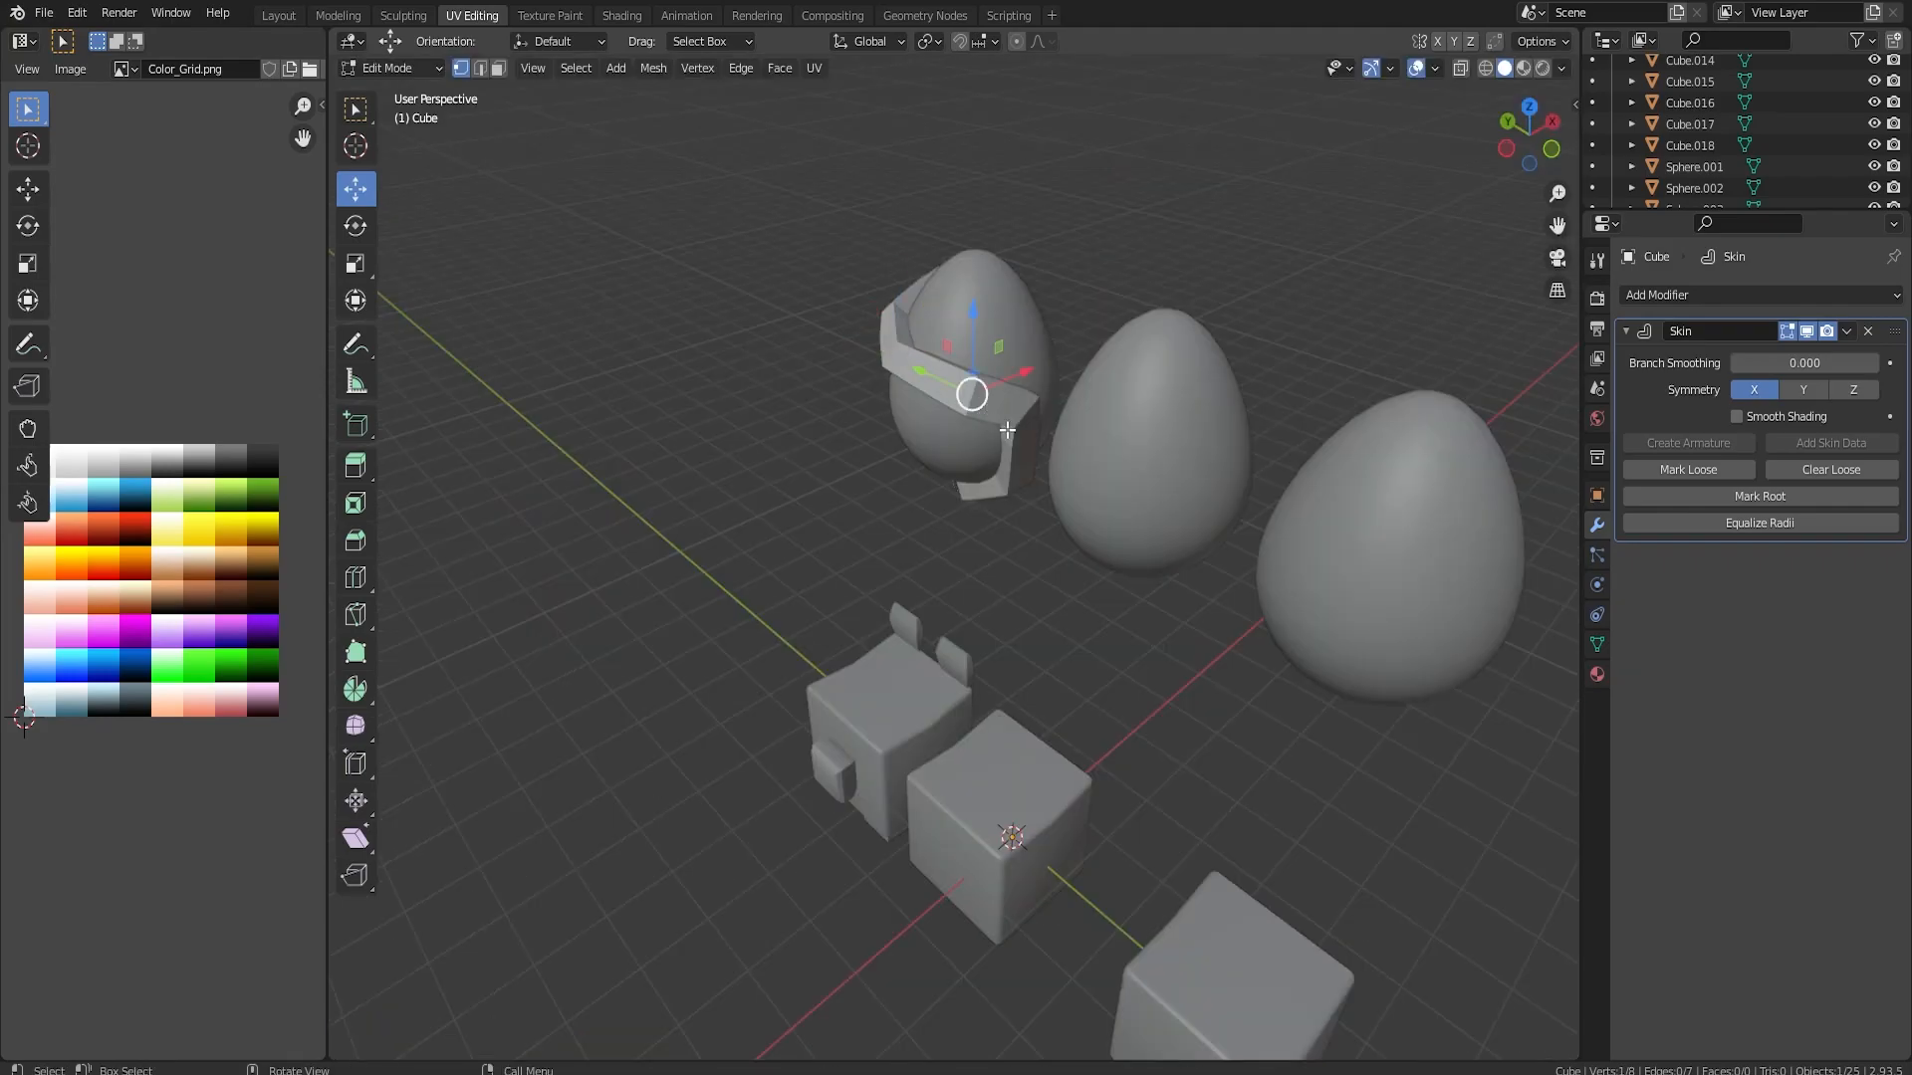
left_click(1091, 441)
middle_click_drag(1091, 441, 1036, 689)
key("ctrl+a")
left_click(1063, 726)
left_click_drag(837, 583, 839, 548)
middle_click_drag(989, 475, 577, 627)
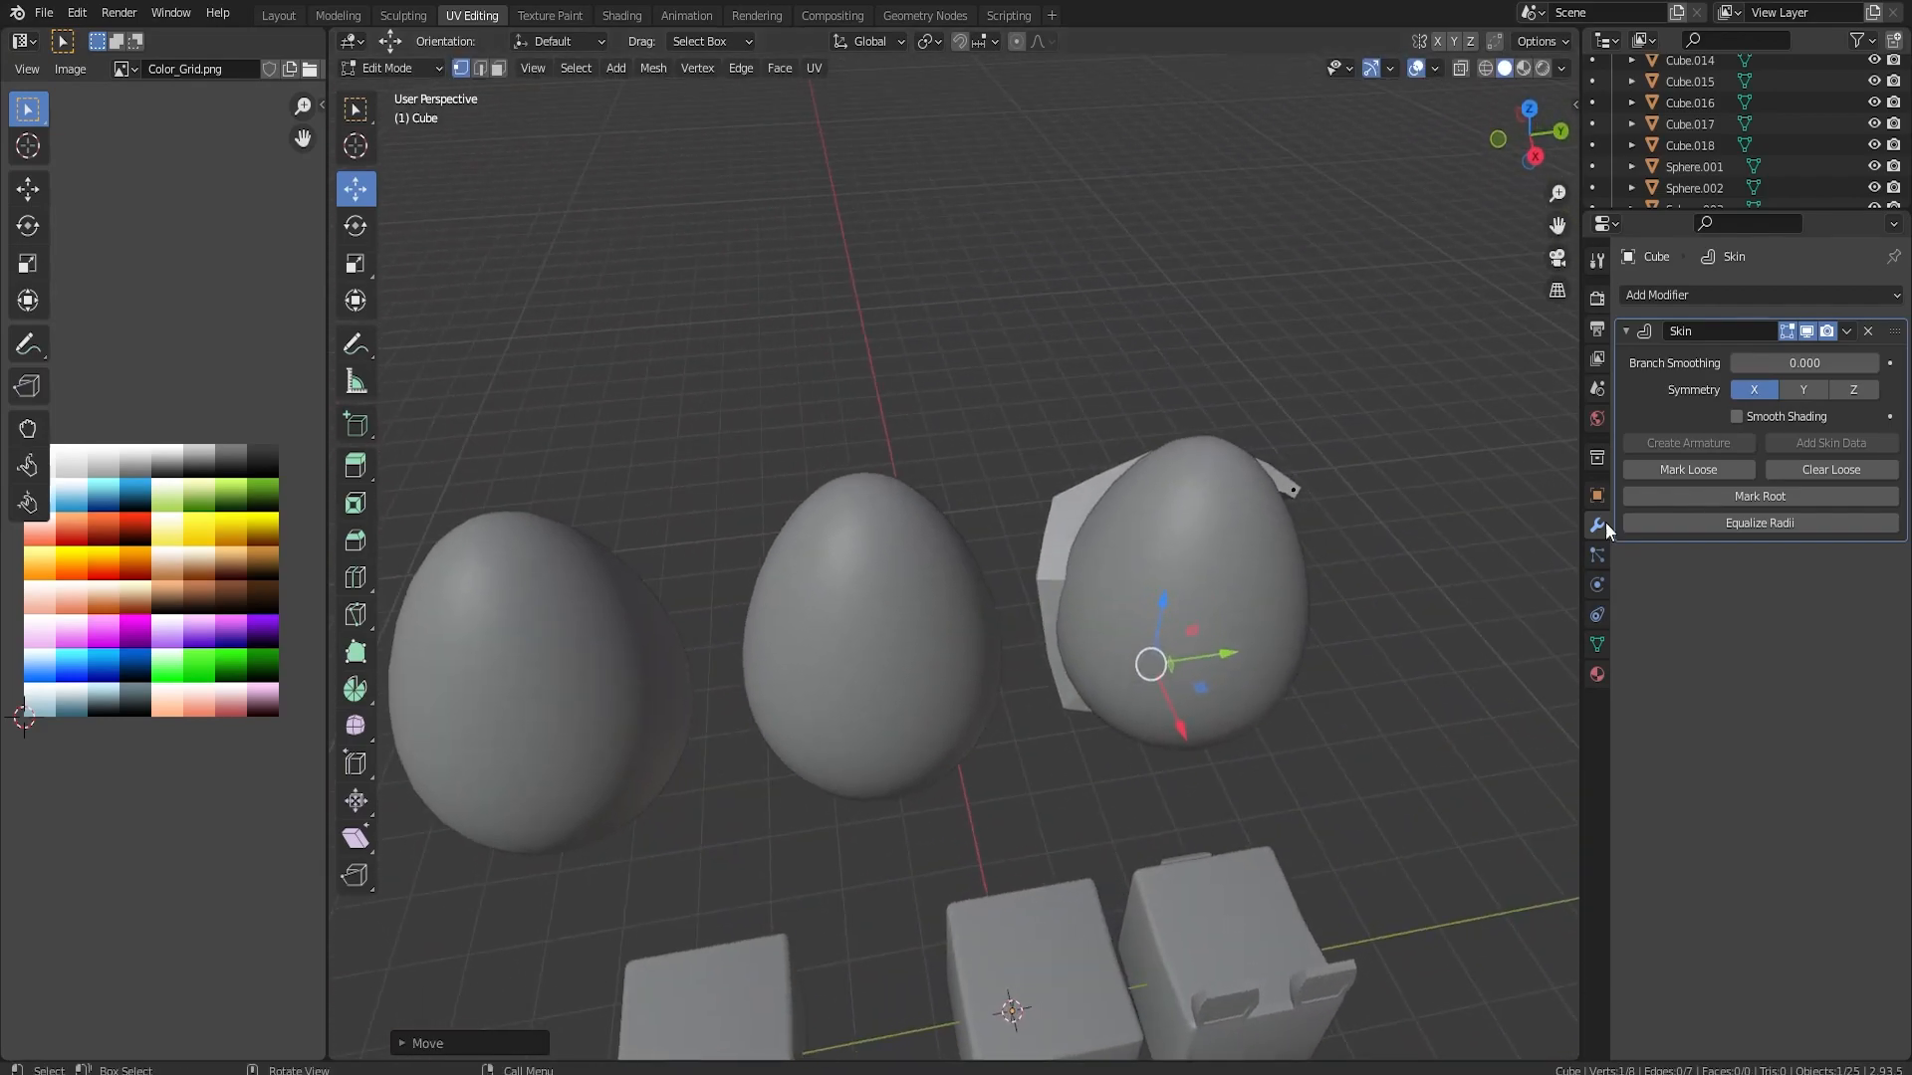
Add a Subdivision Surface modifier to the skinned strip and return to Object Mode
left_click(1670, 290)
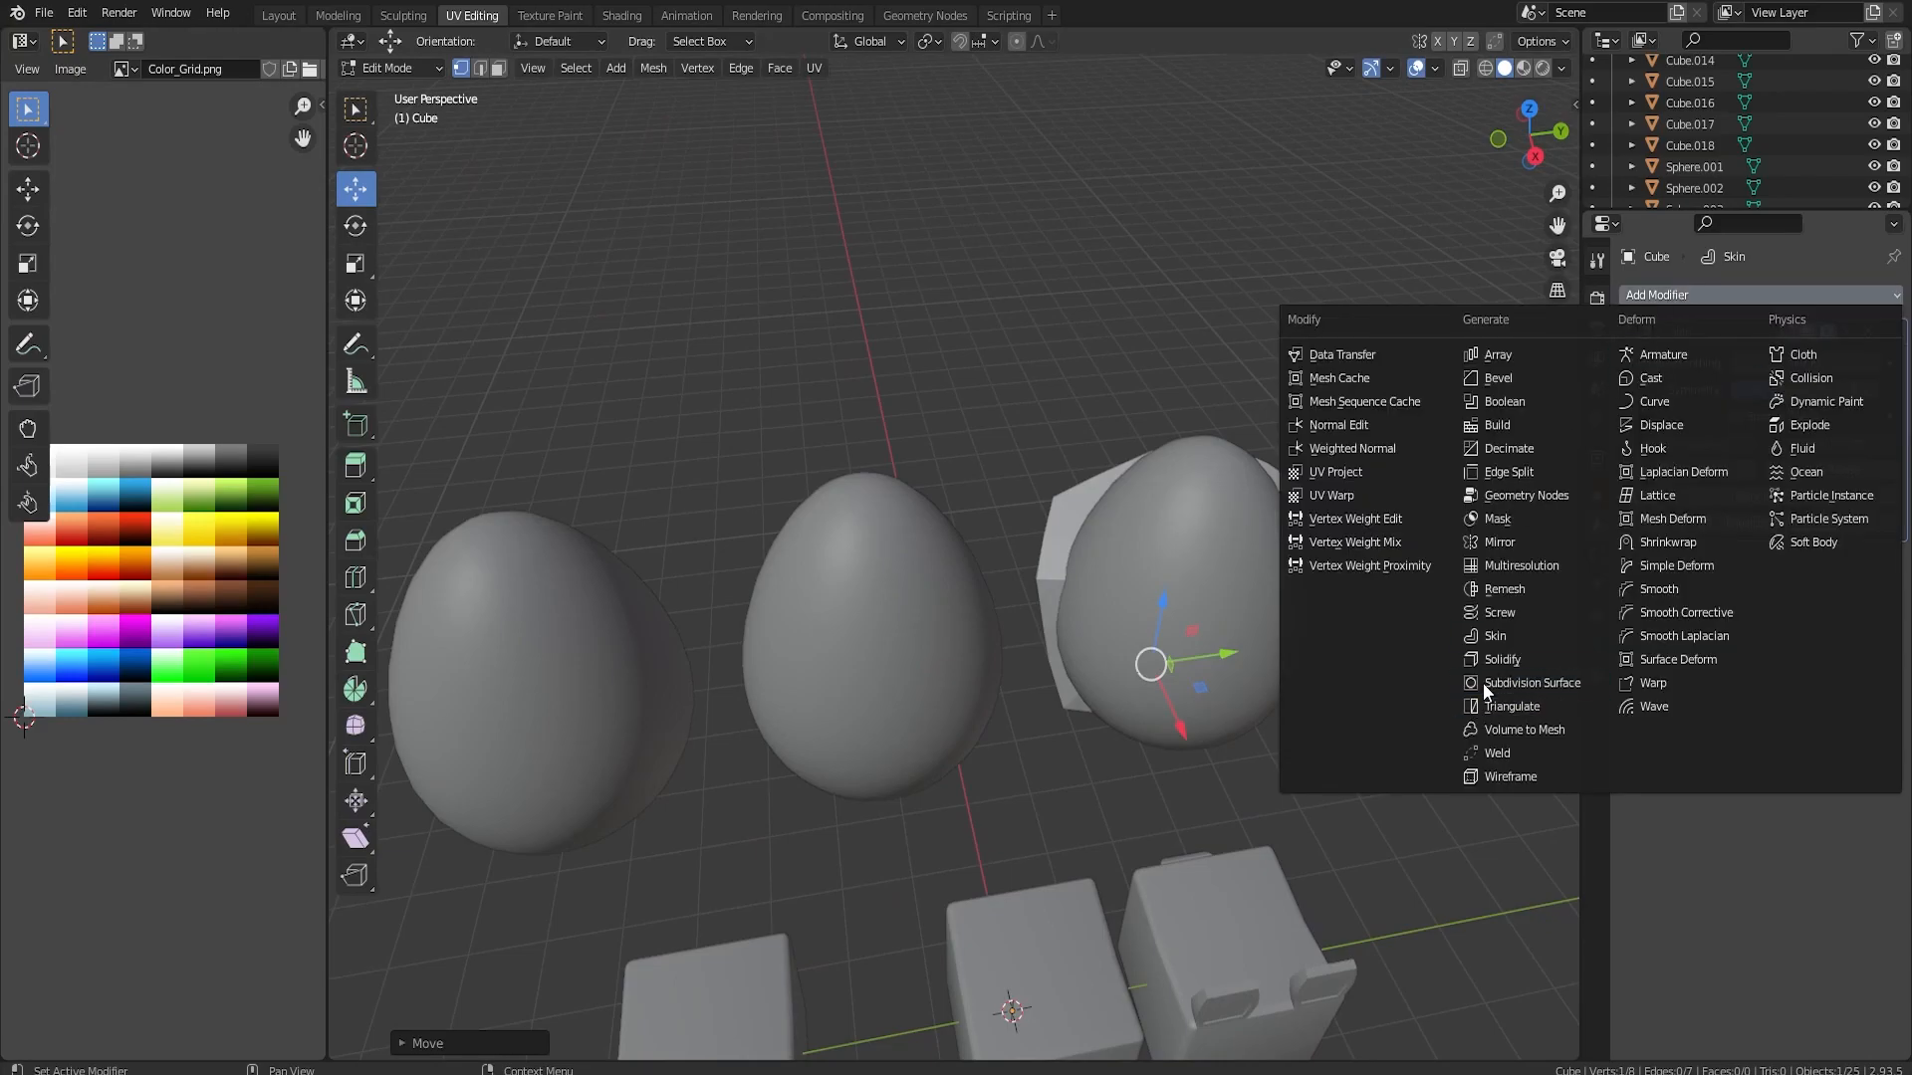
left_click(1449, 680)
middle_click_drag(1449, 681, 839, 465)
key("Tab")
Apply both the Skin and Subdivision modifiers to the strip
left_click(1846, 331)
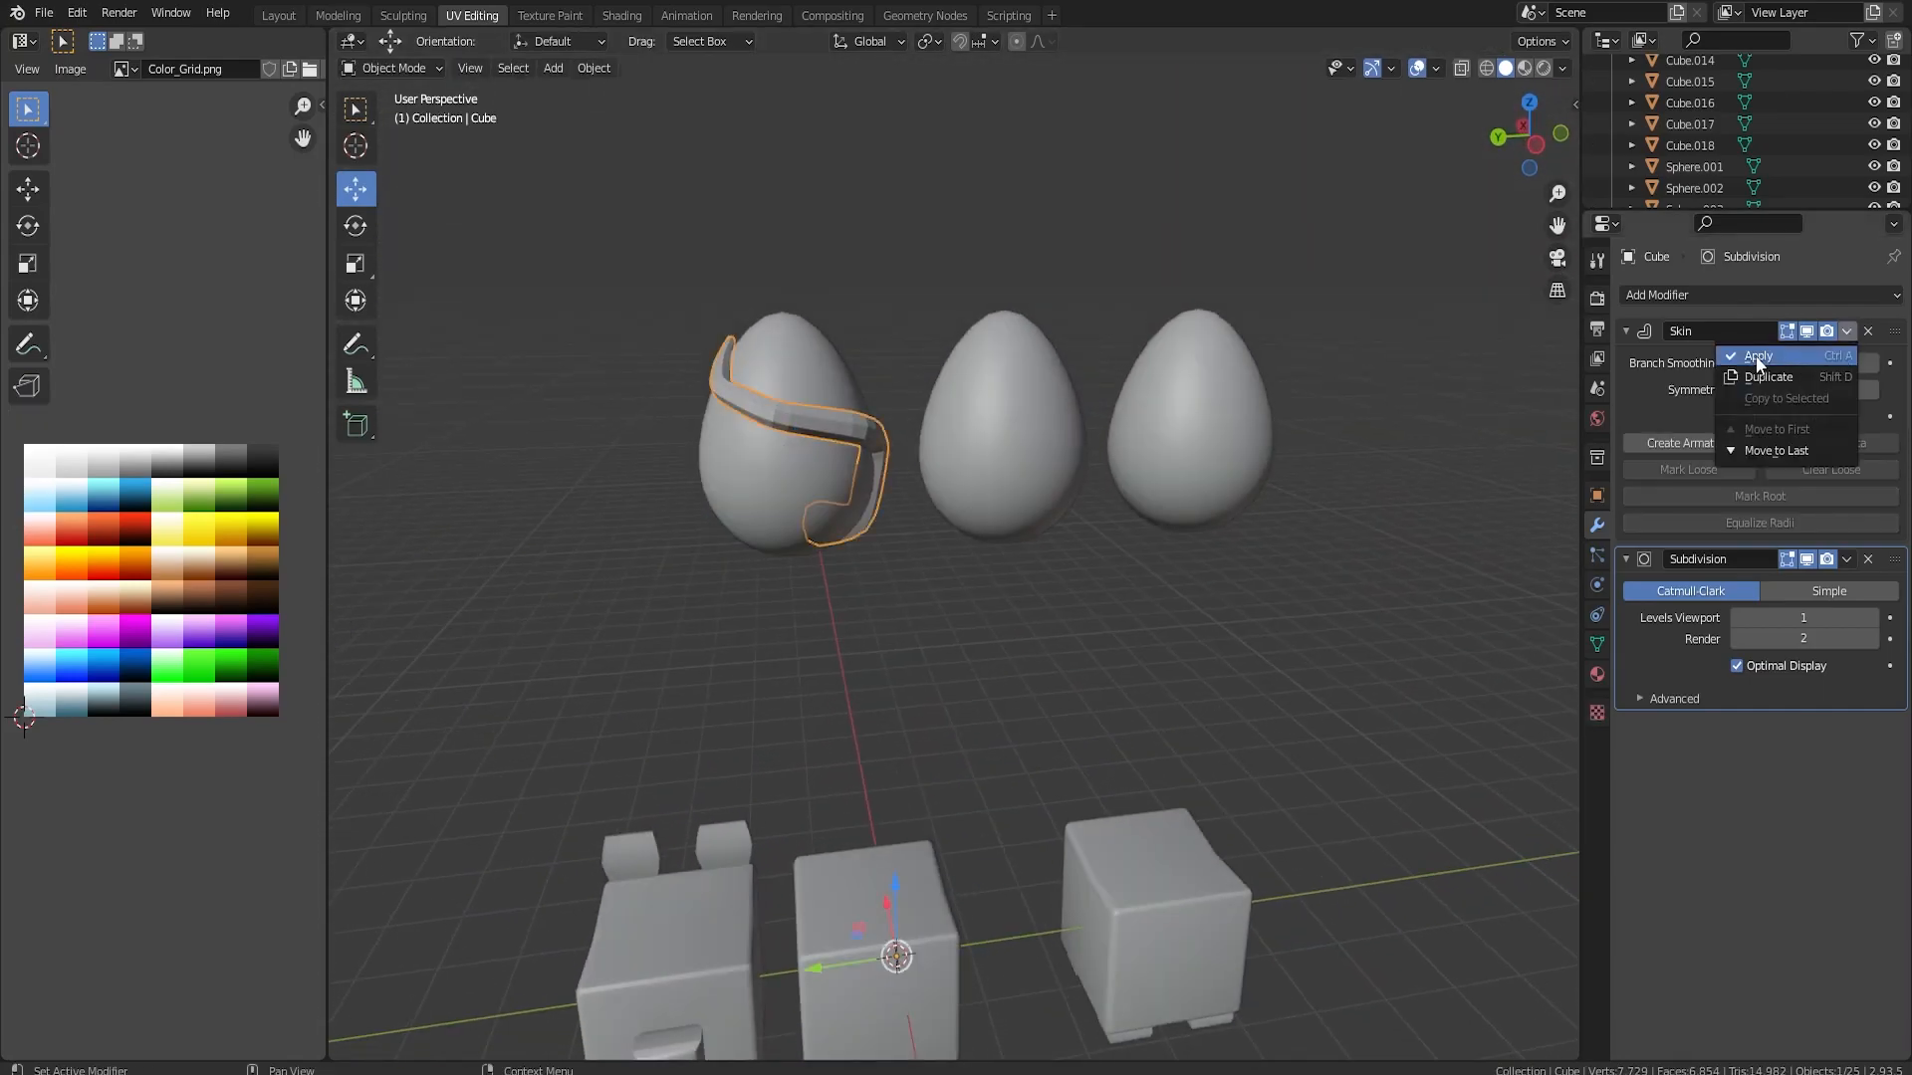
left_click(1756, 360)
left_click(1845, 330)
left_click(1755, 361)
middle_click_drag(1533, 398, 1294, 457)
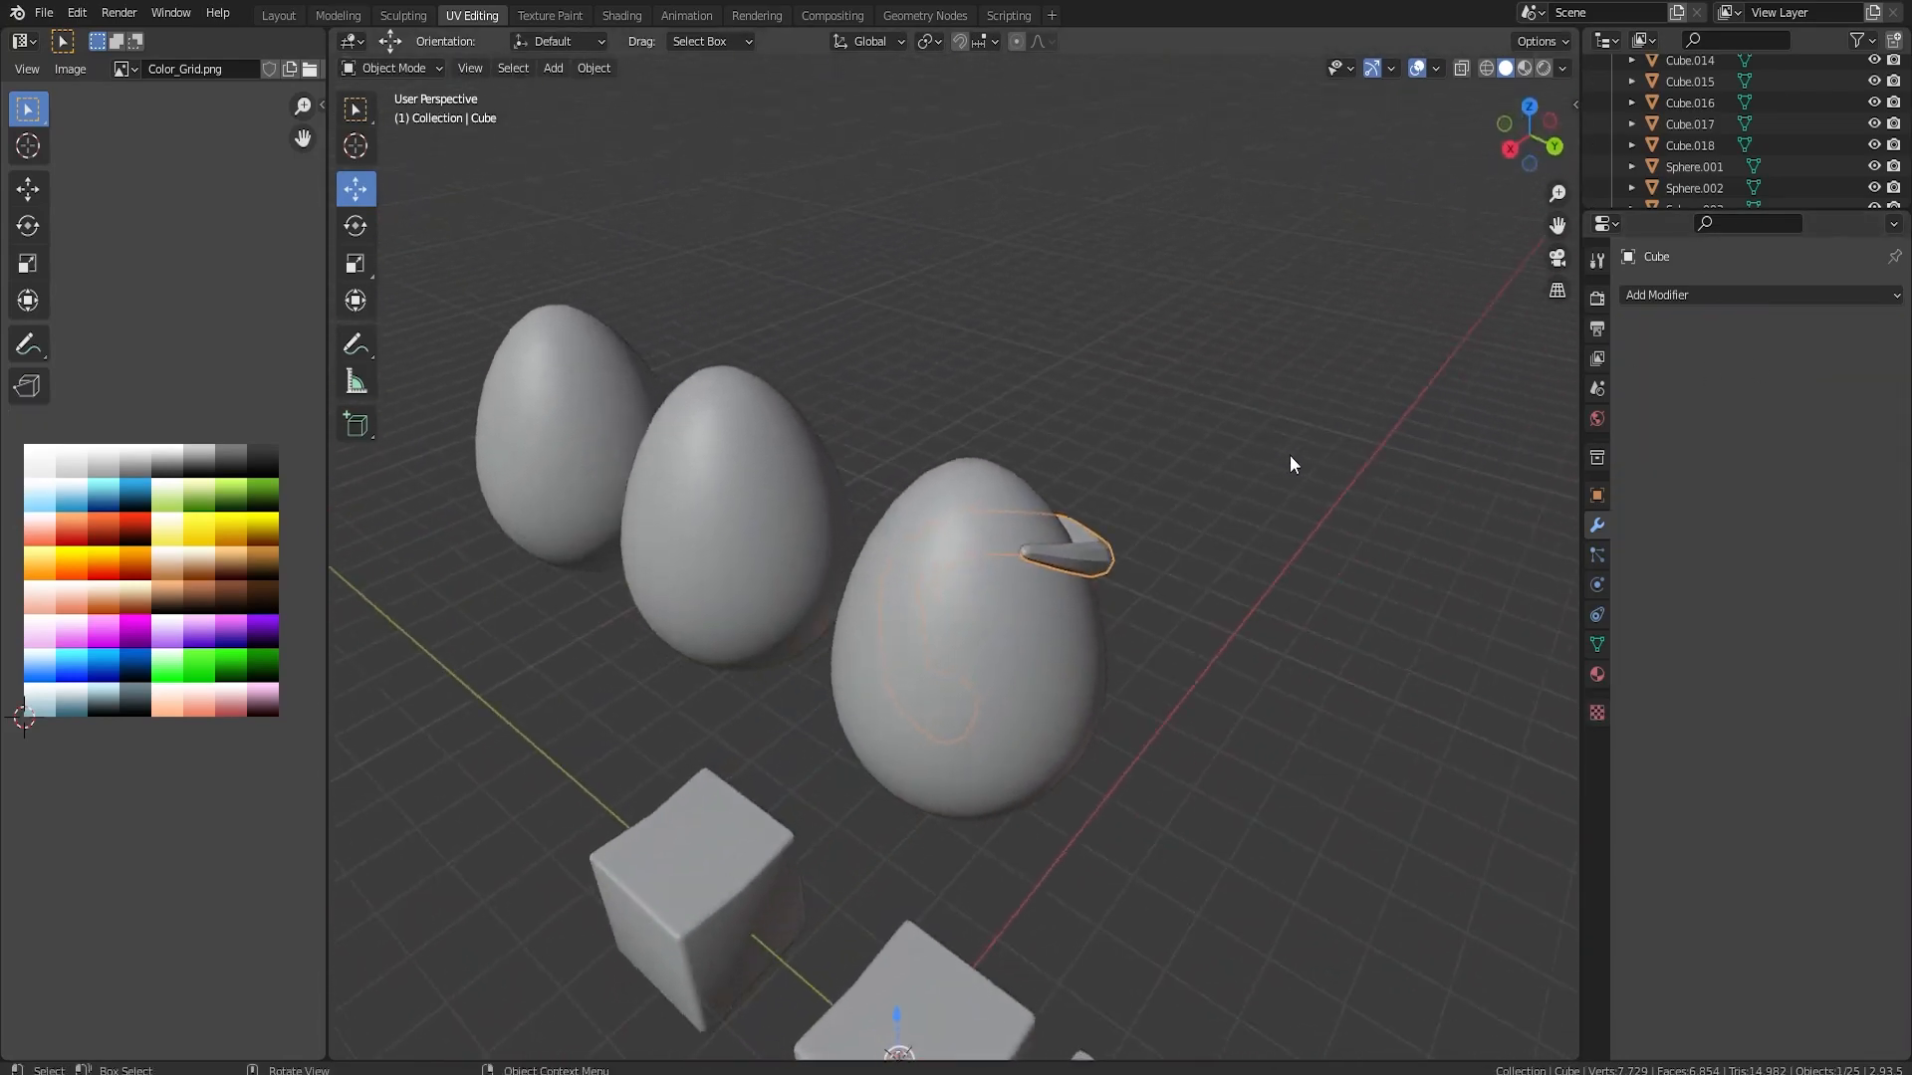
Switch to material preview shading and join the strip to the third green egg
left_click(910, 559)
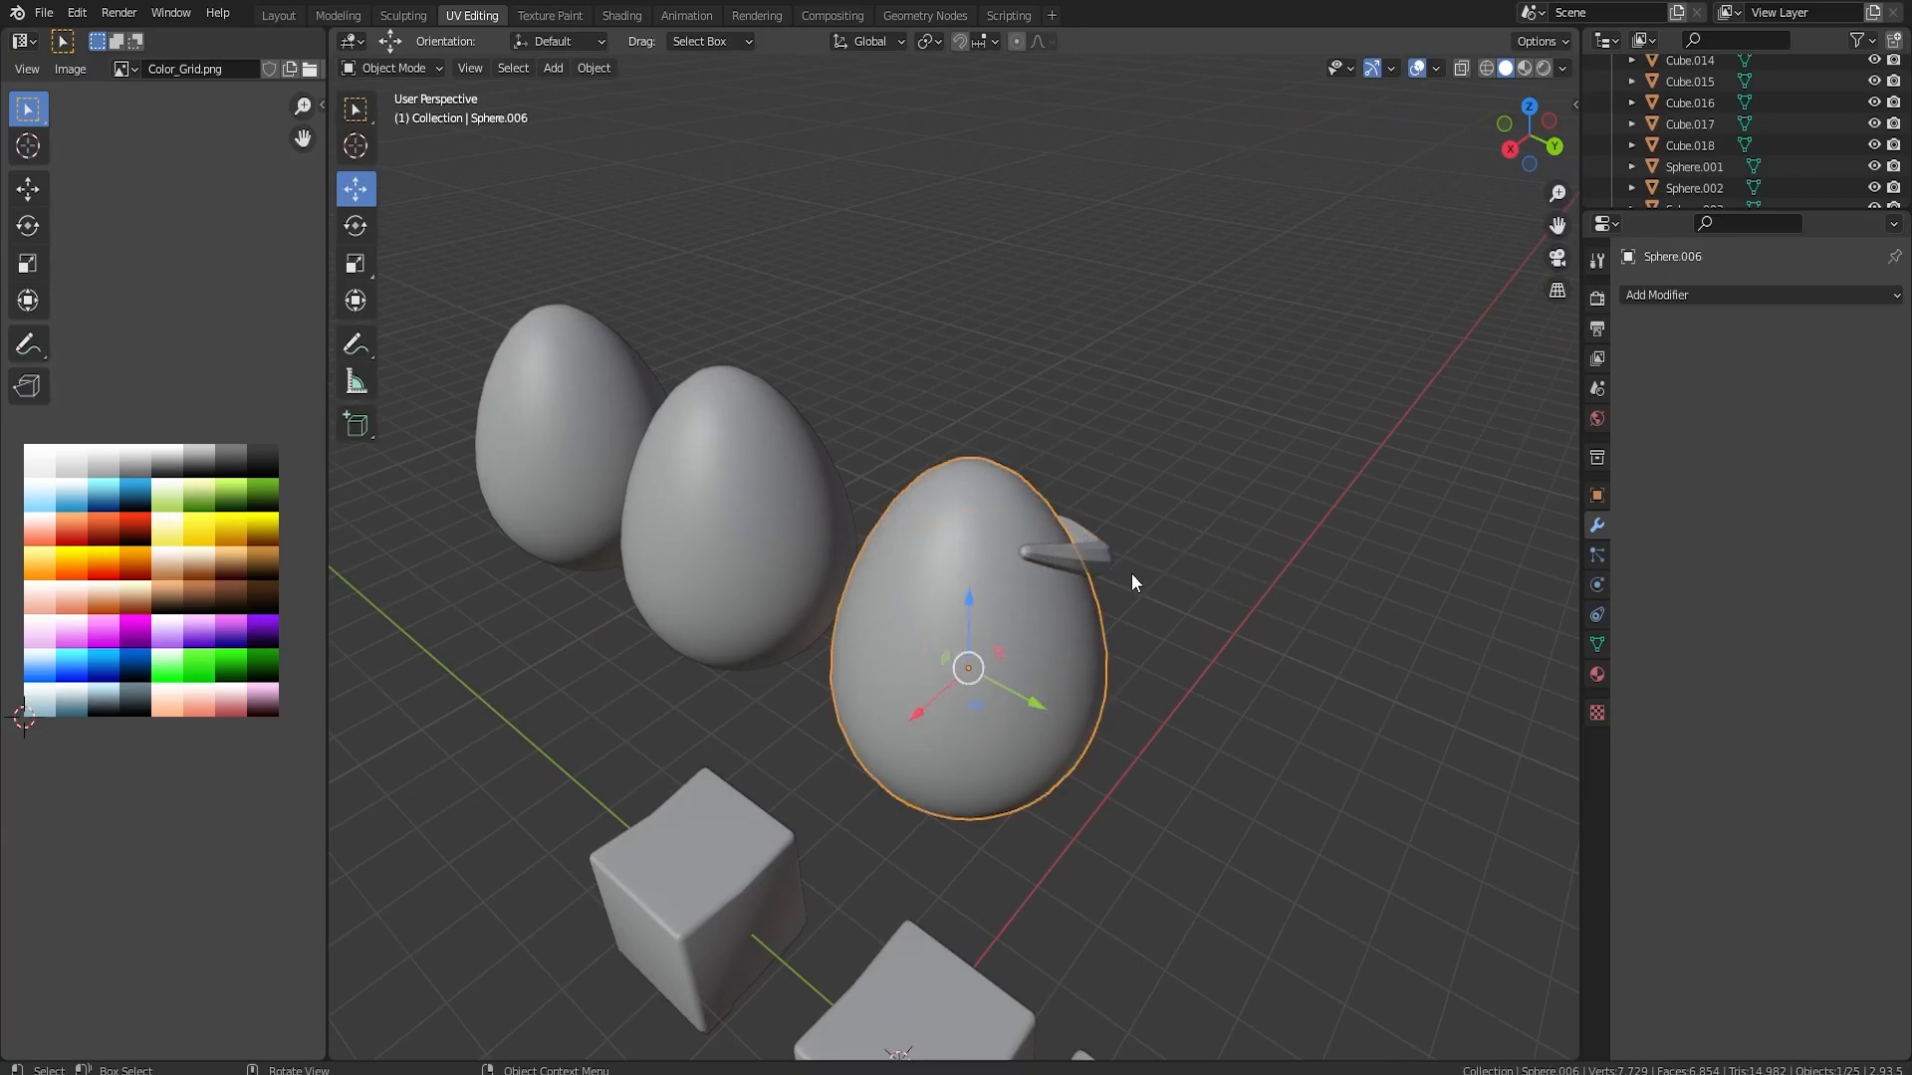
key("z")
left_click(1058, 569)
left_click(1051, 632, "shift")
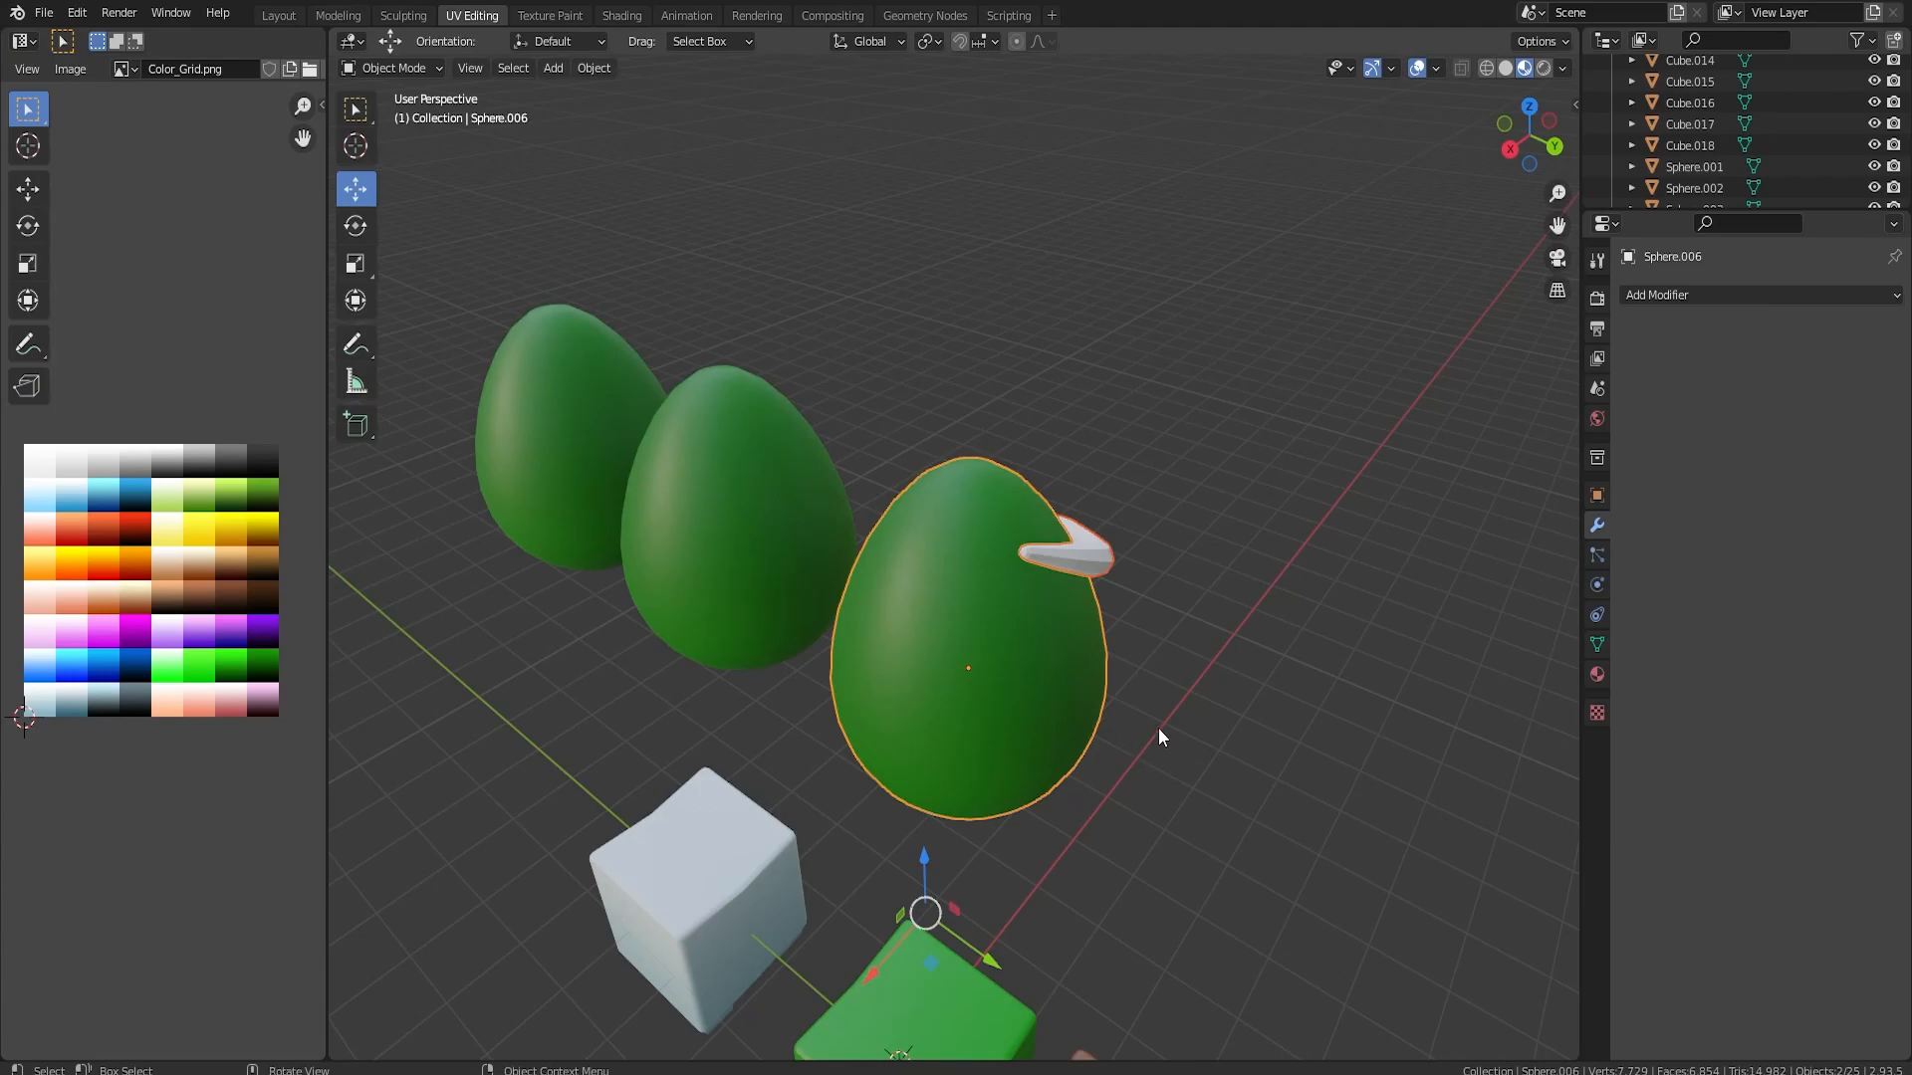
key("ctrl+j")
Select the linked strip geometry in the joined egg, unwrap it, and scale its UVs to 0
key("Tab")
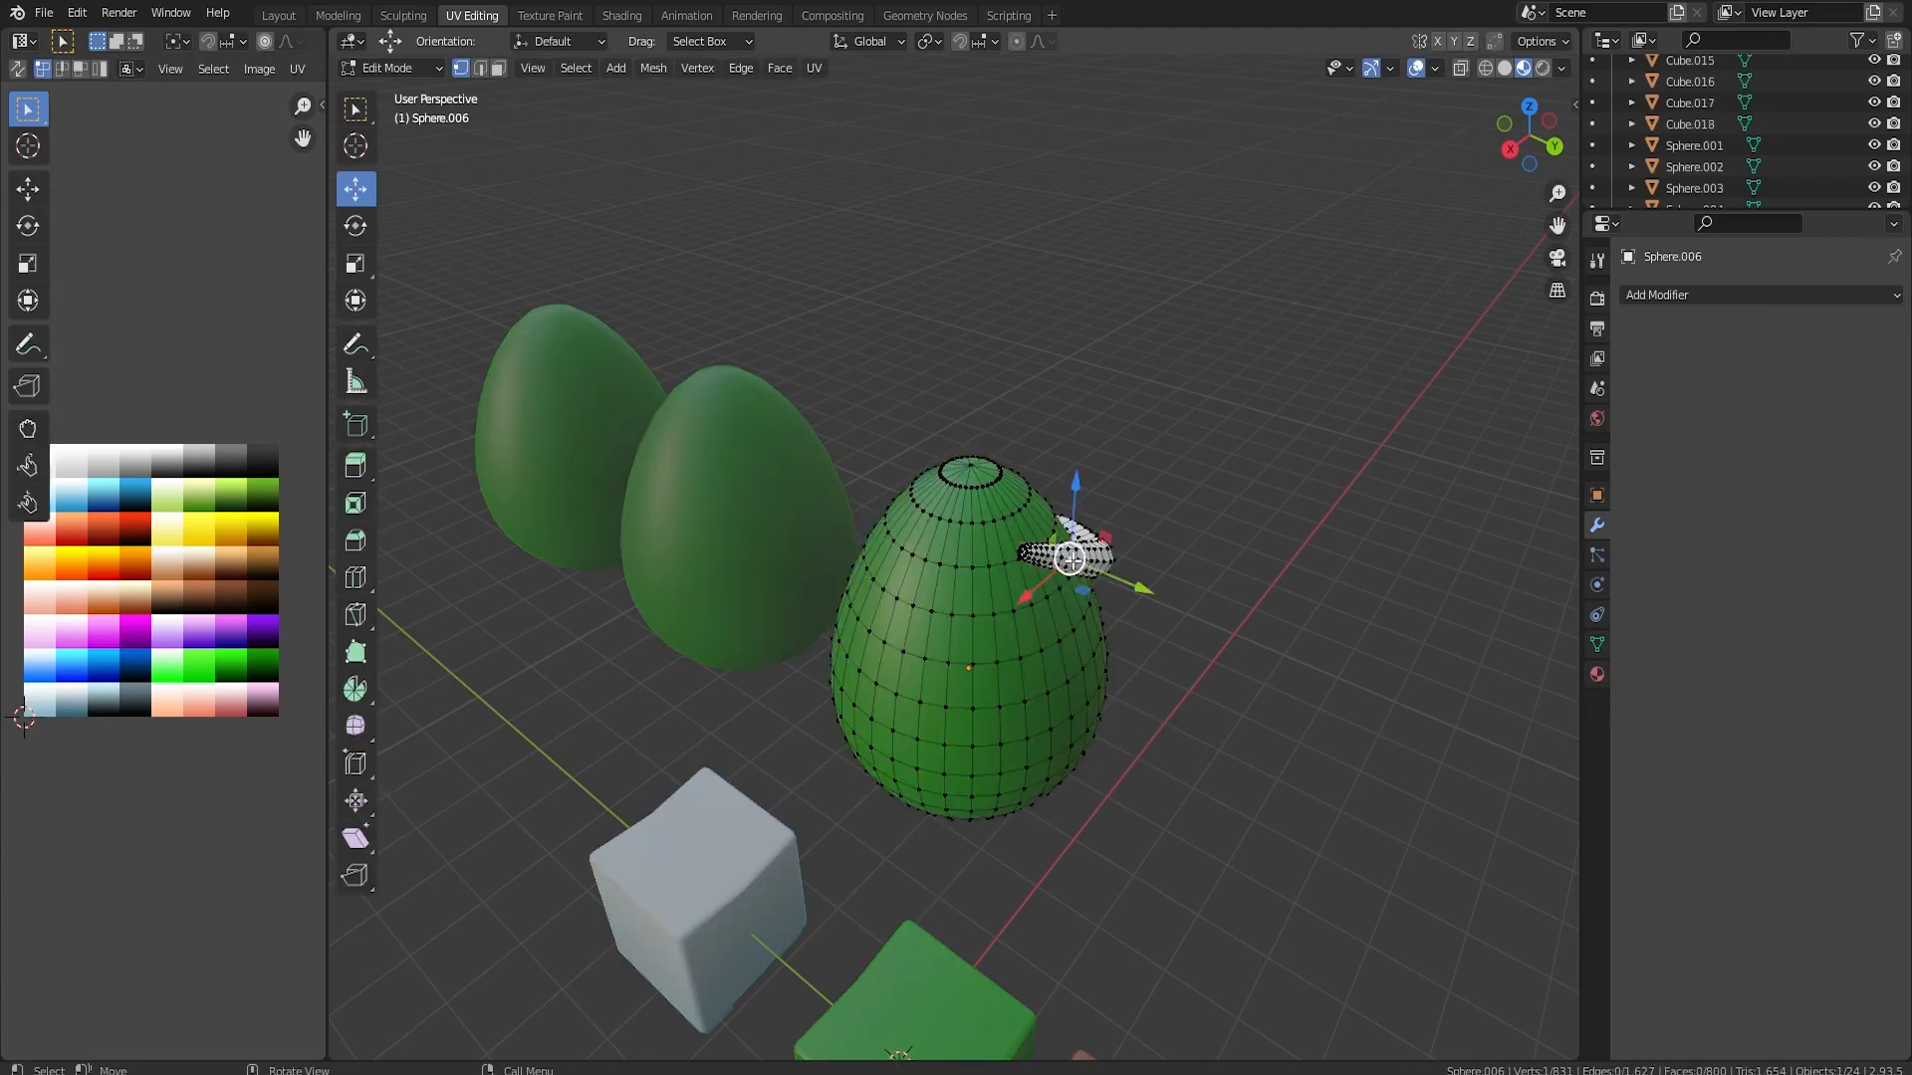
key("l")
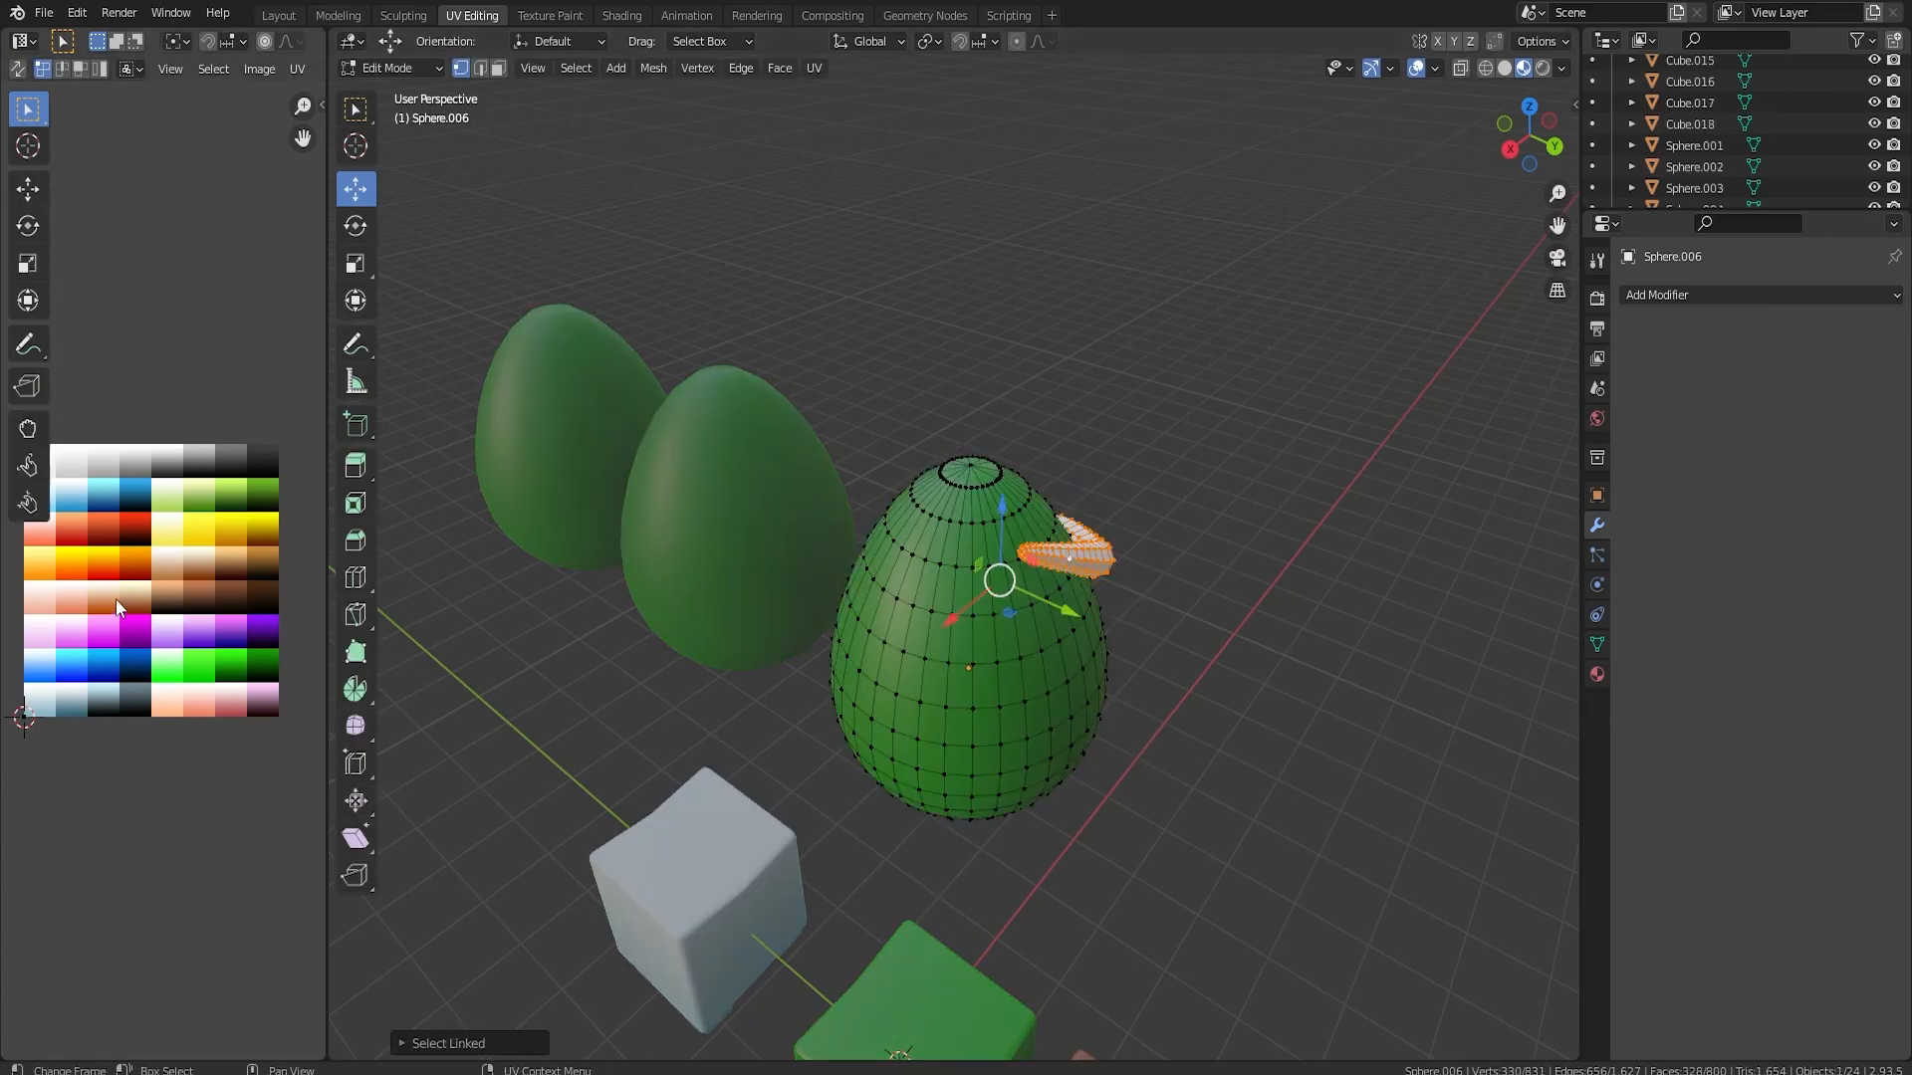
key("u")
left_click(926, 824)
key("a")
key("s")
key("0")
key("Return")
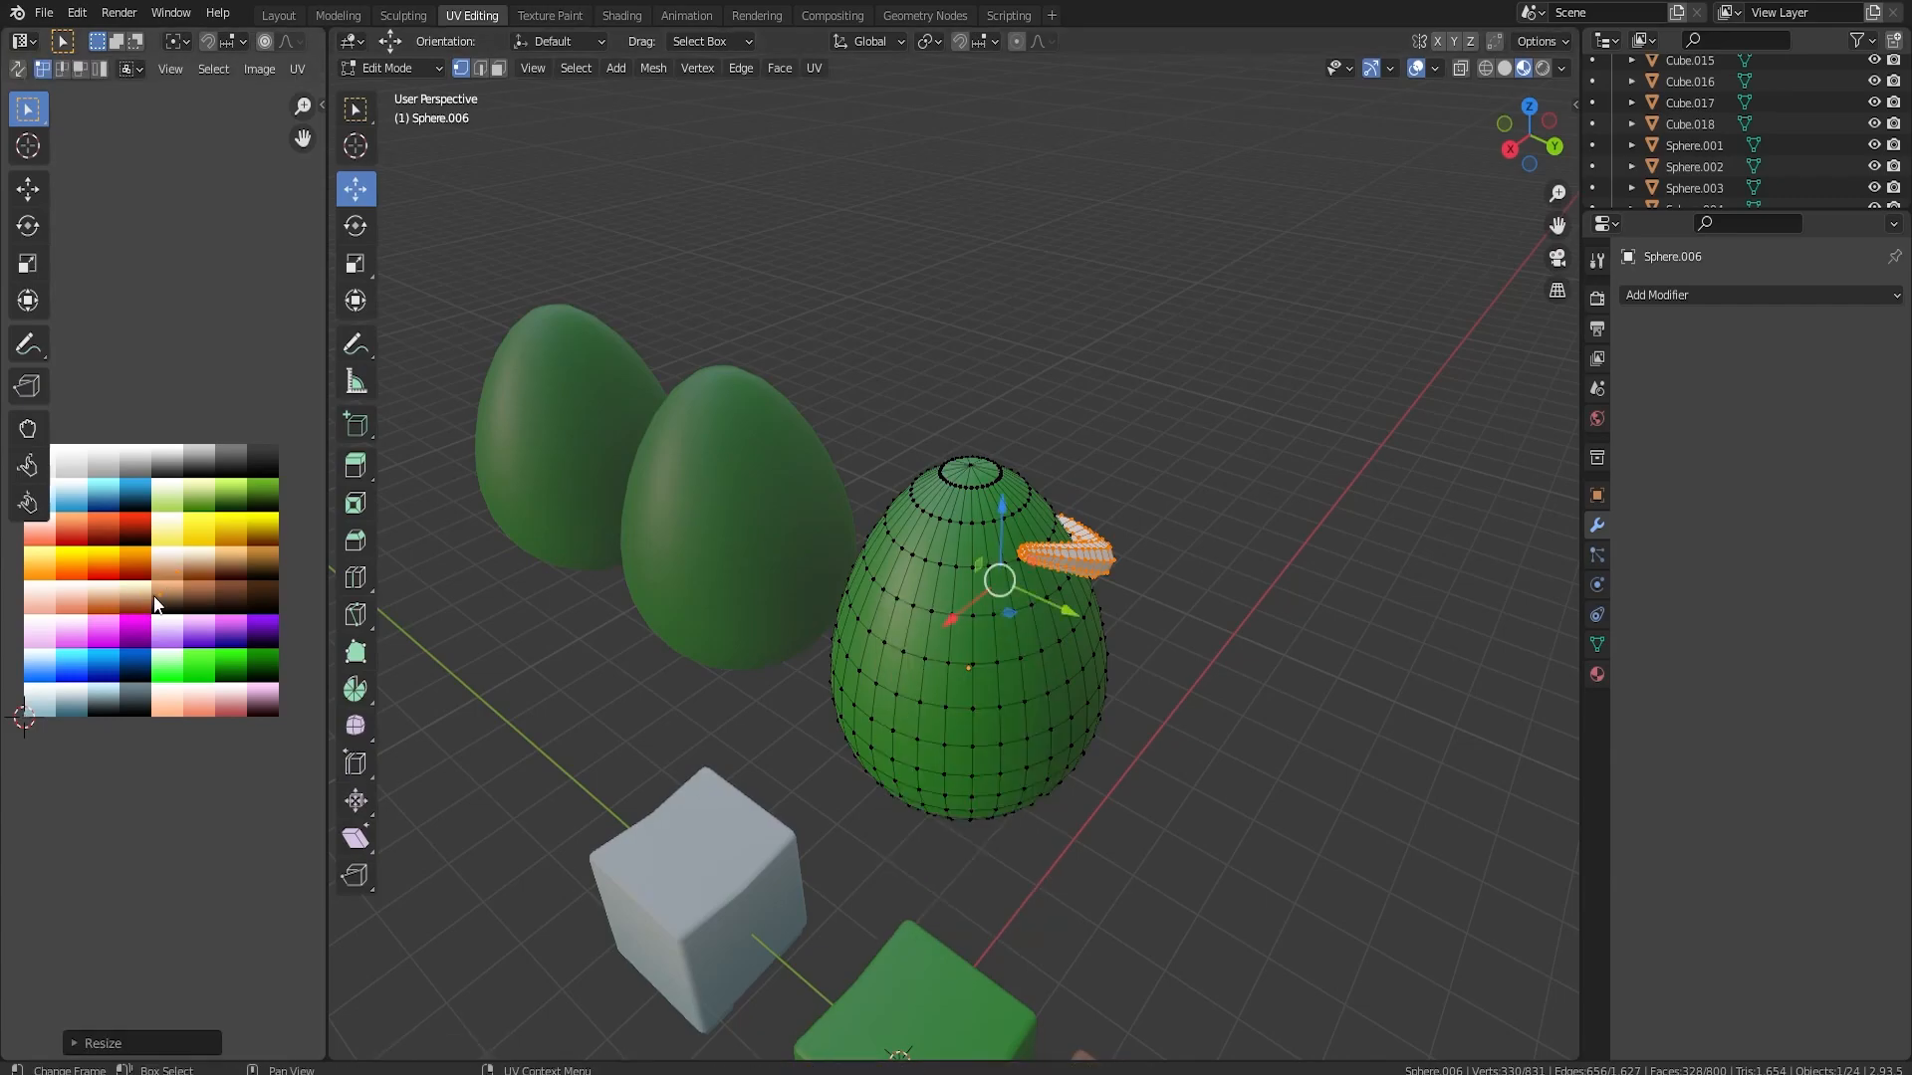
Move the strip's scaled-down UVs onto the brown swatch of the colour palette
key("g")
left_click(223, 624)
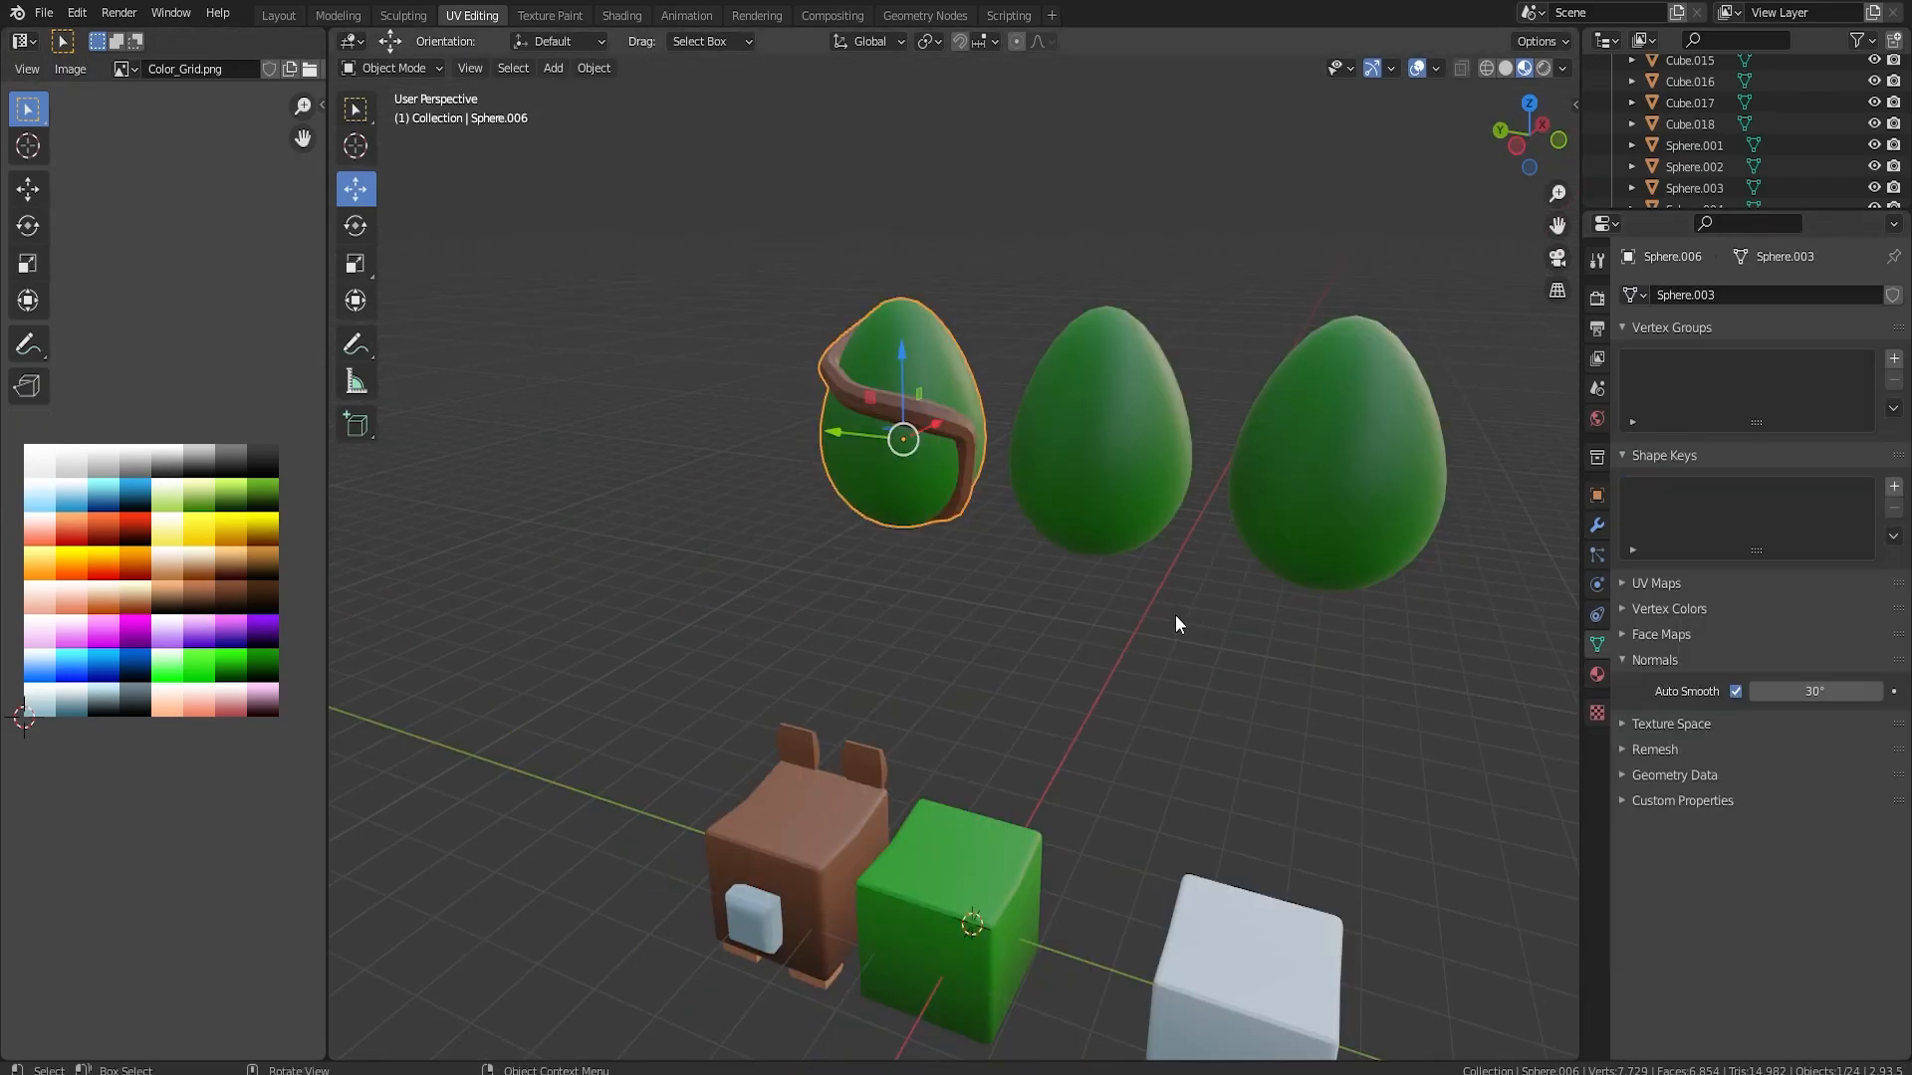
left_click(1175, 614)
mouse_move(1175, 614)
middle_mouse_down()
mouse_move(1207, 642)
mouse_move(1162, 643)
middle_mouse_up()
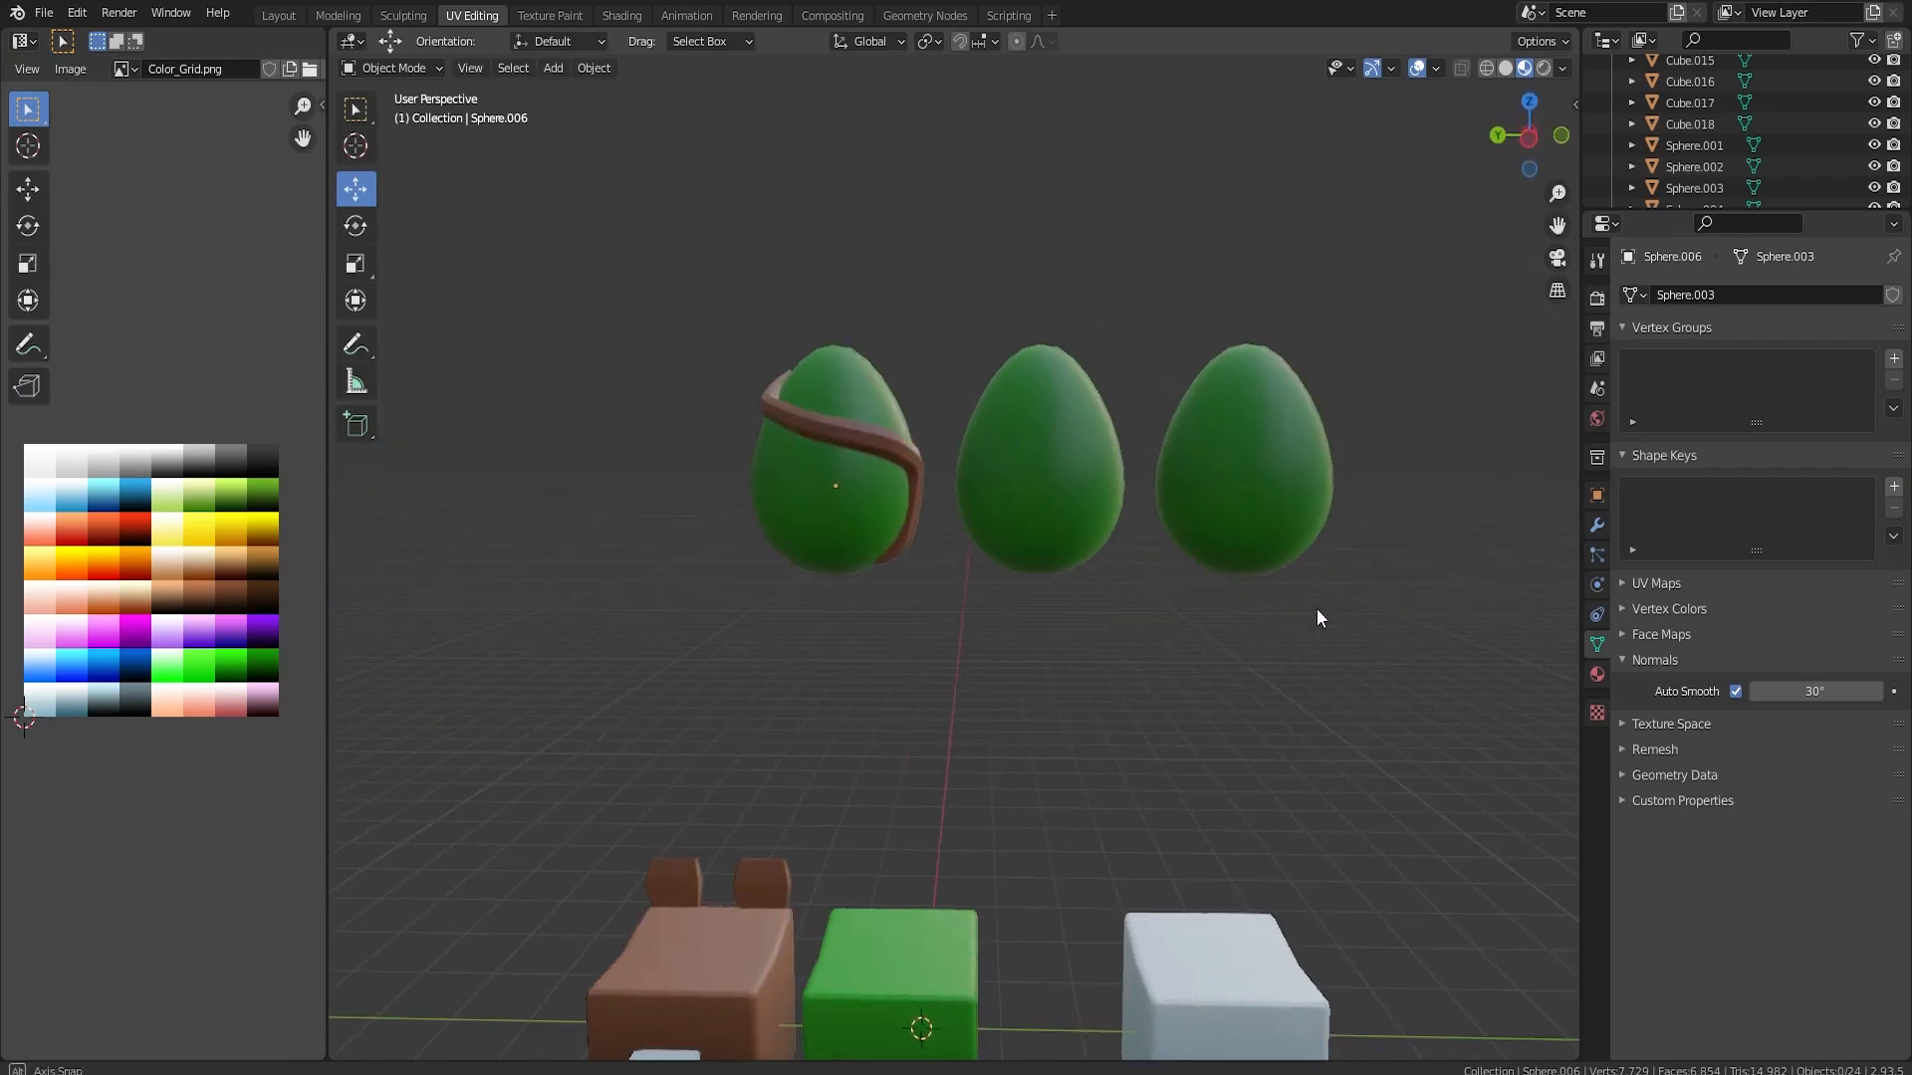
Select all faces of the grey muzzle block on the brown bear cube and move their UVs onto a brown swatch
left_click(815, 864)
key("Tab")
middle_click_drag(942, 771, 1191, 557, "shift")
scroll(1195, 568, "up", 4)
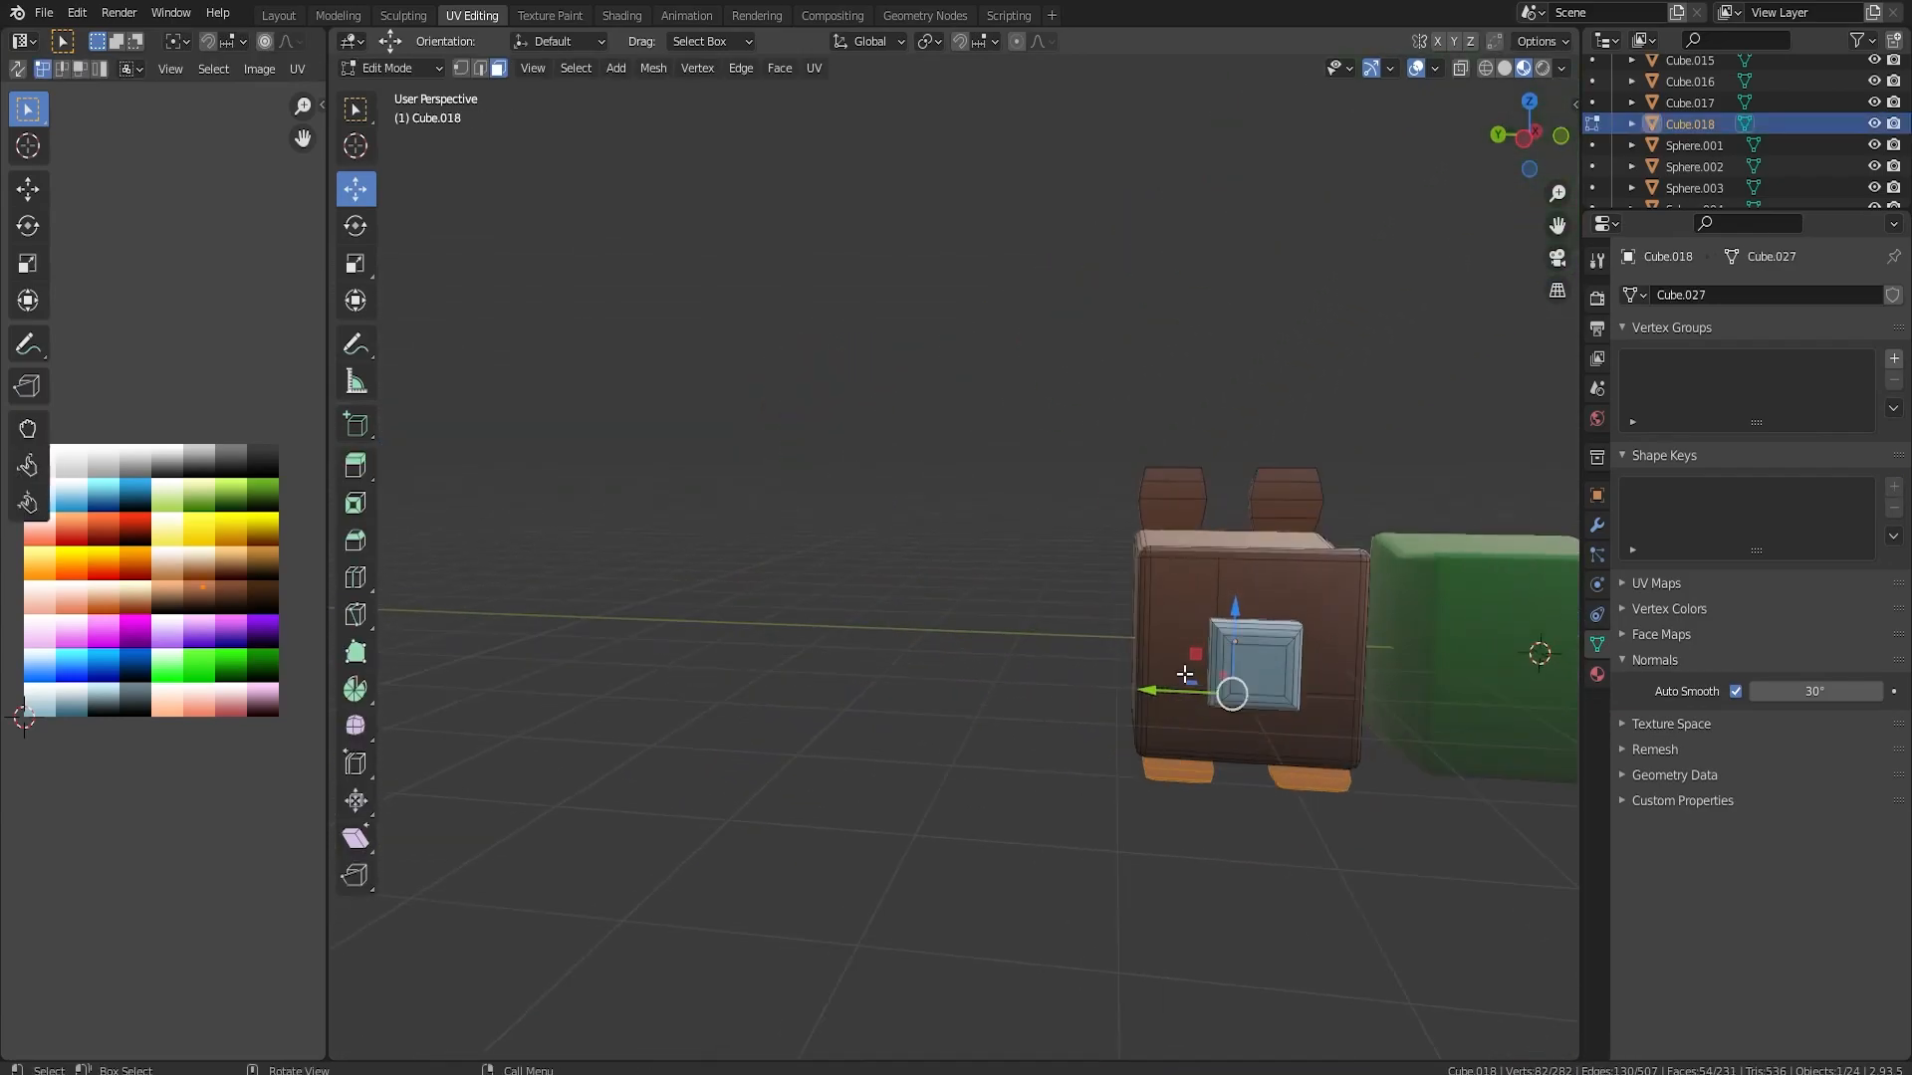
left_click(1316, 693)
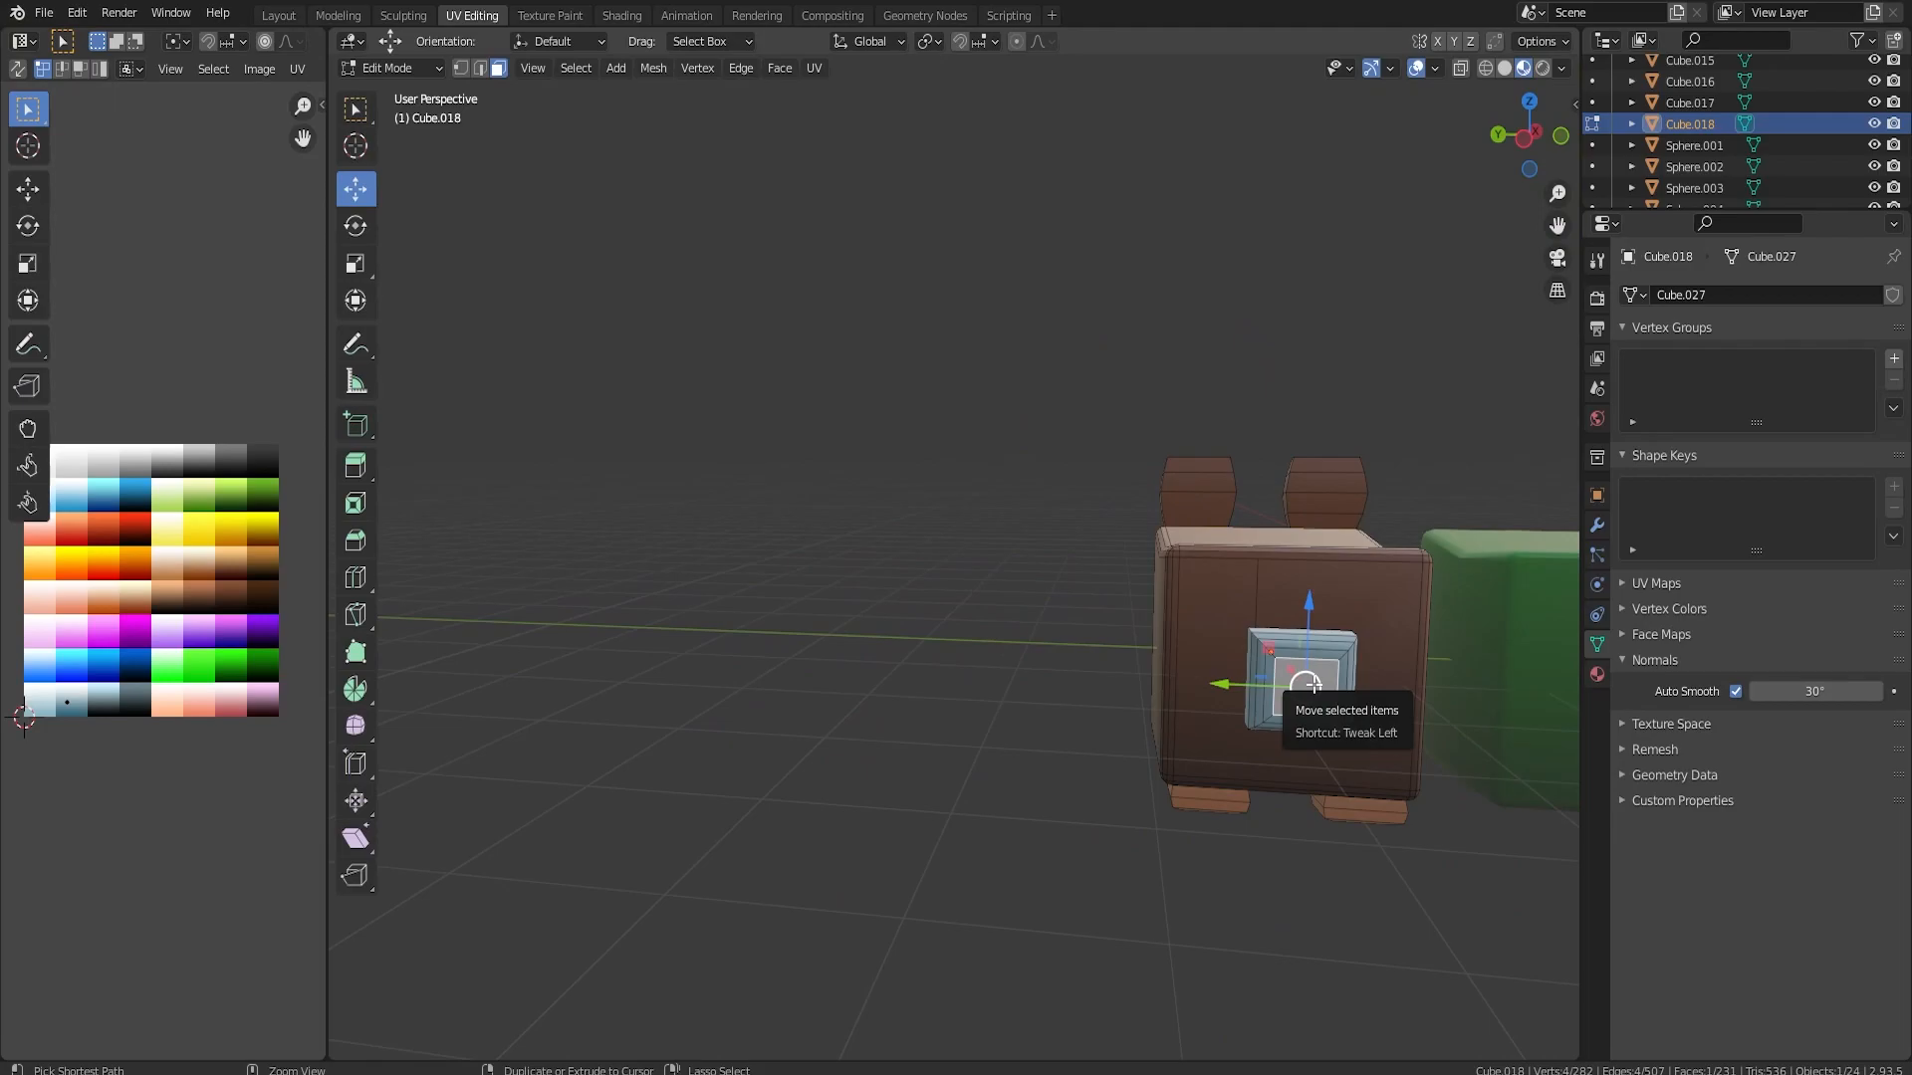
key("ctrl+KP_Add")
key("ctrl+KP_Add")
middle_click_drag(1305, 677, 1075, 670)
key("ctrl+KP_Add")
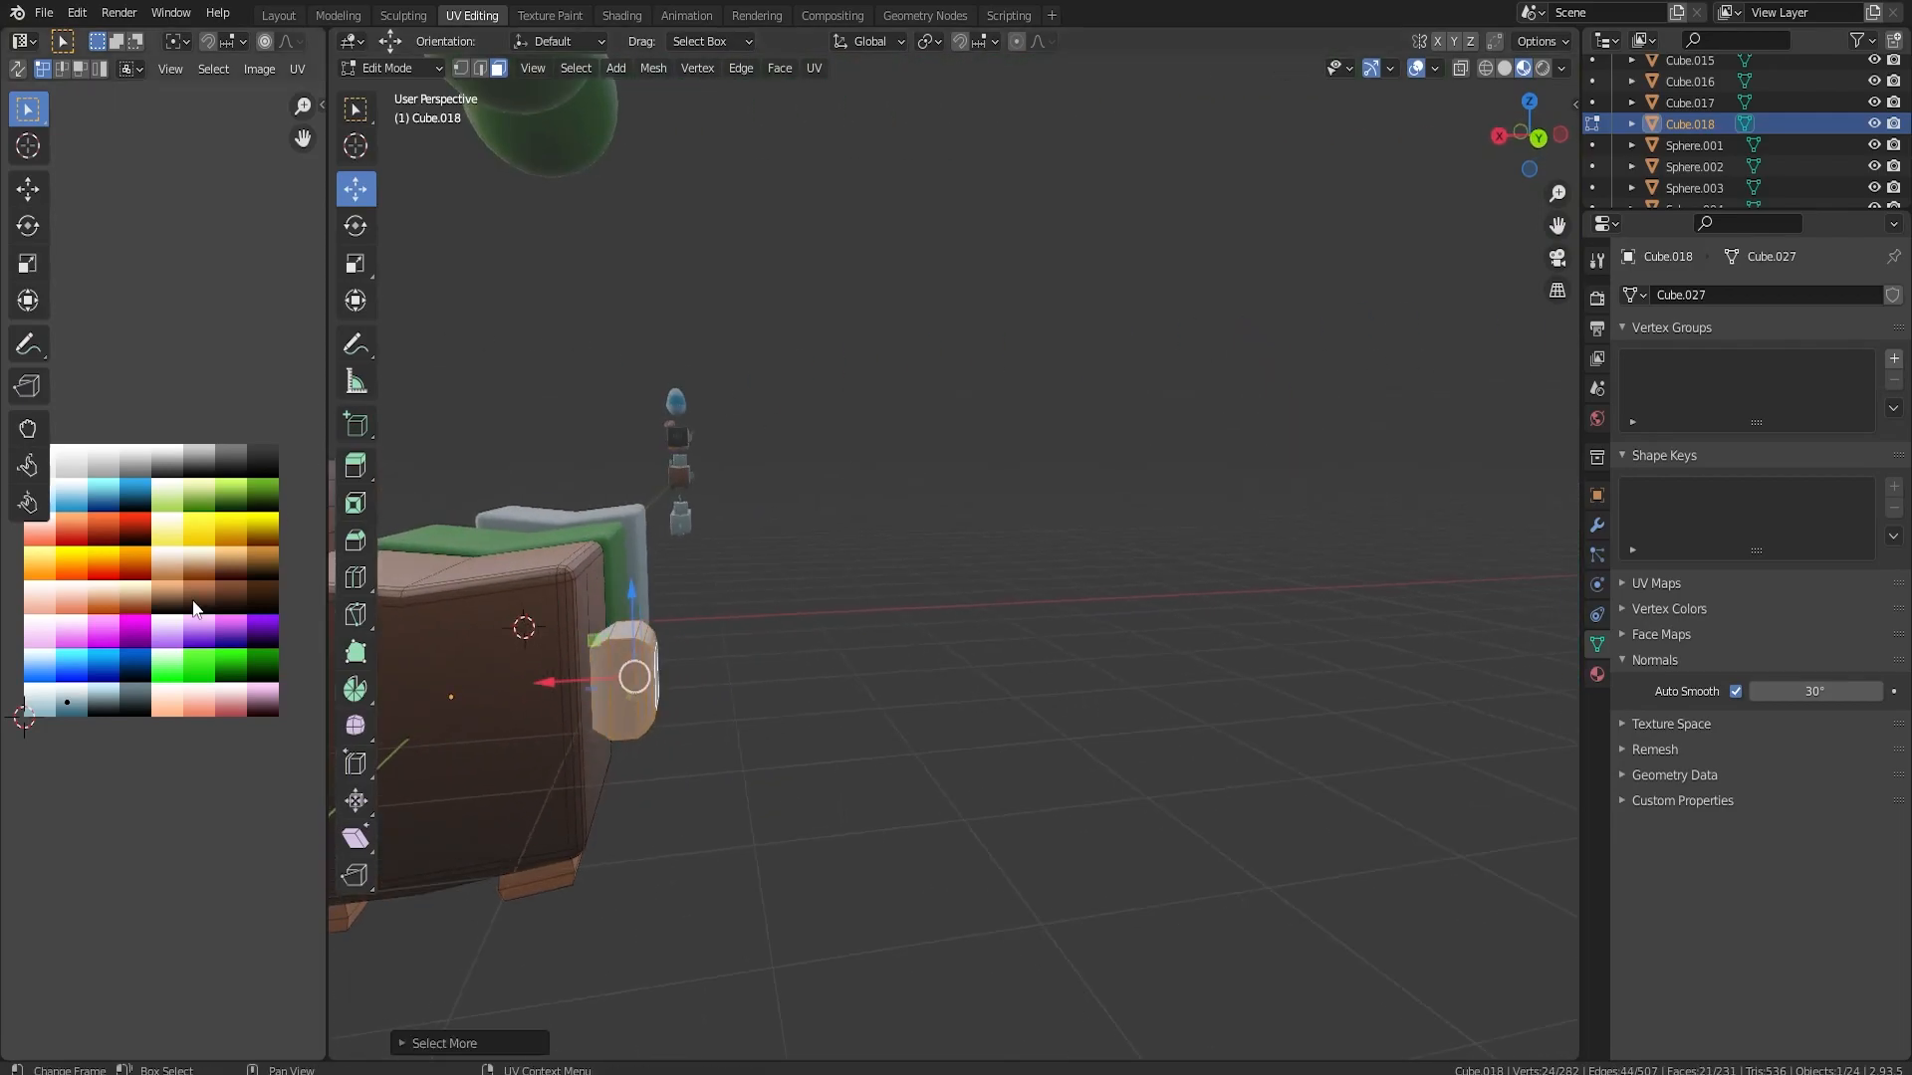
key("g")
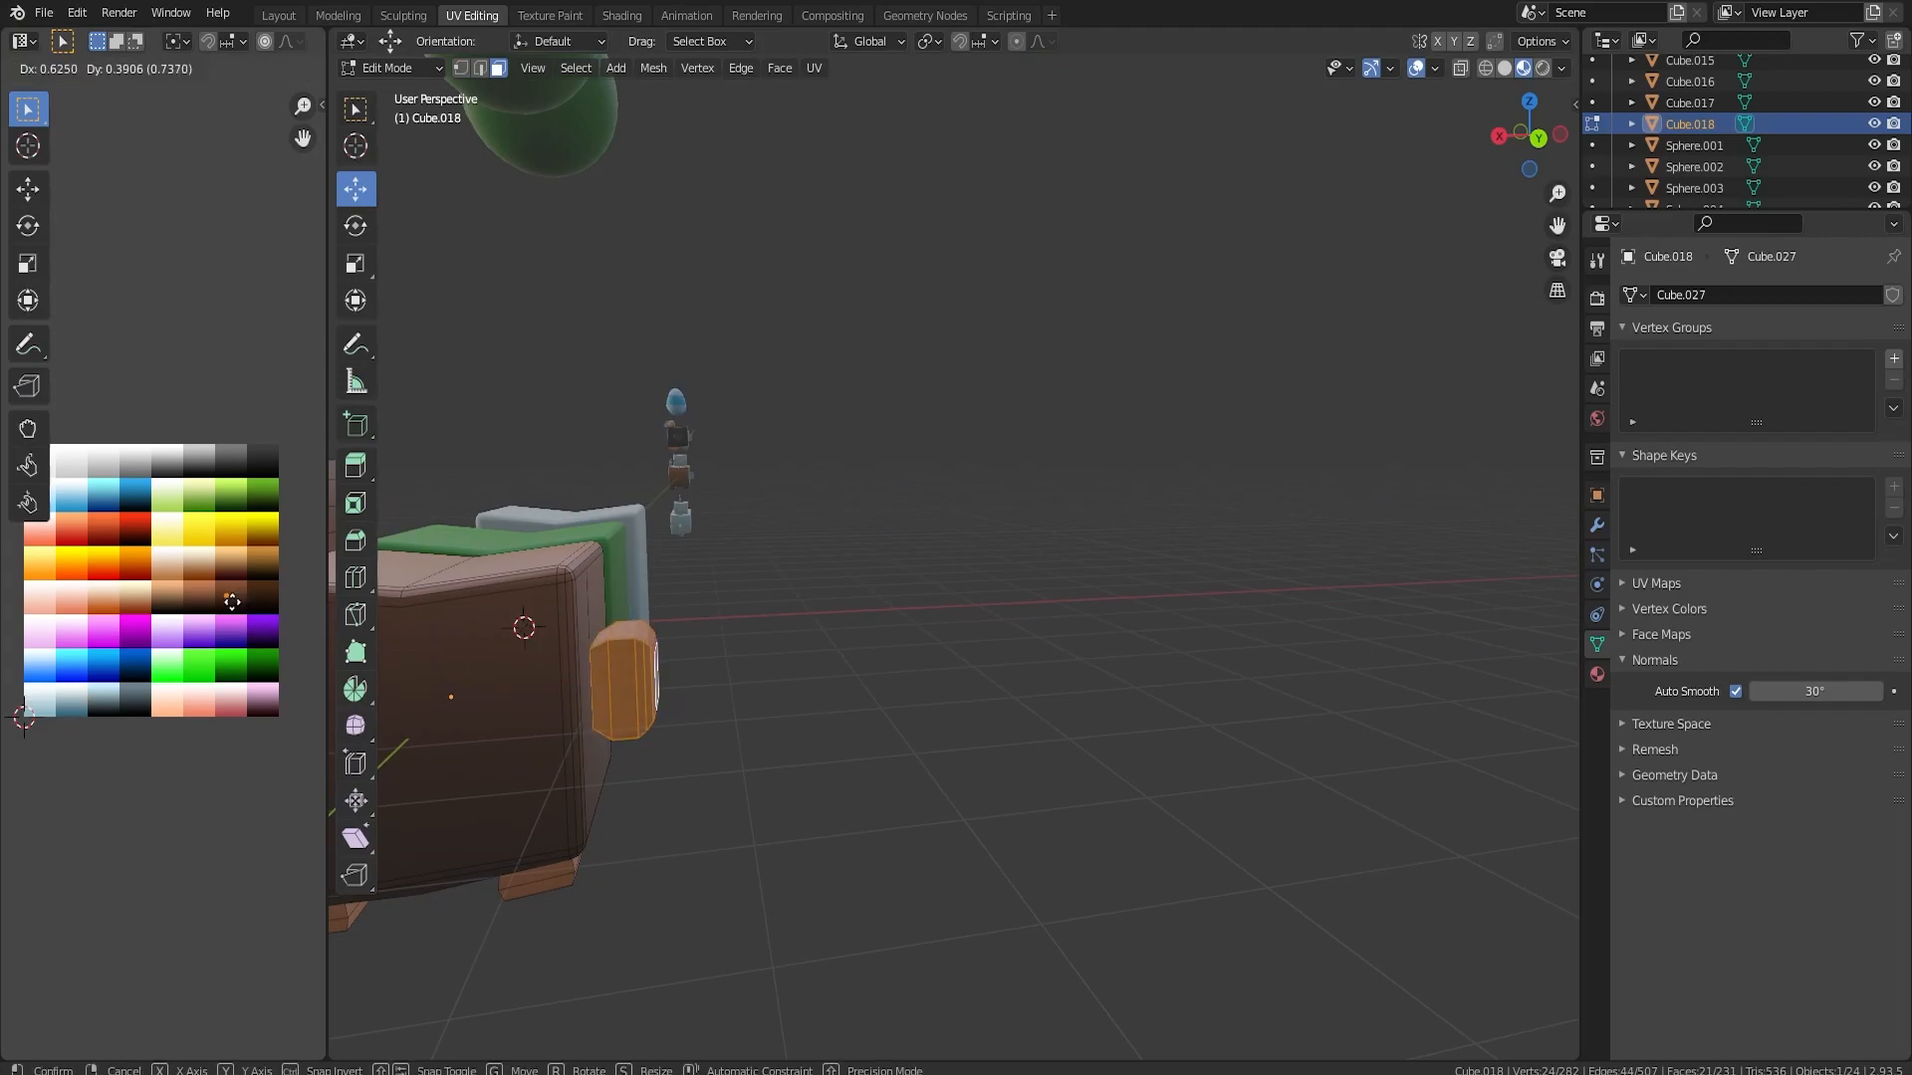
left_click(214, 594)
key("Tab")
Move the green cube and the brown bear cube together along the Y axis, away from the grid centre
scroll(846, 575, "down", 2)
middle_click_drag(797, 573, 803, 612)
scroll(844, 587, "down", 4)
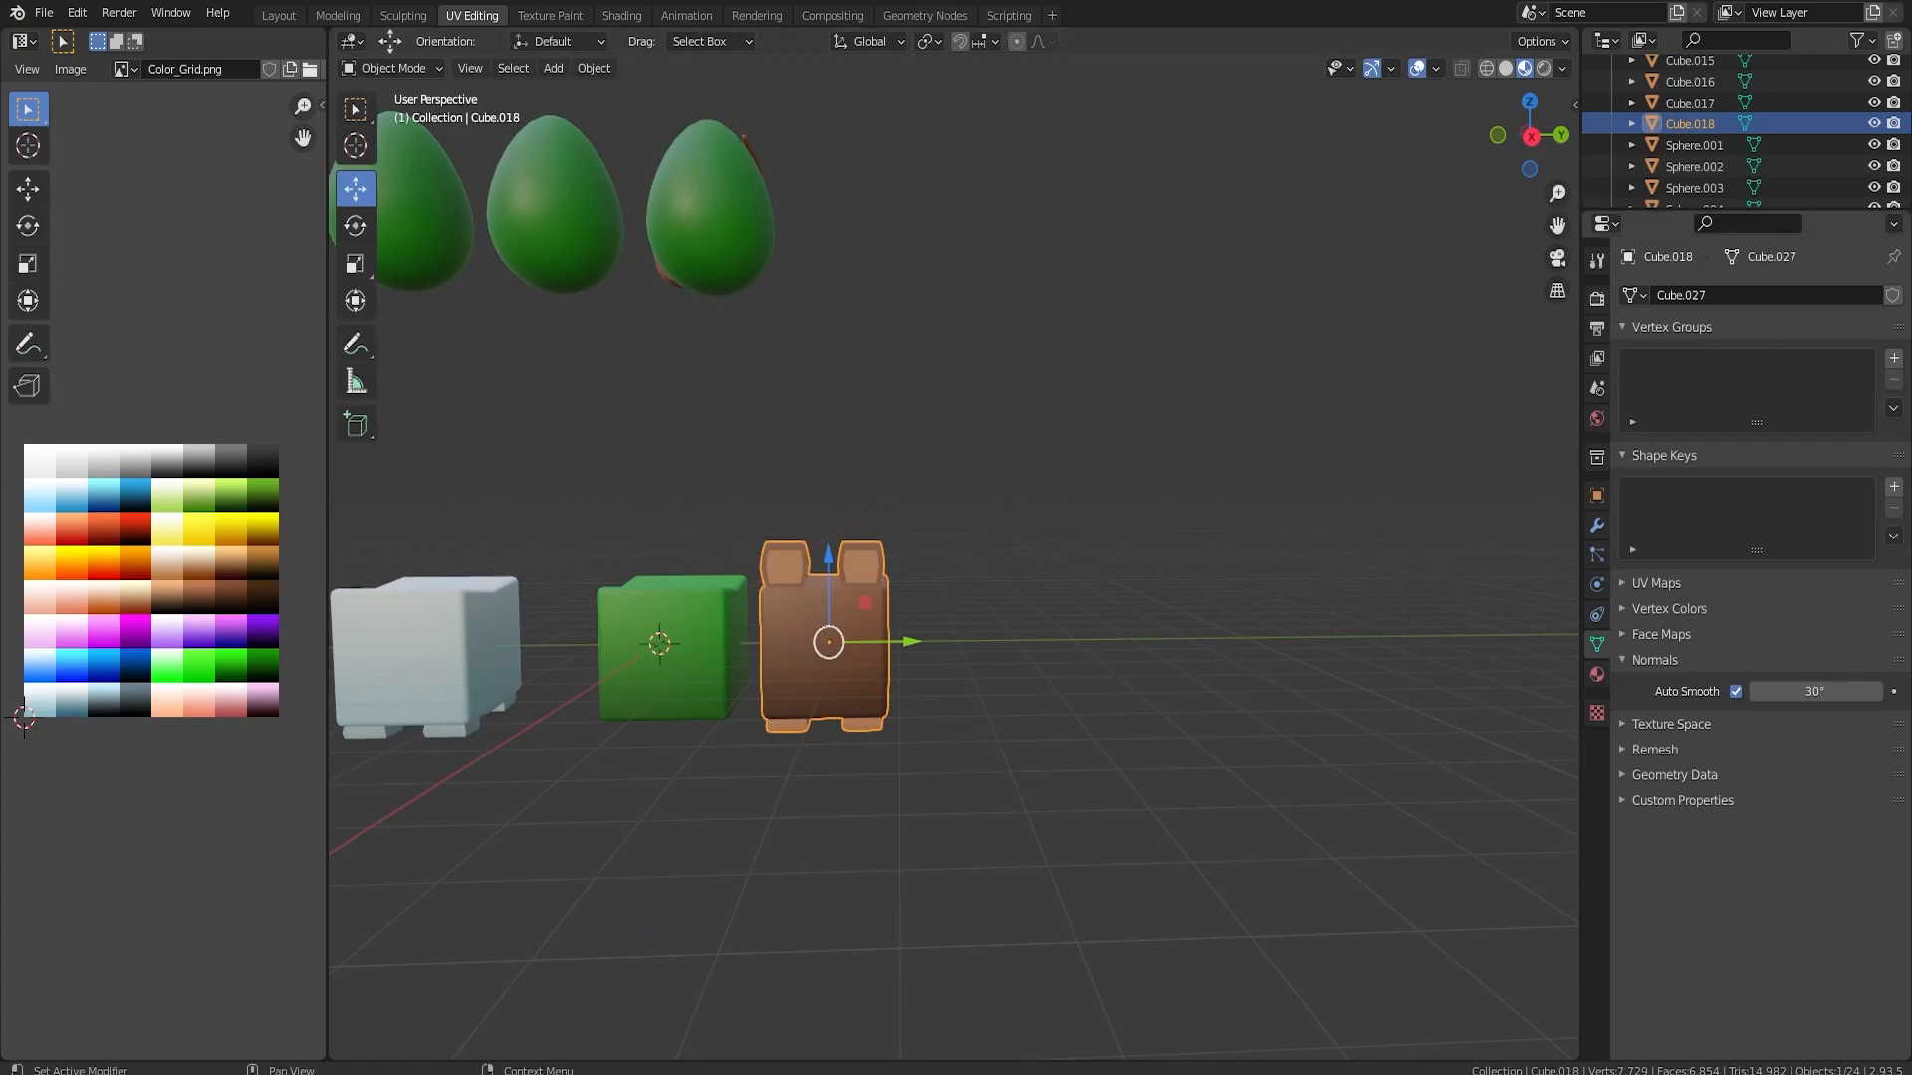
left_click(440, 653)
left_click(685, 631)
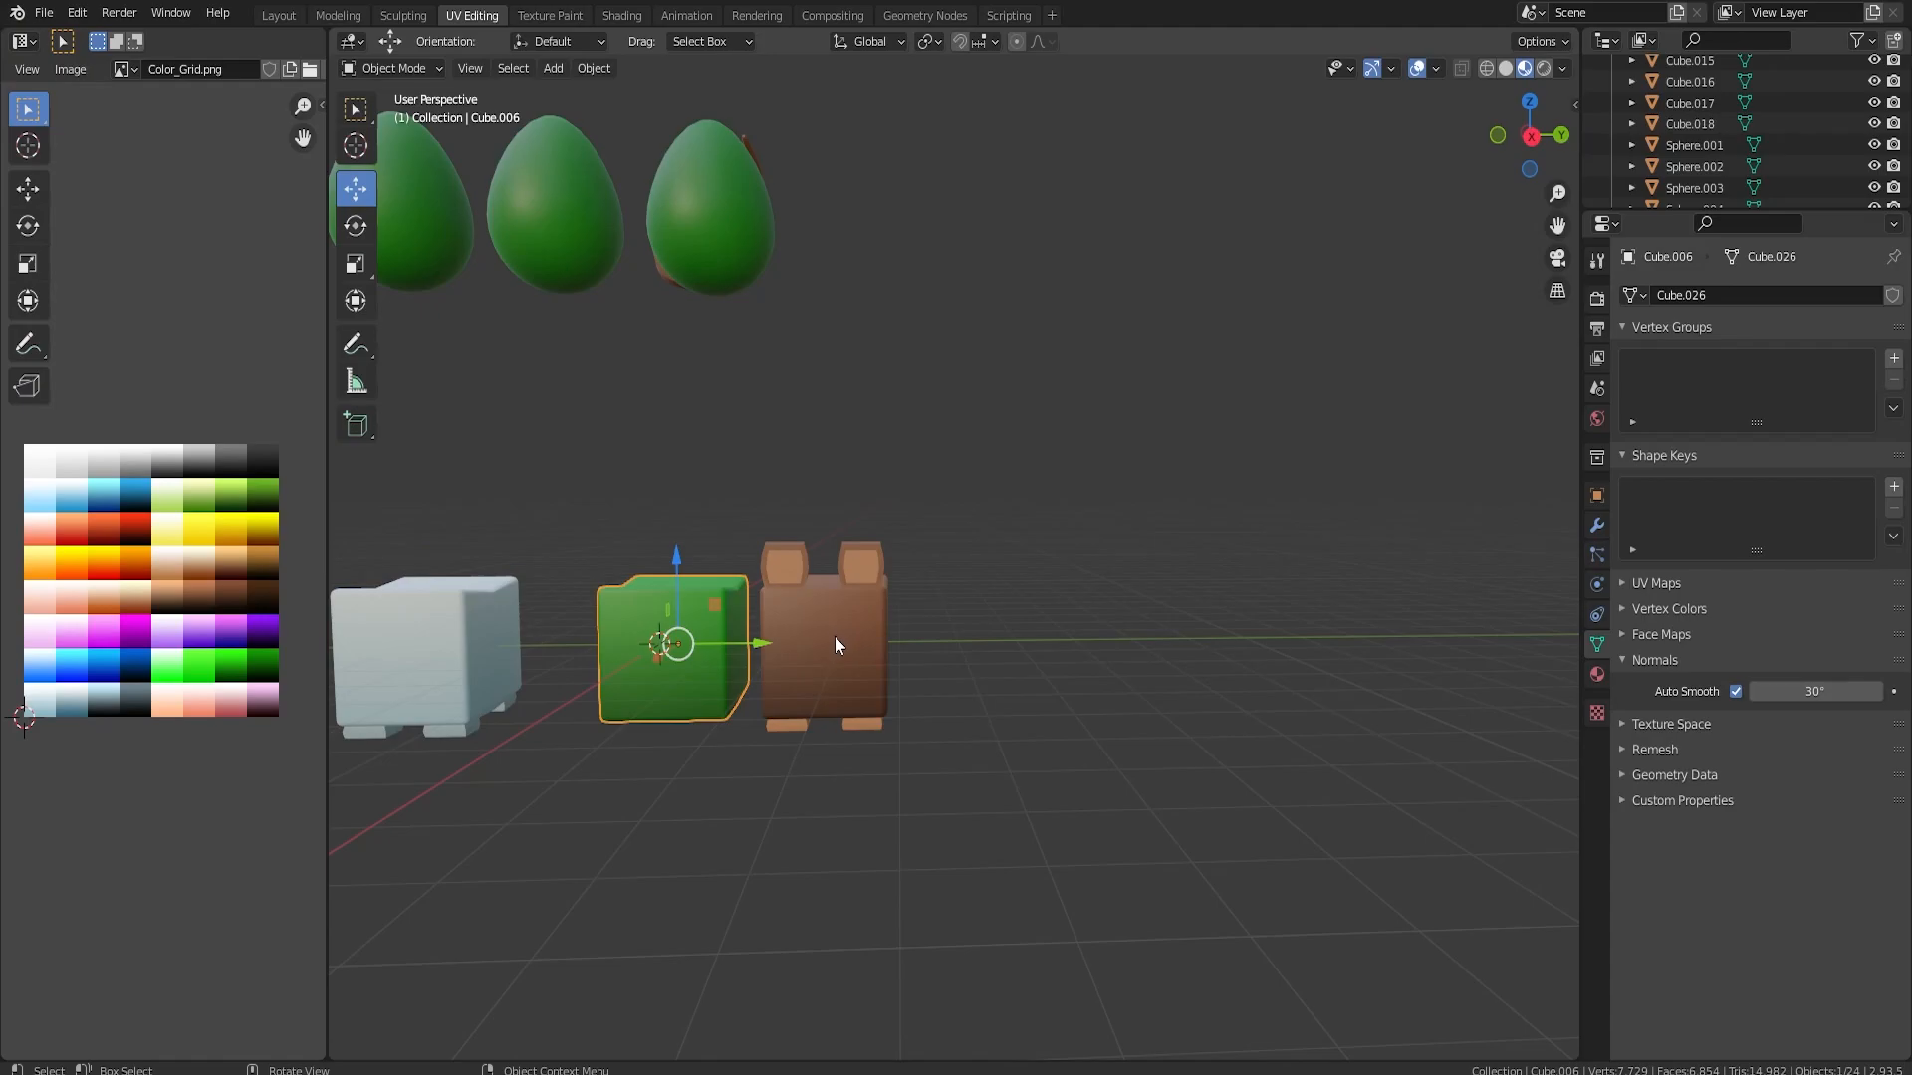
scroll(834, 636, "down", 5)
left_click(891, 602, "shift")
key("g")
left_click(1175, 592)
Select the three green eggs and move them above the relocated green and brown cubes
left_click_drag(620, 291, 1008, 464)
key("g")
left_click(1203, 427)
left_click(1216, 412)
middle_click_drag(1253, 398, 1114, 391, "alt")
scroll(1115, 390, "up", 5)
left_click(1103, 425)
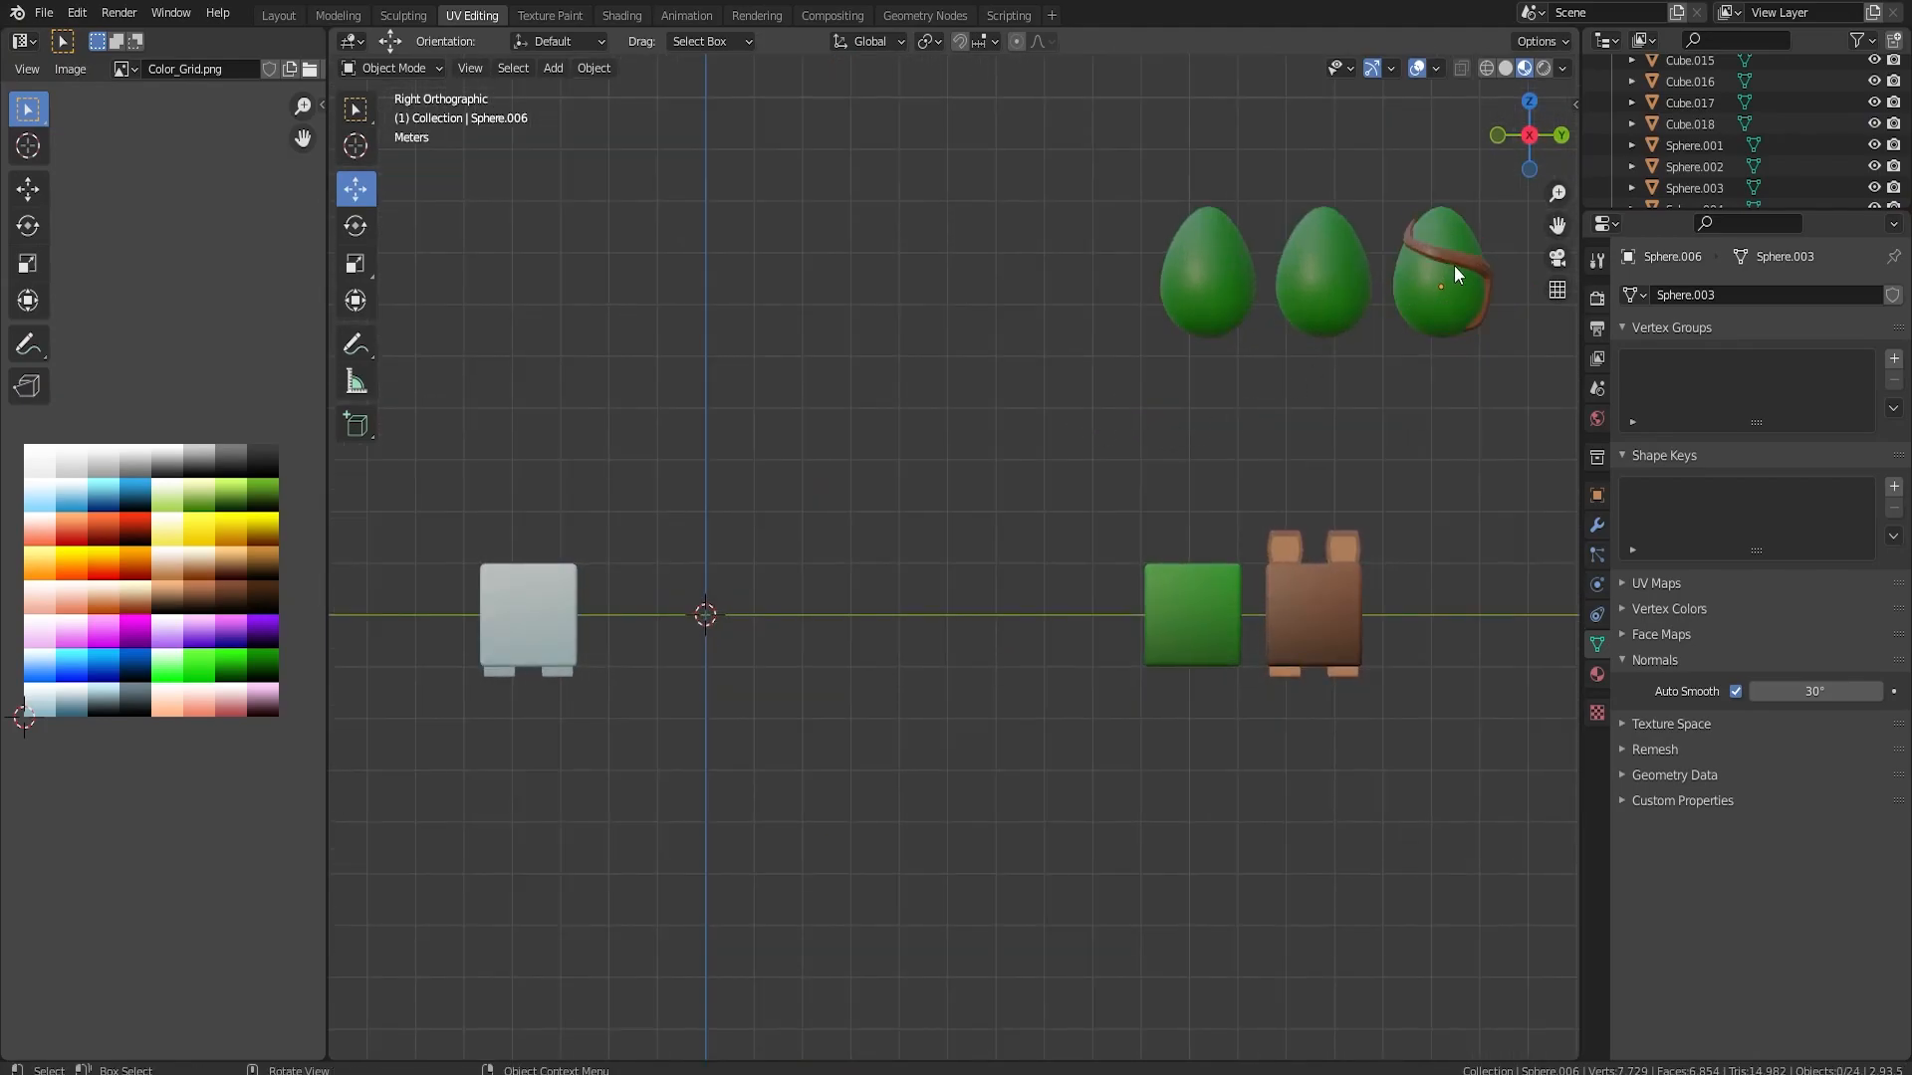
Move the pale grey cube along Y to the grid centre, then duplicate it and place the copy off to the side
scroll(942, 593, "down", 1)
left_click(605, 609)
left_click_drag(679, 605, 831, 602)
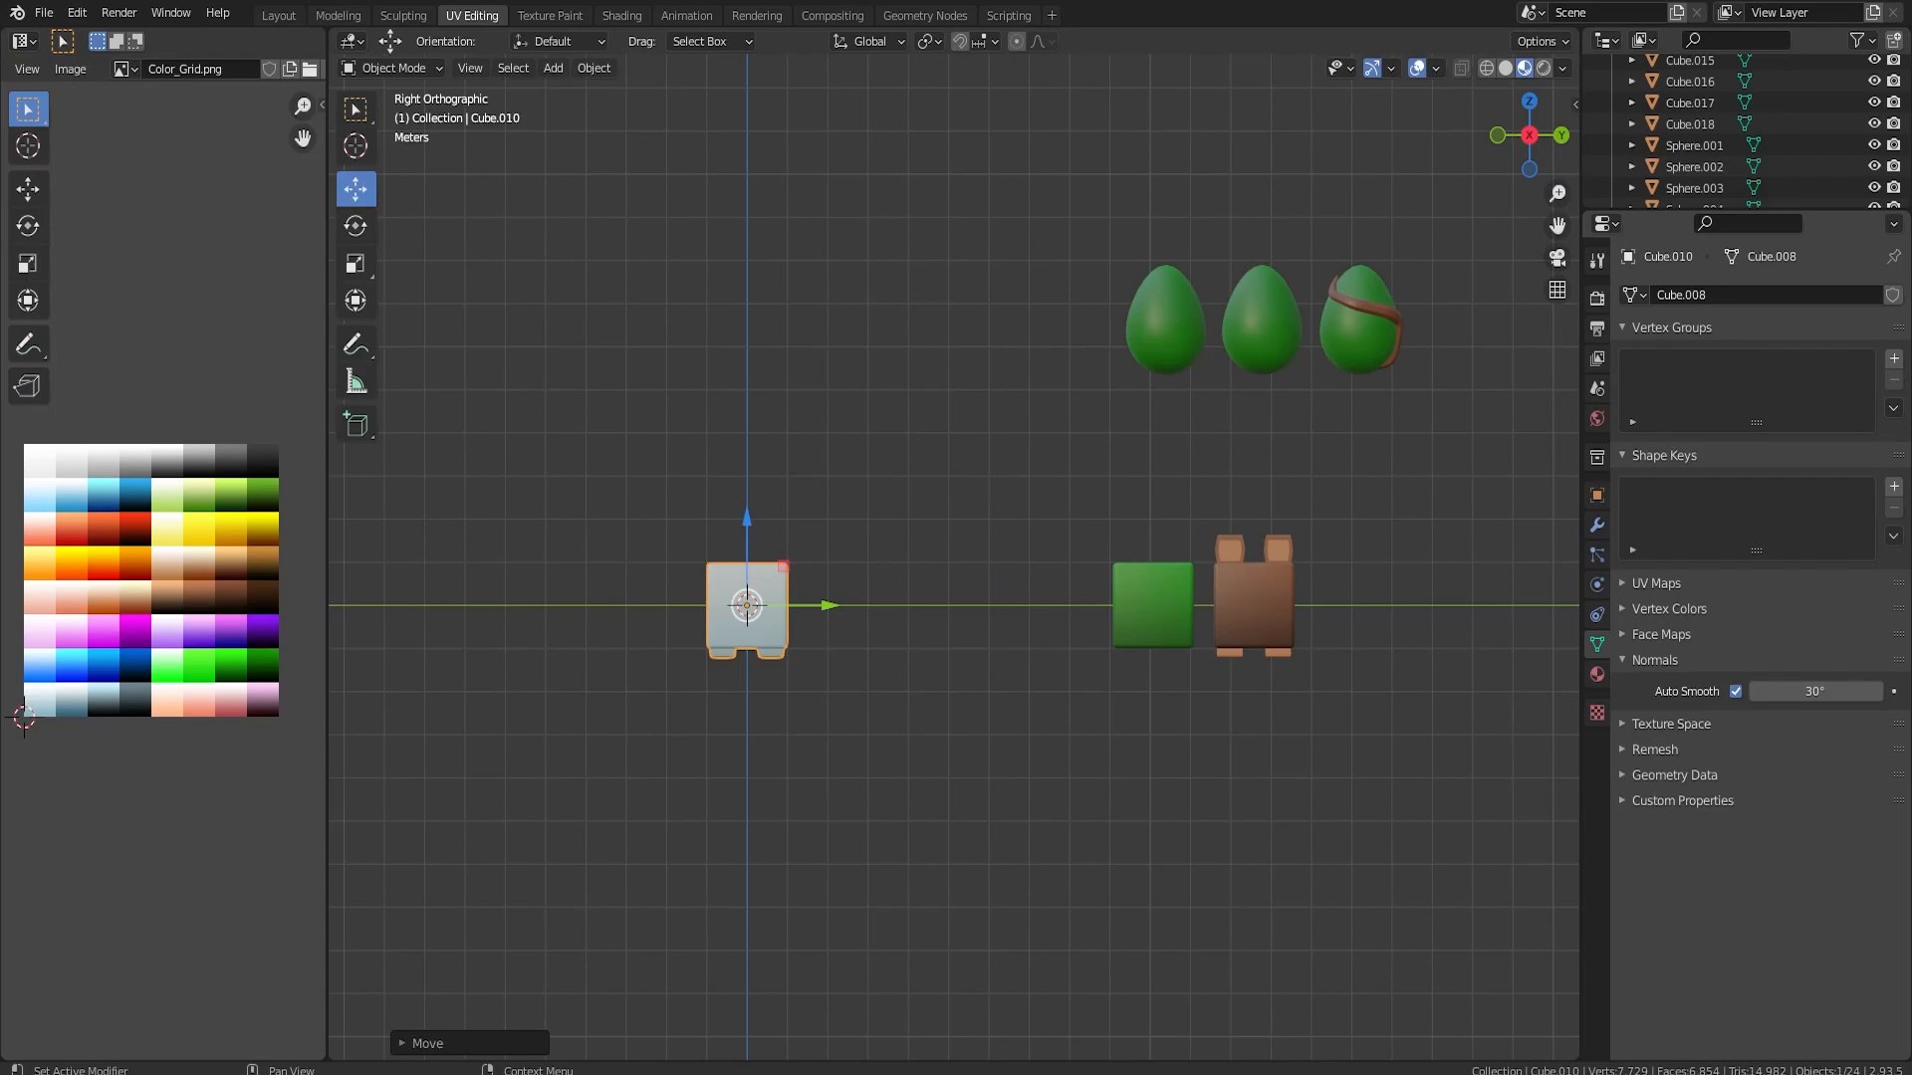
middle_click_drag(785, 618, 912, 703)
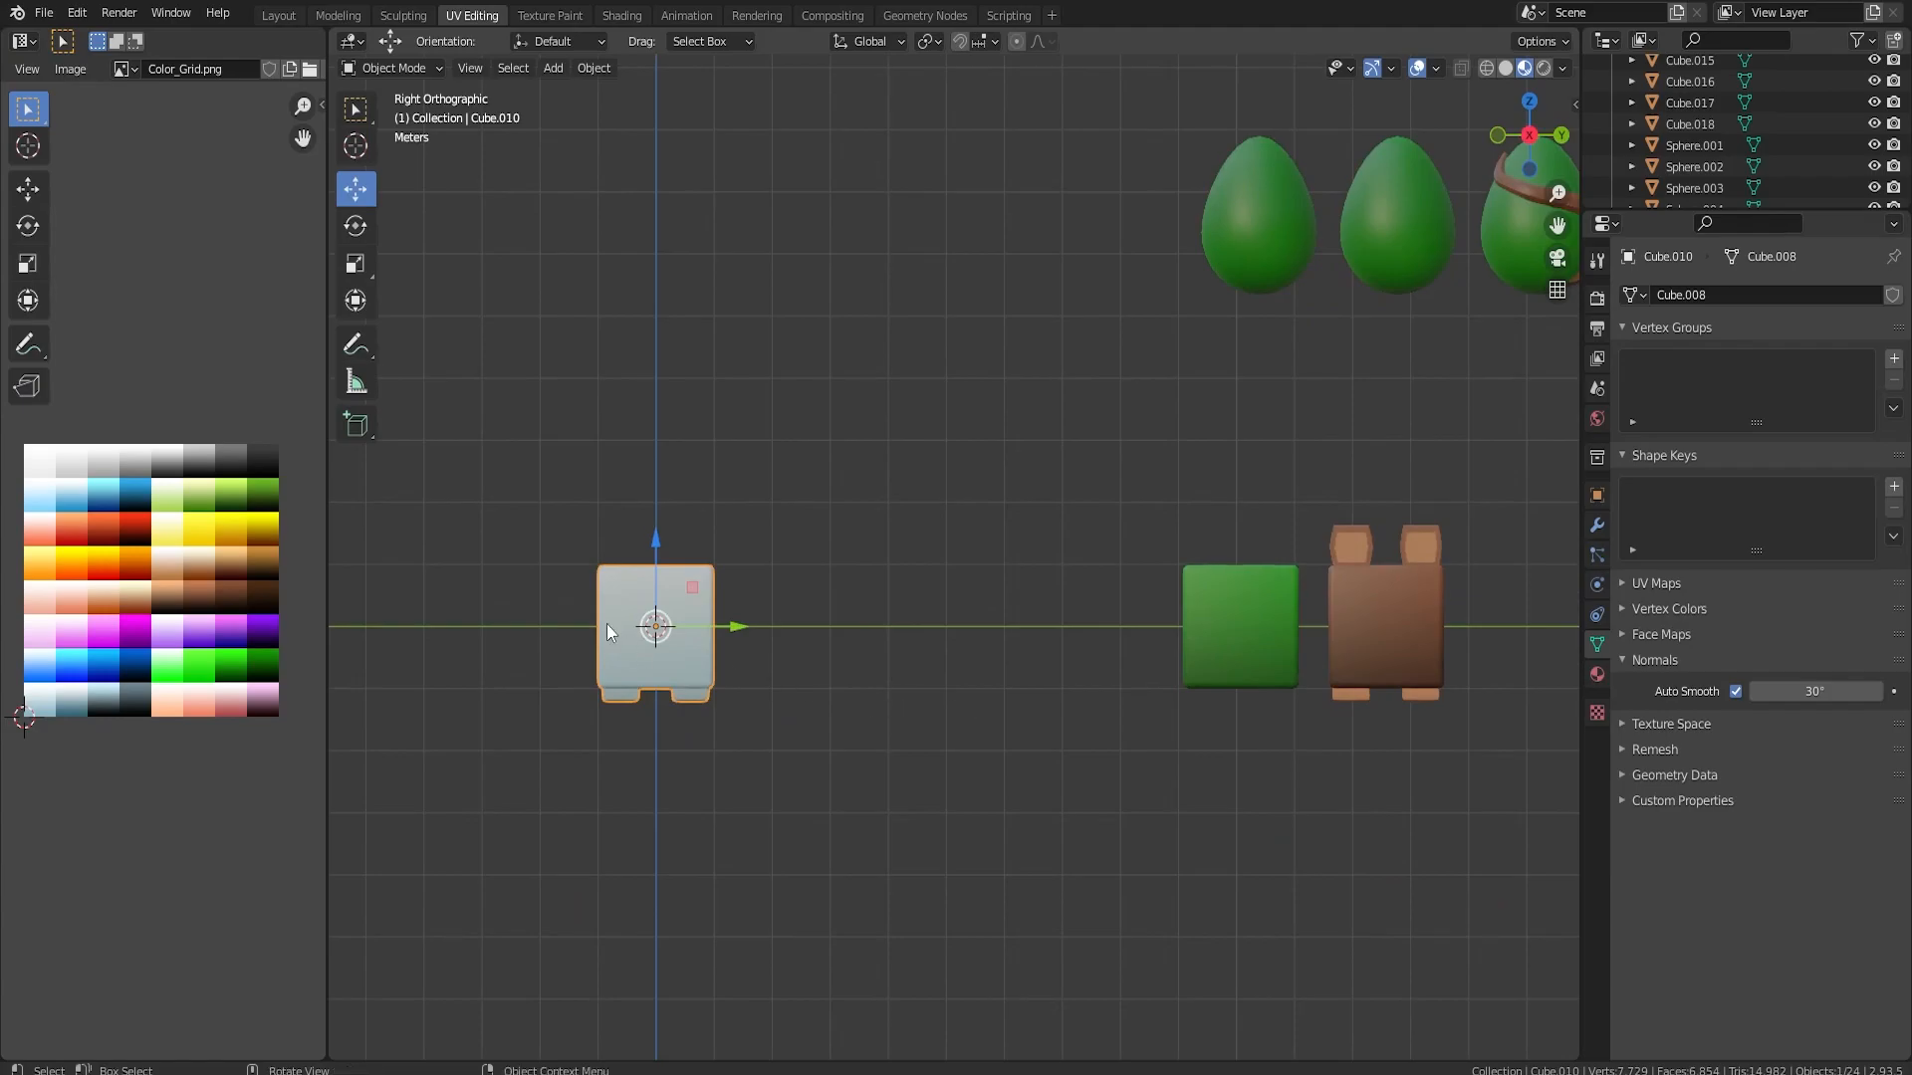
key("shift+d")
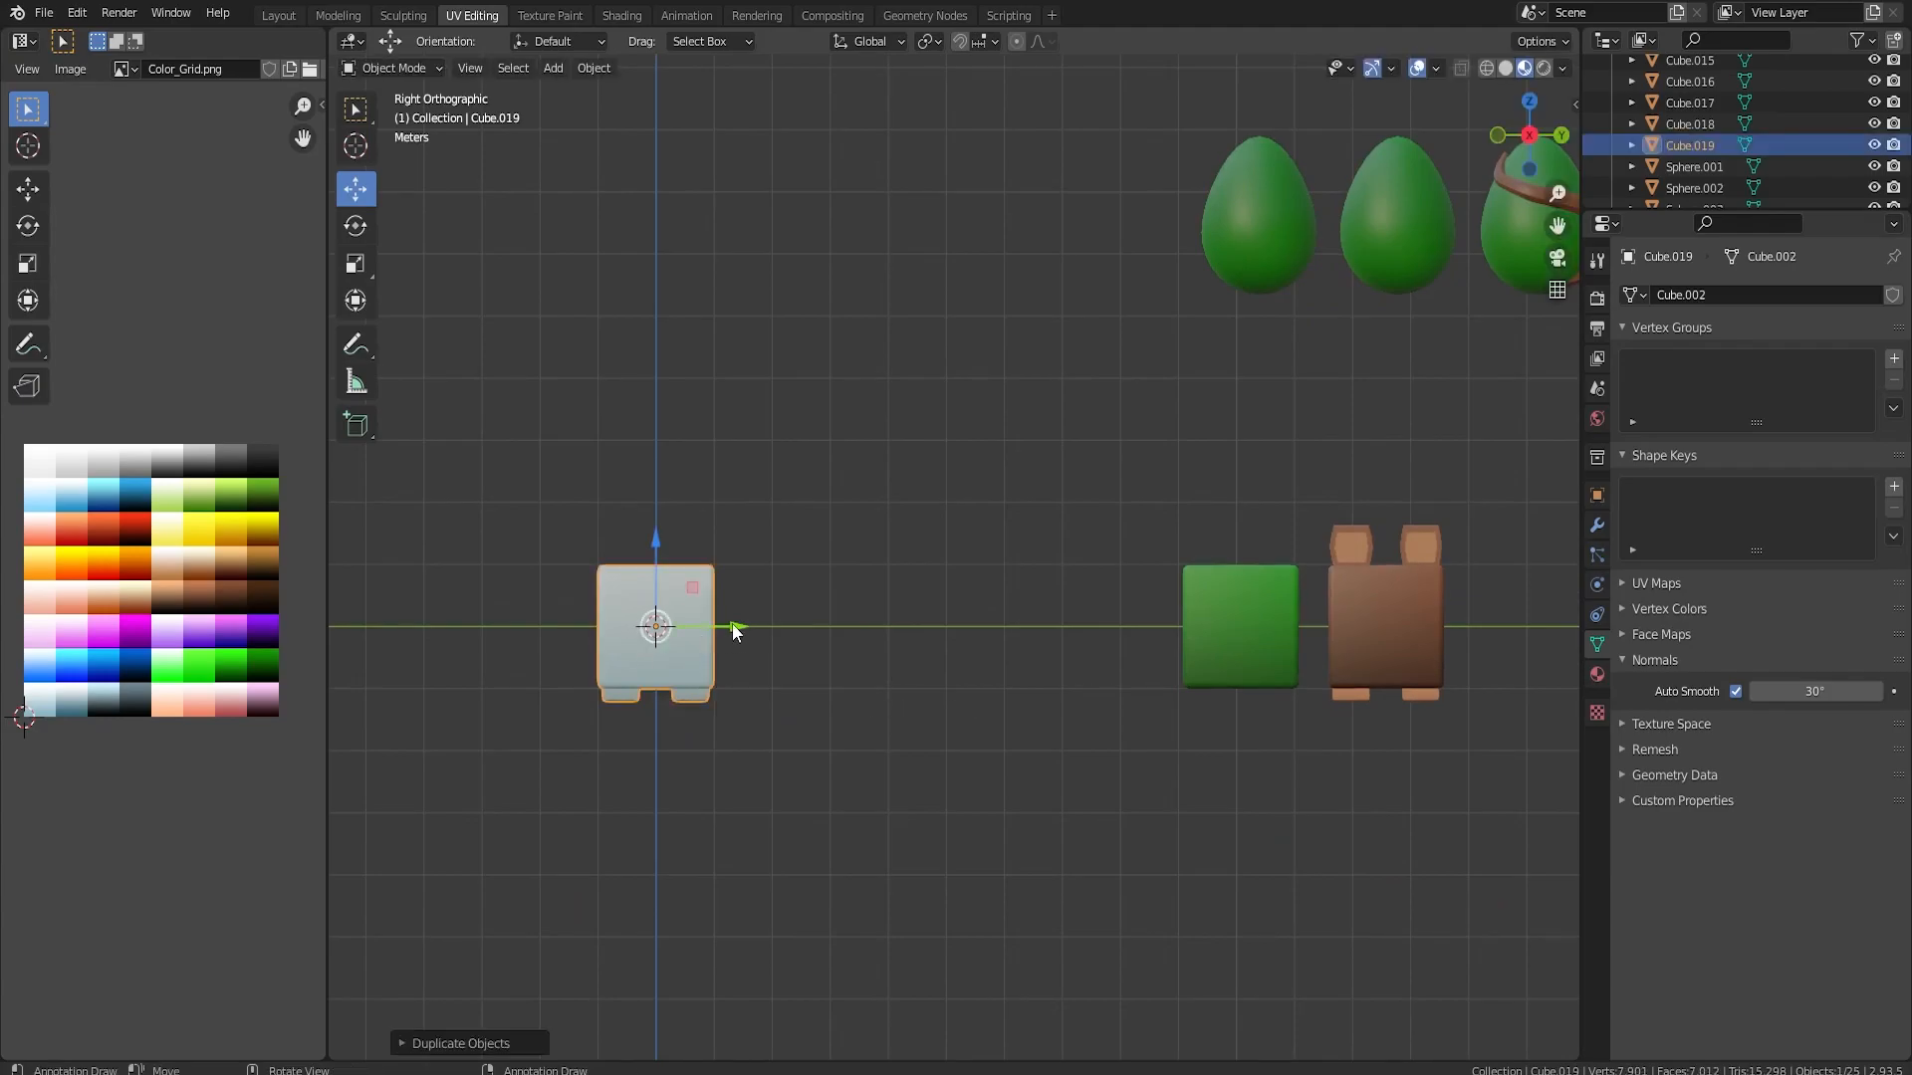
left_click(447, 620)
Recolour the centred cube by moving its UVs onto the palette's dark green area, with the feet on a near-black shade
left_click(665, 639)
key("Tab")
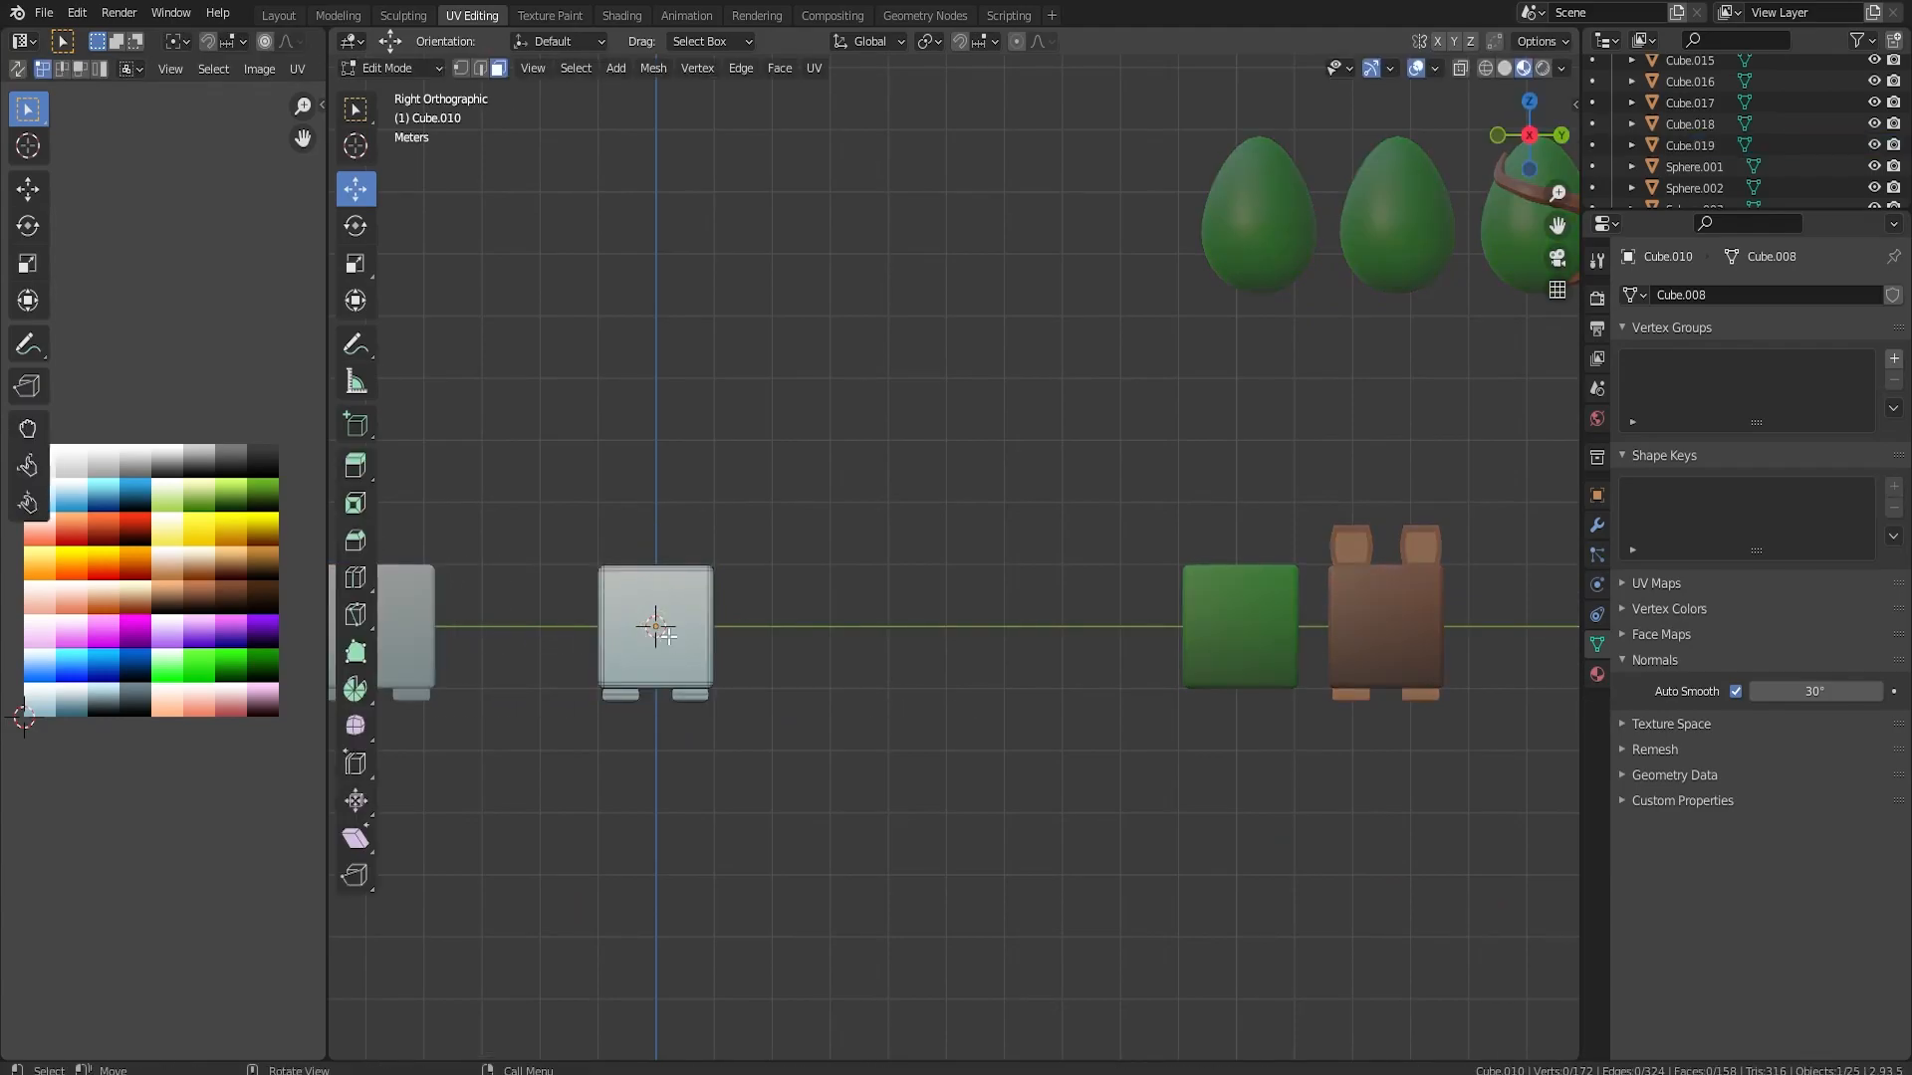
scroll(668, 638, "up", 1)
key("a")
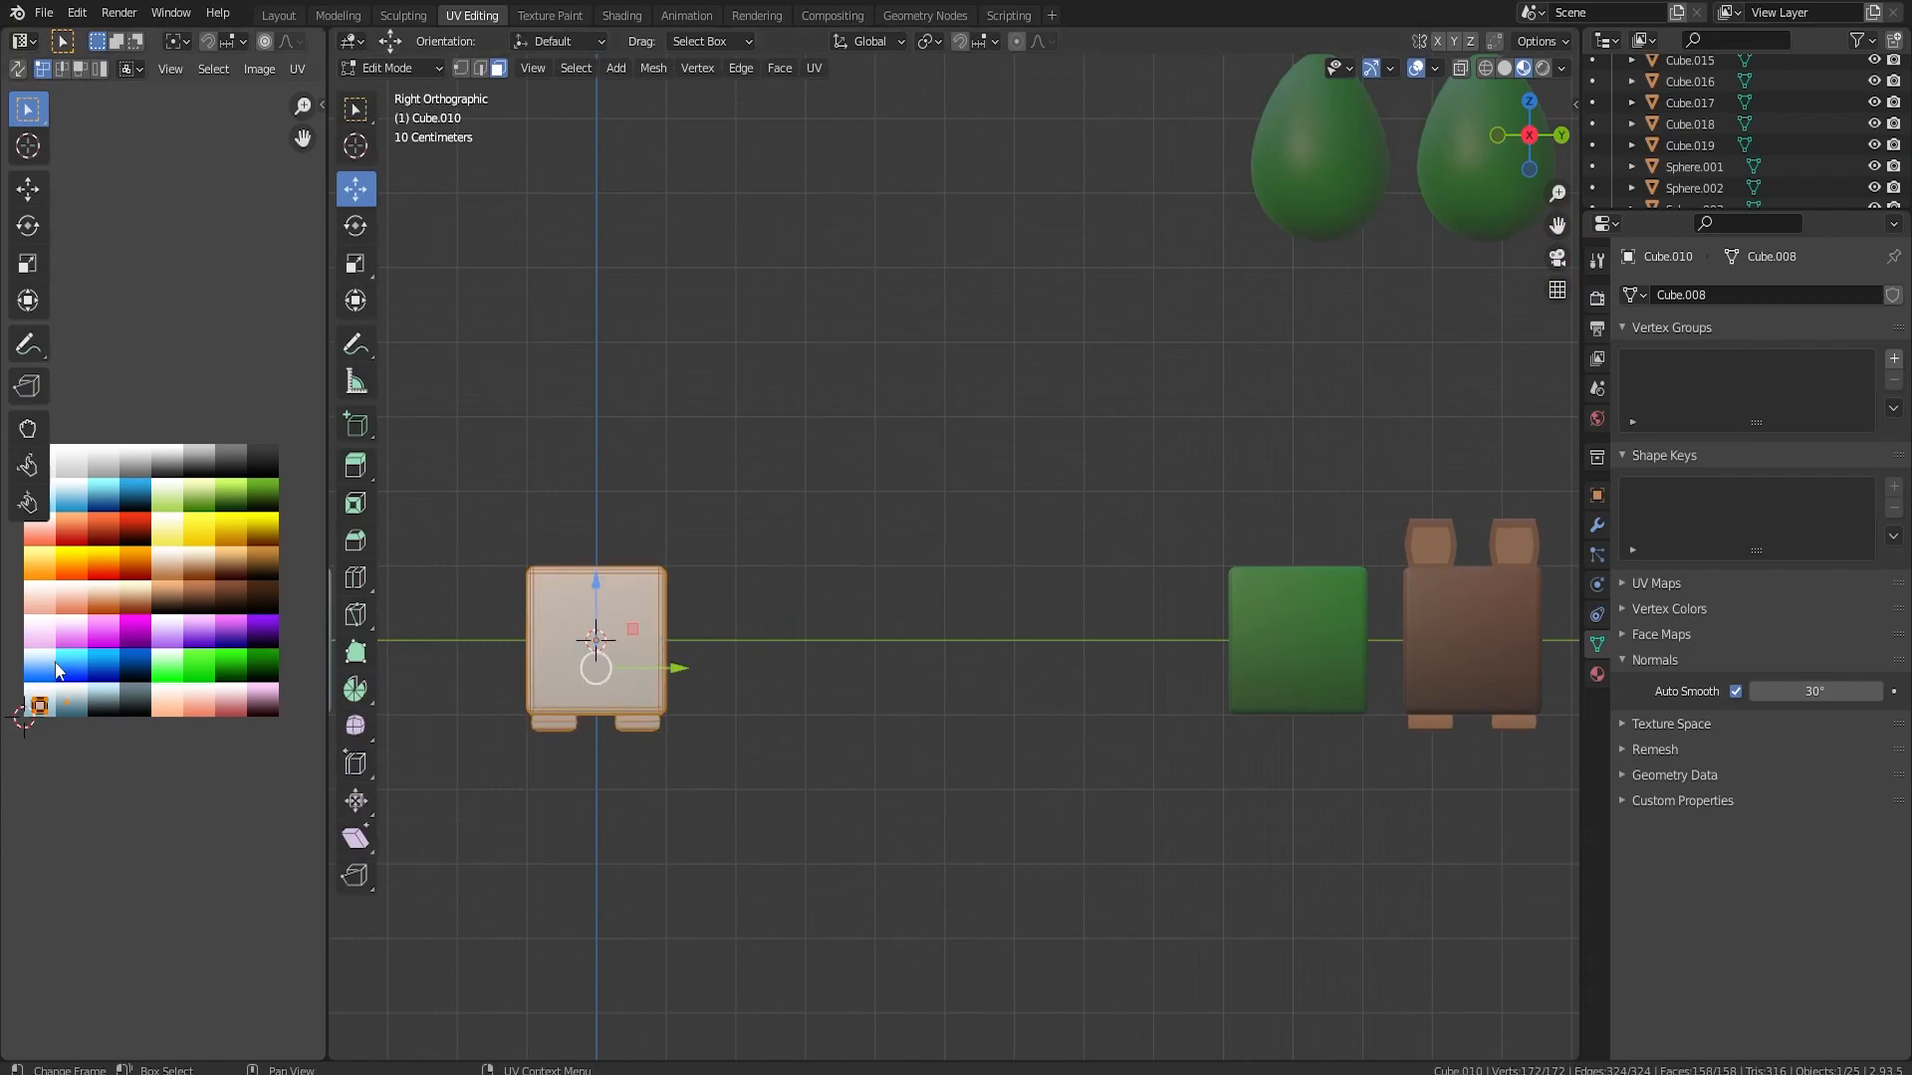
key("g")
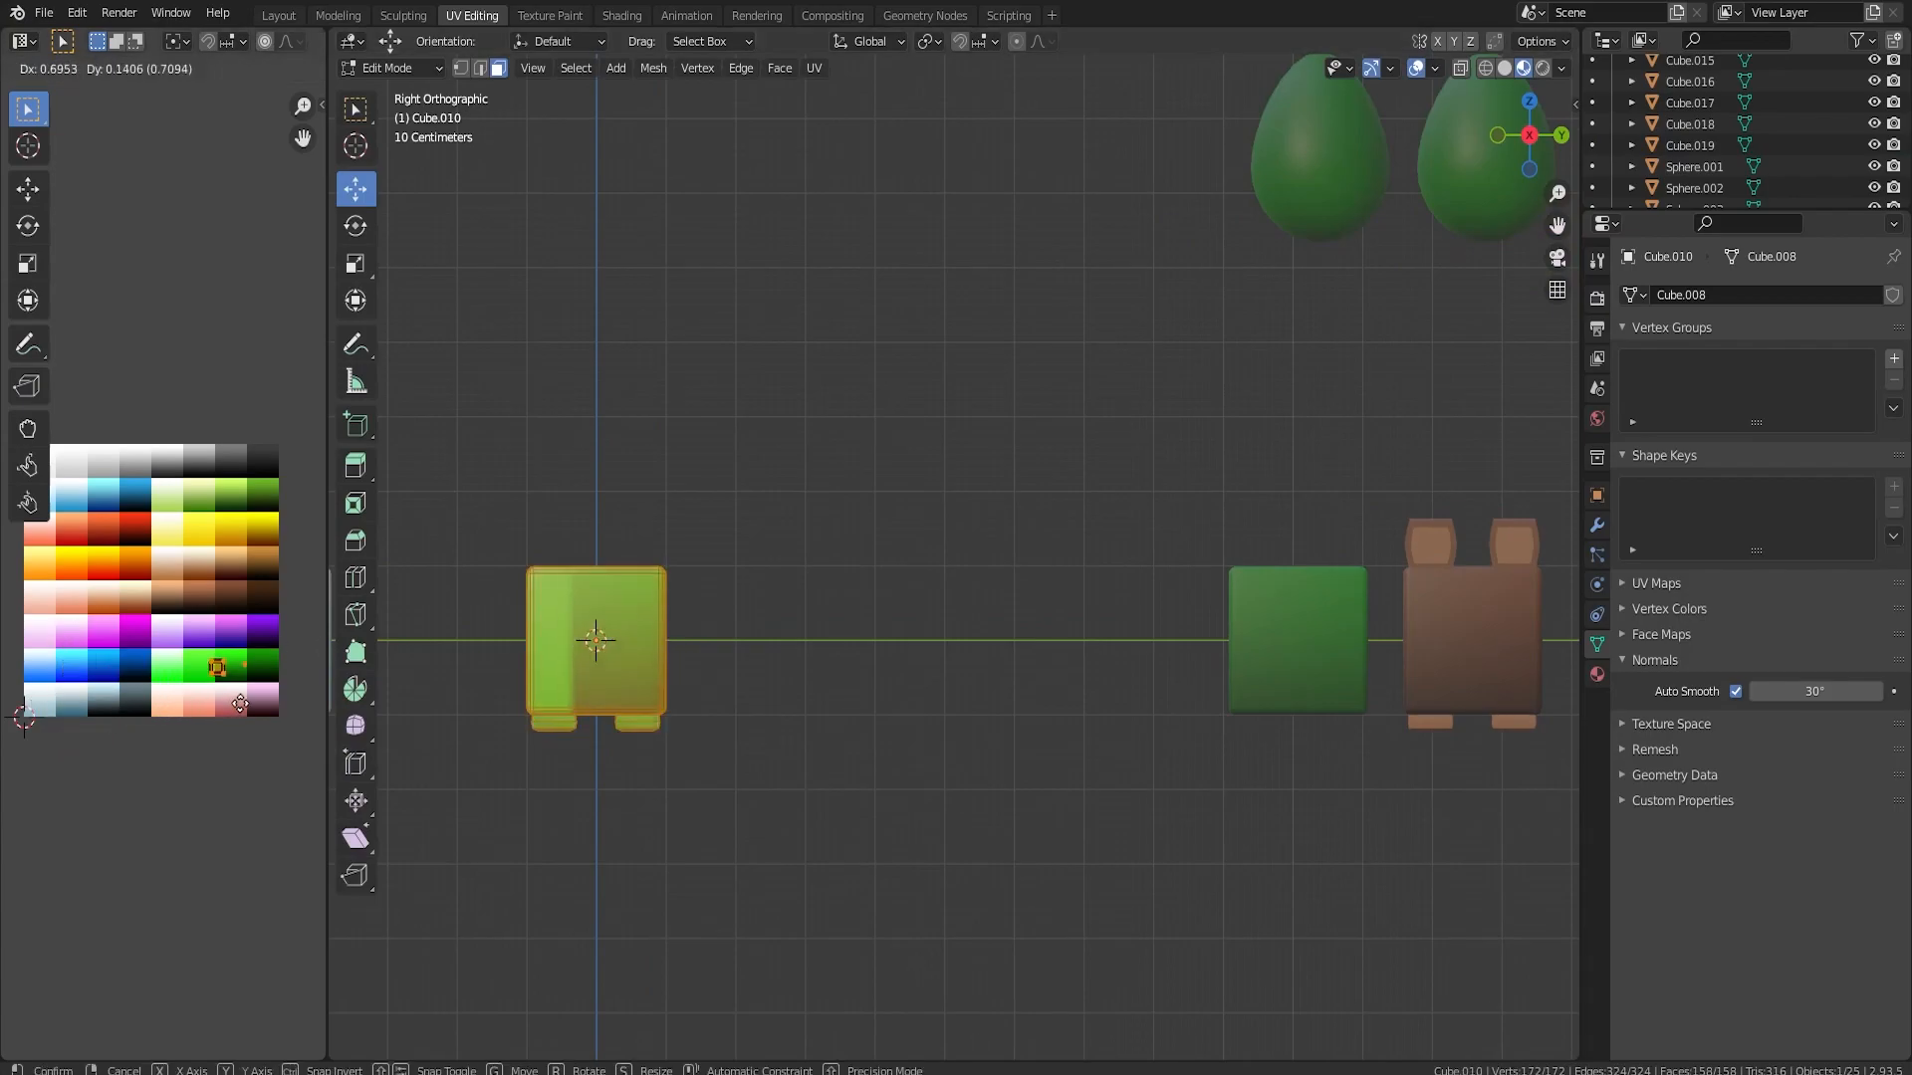
left_click(284, 694)
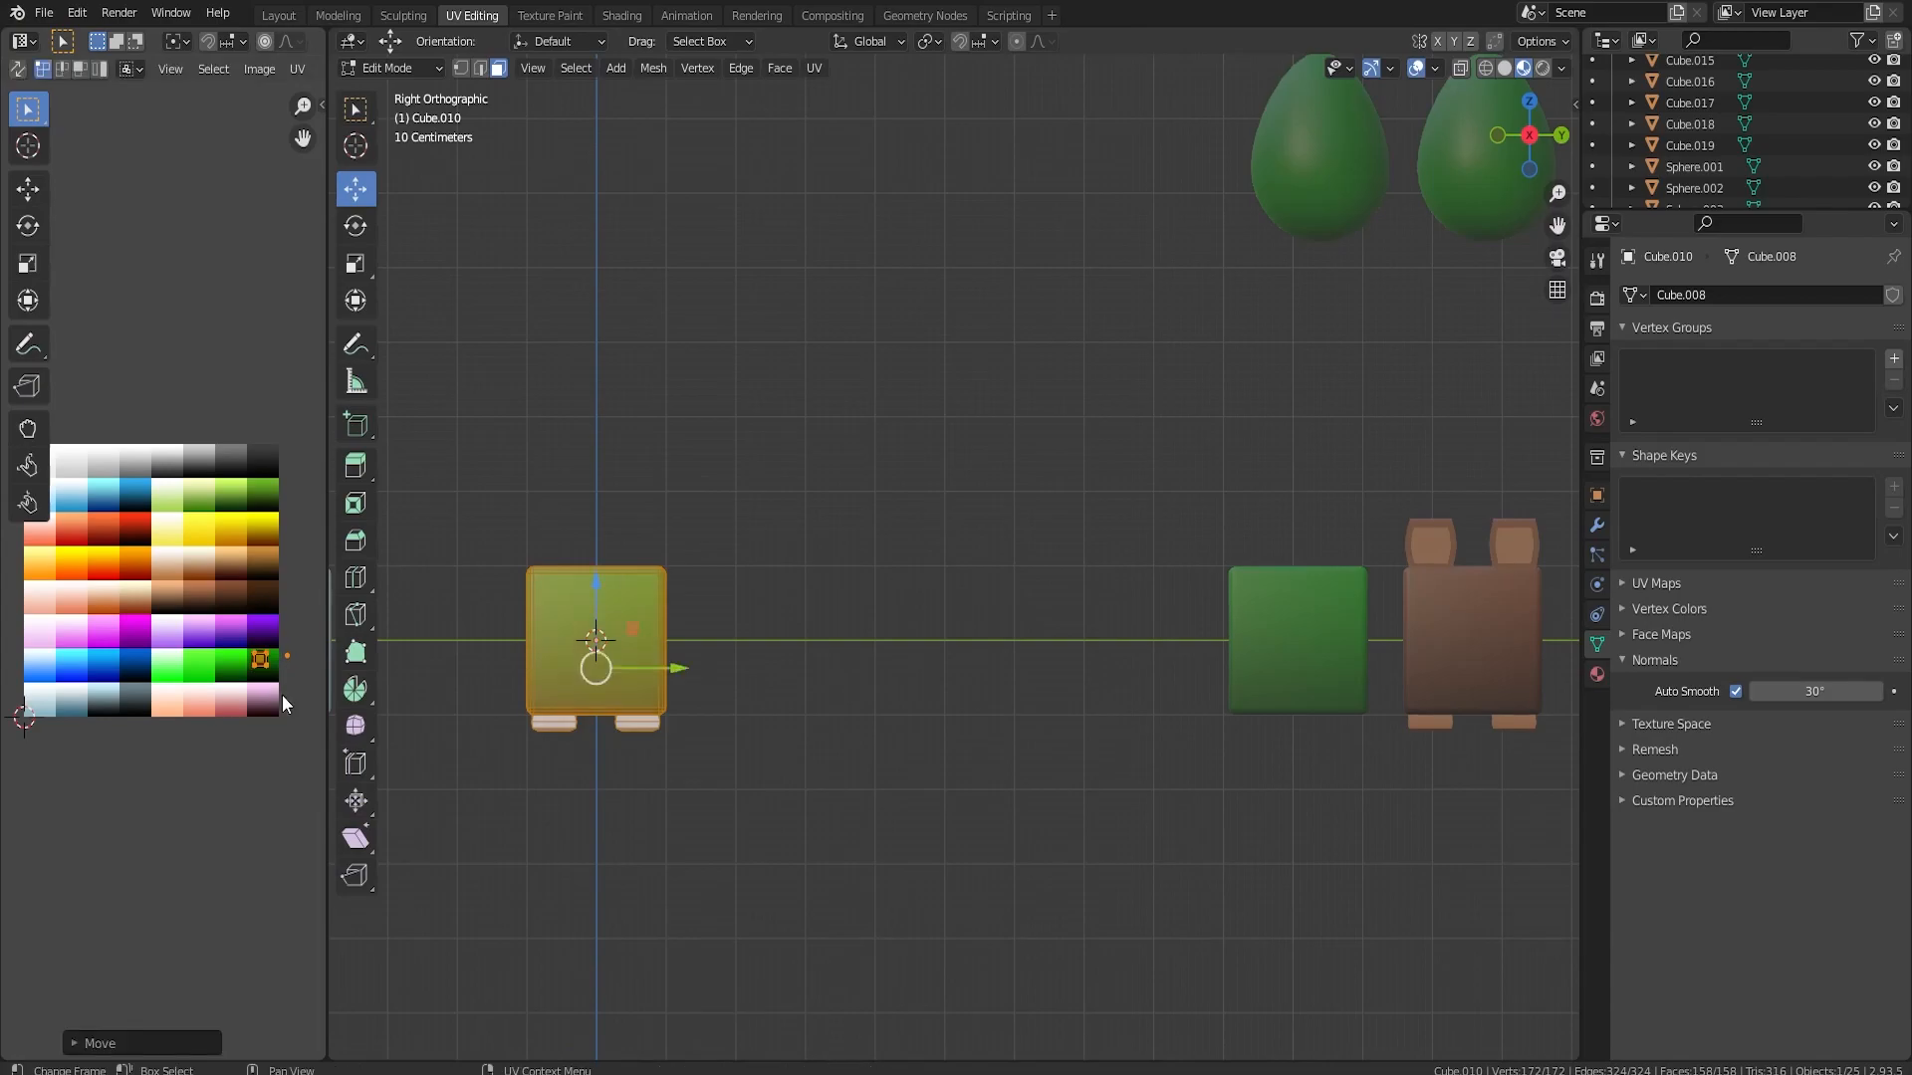
key("g")
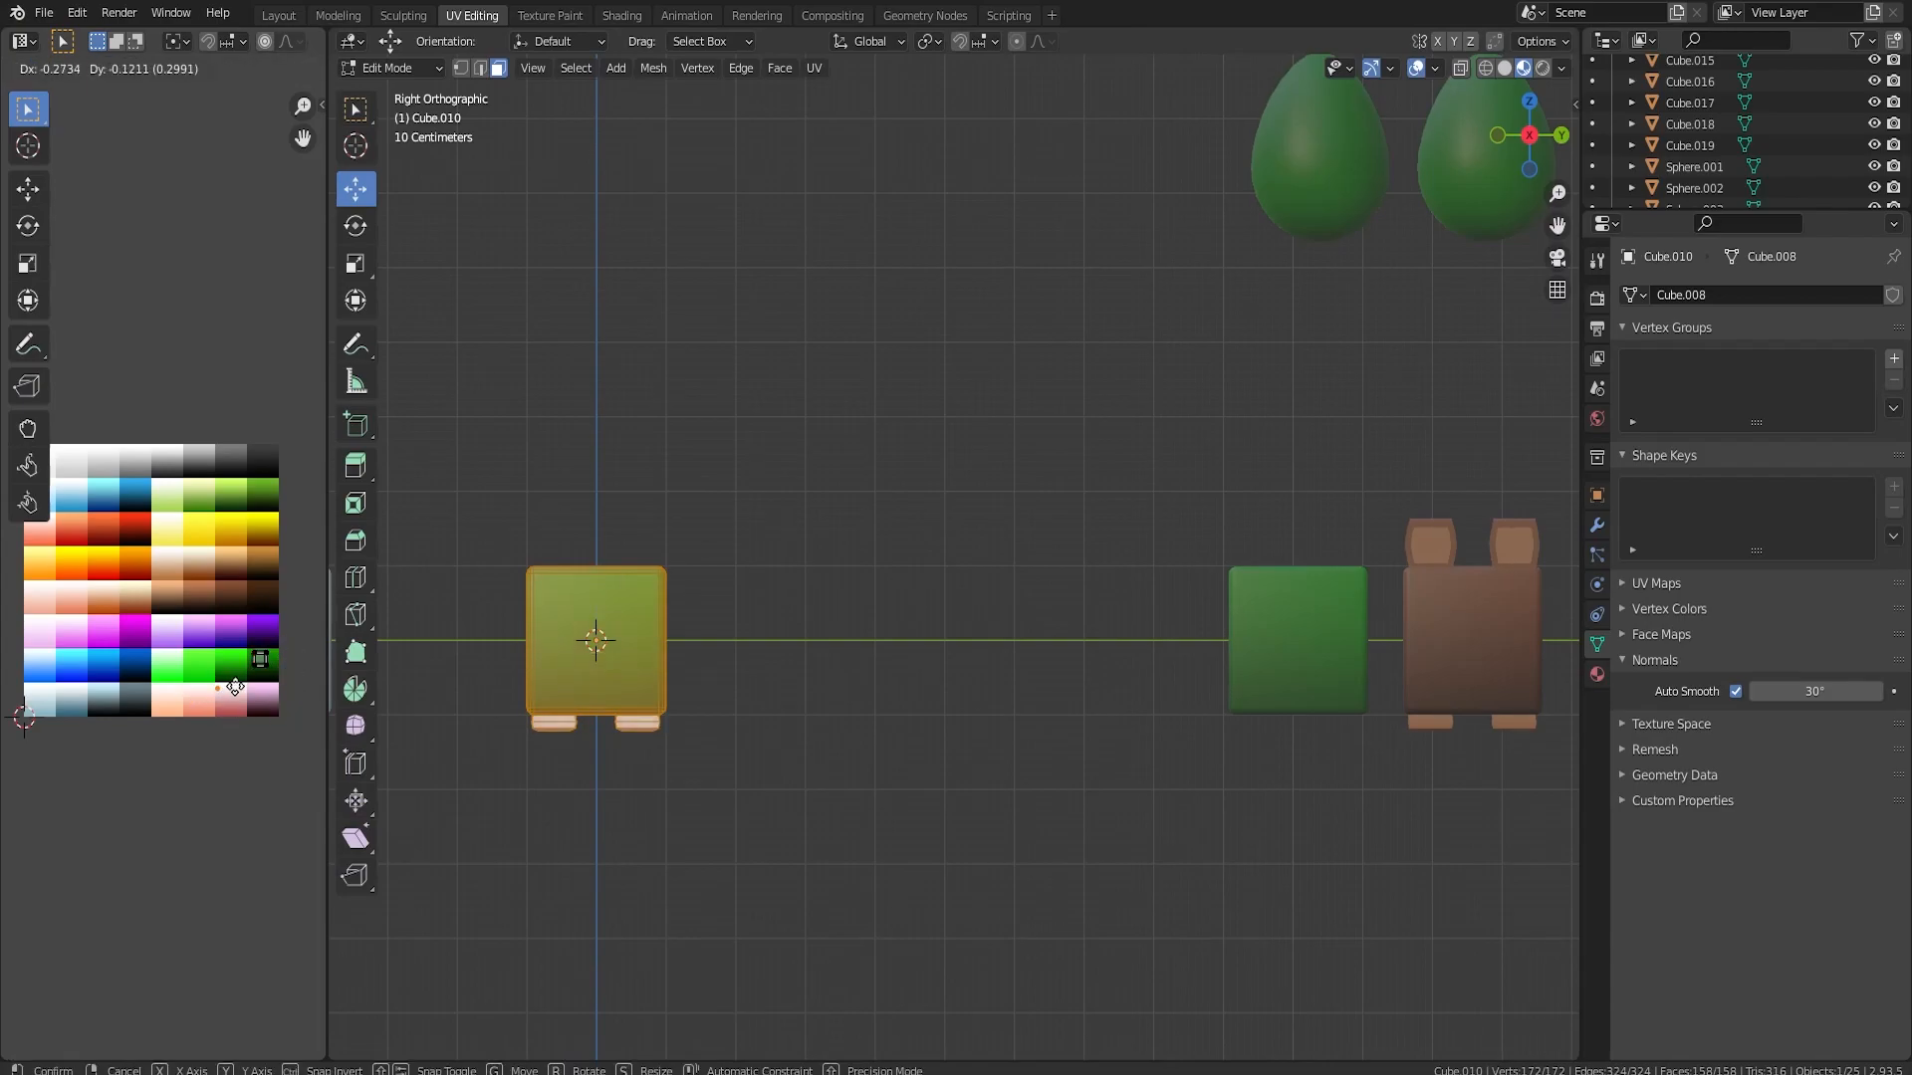
left_click(269, 682)
key("Tab")
middle_click_drag(518, 715, 968, 682)
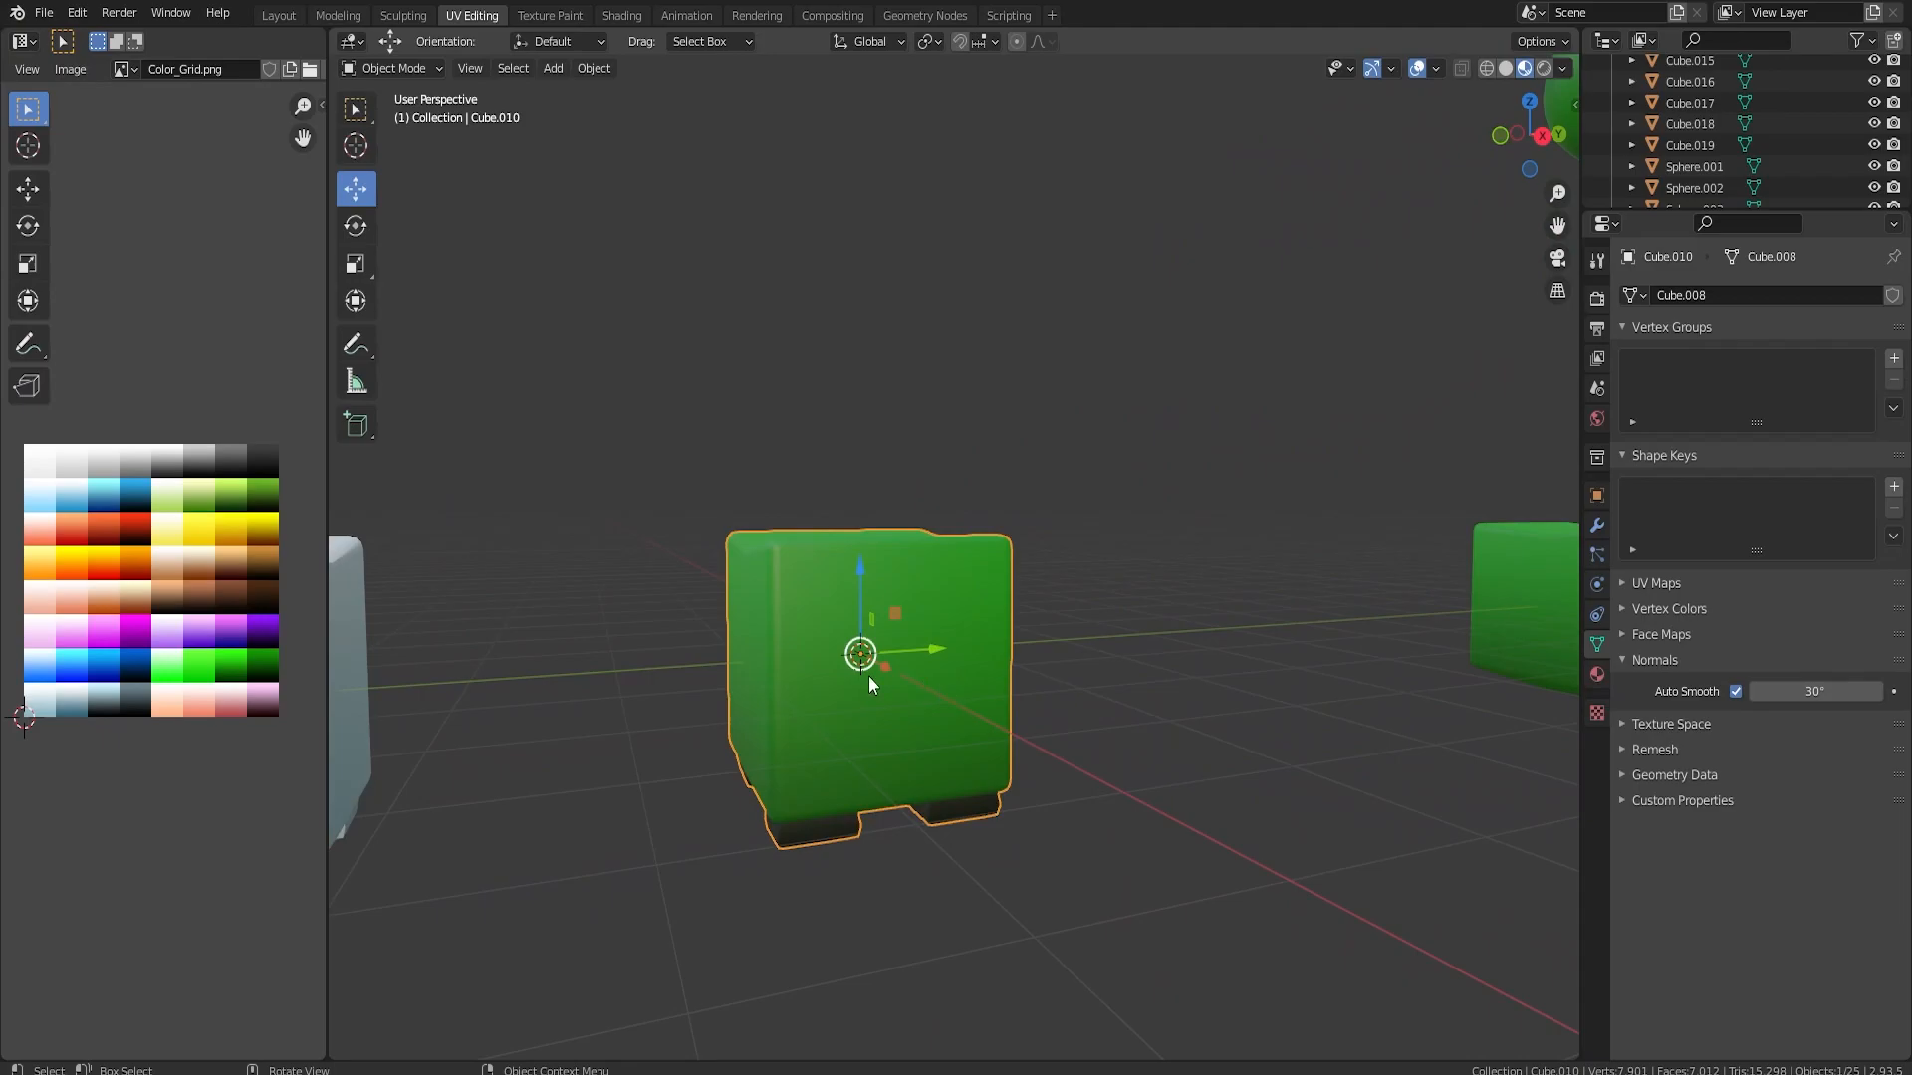
Duplicate the front face of the green cube in place and scale the copy down to a smaller square
key("Tab")
left_click(903, 661)
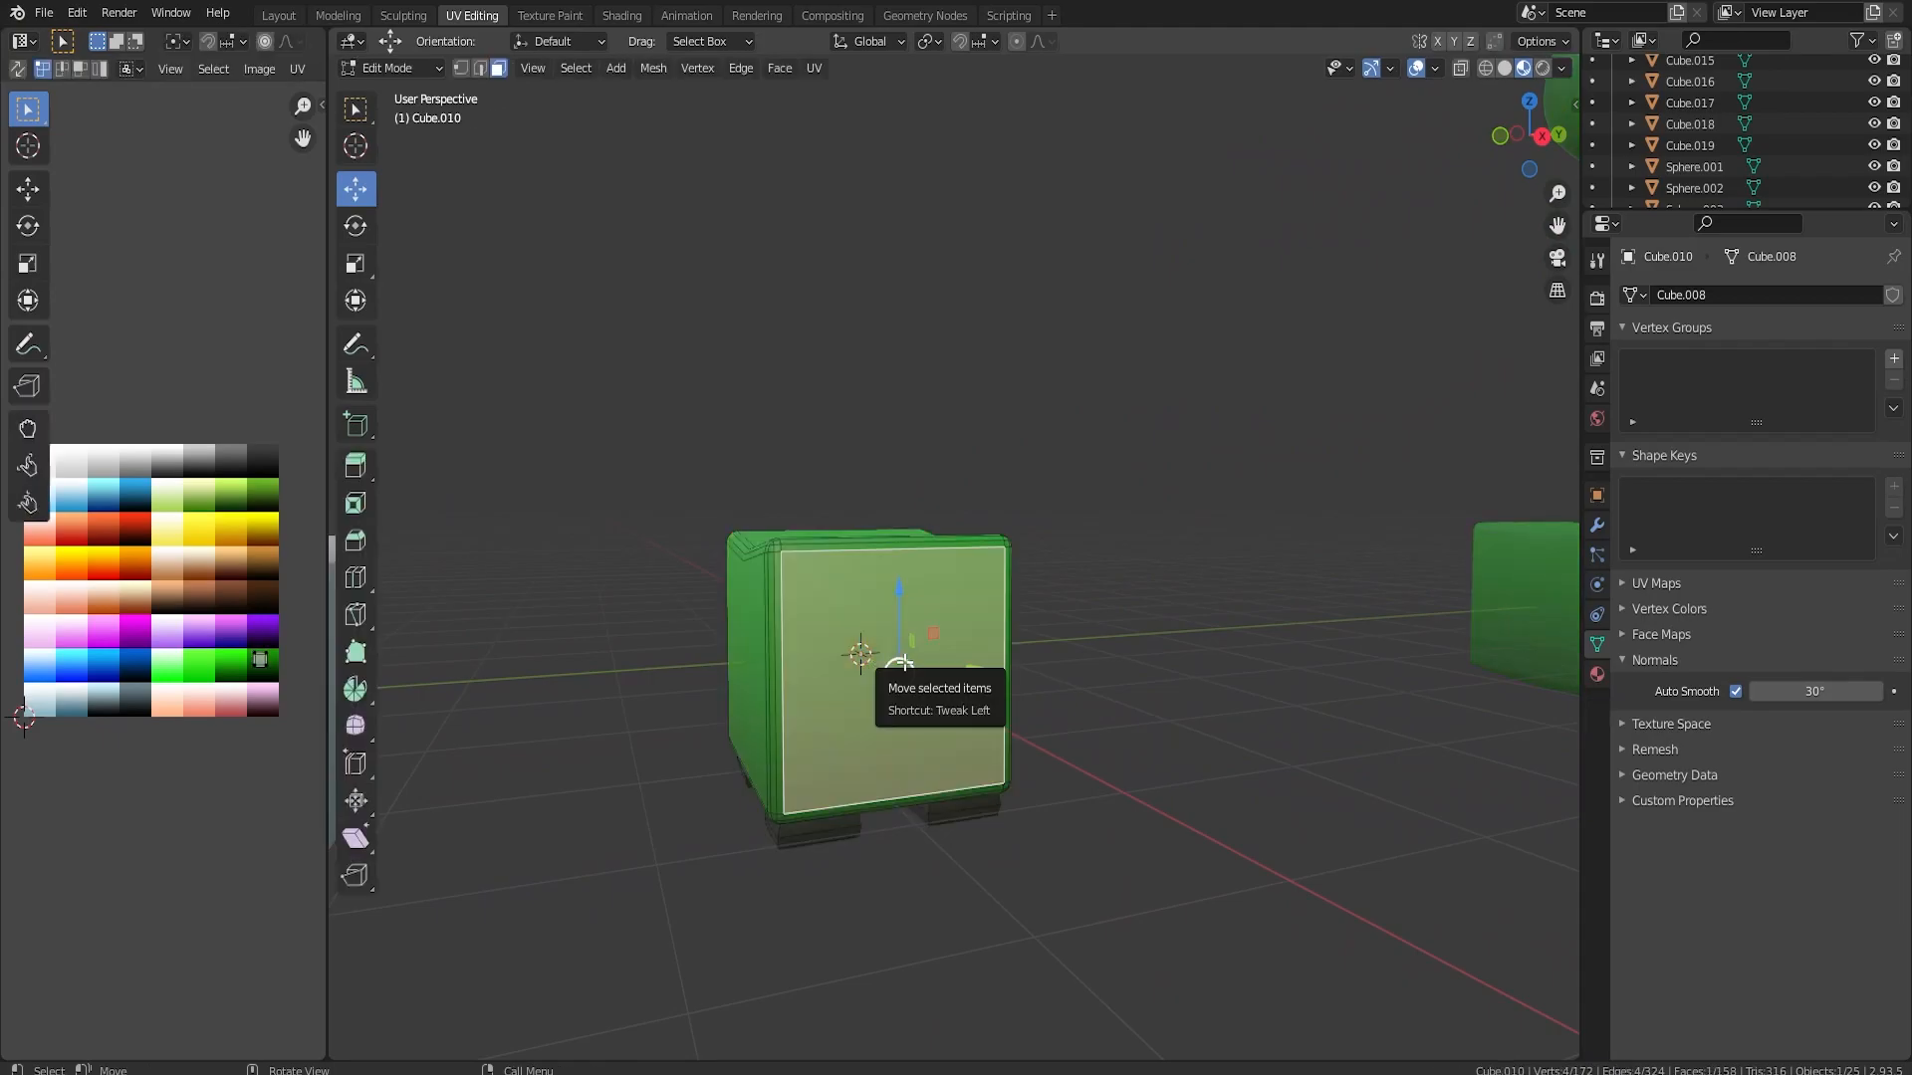
key("shift+d")
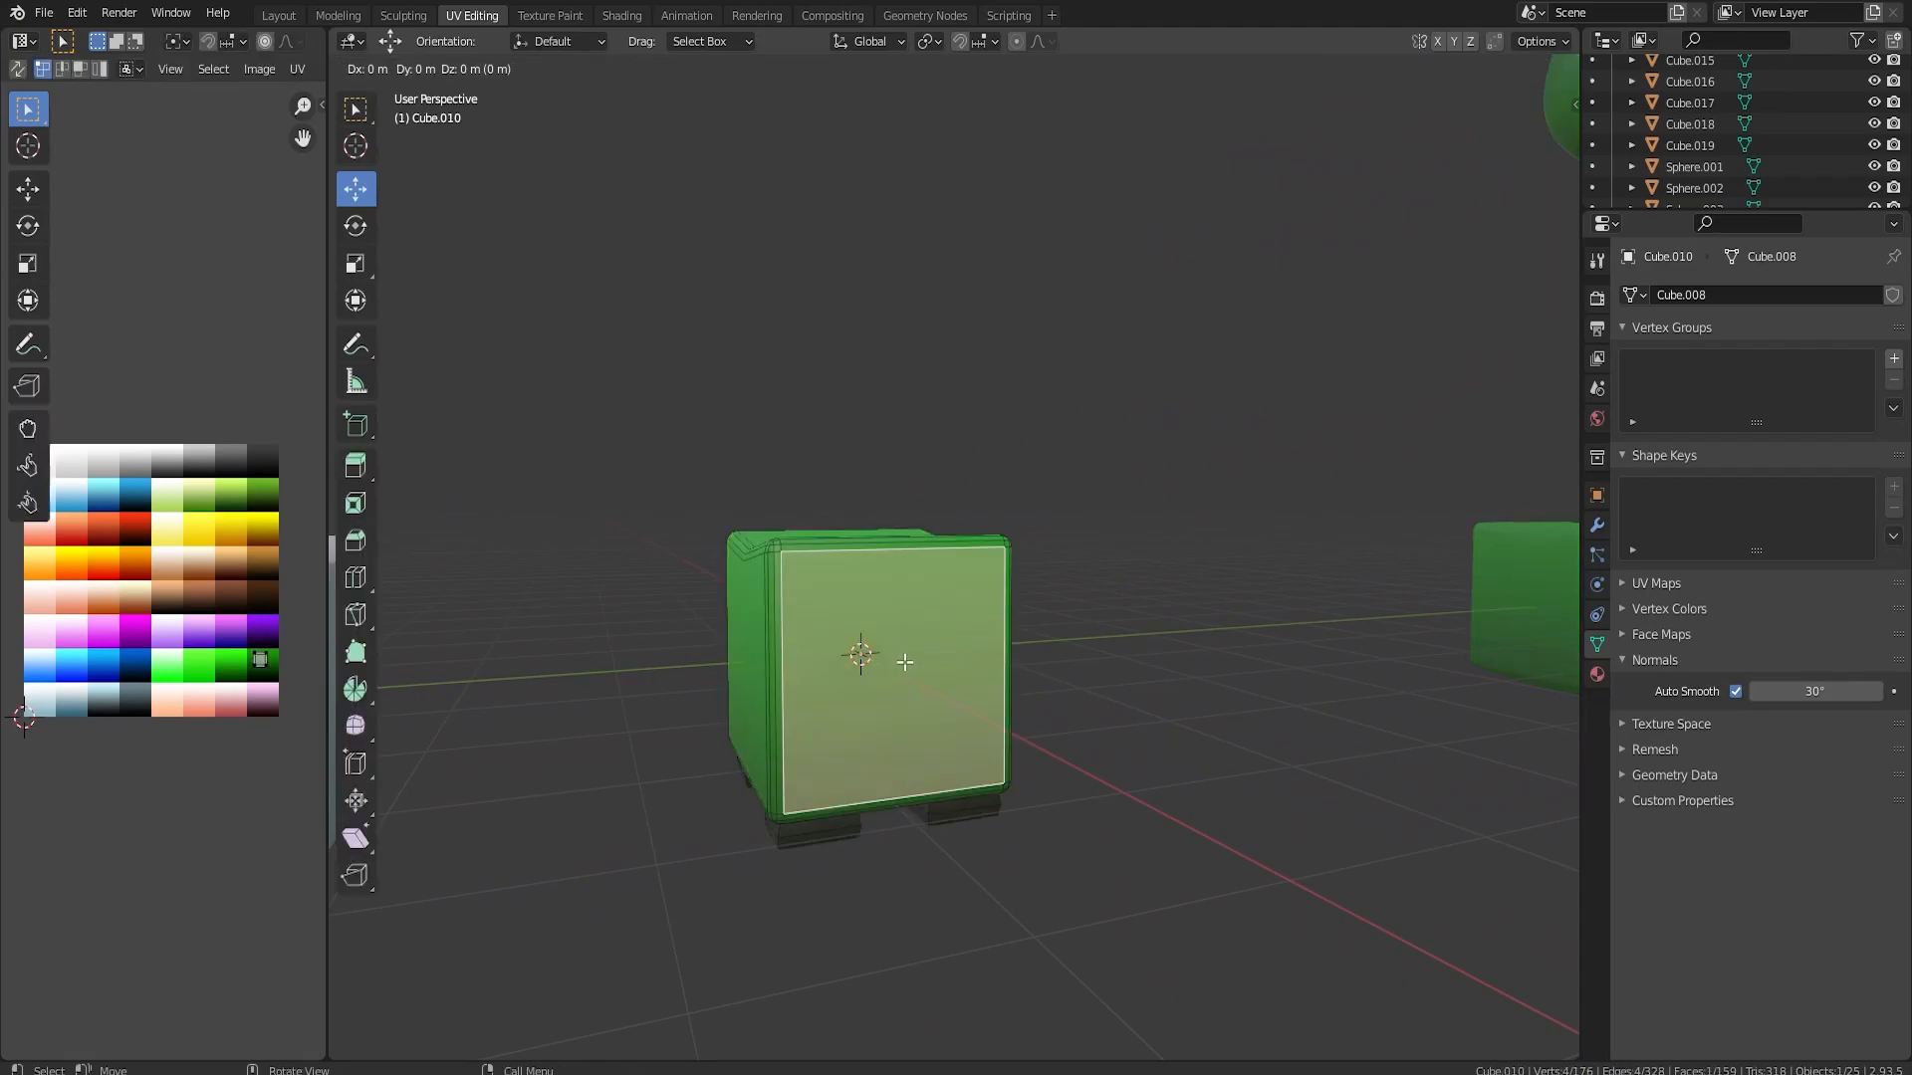
right_click(902, 663)
key("s")
left_click(1096, 687)
middle_click_drag(1162, 687, 1126, 685)
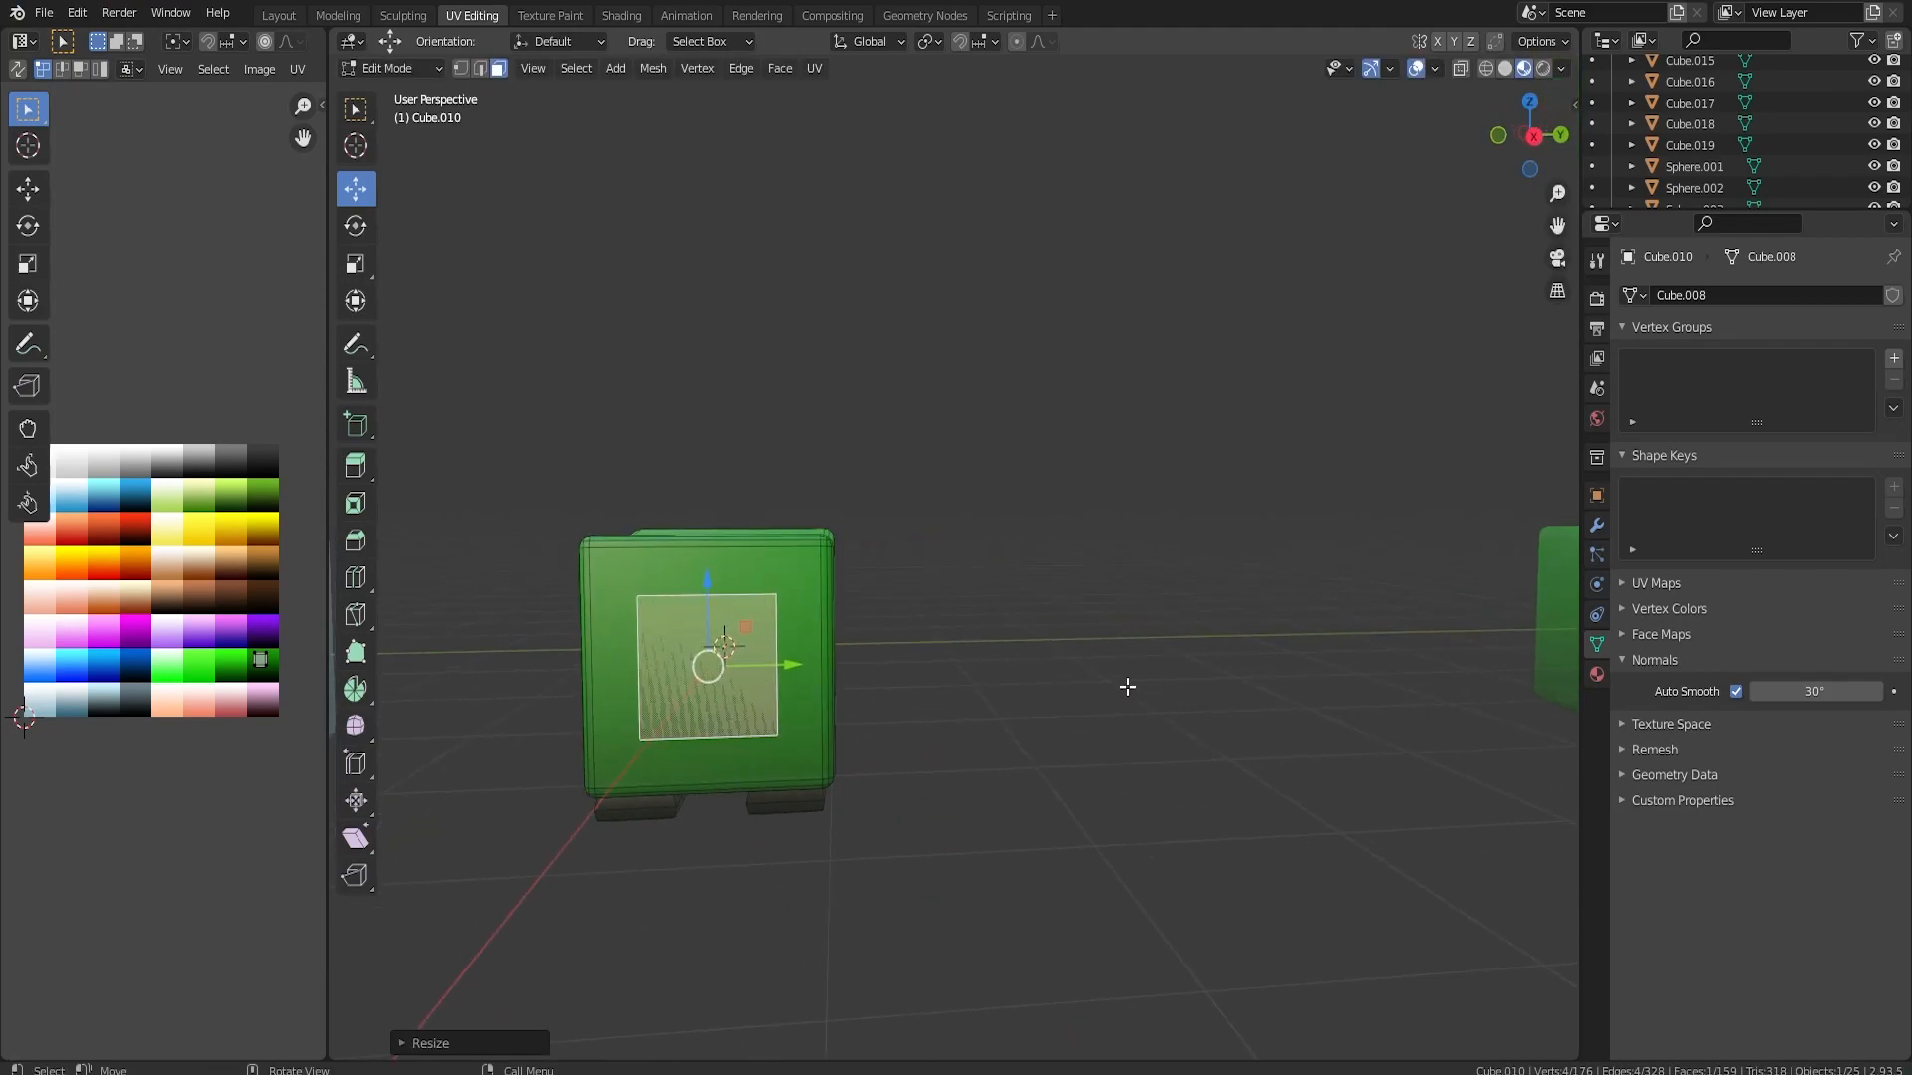
Flatten the duplicated face along Z into a wide rectangle and position it on the lower half of the cube's front
key("s")
key("z")
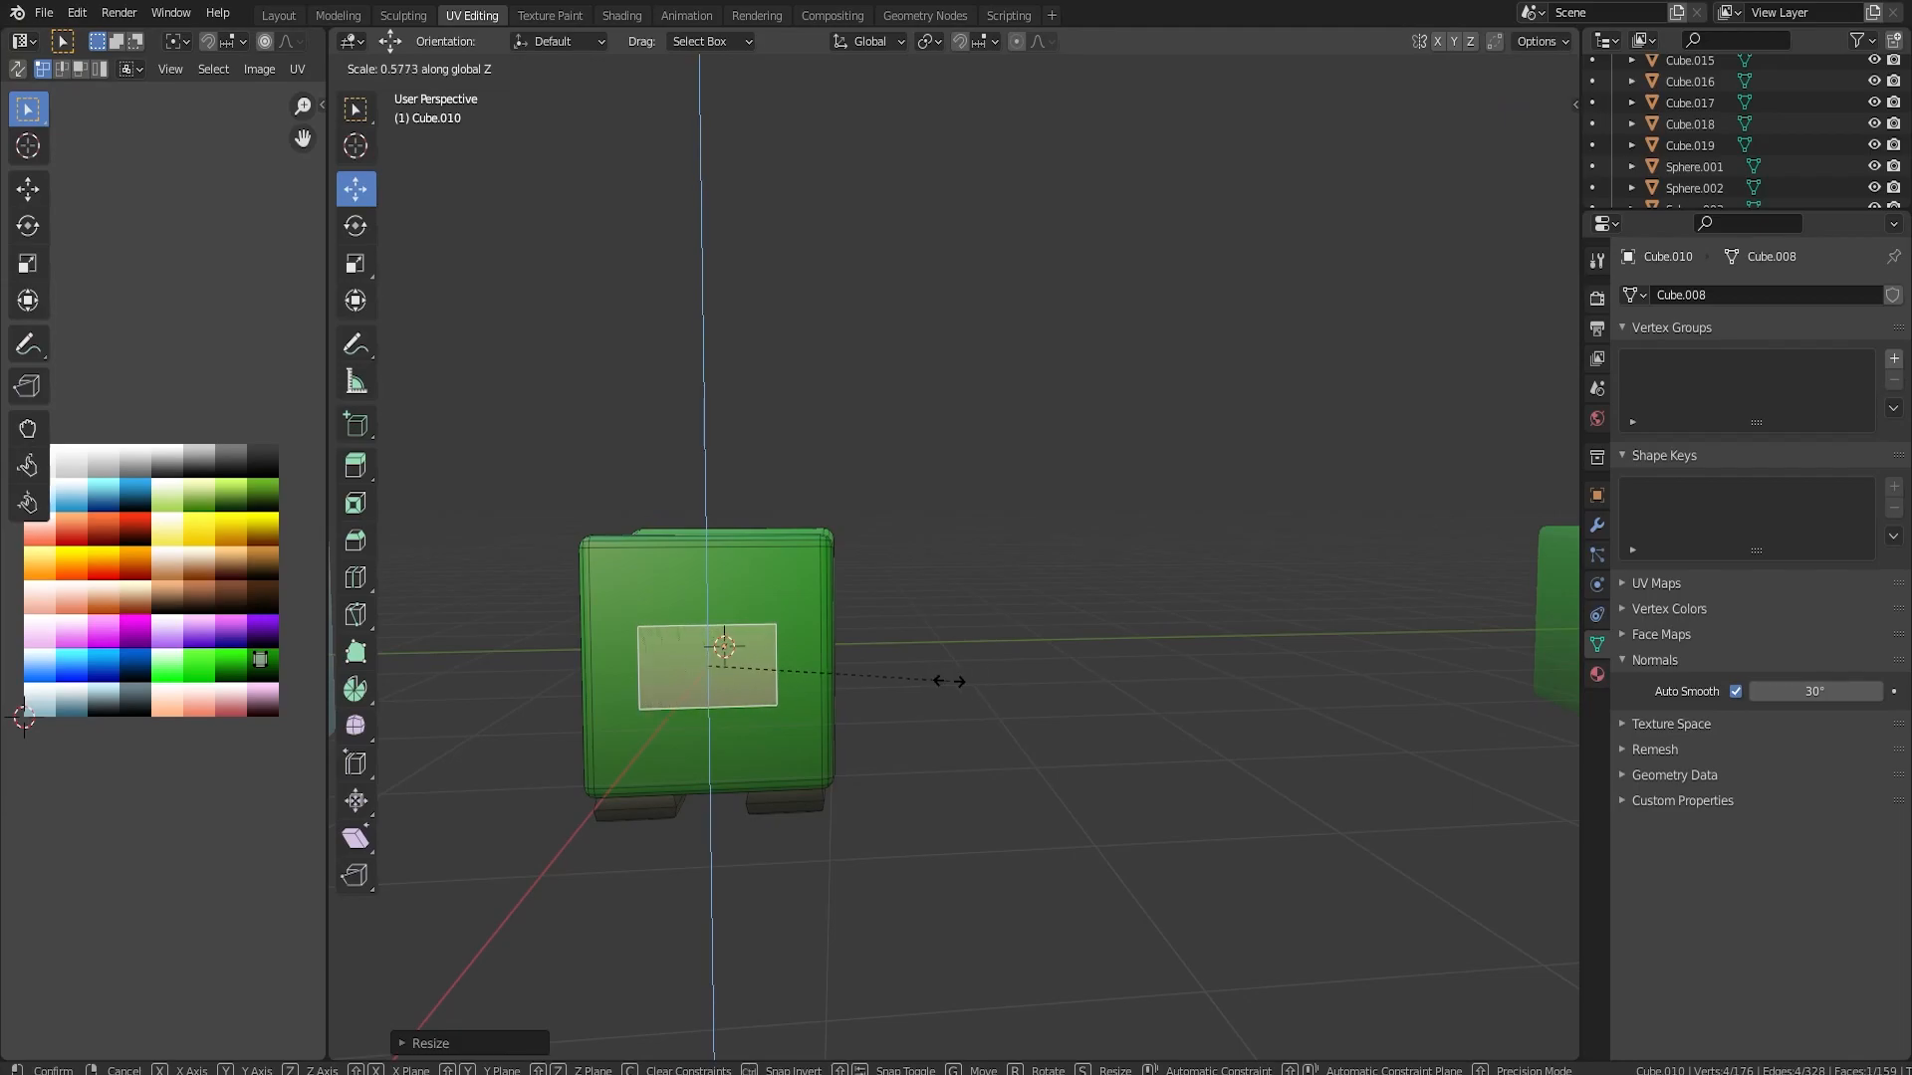
left_click(877, 676)
middle_click_drag(877, 676, 866, 597)
key("g")
key("z")
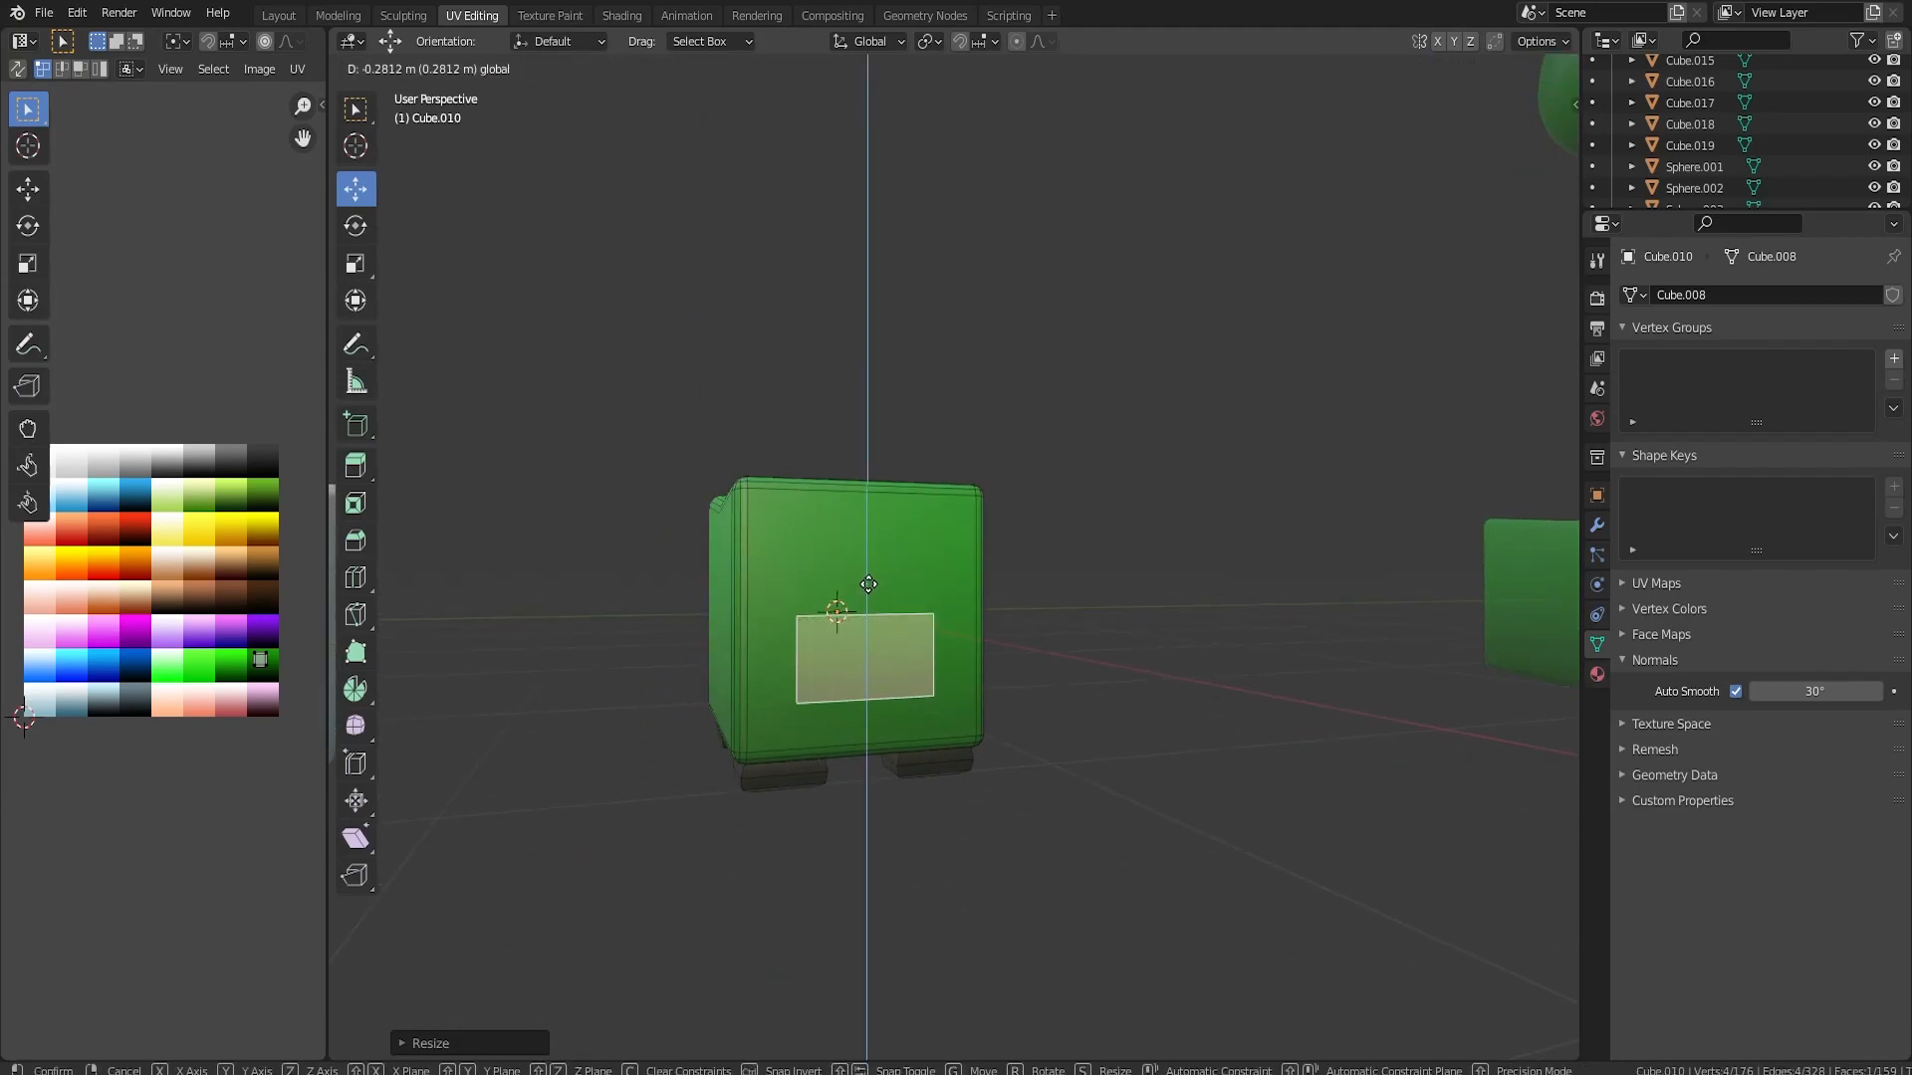
left_click(868, 582)
Extrude the rectangle outward about 0.7 m to form a snout
middle_click_drag(1041, 648, 1131, 683)
key("e")
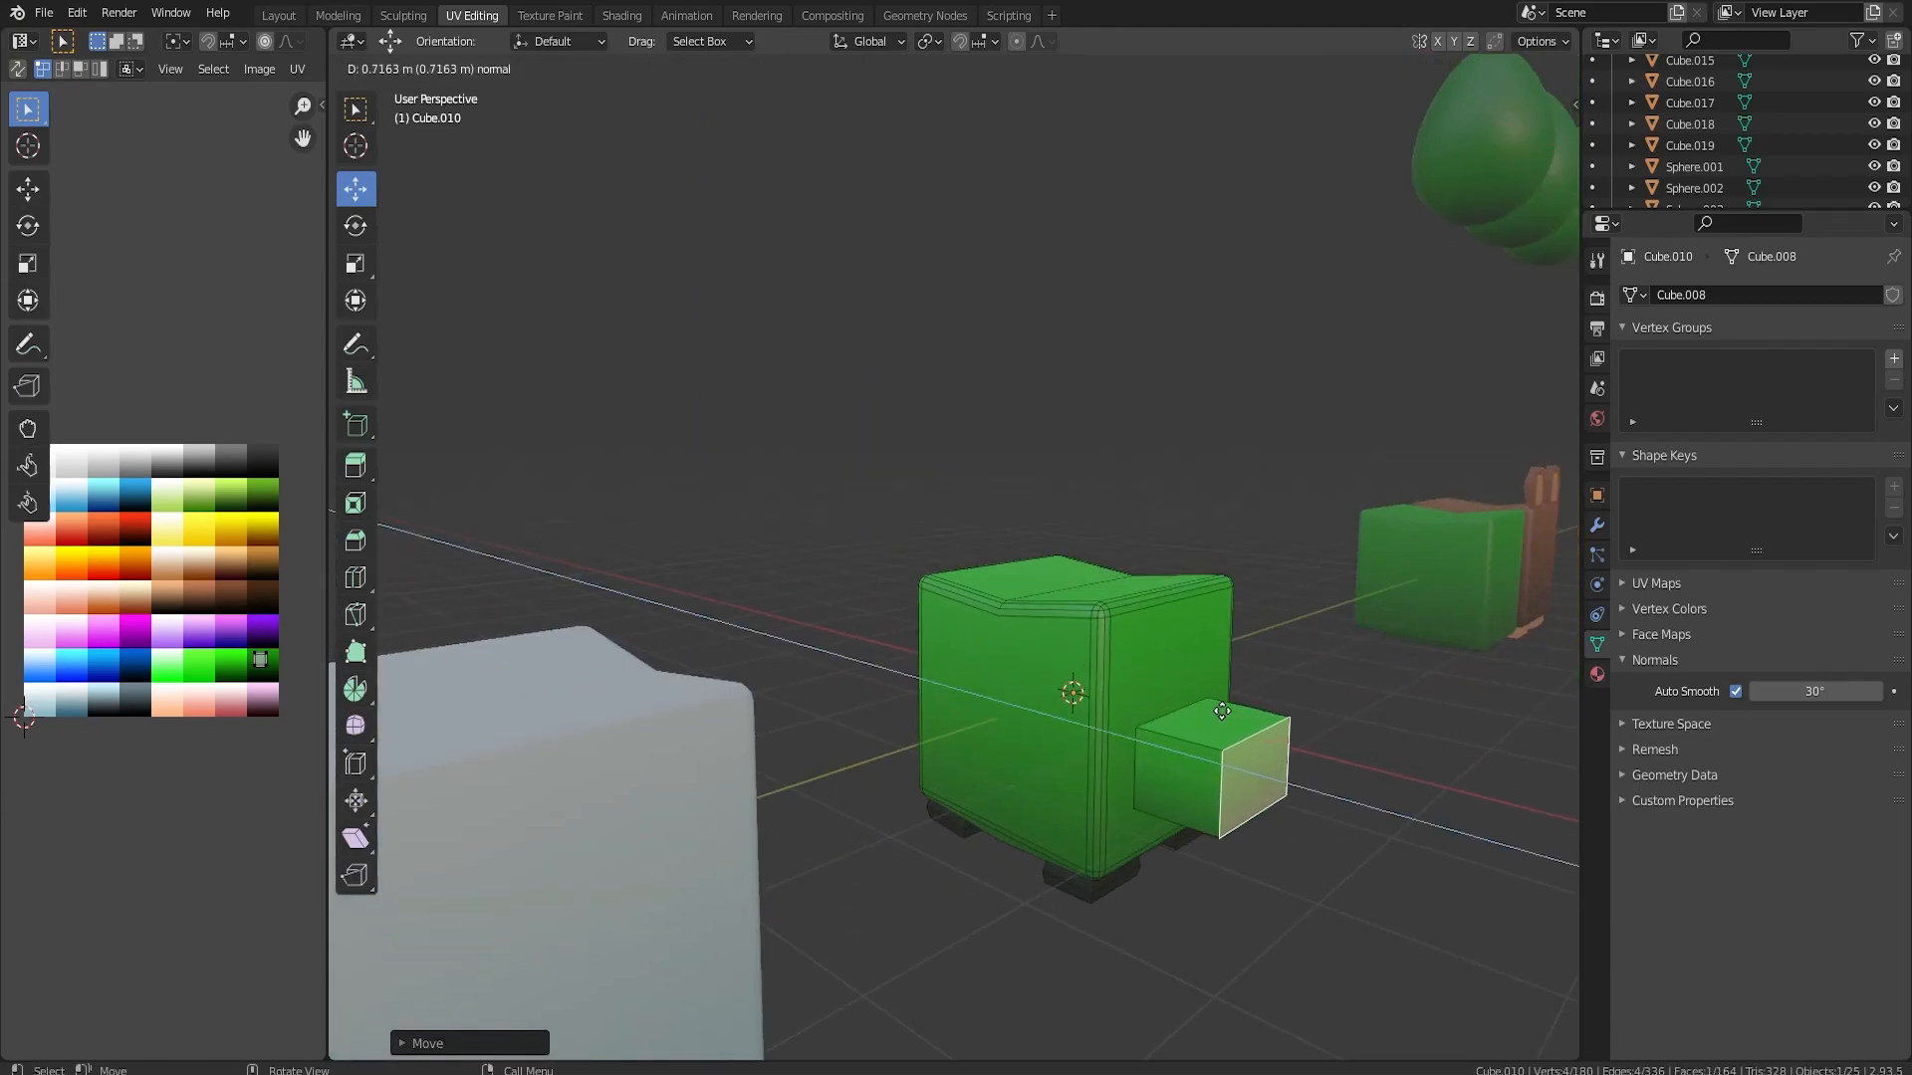
left_click(1227, 711)
Bevel the snout's two long upper edges with two segments
left_click(480, 68)
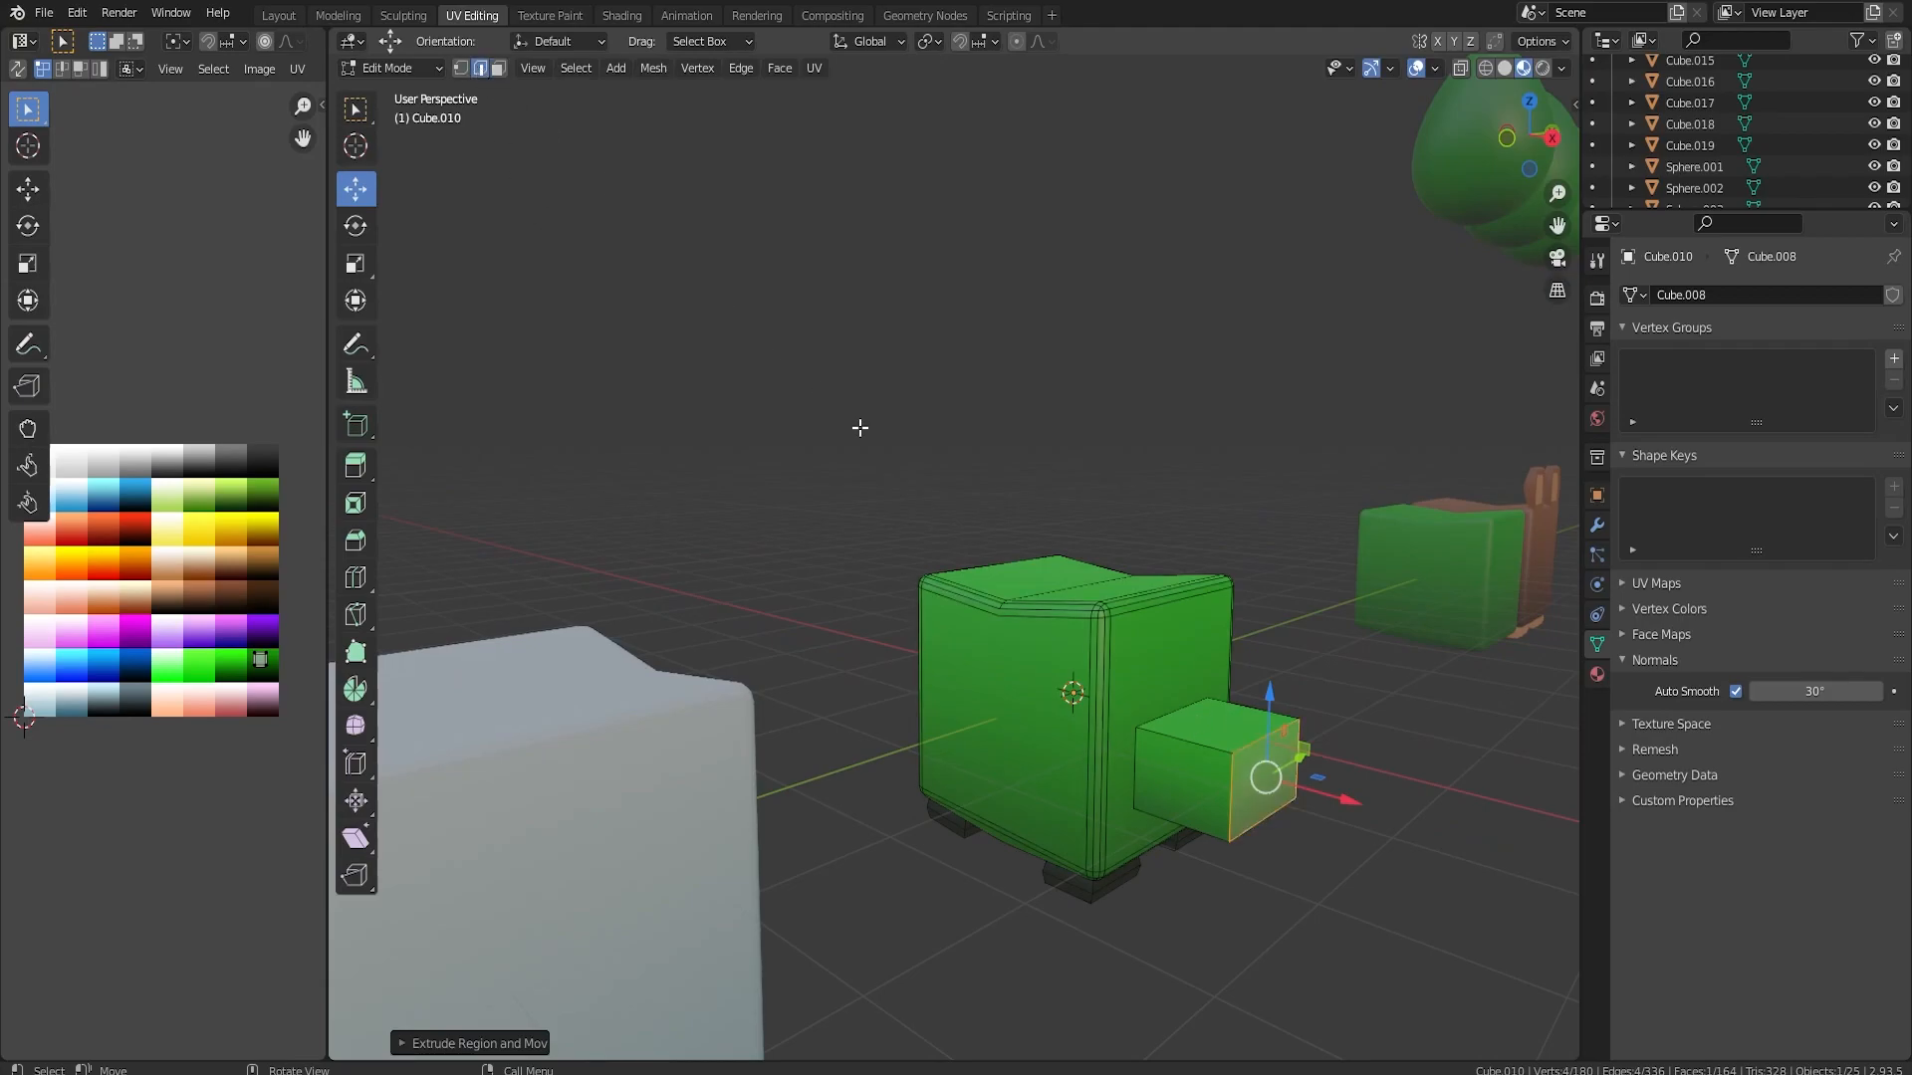
left_click(1155, 713)
middle_click_drag(1348, 717, 914, 723)
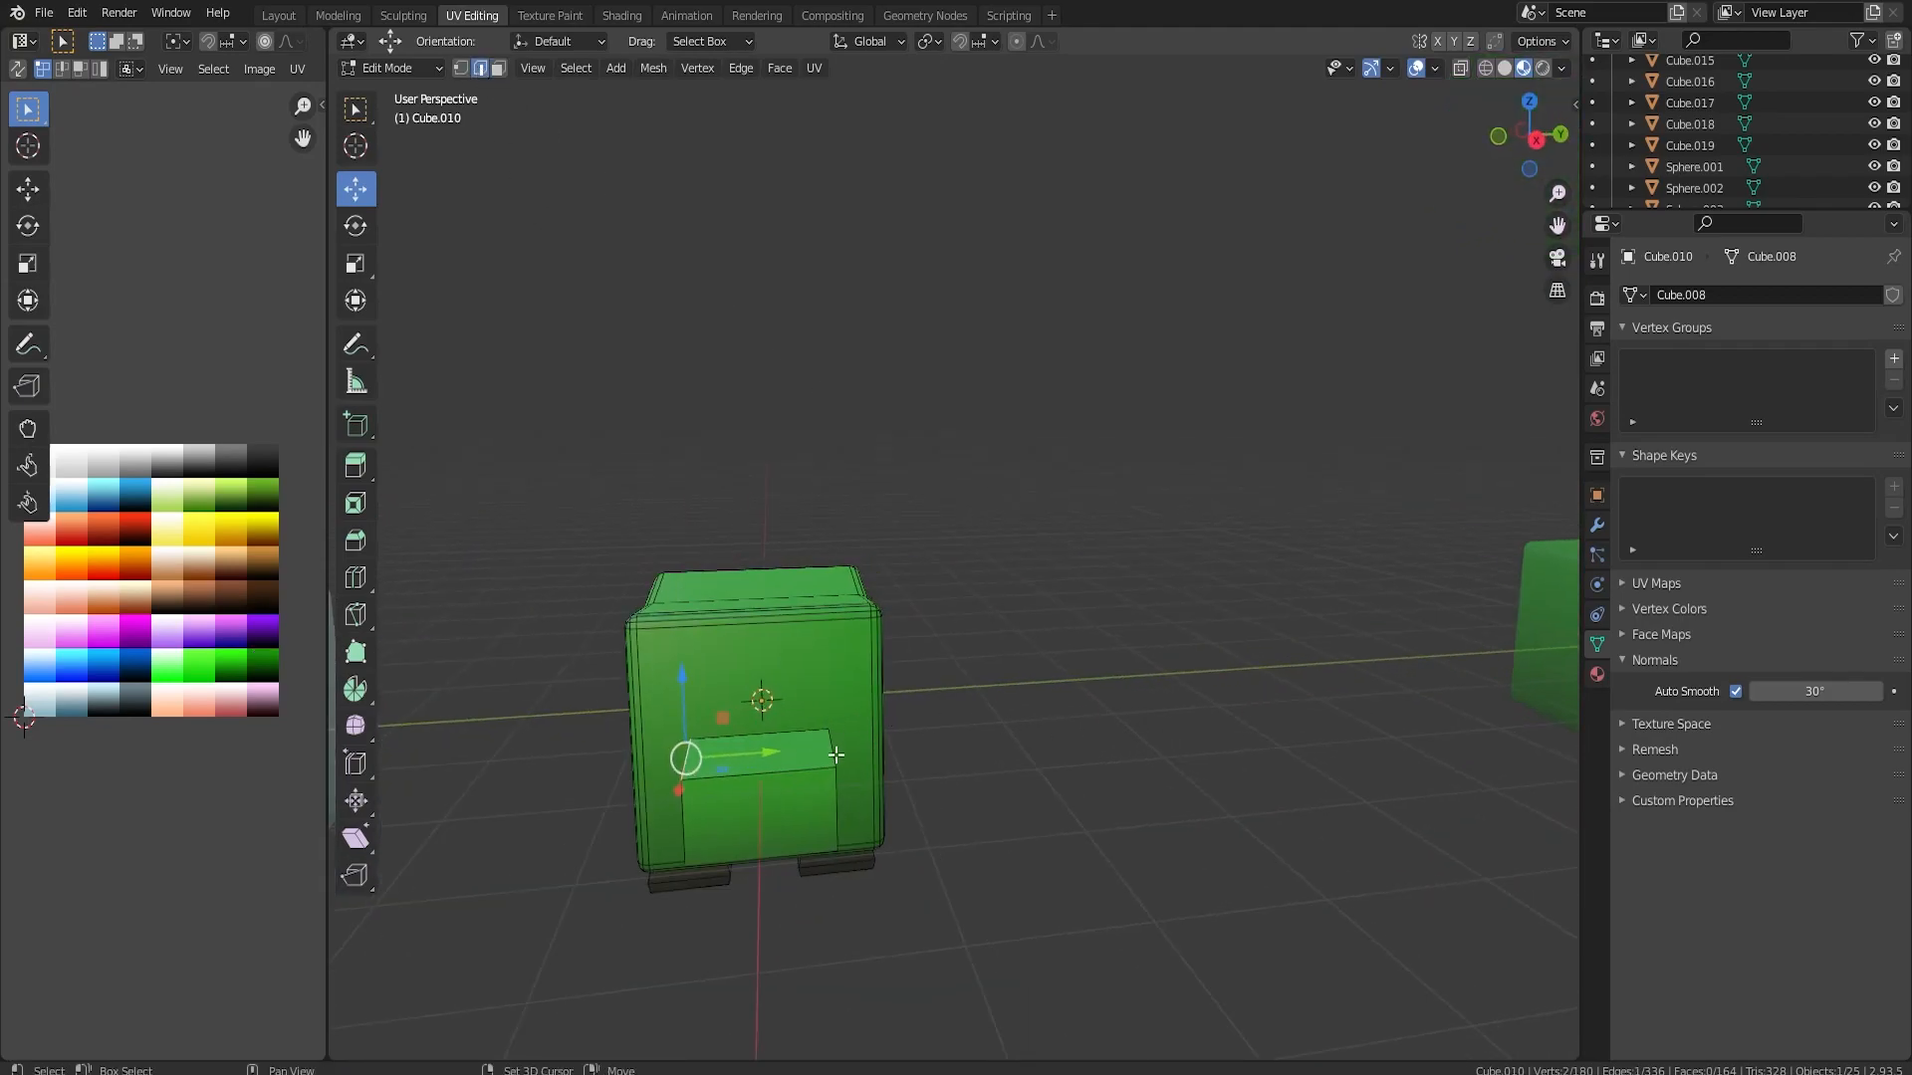
key("ctrl+b")
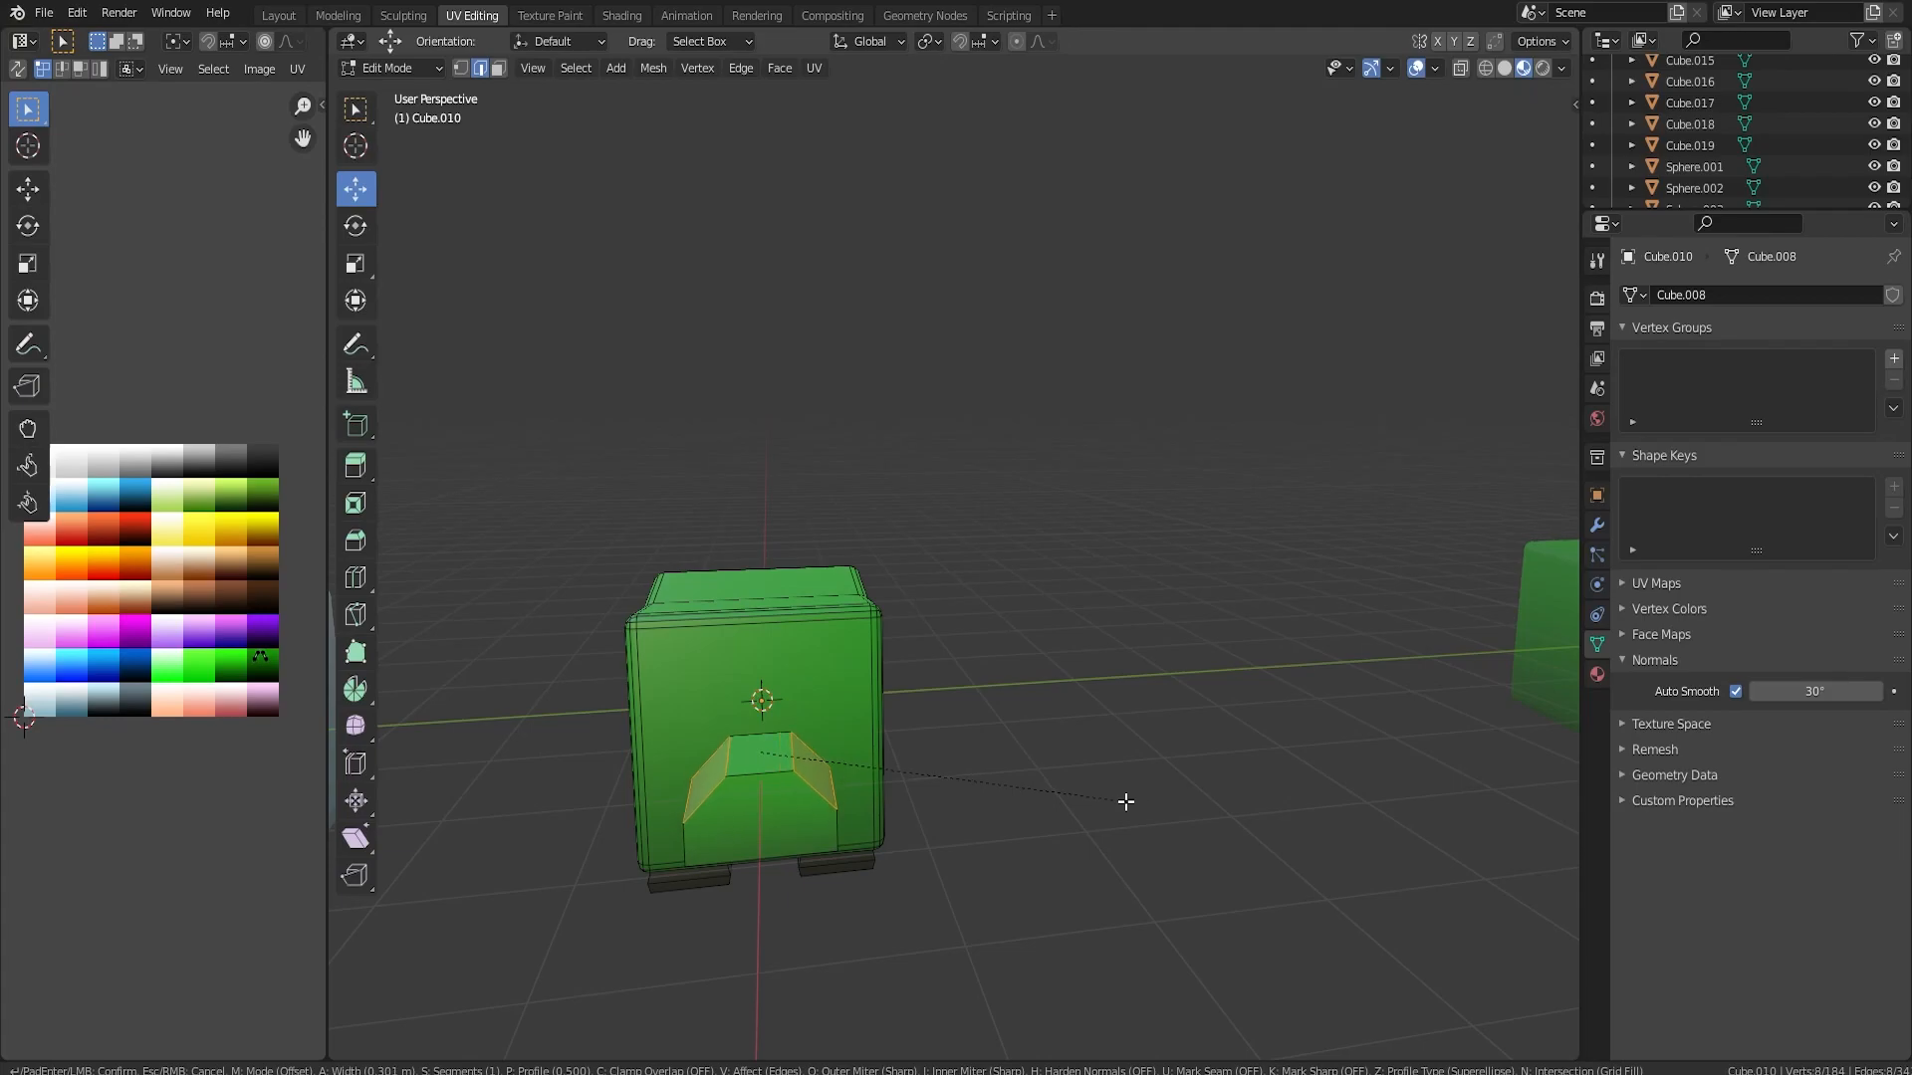
left_click(1126, 802)
Bevel the snout's two long lower edges narrowly with two segments
middle_click_drag(1126, 801, 834, 477)
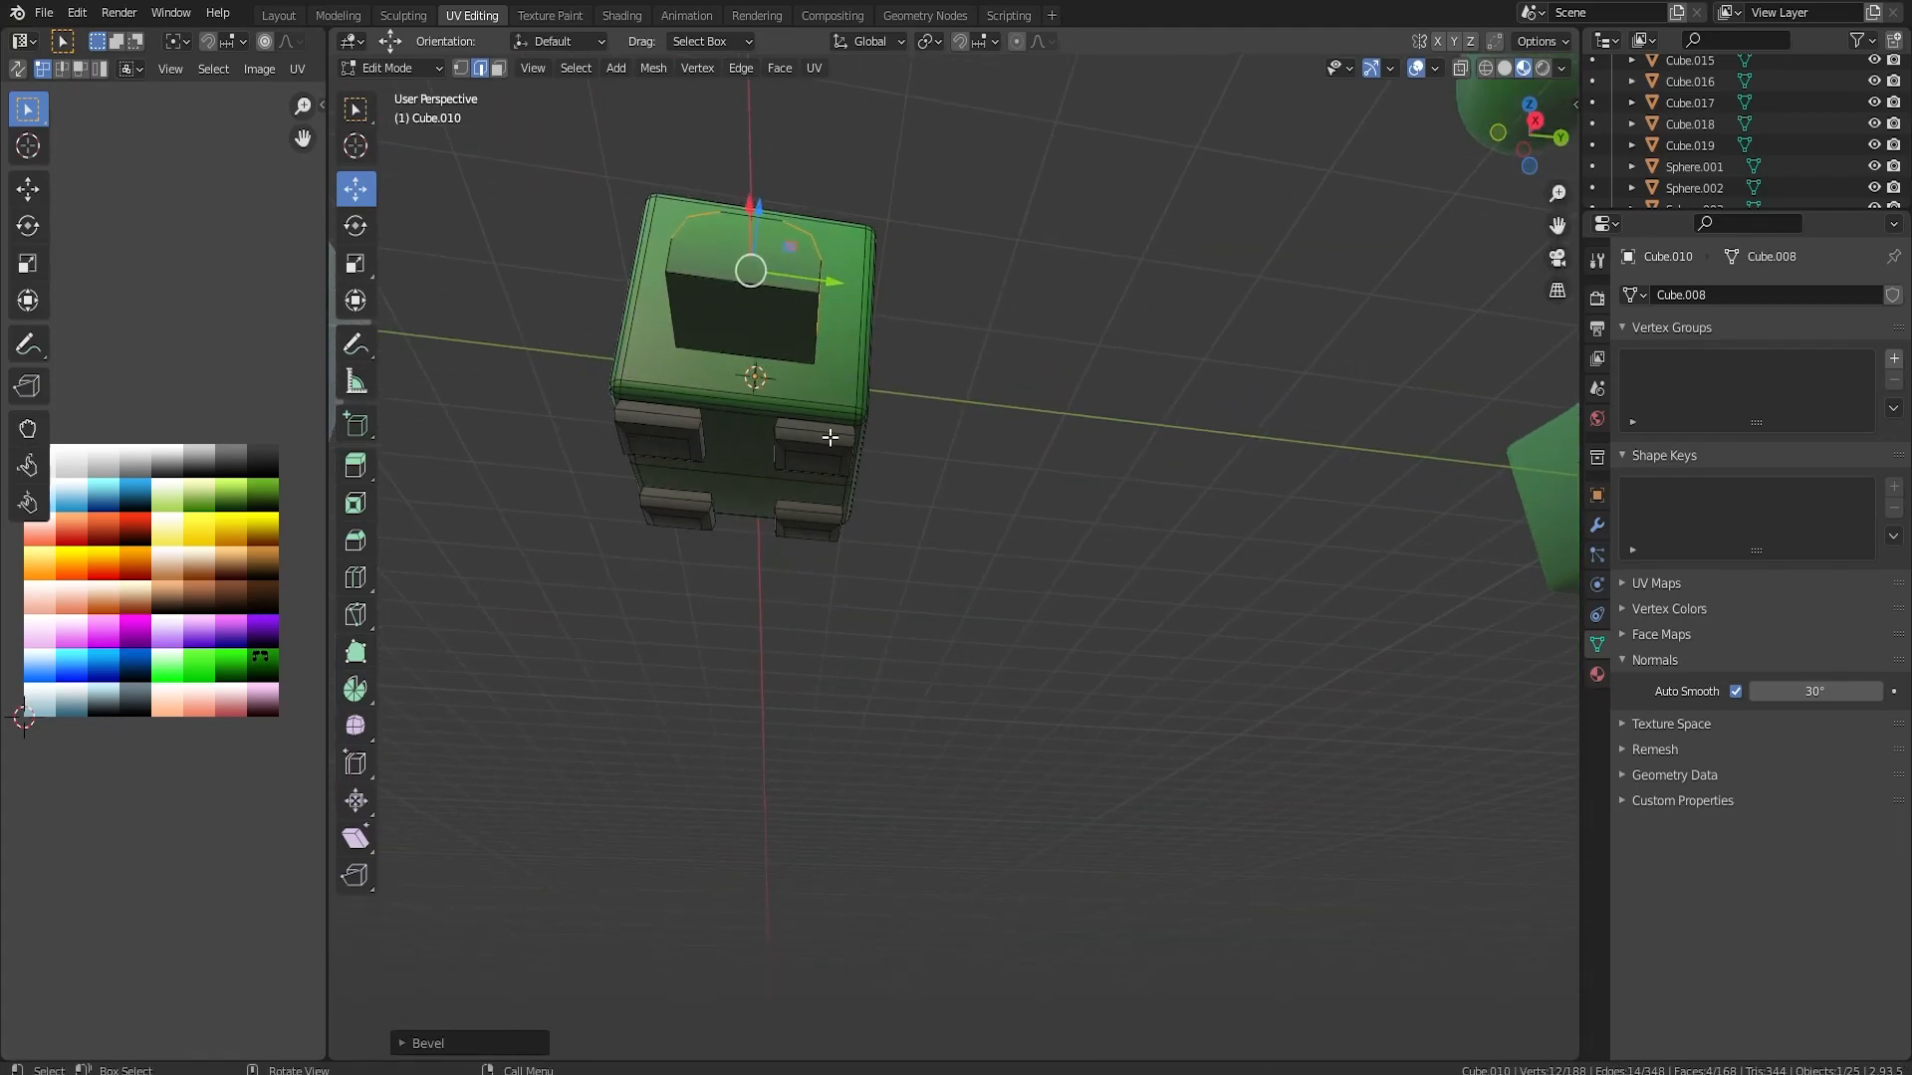
left_click(820, 338)
left_click(669, 325, "shift")
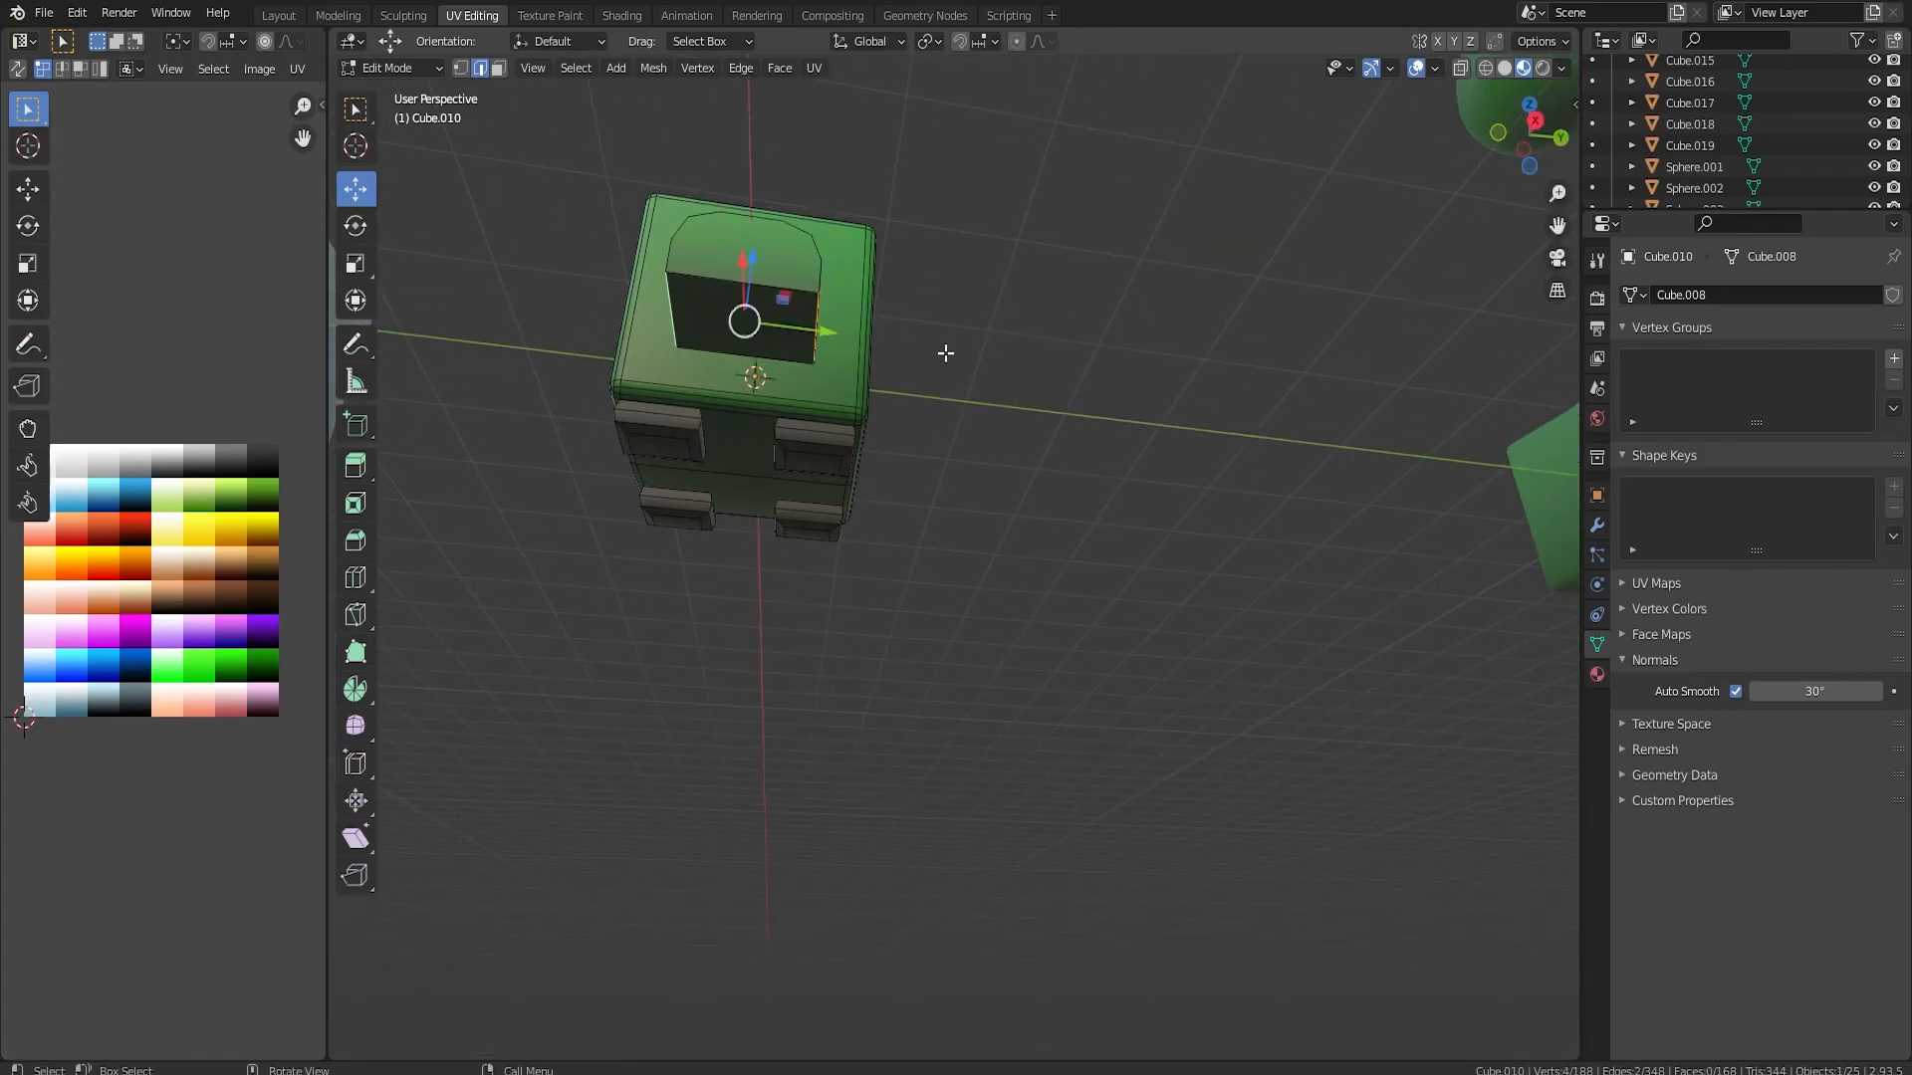
middle_click_drag(939, 350, 918, 448)
key("ctrl+b")
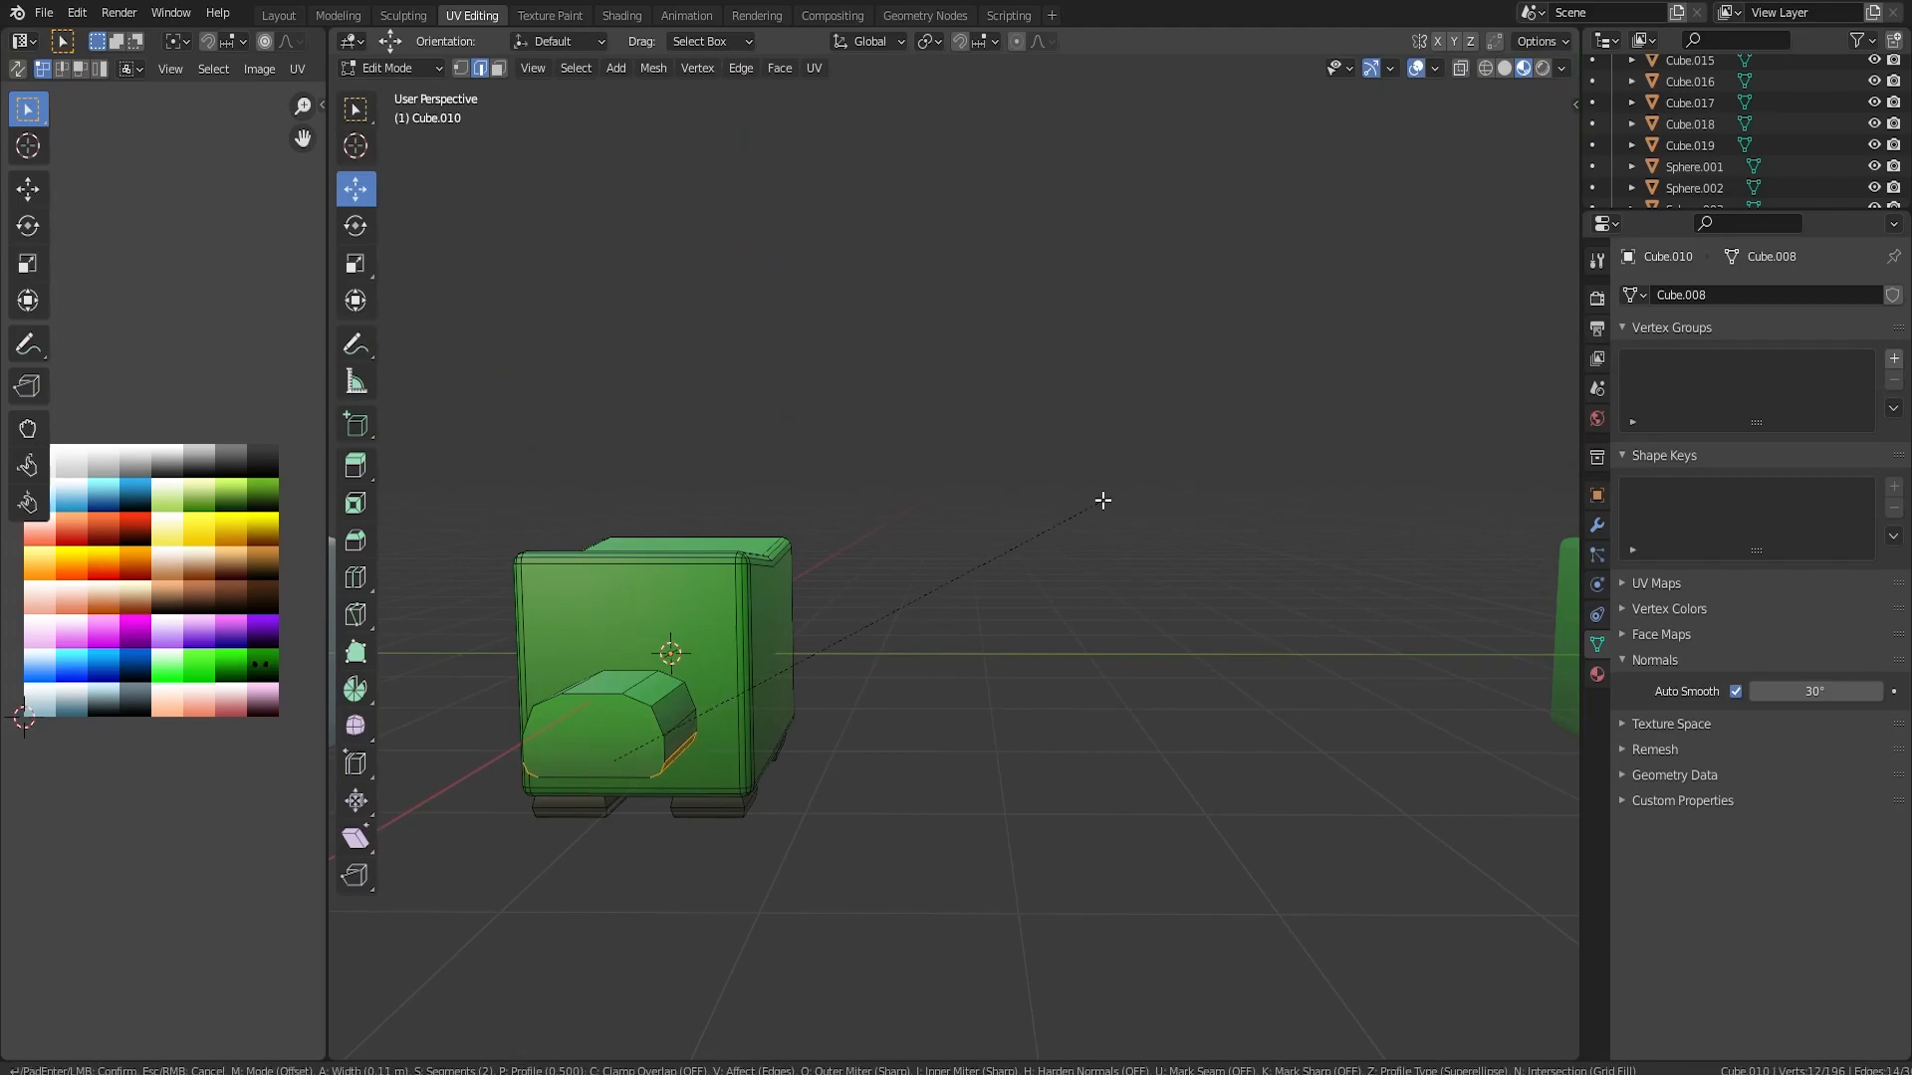
left_click(984, 514)
Select the snout's front face and push it back slightly along X
middle_click_drag(984, 514, 1129, 796)
left_click(933, 766)
left_click(501, 70)
left_click(935, 761)
mouse_move(1347, 951)
left_mouse_down()
mouse_move(1278, 922)
mouse_move(1320, 936)
left_mouse_up()
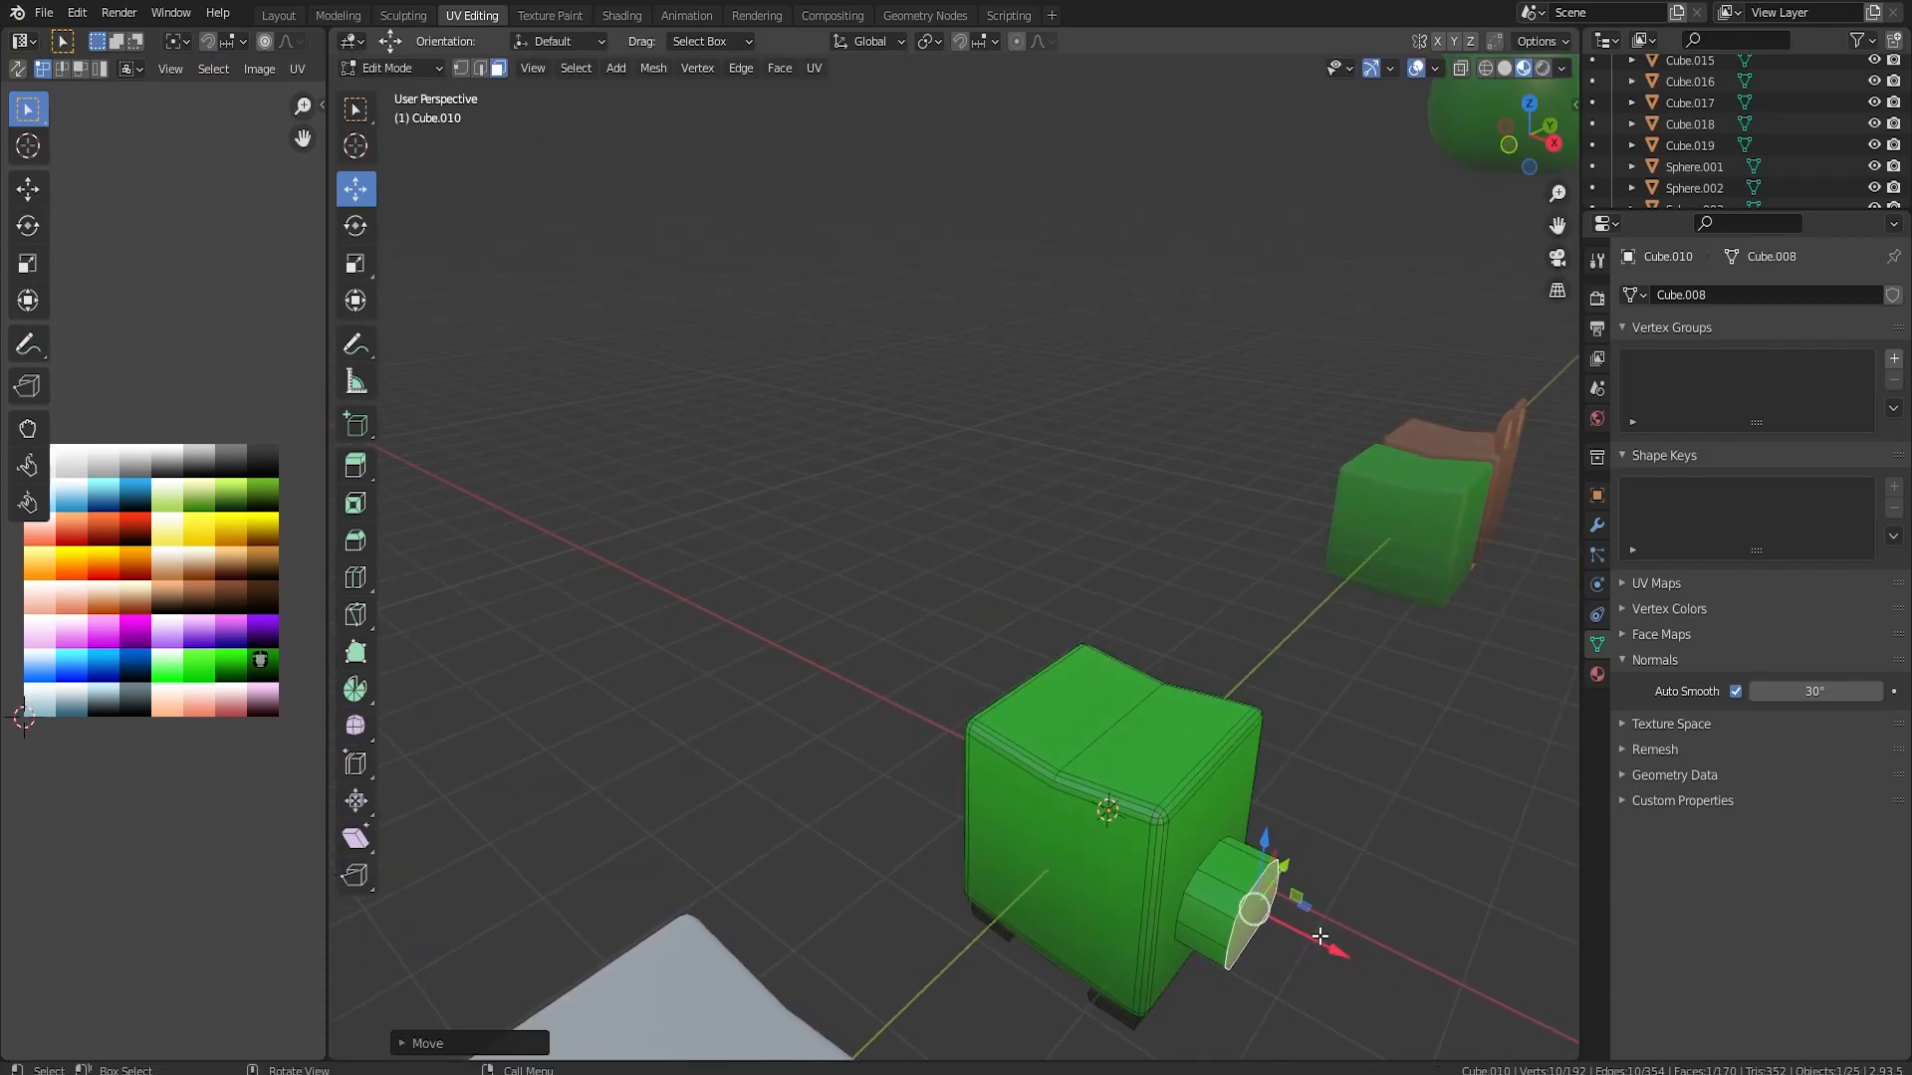
Extrude the snout's front face slightly forward and scale the new end face down
key("e")
left_click(1352, 941)
key("s")
left_click(1407, 945)
middle_click_drag(1404, 943, 1280, 863)
key("Tab")
key("Tab")
key("ctrl+KP_Add")
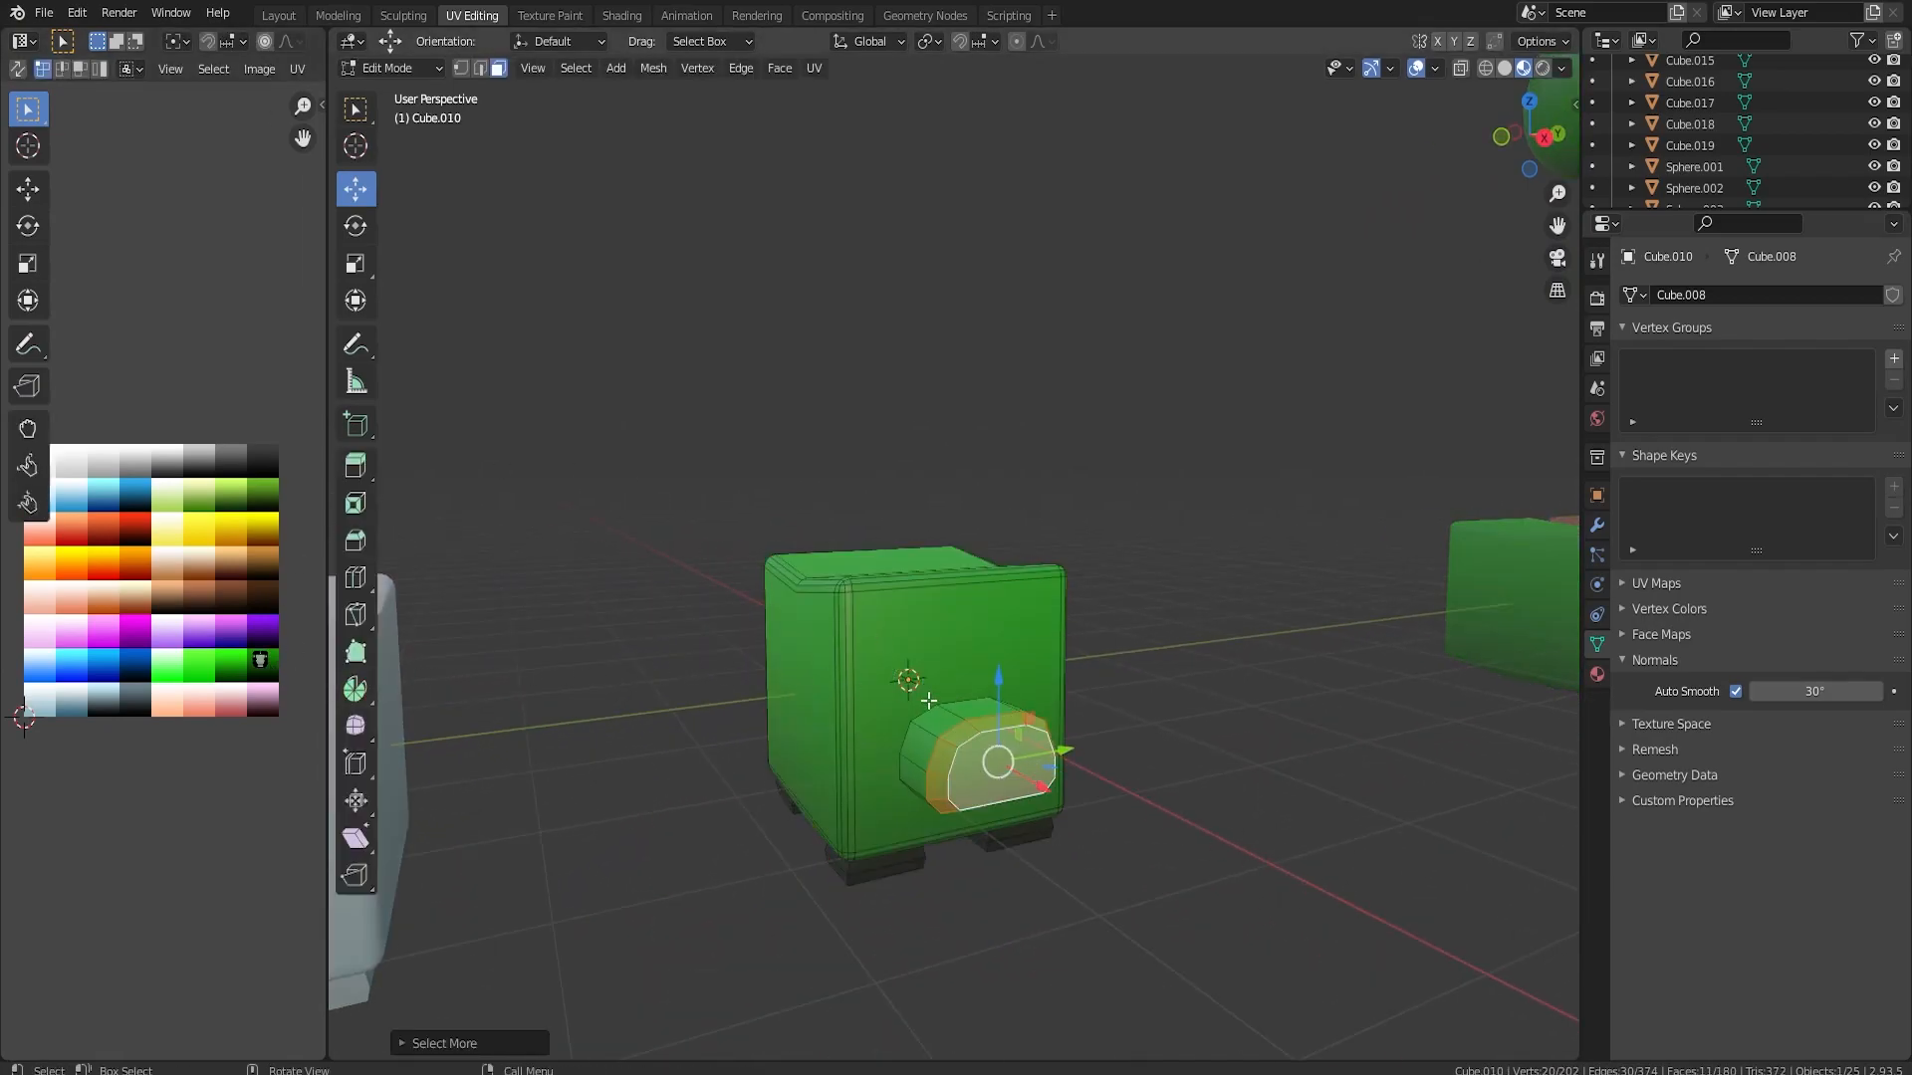
key("a")
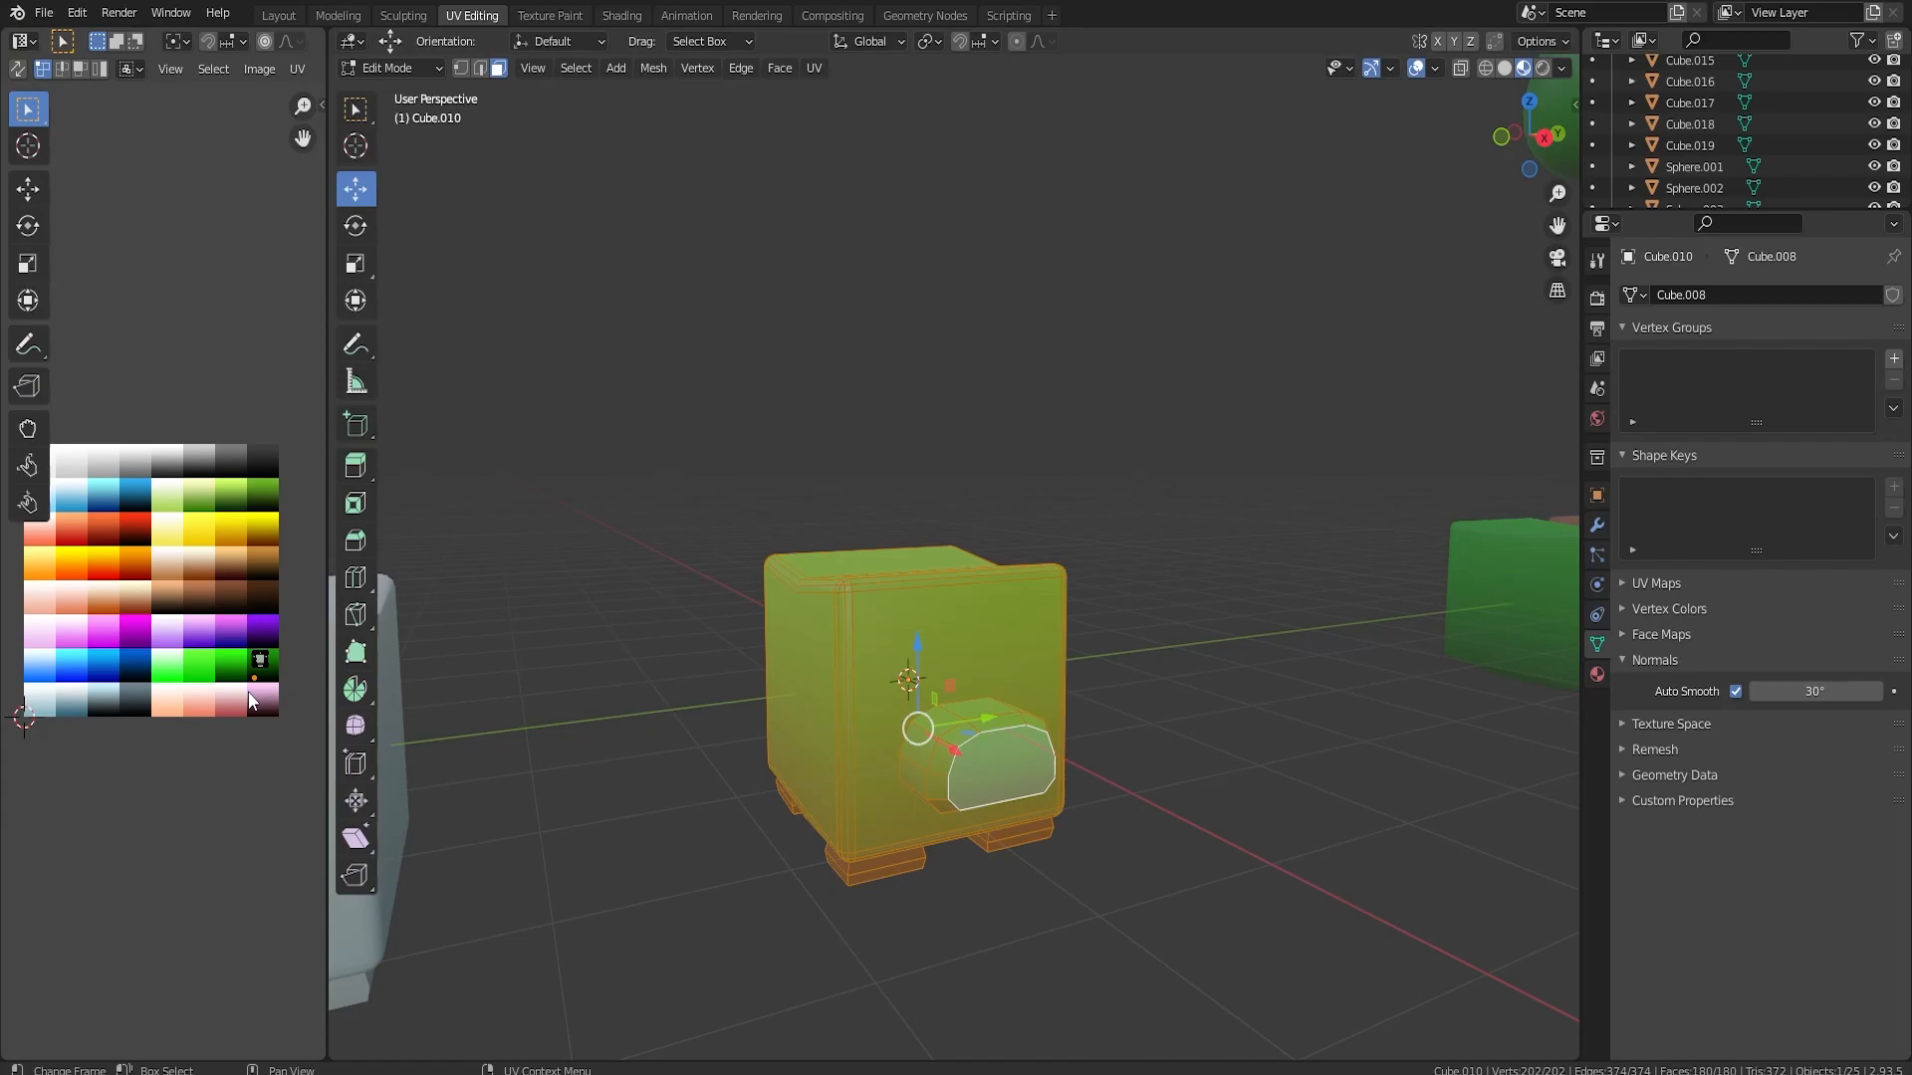
left_click(1002, 749)
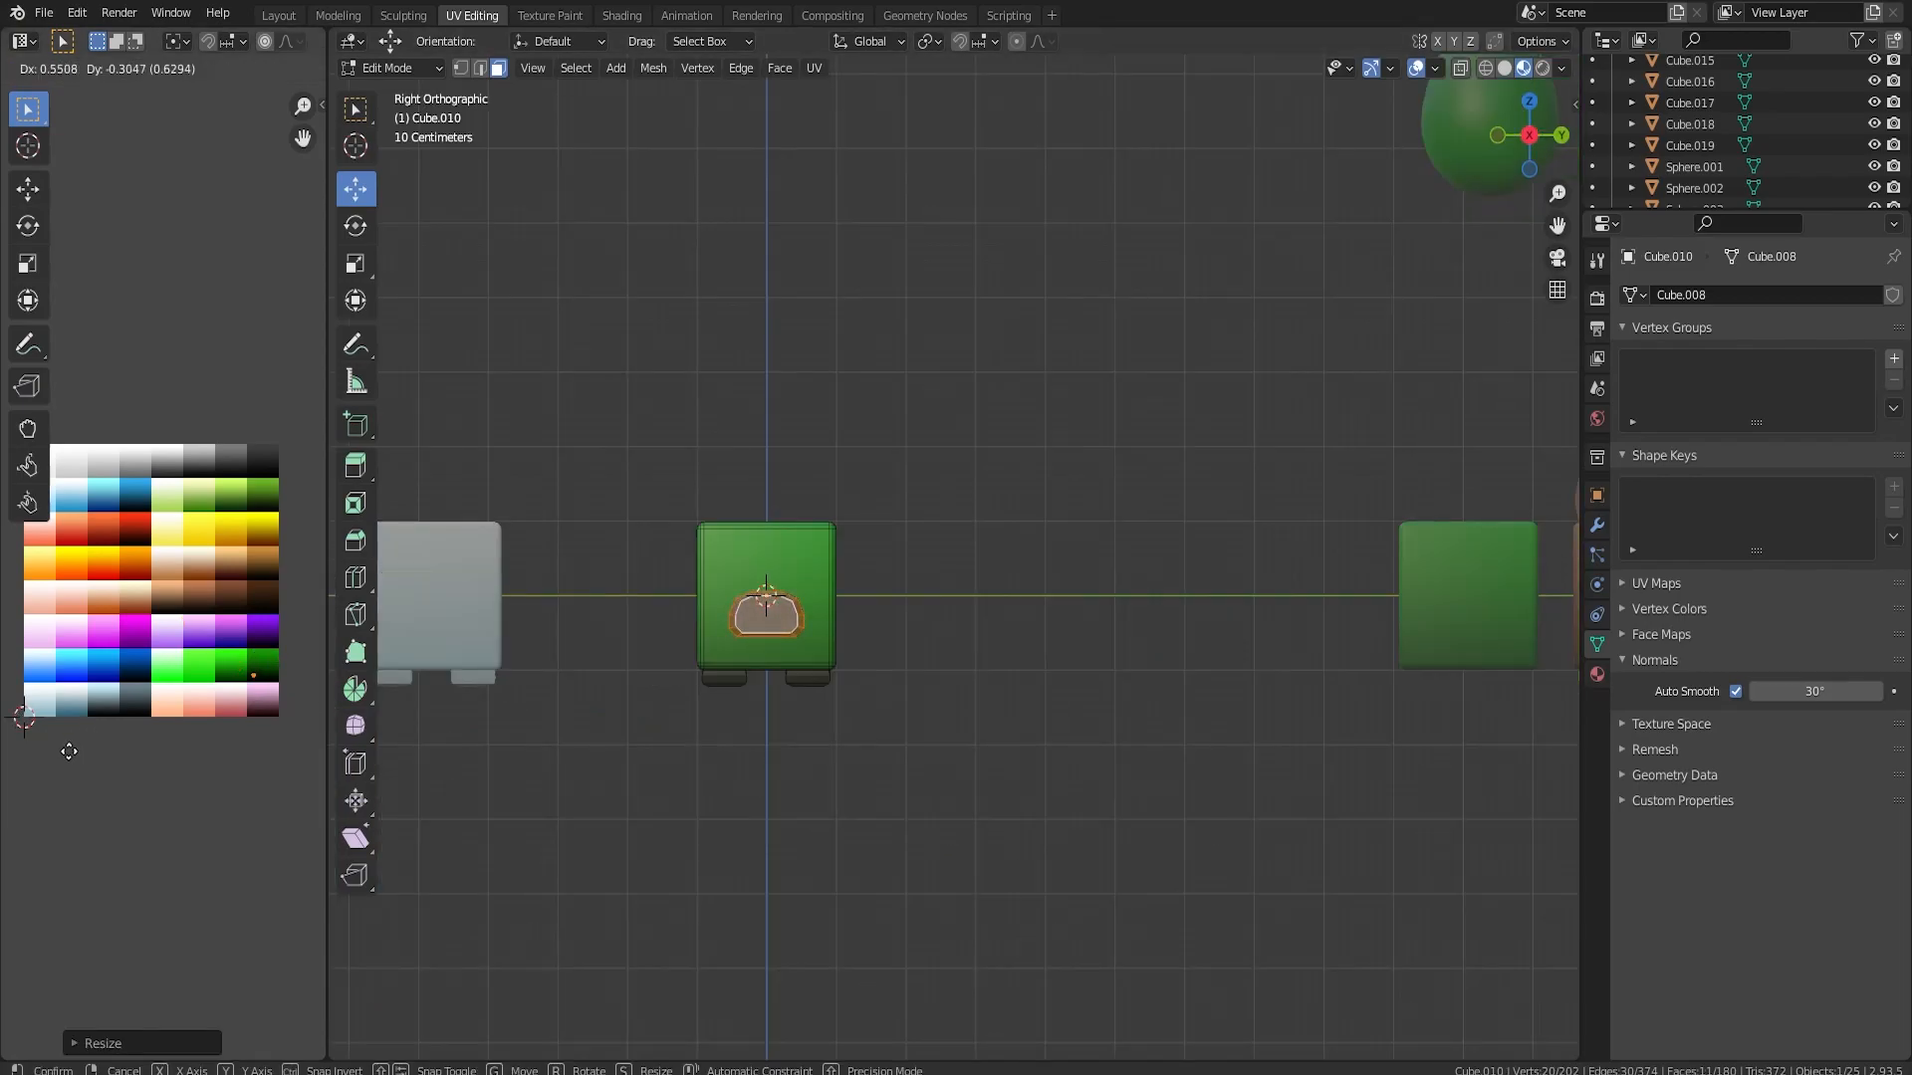
left_click(69, 751)
key("Tab")
middle_click_drag(518, 772, 1180, 789)
key("Tab")
Add one centred loop cut around the length of the snout
key("Tab")
scroll(1205, 731, "up", 3)
key("Tab")
left_click_drag(1175, 803, 1207, 816)
middle_click_drag(1271, 791, 1292, 727)
key("ctrl+r")
left_click(1258, 618)
right_click(1257, 618)
Reshape the top of the snout by lowering its upper edges along Z with proportional editing
left_click(1274, 595)
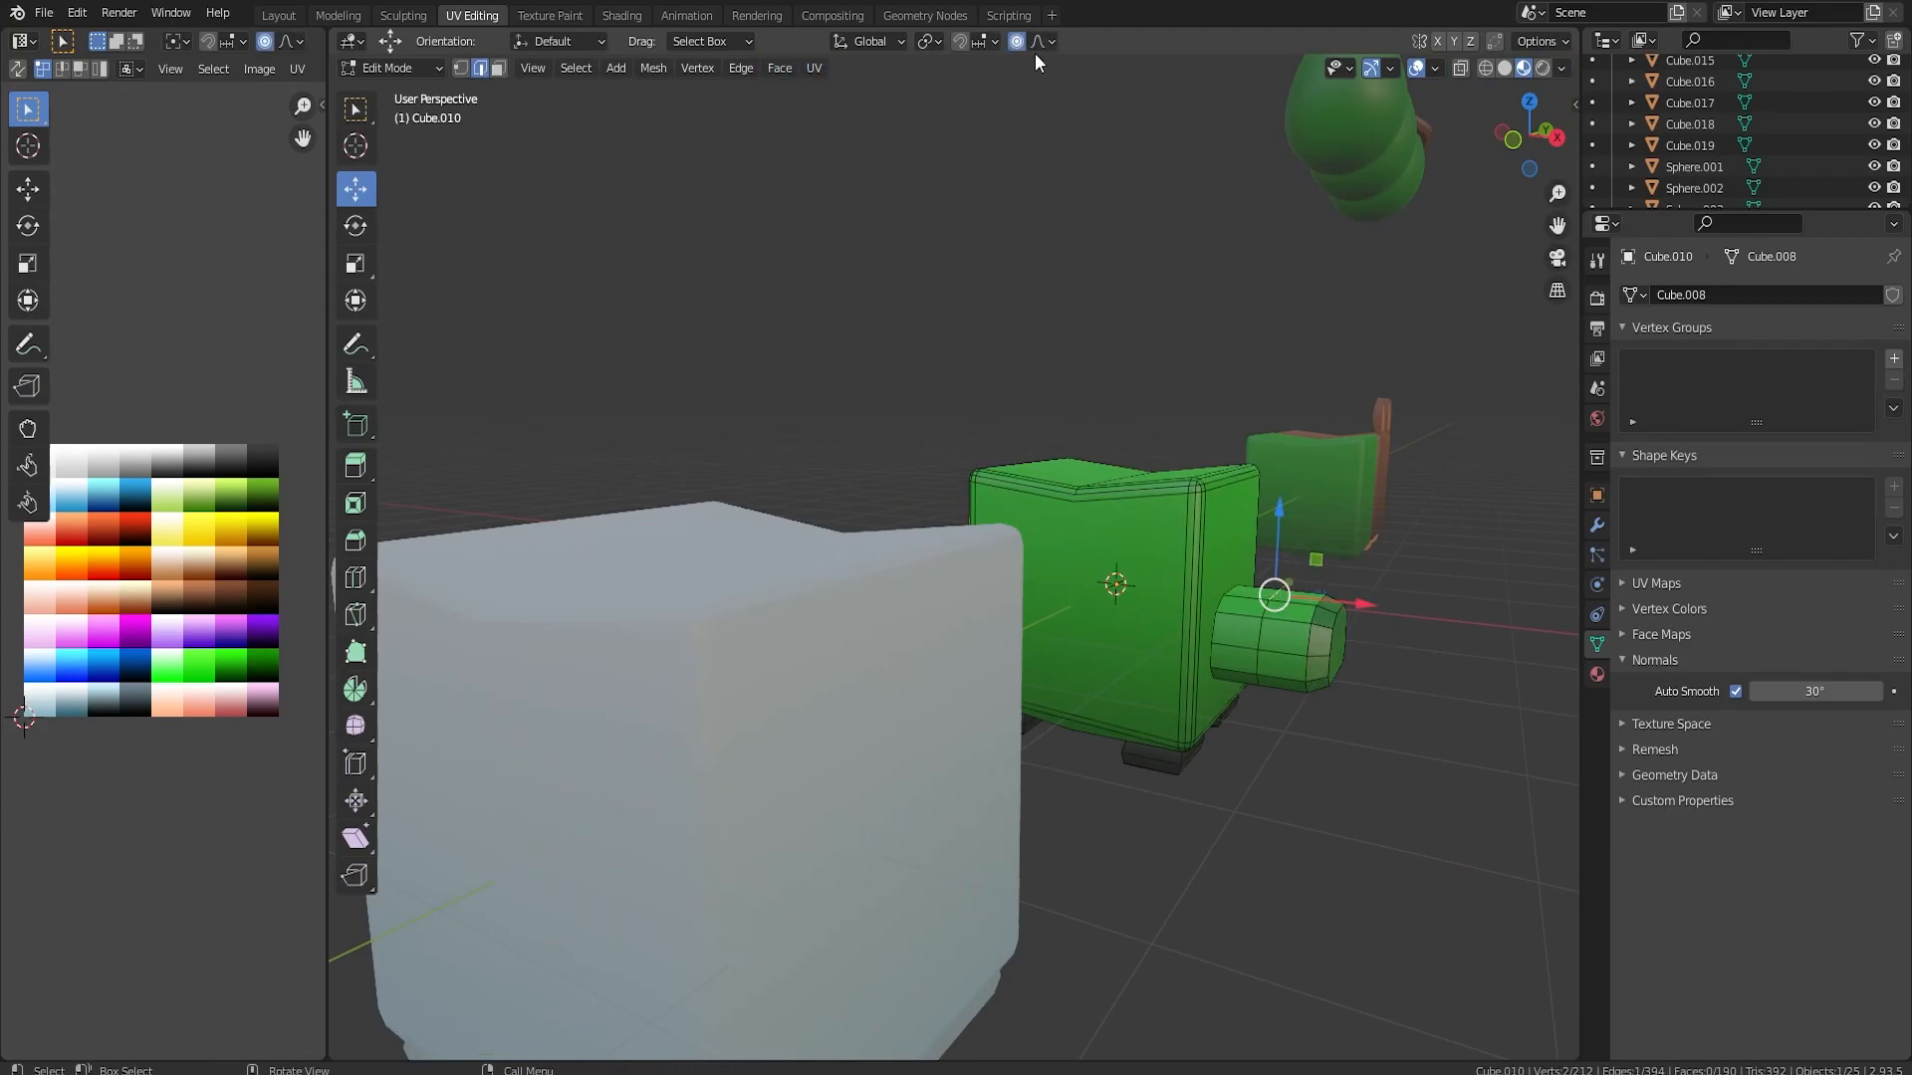
left_click_drag(1272, 510, 1276, 529)
middle_click_drag(1264, 617, 1238, 551)
scroll(1245, 600, "up", 4)
middle_click_drag(1332, 599, 1281, 520)
left_click(1283, 418)
scroll(1283, 413, "down", 2)
middle_click_drag(1285, 403, 1297, 454)
key("Tab")
Duplicate the three underside faces of the snout and shift the copy slightly down
middle_click_drag(1230, 586, 1315, 571)
scroll(1018, 596, "up", 2)
key("Tab")
left_click(1129, 385)
left_click(502, 70)
left_click(1141, 377)
left_click(1181, 354, "shift")
left_click(1210, 338, "shift")
key("shift+d")
right_click(1211, 338)
left_click_drag(1165, 307, 1168, 324)
Extrude the duplicated underside faces beneath the snout into a thin lower jaw and scale its end slightly down
key("e")
left_click(1227, 418)
middle_click_drag(1228, 418, 1382, 573)
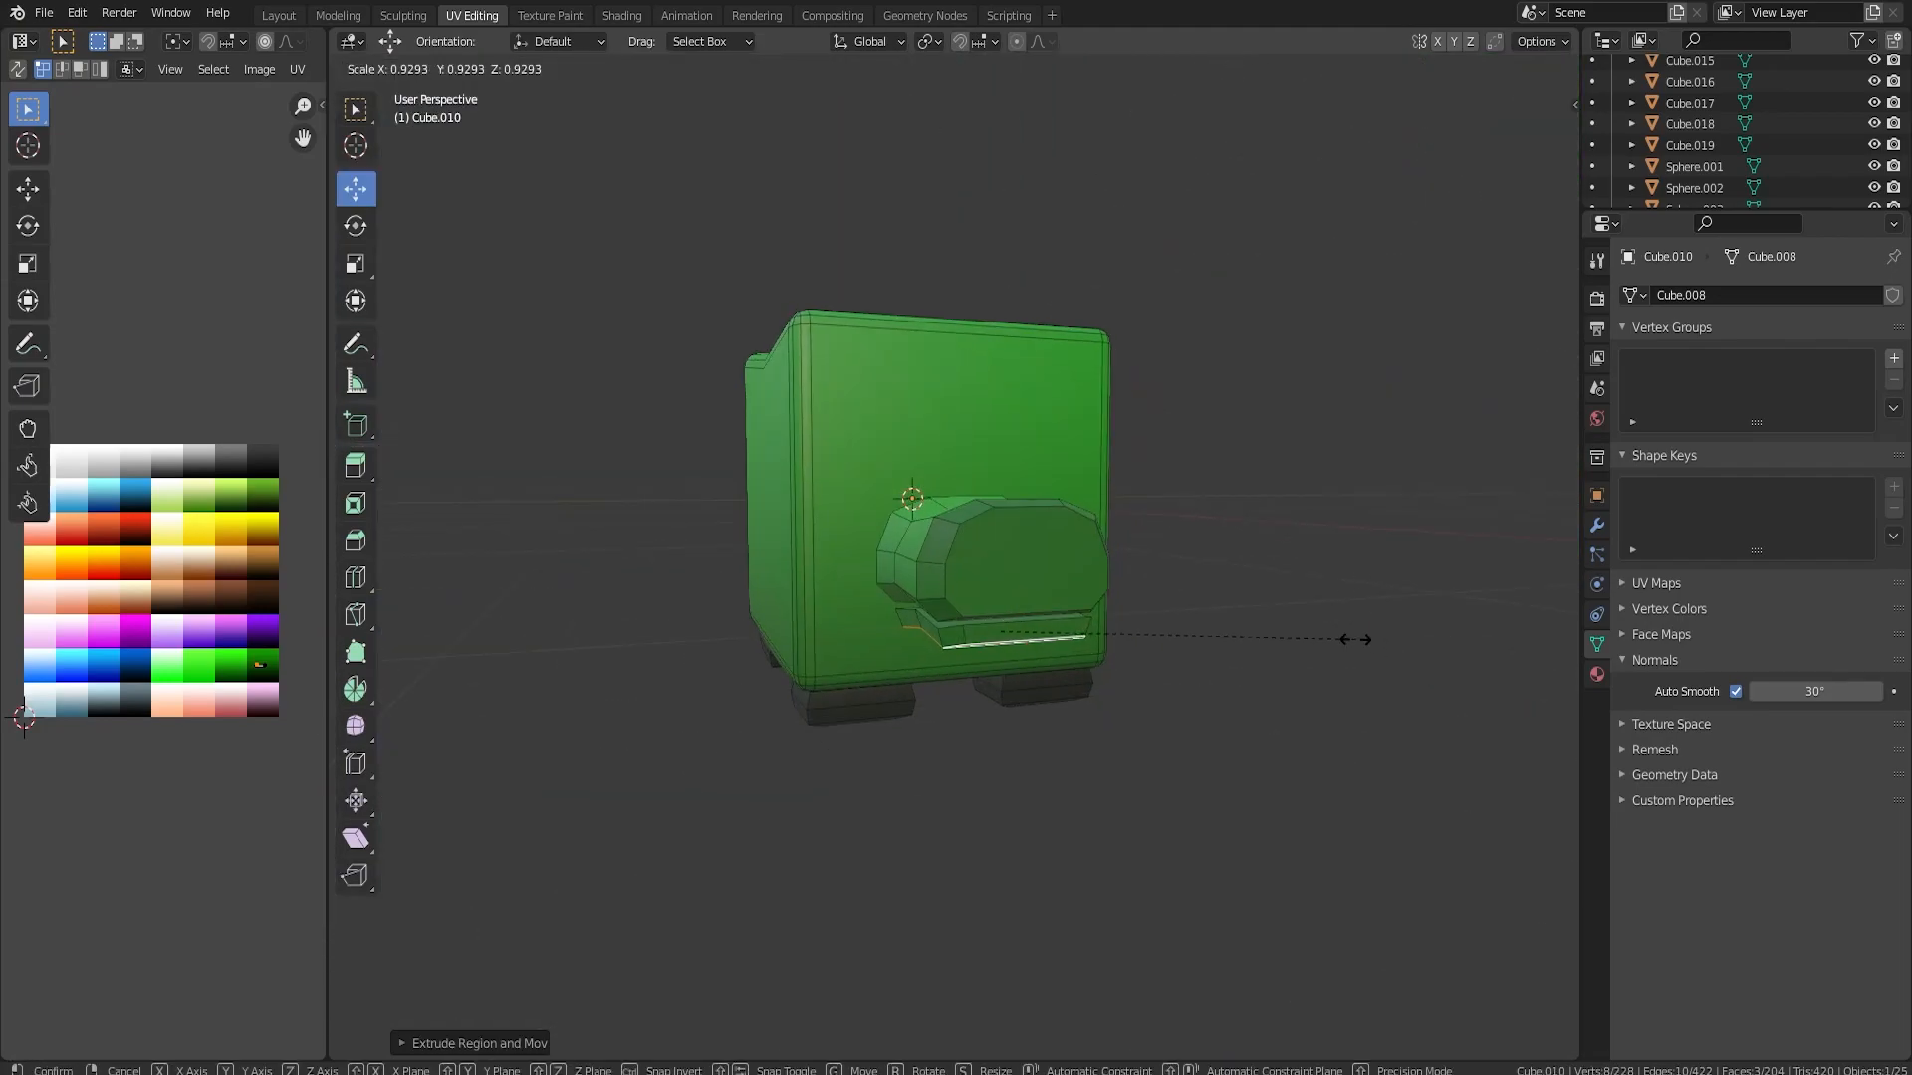
key("Tab")
middle_click_drag(1221, 600, 1364, 598)
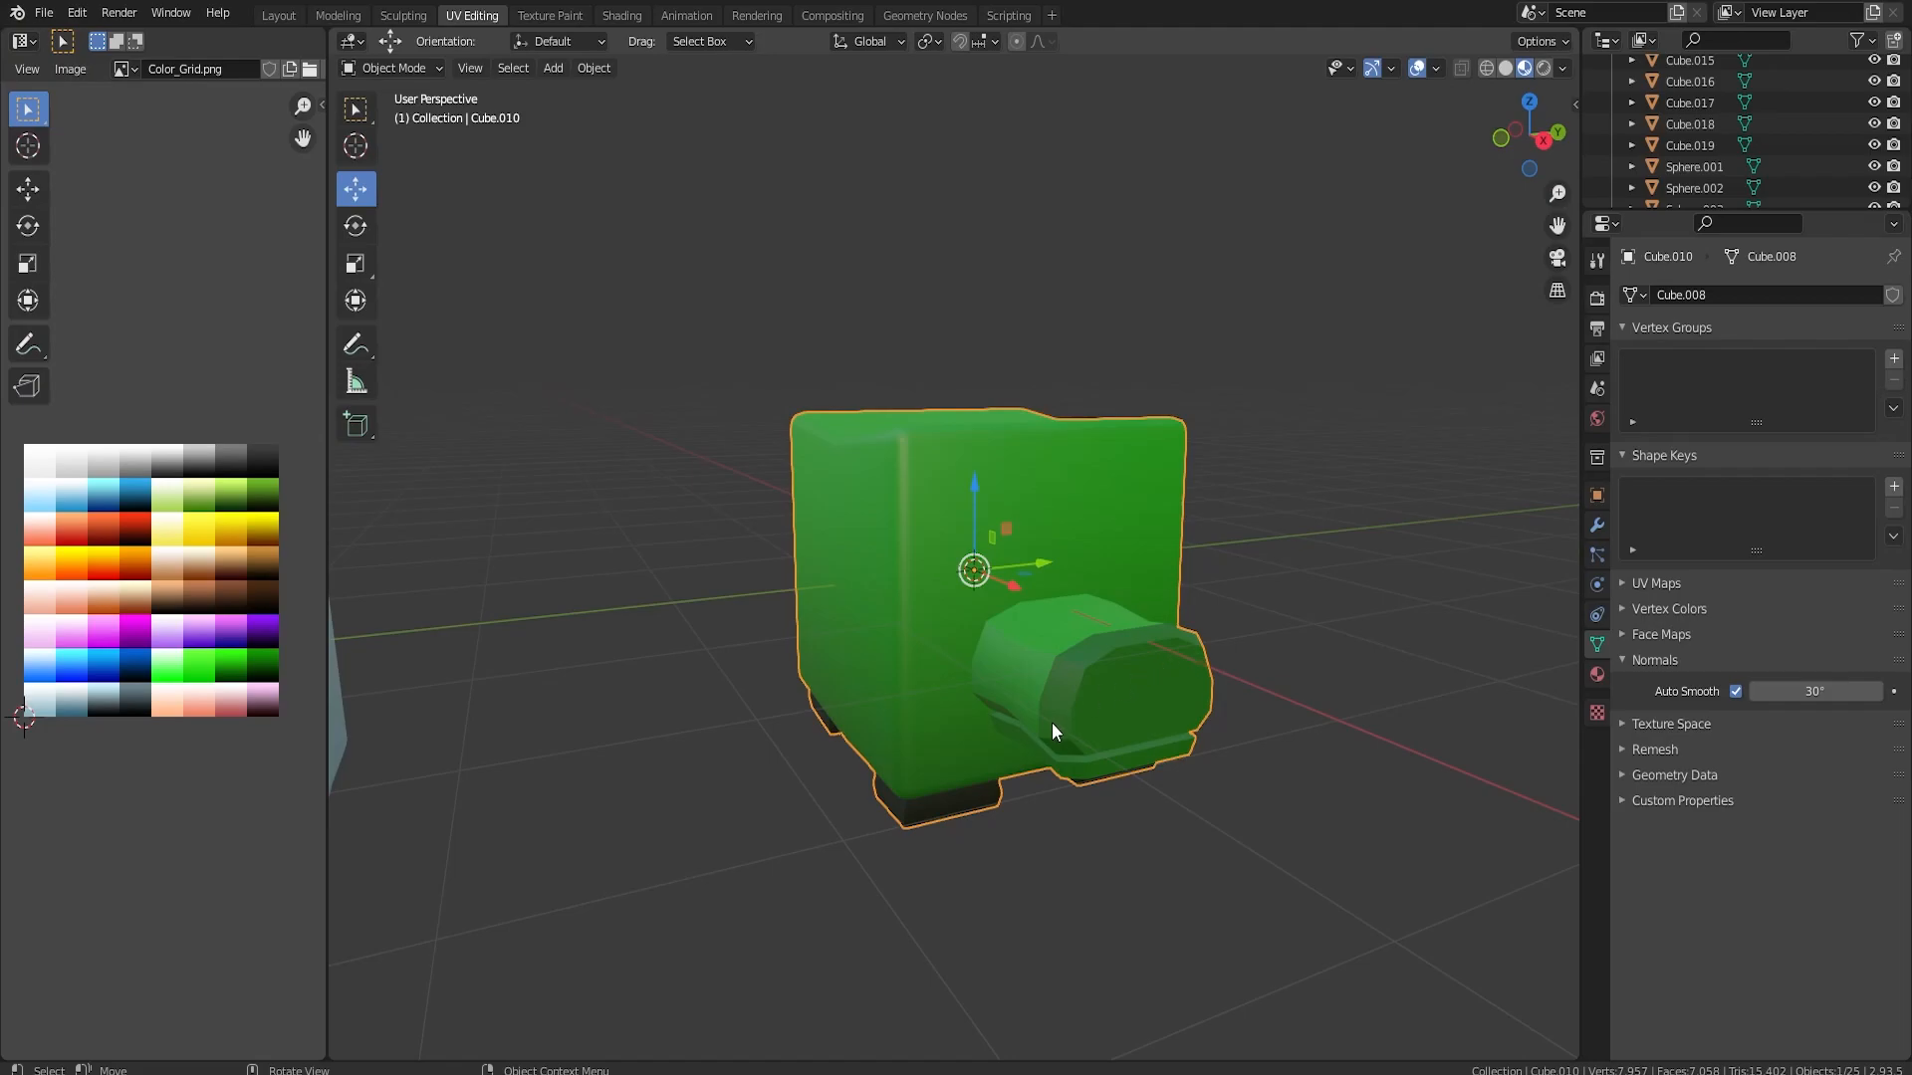
Move the green snouted animal along Y to the end of the row, beside the brown bear cube
middle_click_drag(936, 560, 1008, 641)
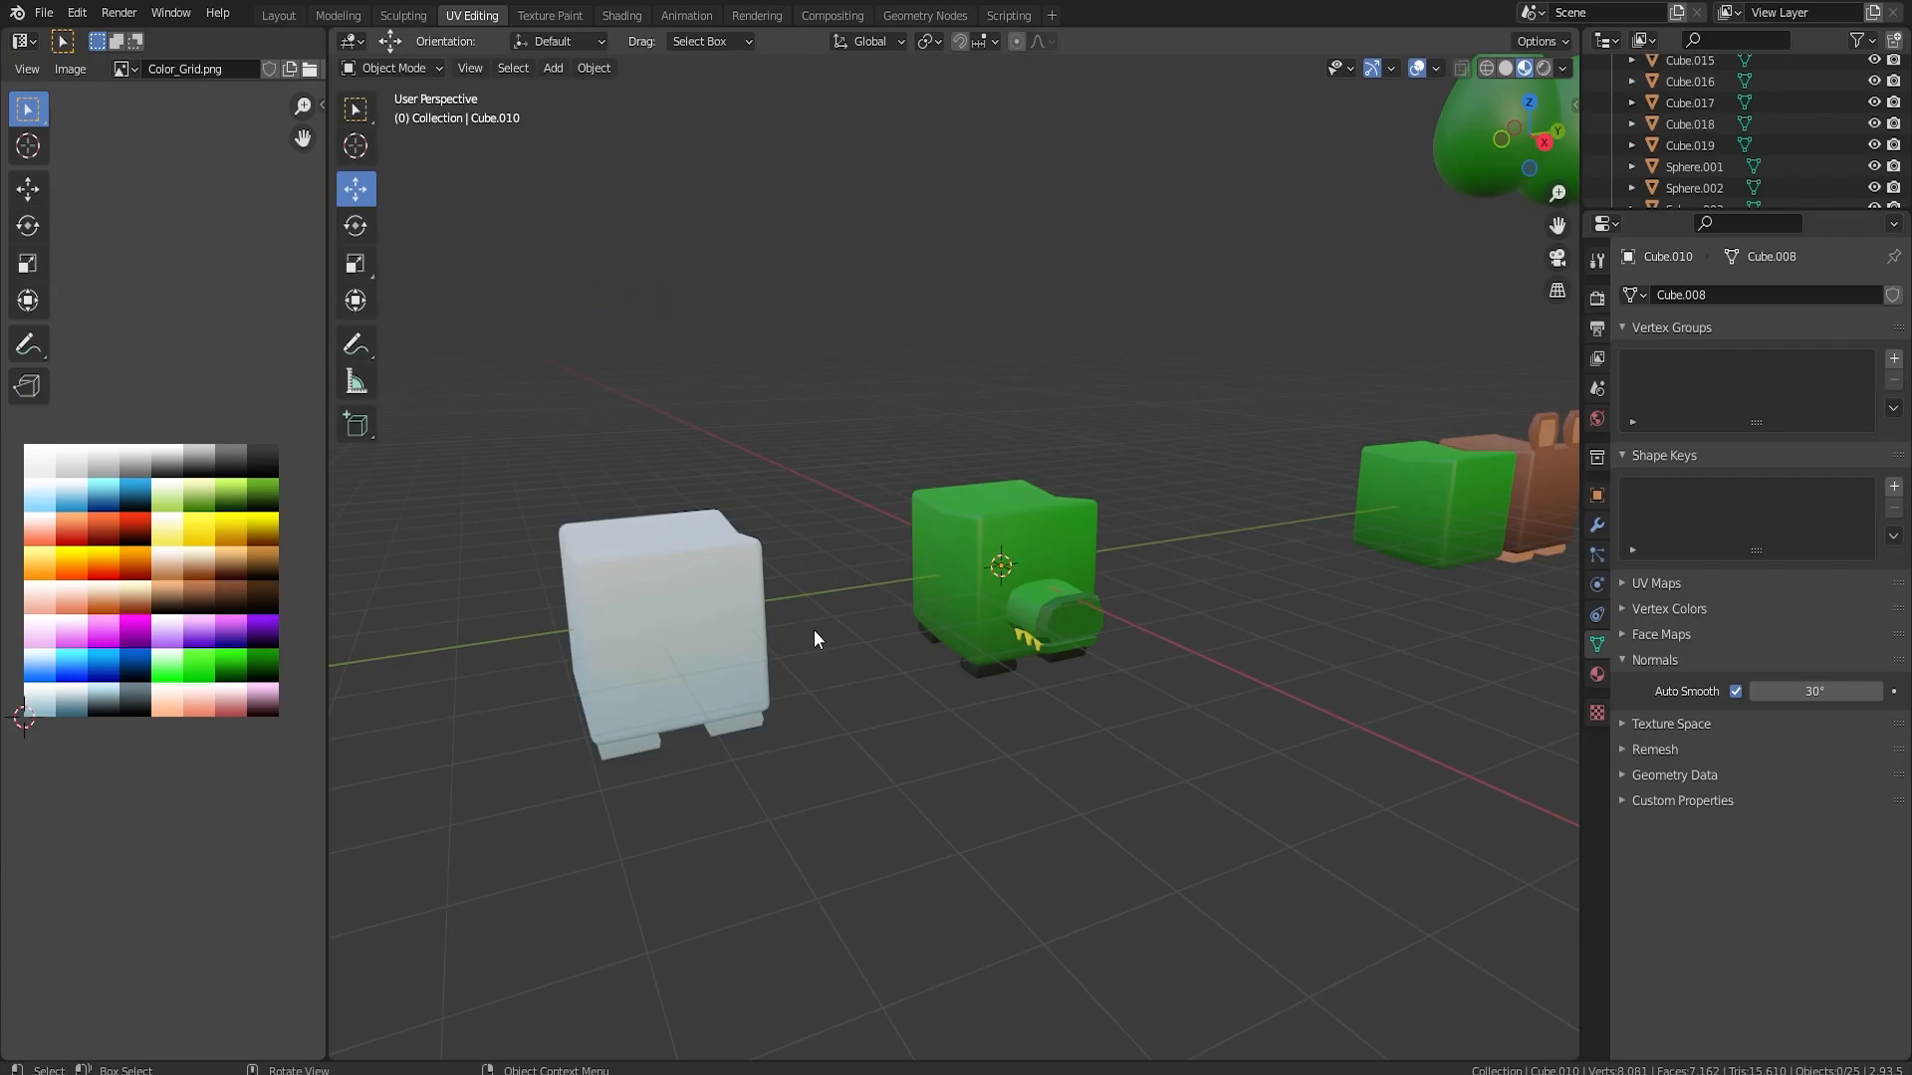
middle_click_drag(920, 565, 1054, 588)
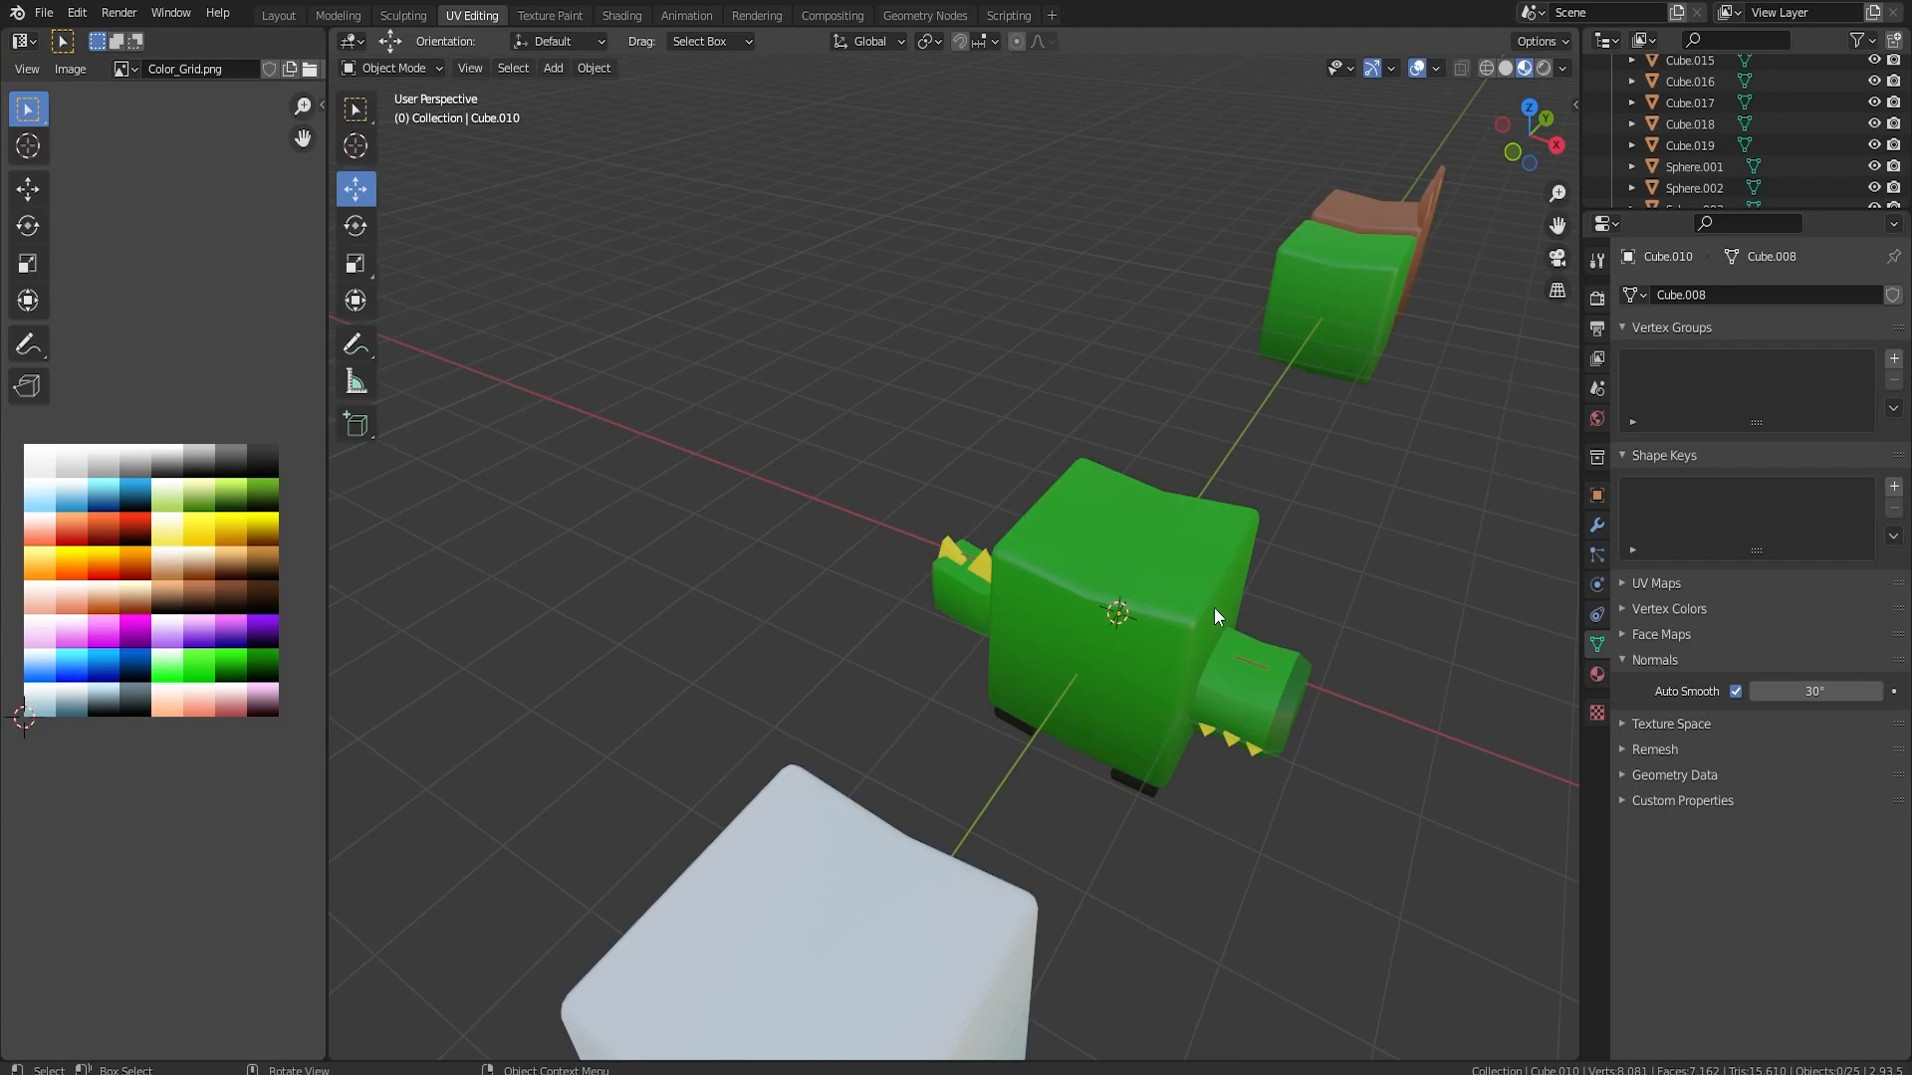
middle_click_drag(1344, 538, 1153, 568)
scroll(1026, 583, "down", 2)
left_click(898, 597)
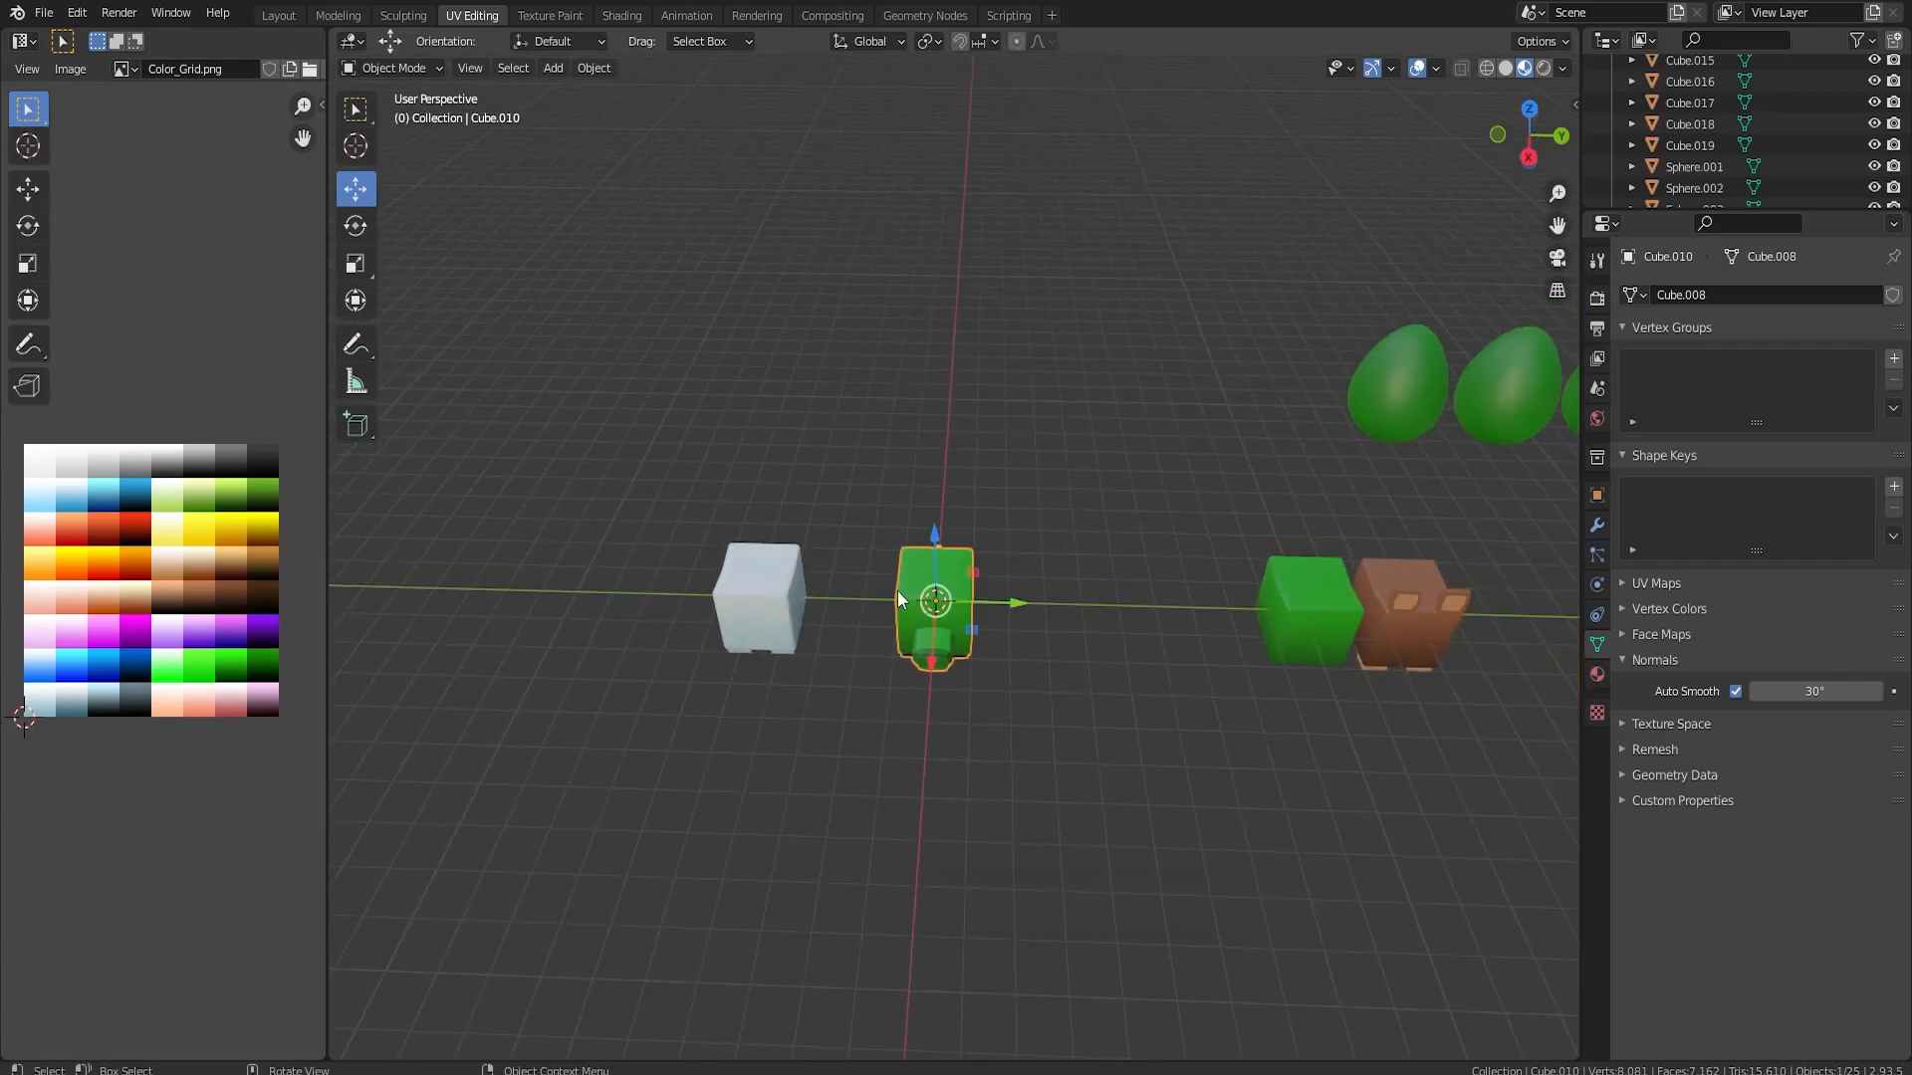
left_click_drag(1011, 604, 1450, 600)
middle_click_drag(1450, 599, 1155, 542, "shift")
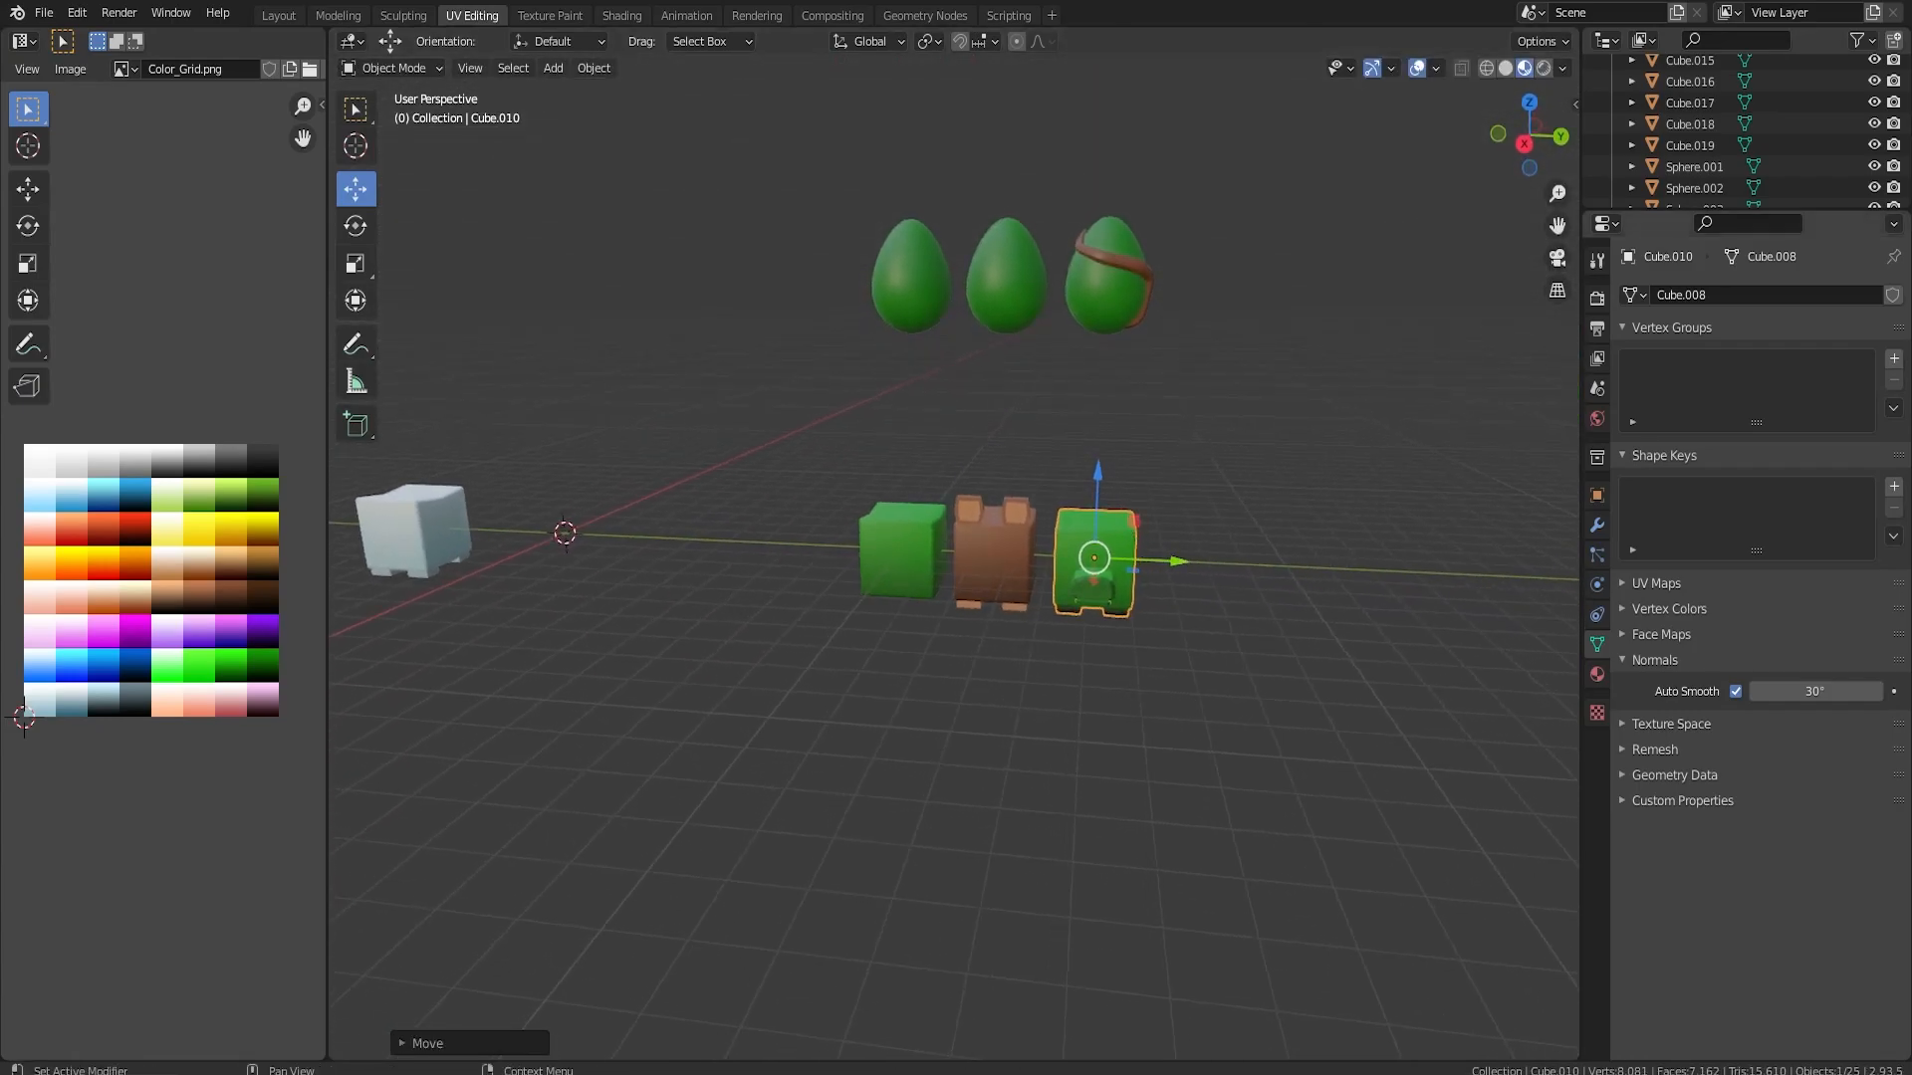
Duplicate the blank white block with feet and move the copy along Y until it is centred on the world origin
left_click(440, 524)
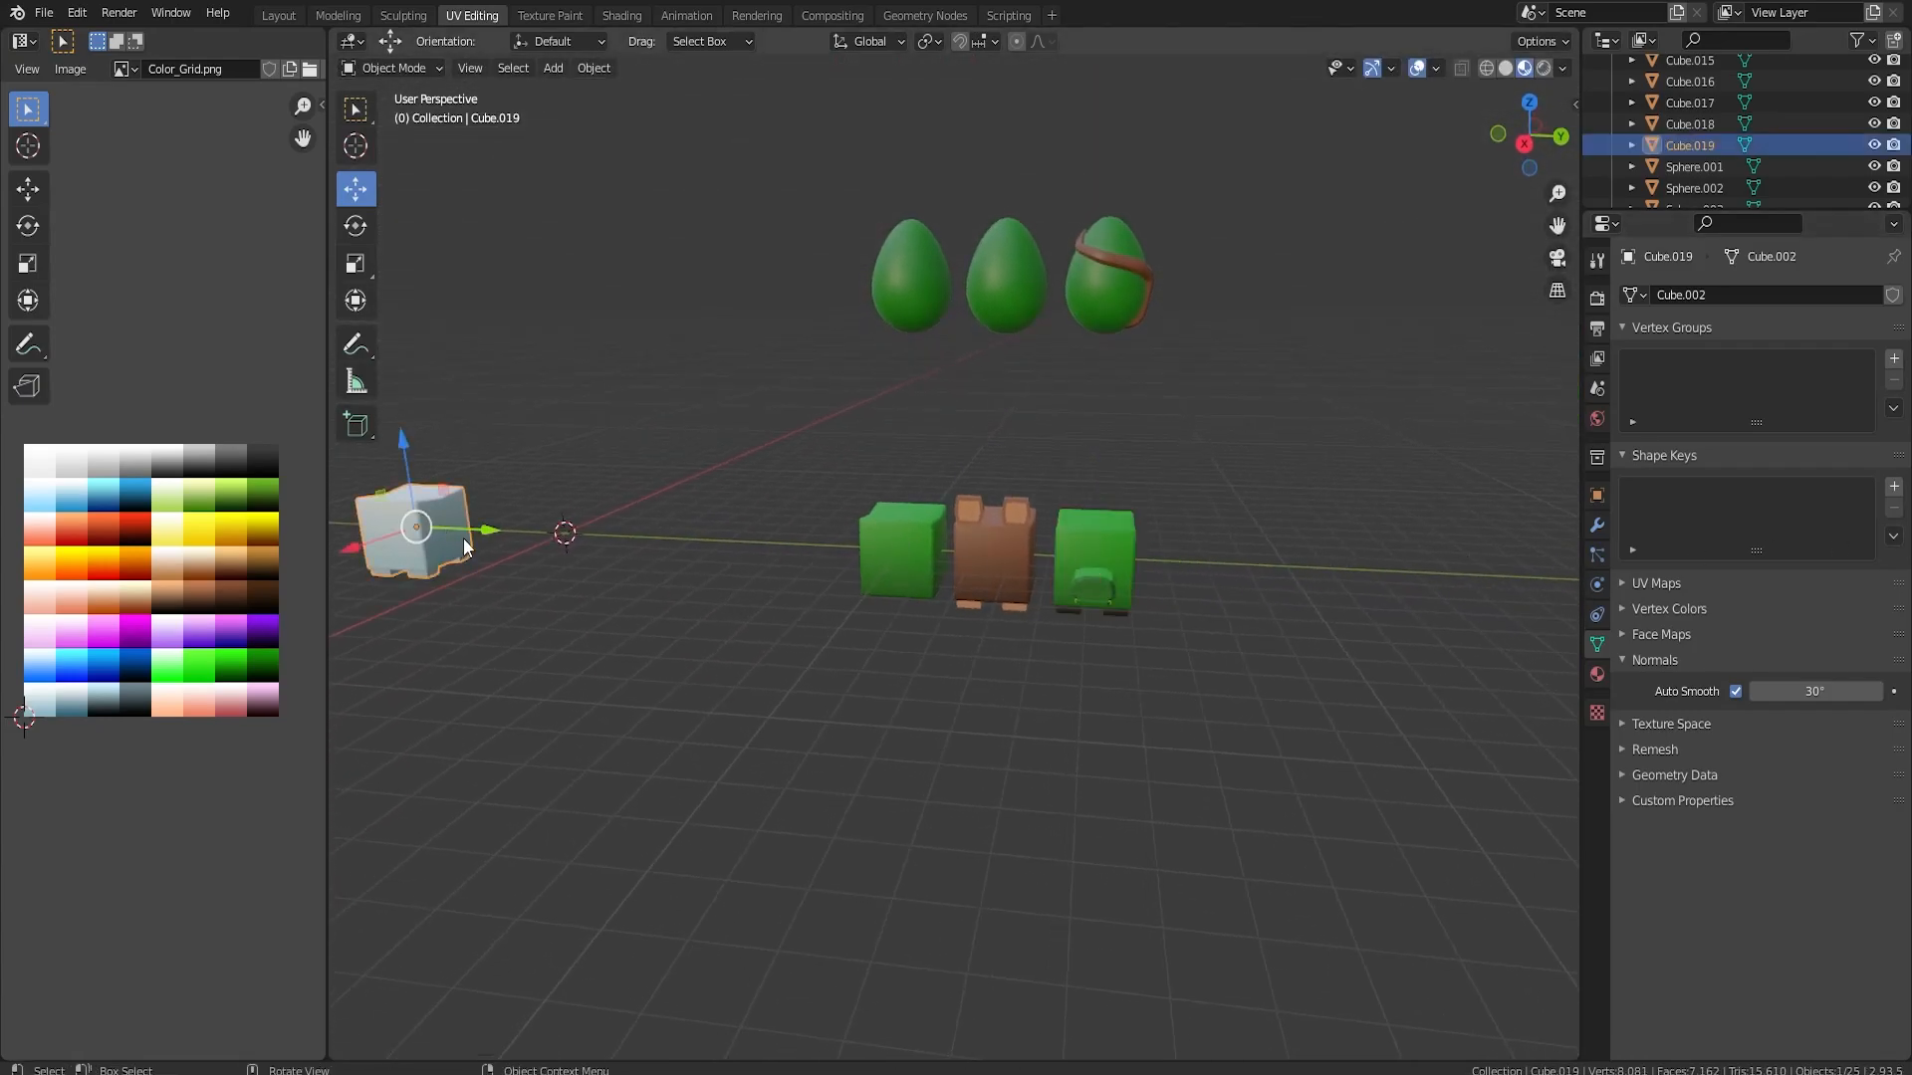
key("shift+d")
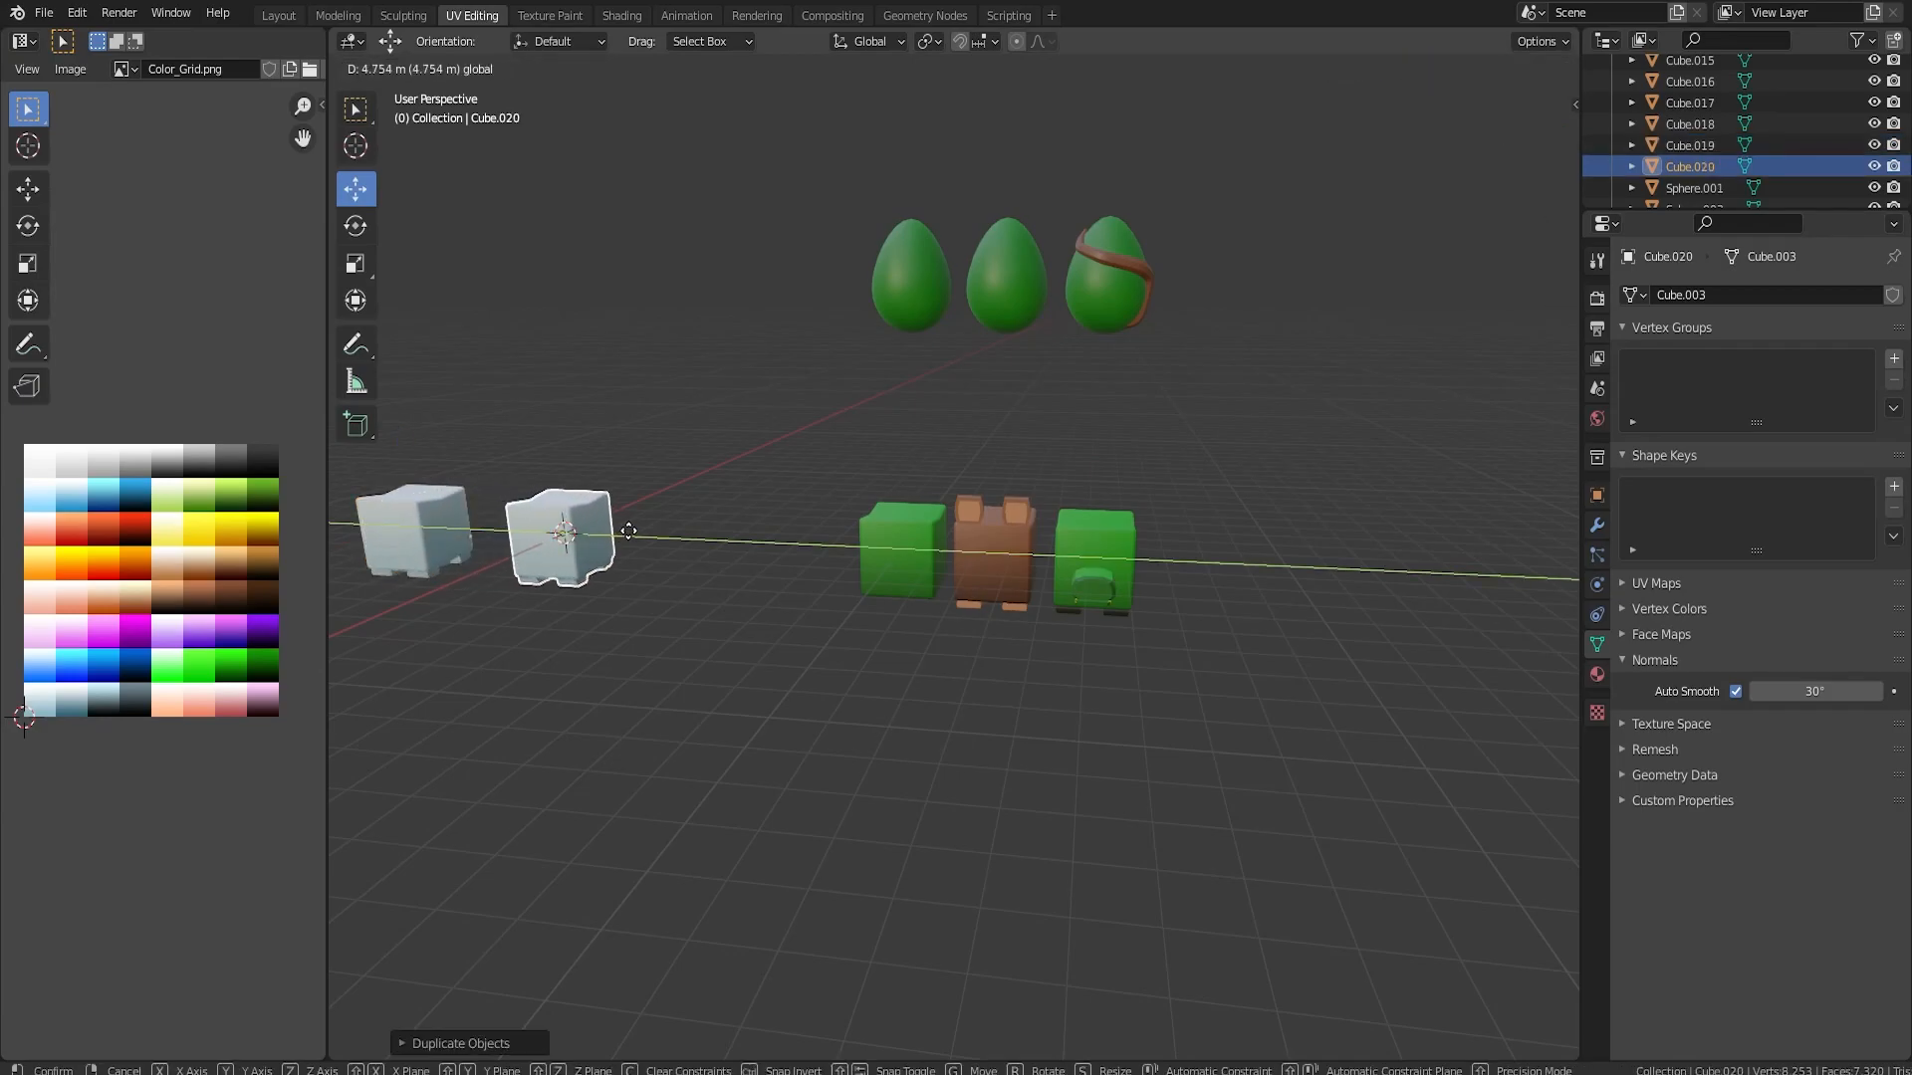
left_click(692, 551)
middle_click_drag(798, 575, 1246, 697)
scroll(1247, 715, "up", 5)
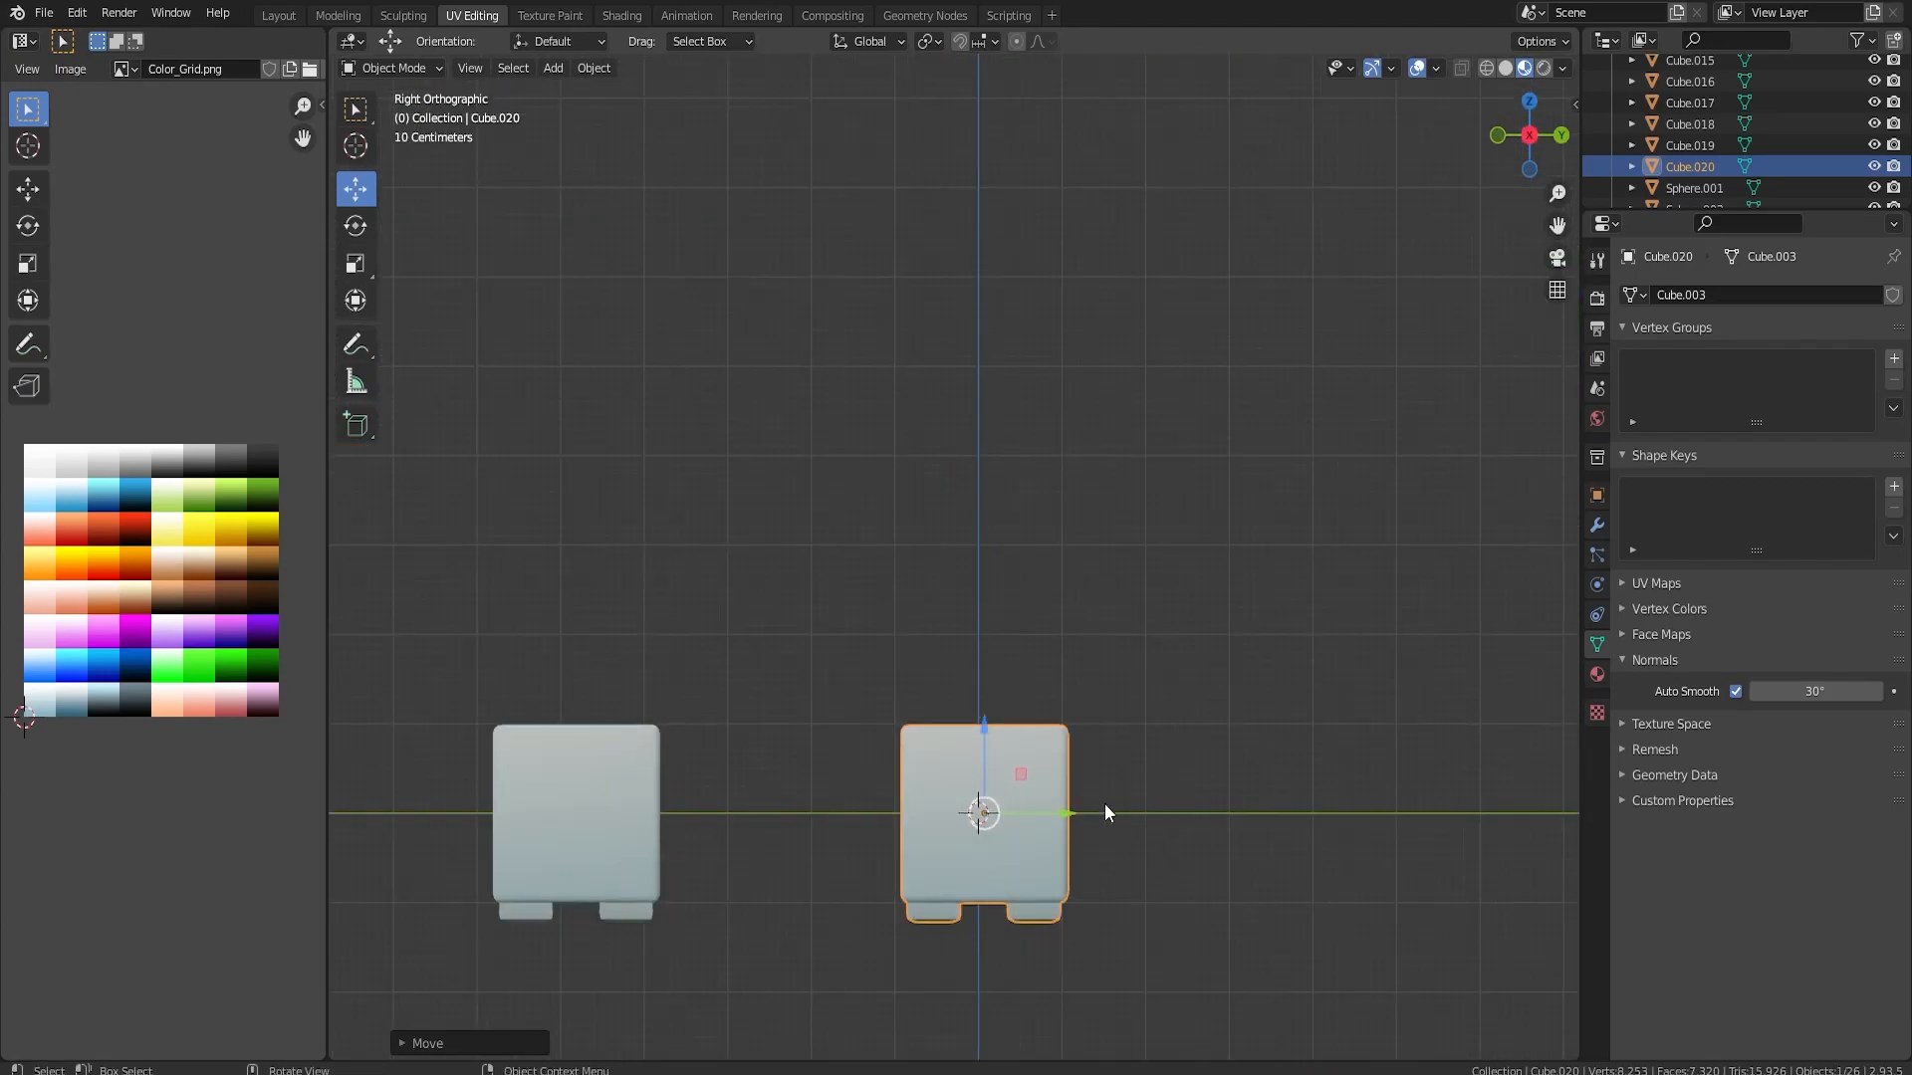
left_click_drag(1057, 812, 1052, 812)
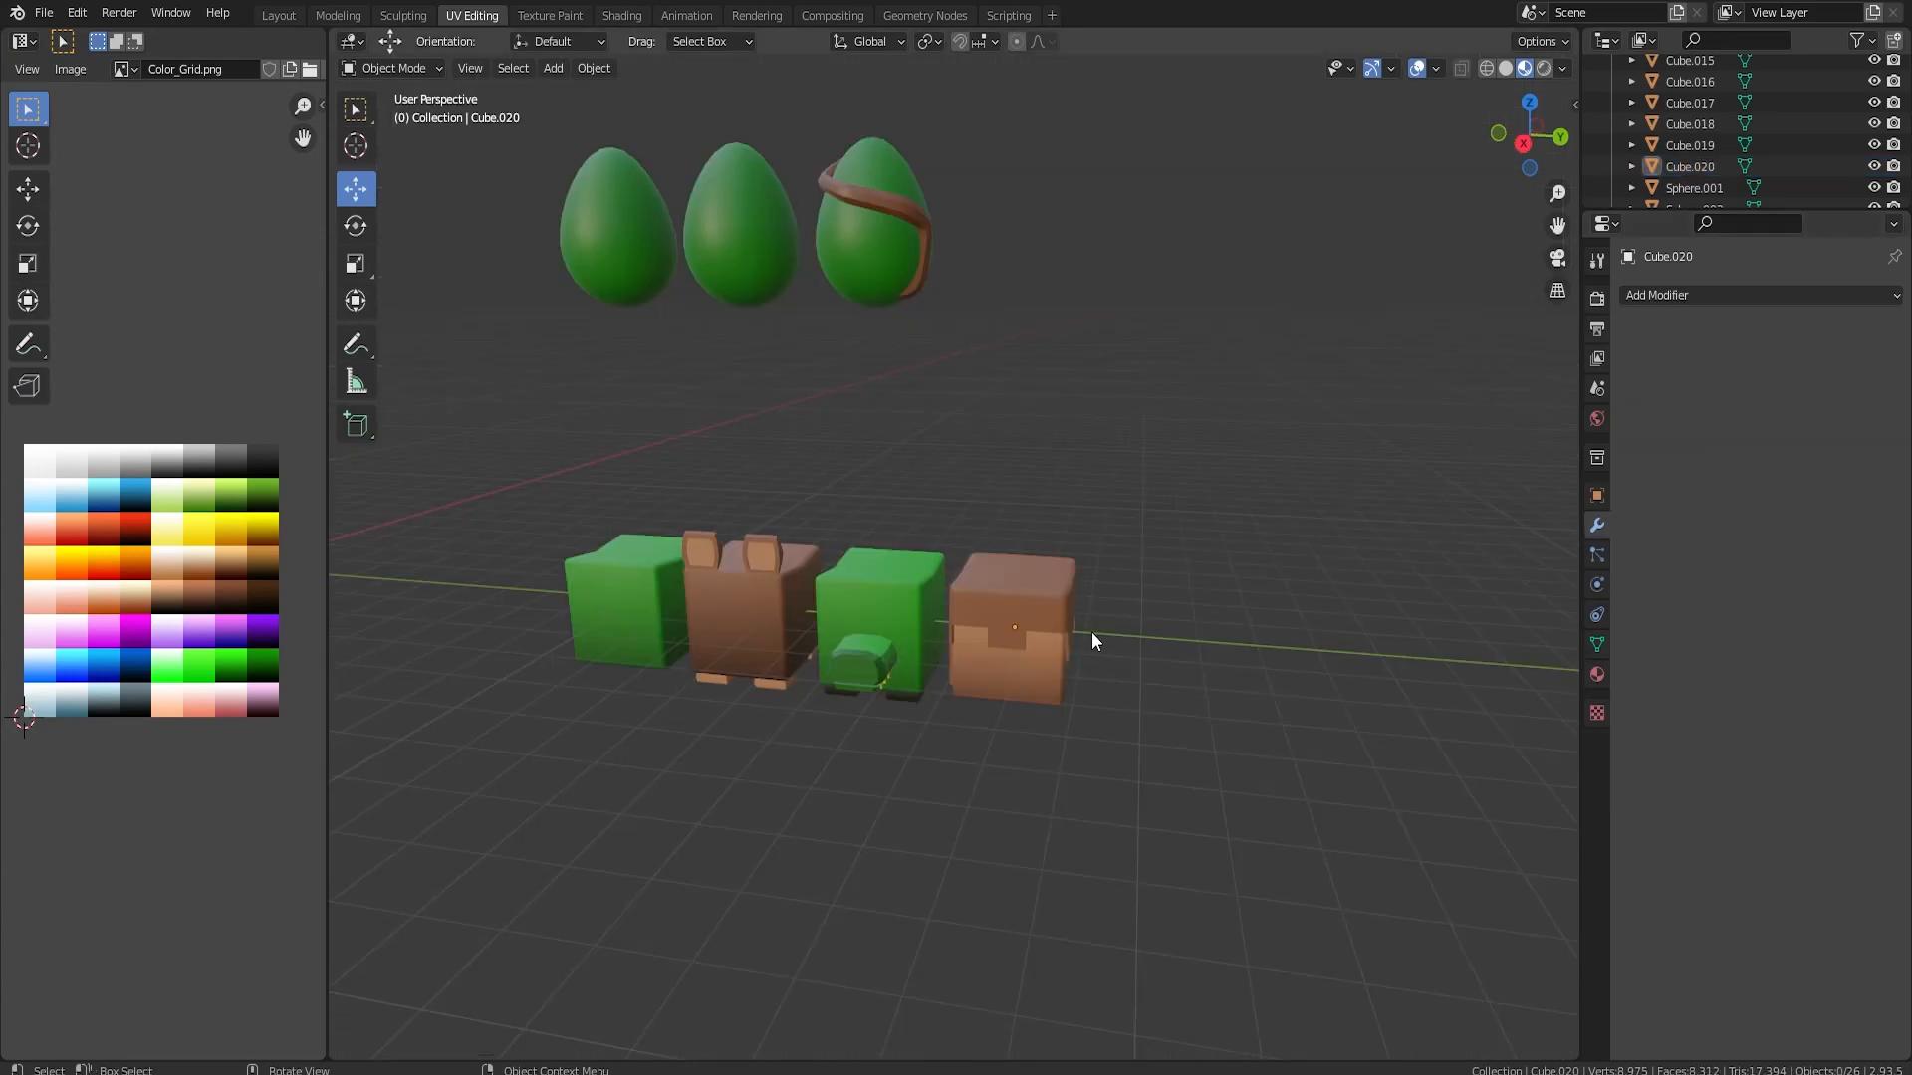
Flare the base of the brown block by scaling its central bottom face up about 1.43 with smooth proportional editing, size about 1.77
middle_click_drag(1091, 631, 1033, 619)
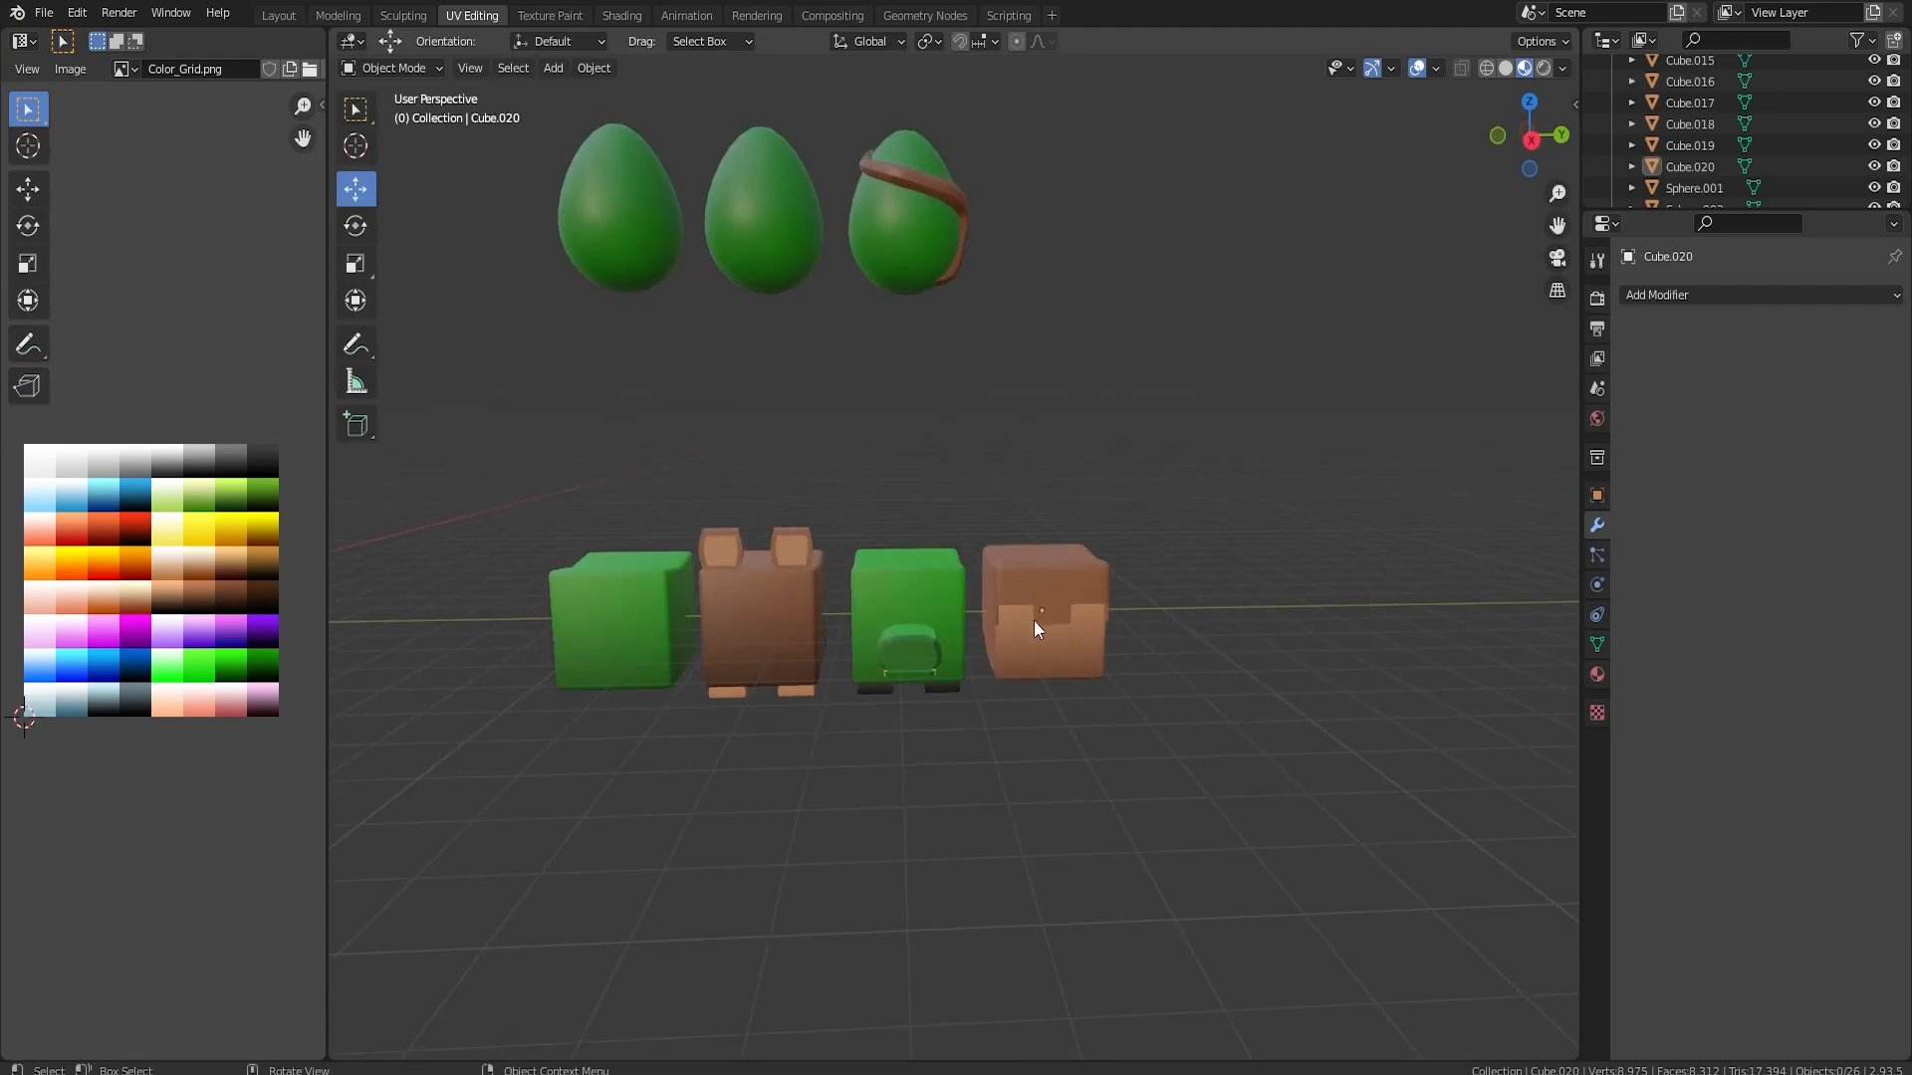
middle_click_drag(1012, 608, 1089, 468)
key("Tab")
scroll(1109, 597, "up", 4)
left_click(1086, 495)
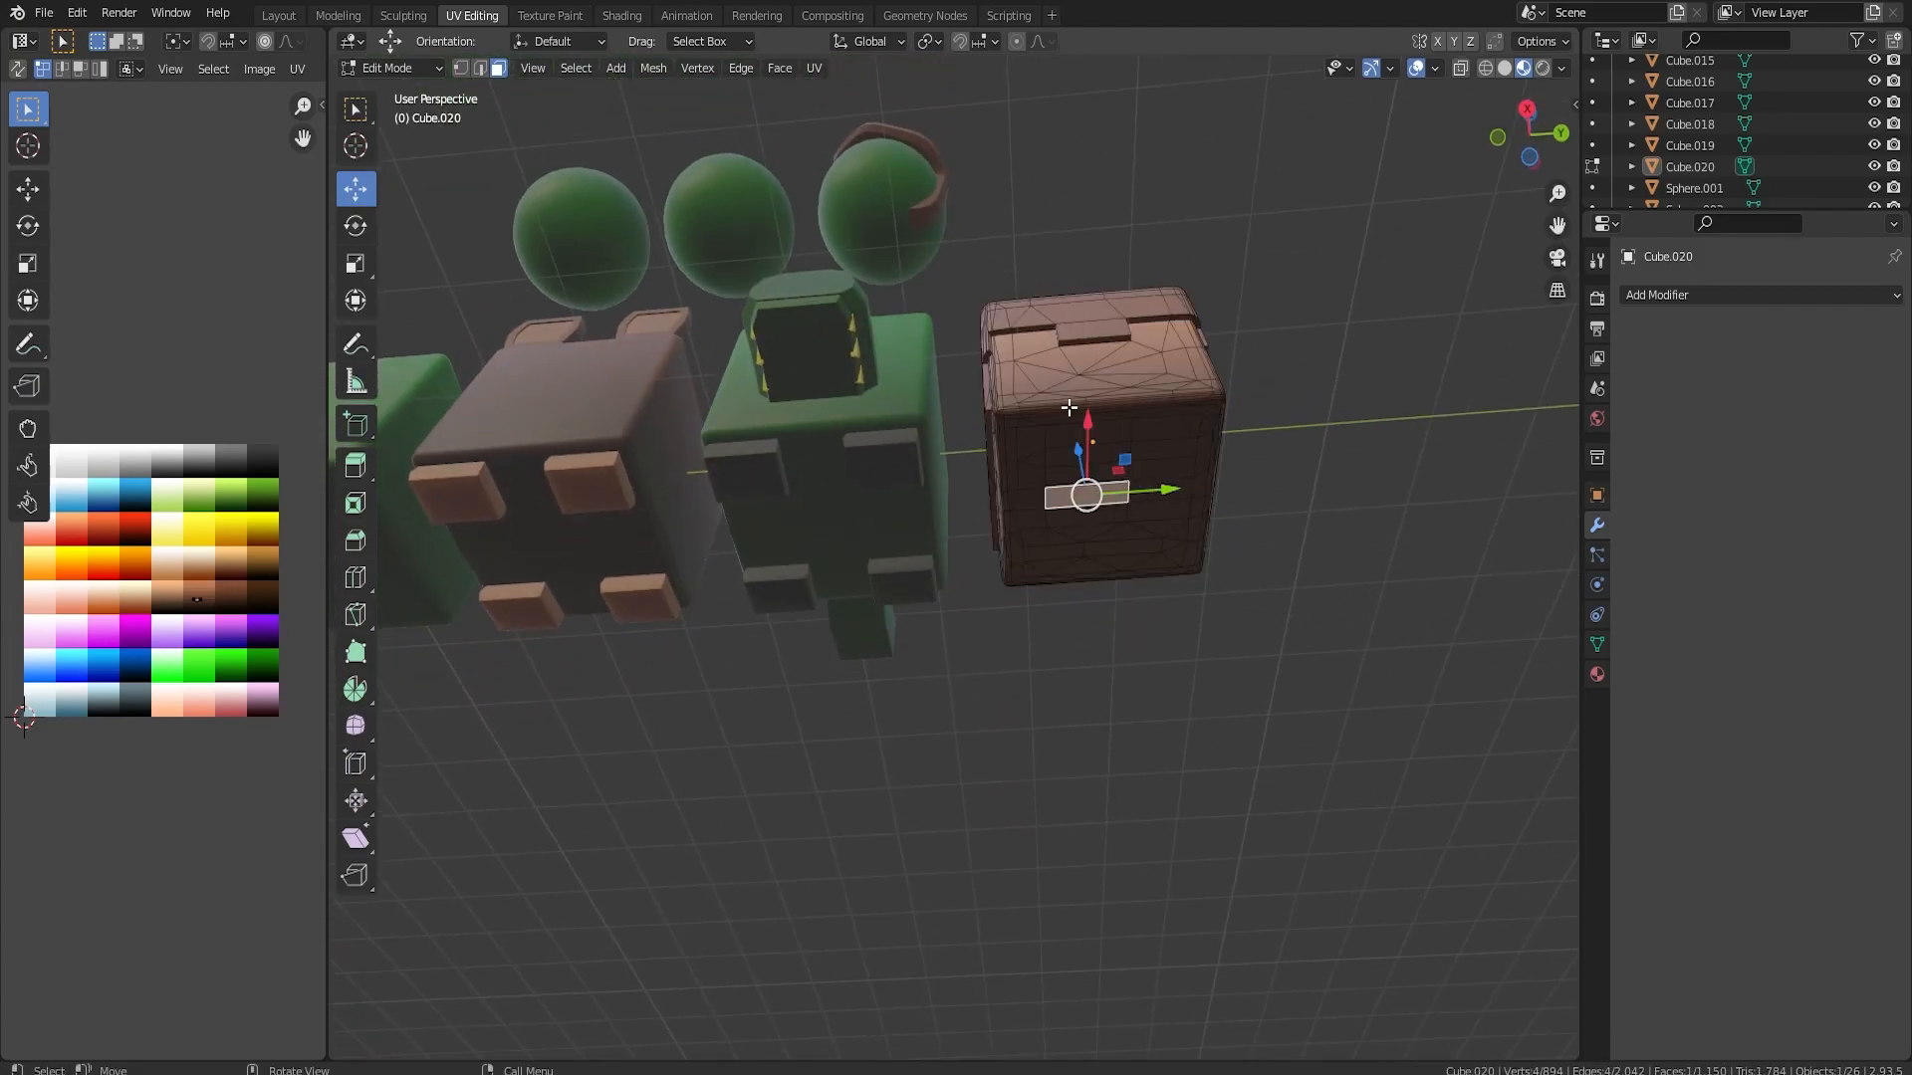
middle_click_drag(1272, 401, 1224, 537)
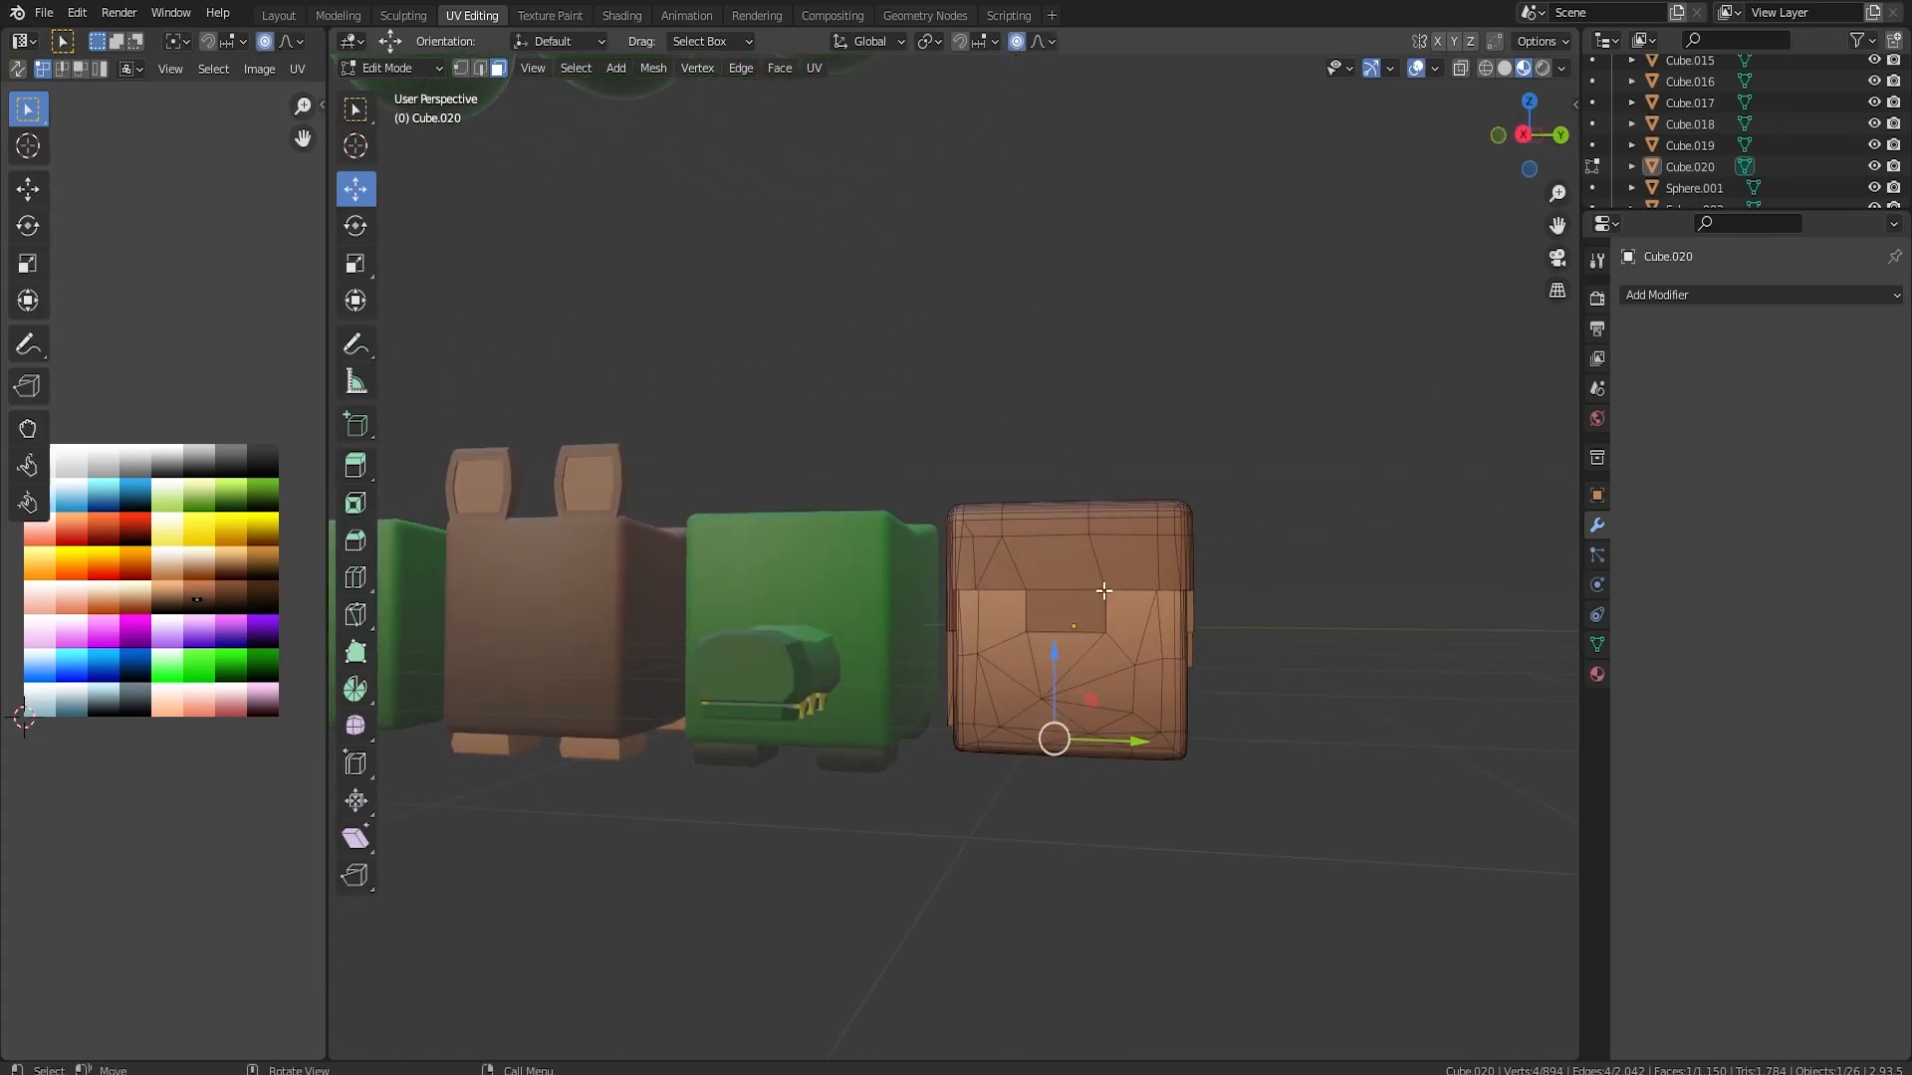
middle_click_drag(1144, 643, 1160, 625)
key("g")
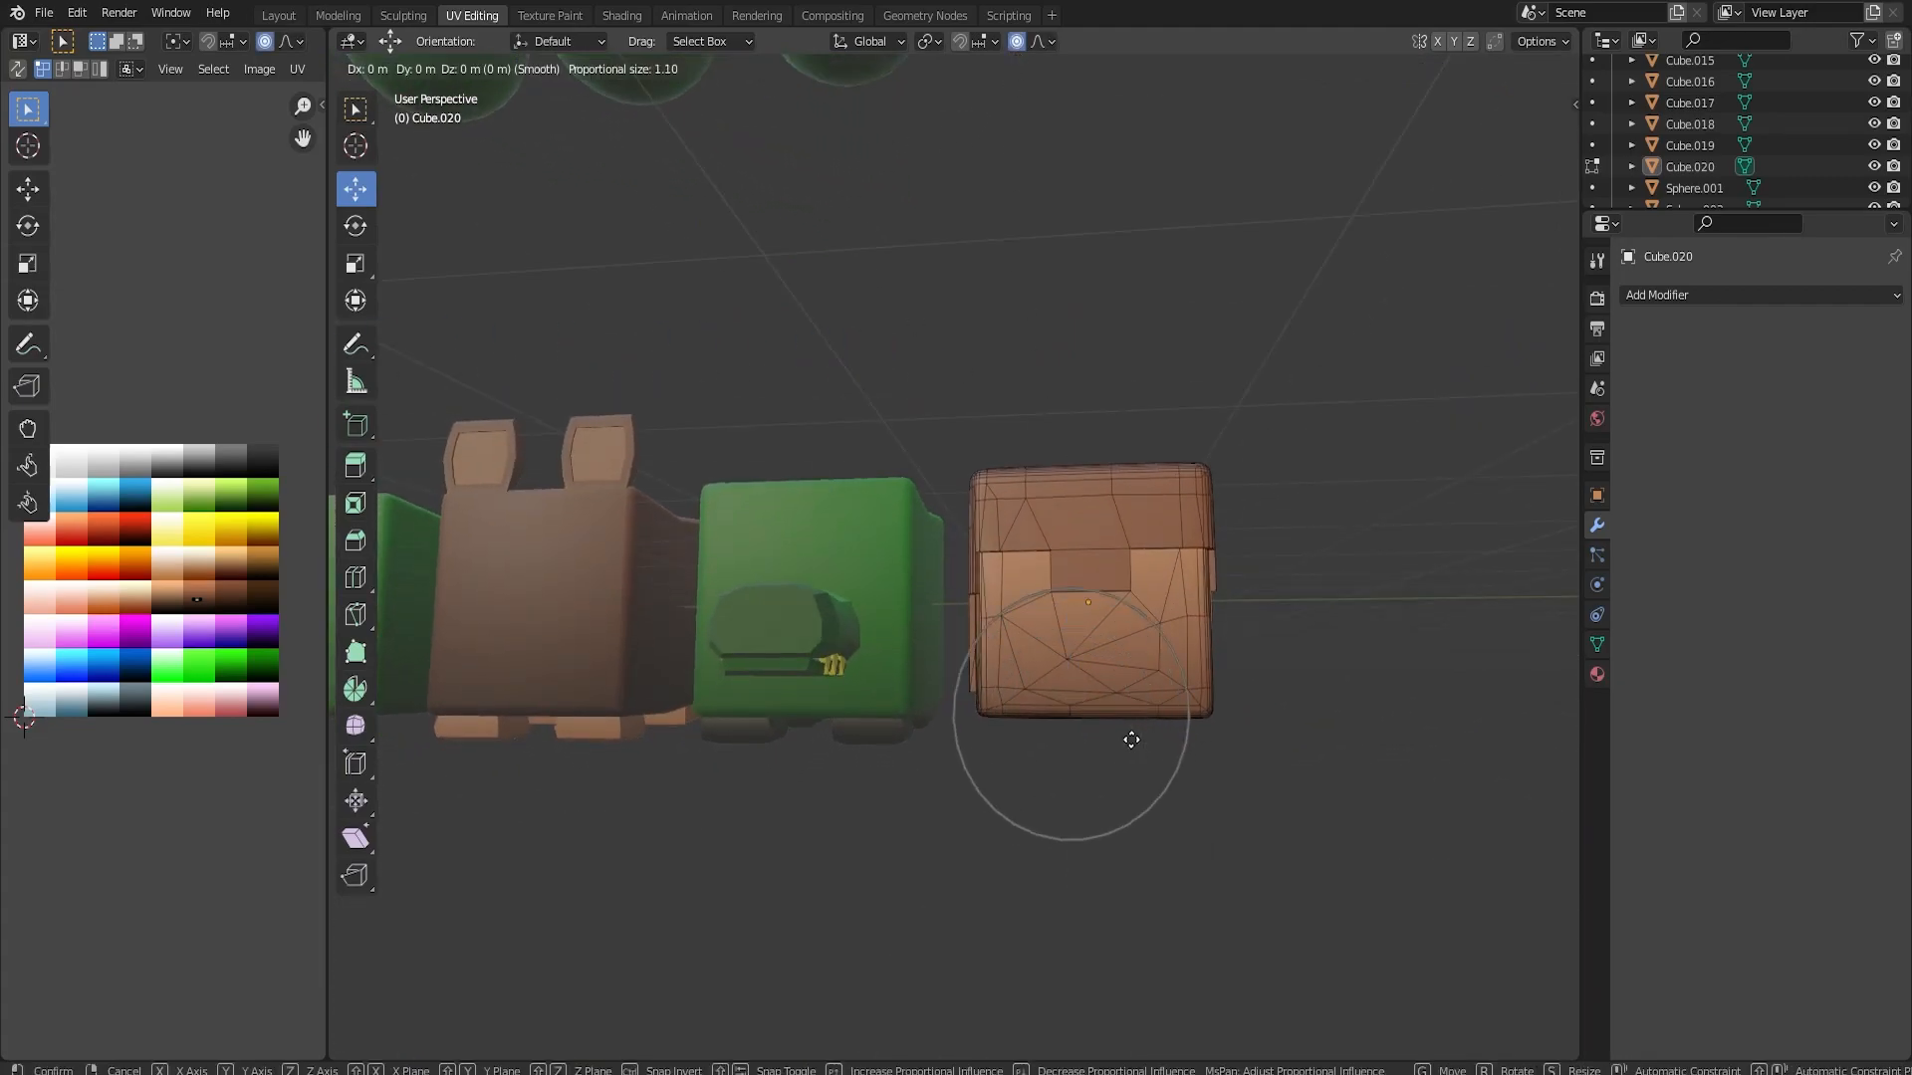
right_click(1131, 739)
middle_click_drag(1161, 747, 1160, 623)
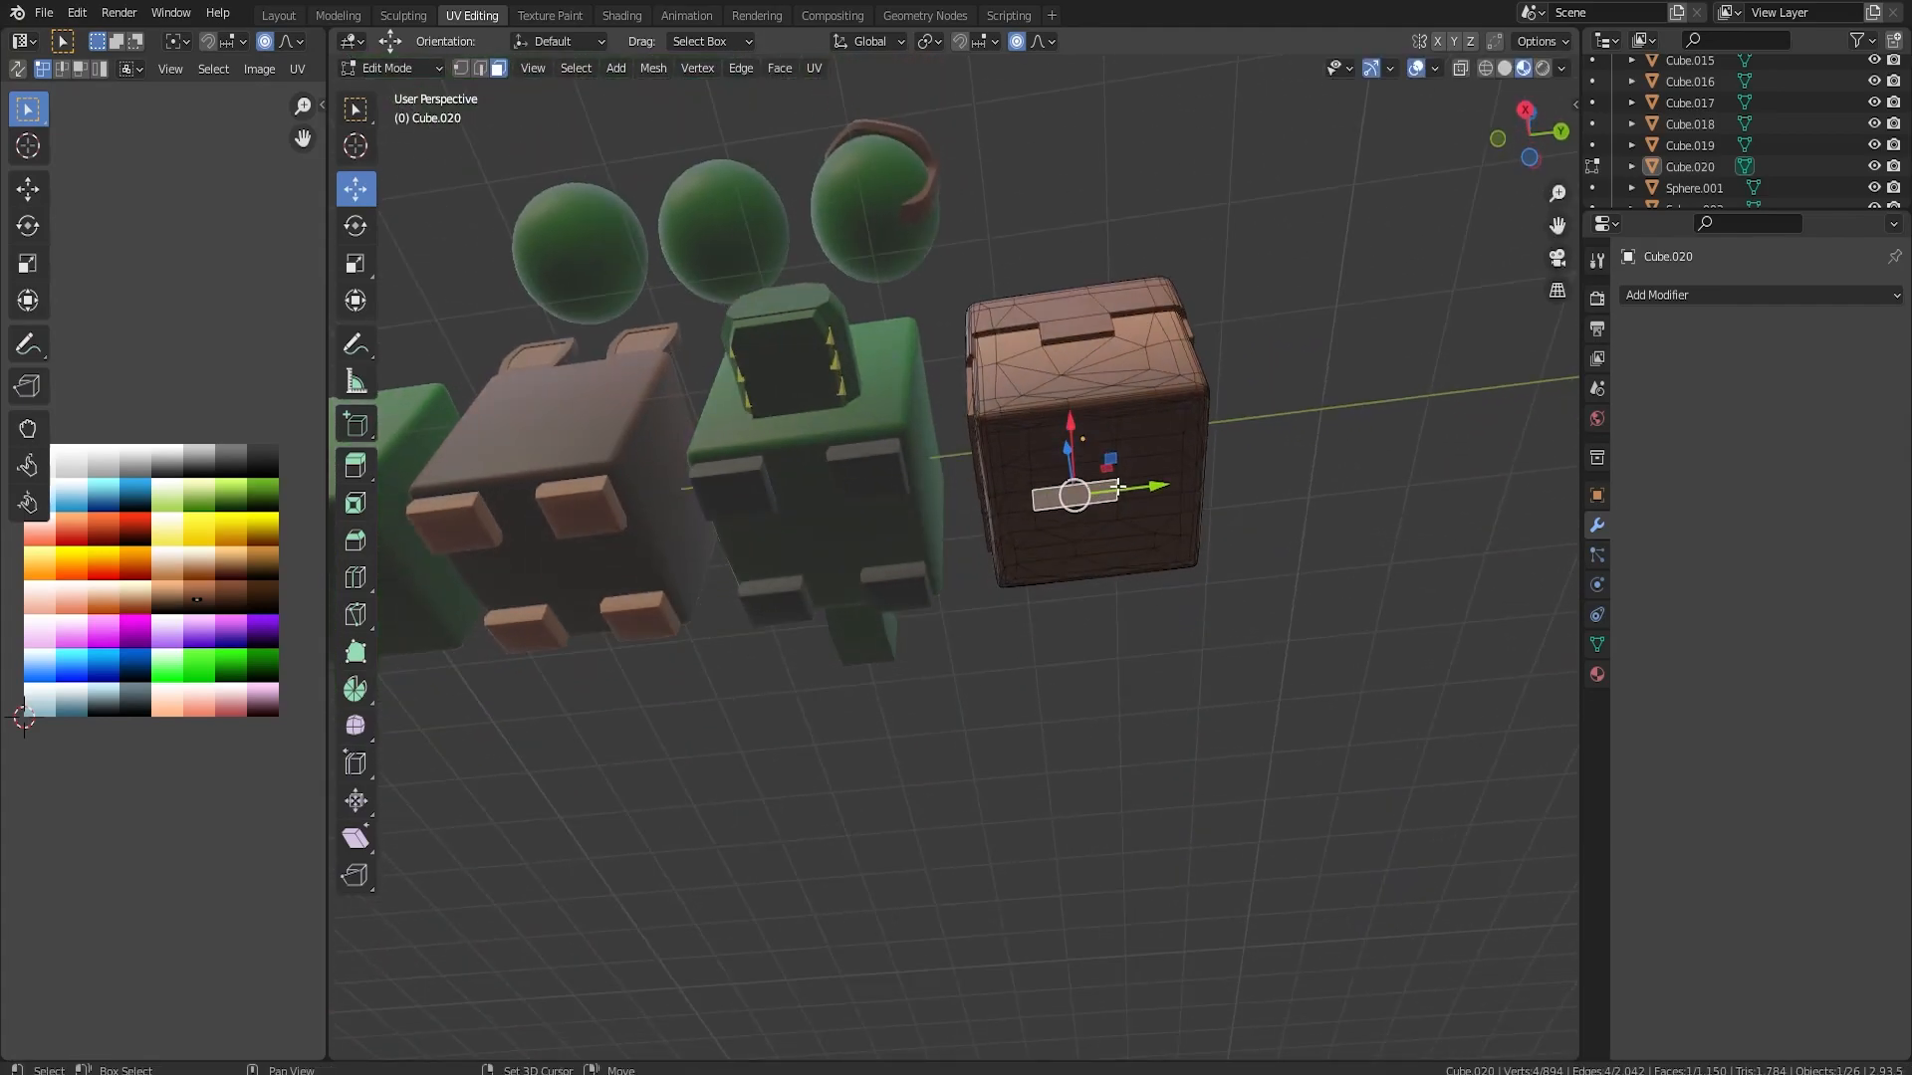
middle_click_drag(1116, 503, 1192, 720)
key("s")
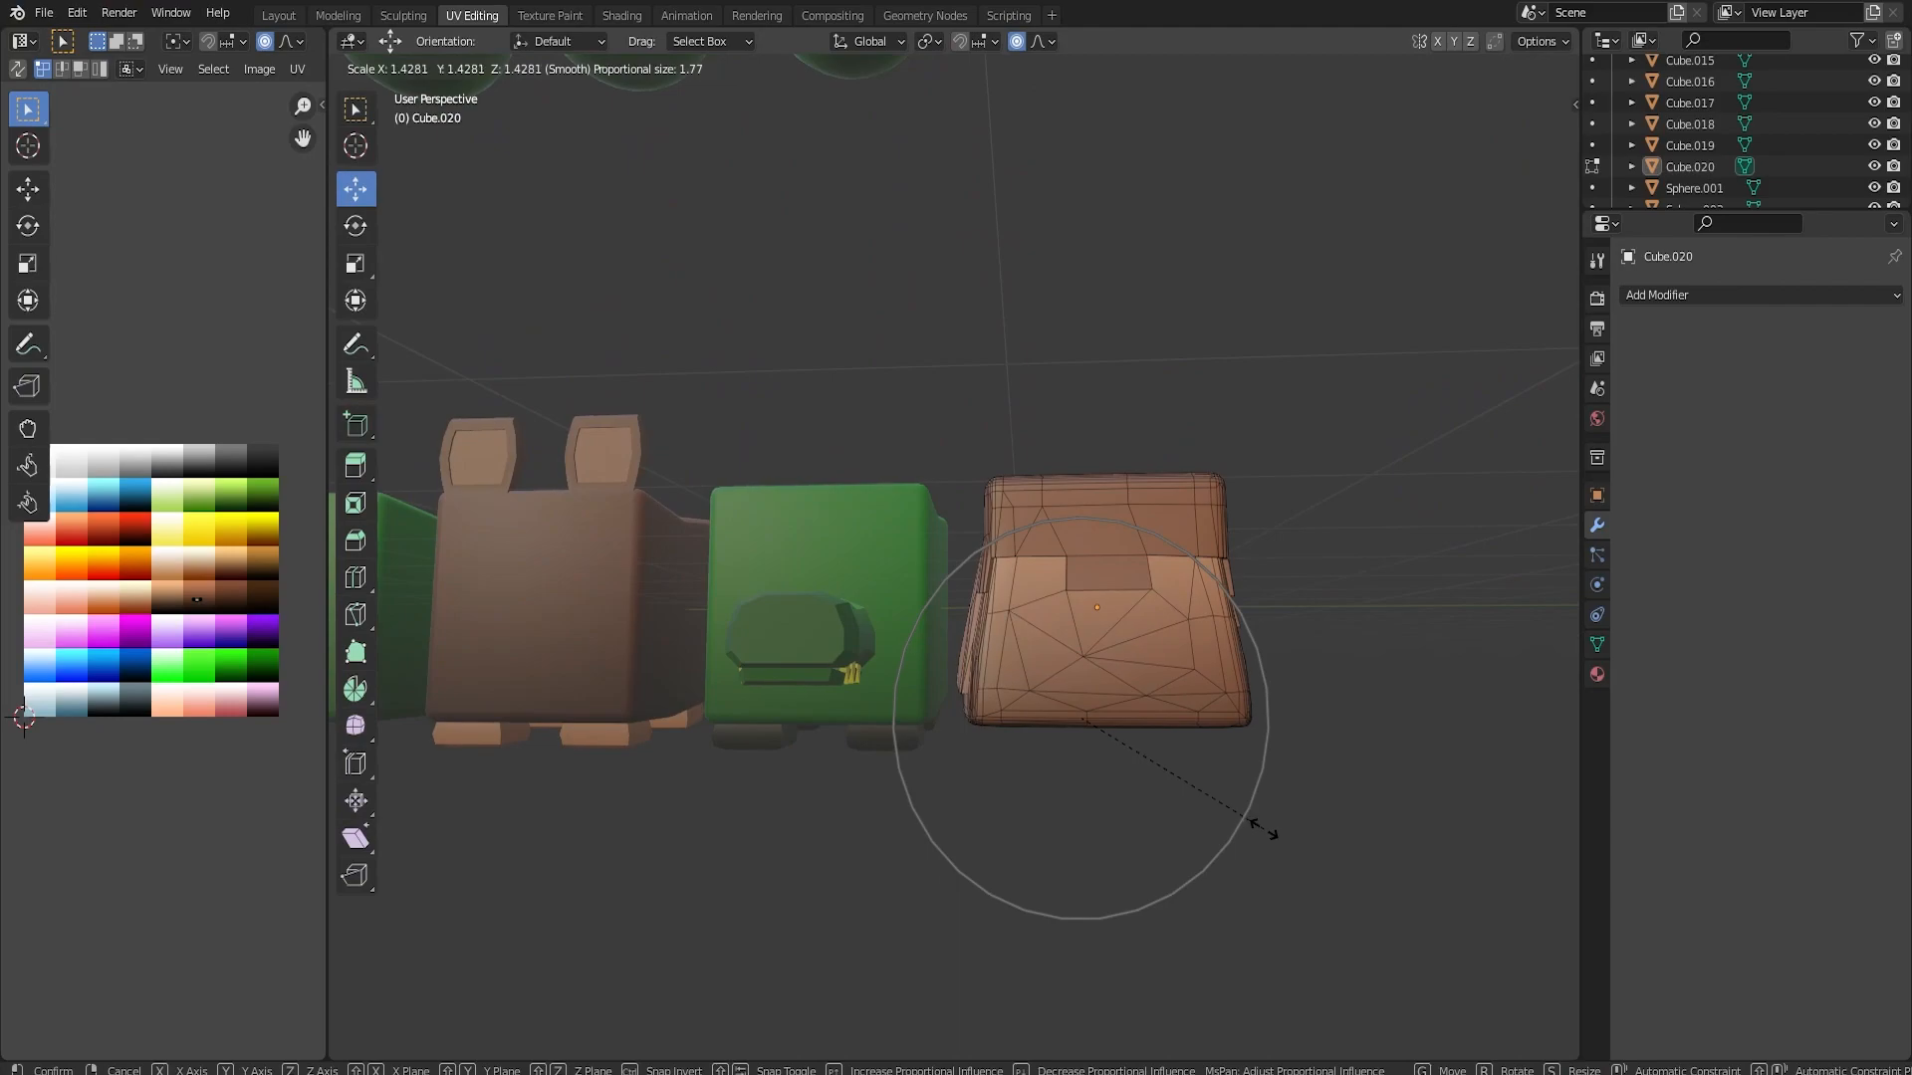
left_click(1257, 826)
Widen the upper part of the brown block by scaling a top face with smooth proportional editing, size 1.10
middle_click_drag(1382, 773, 1183, 735)
left_click(1091, 673)
key("g")
scroll(1085, 662, "up", 3)
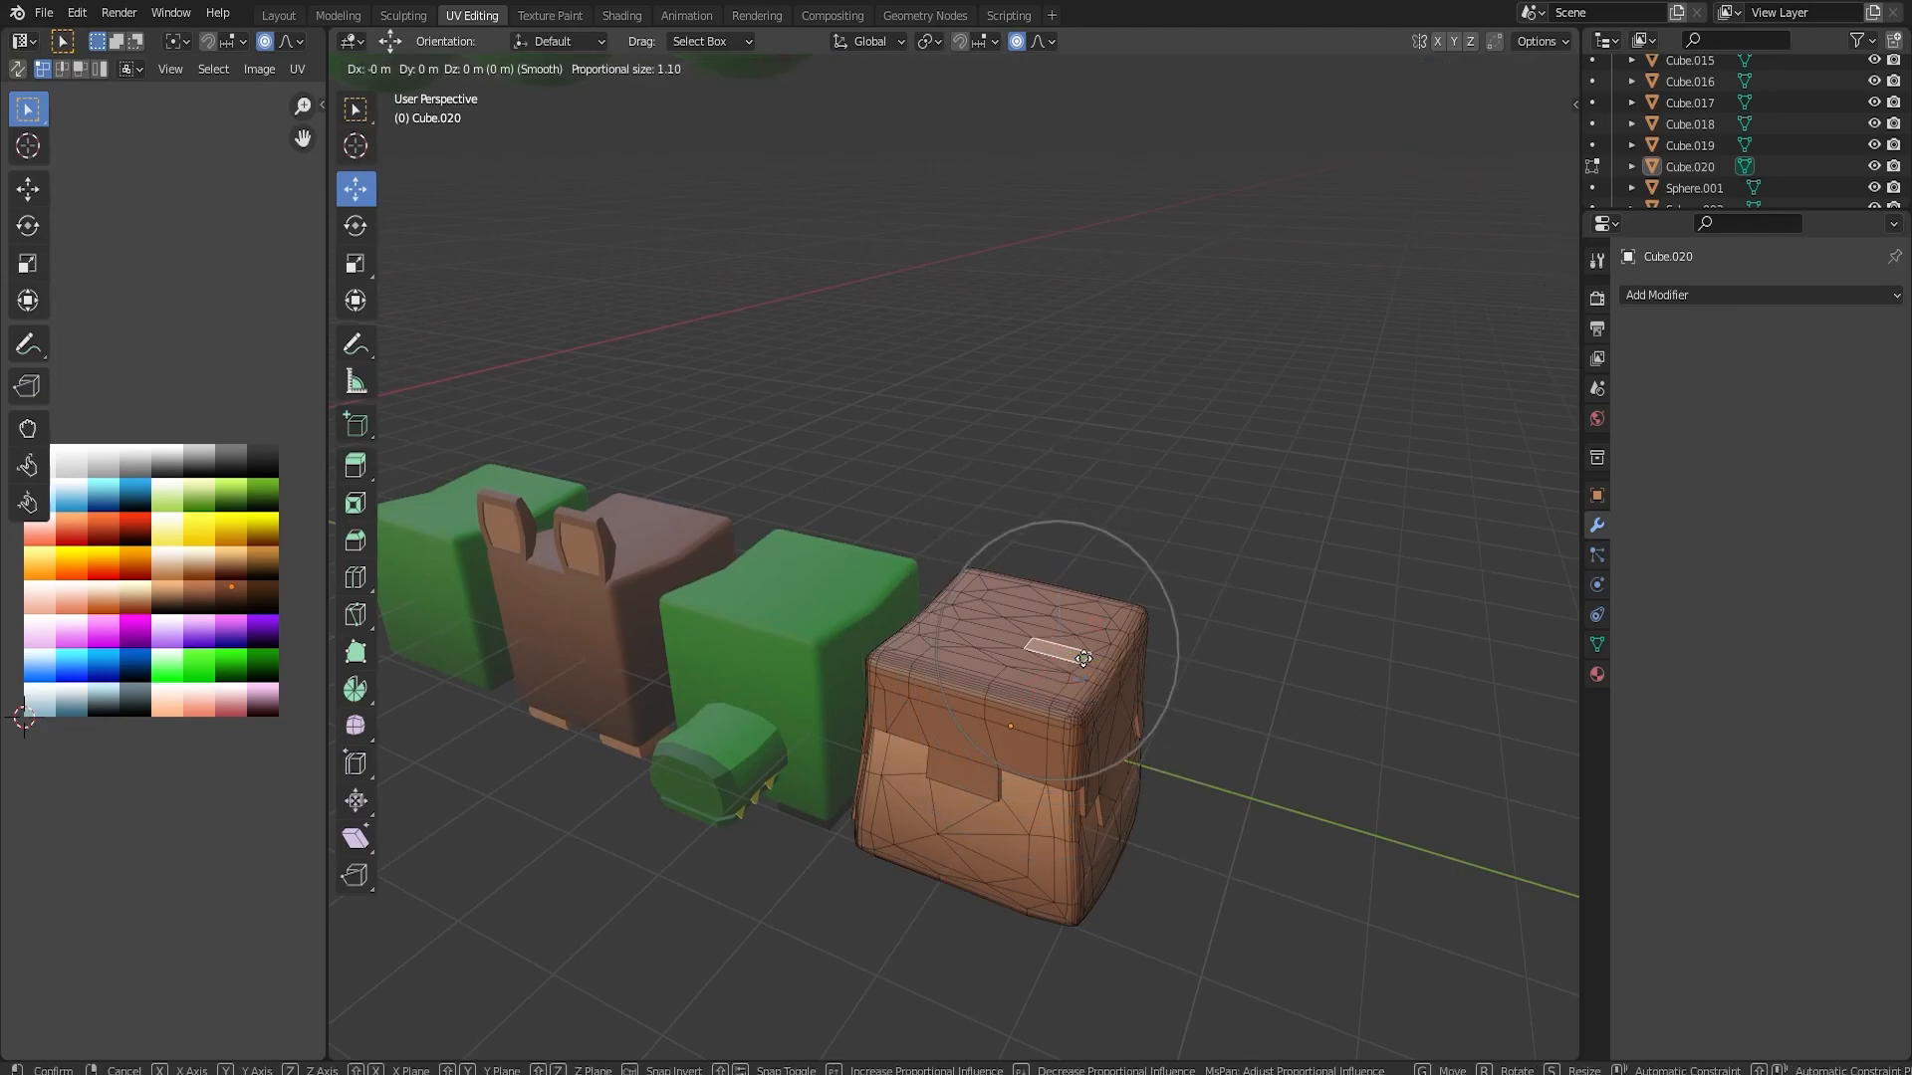
left_click(1084, 659)
key("s")
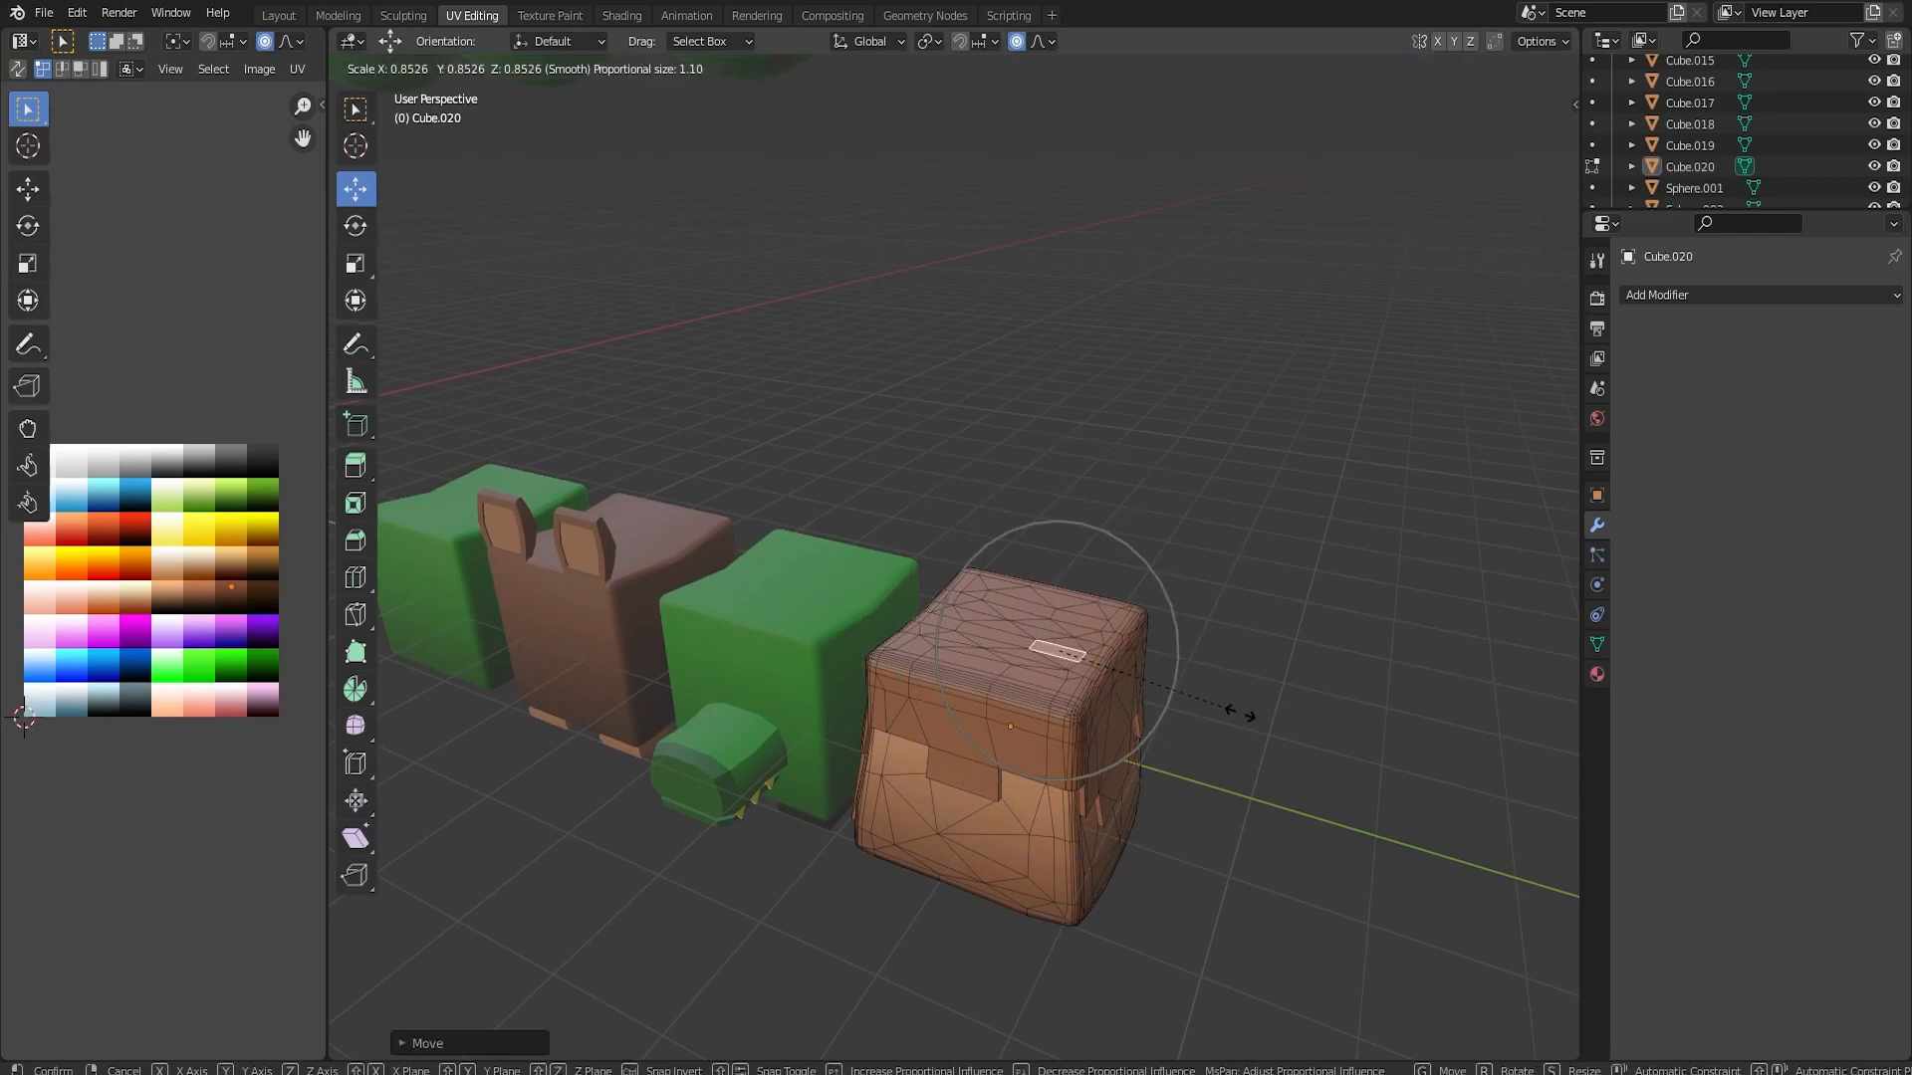
left_click(1359, 743)
Scale a face near the upper front corner of the brown block with proportional editing, then return to Object Mode
left_click(1051, 660)
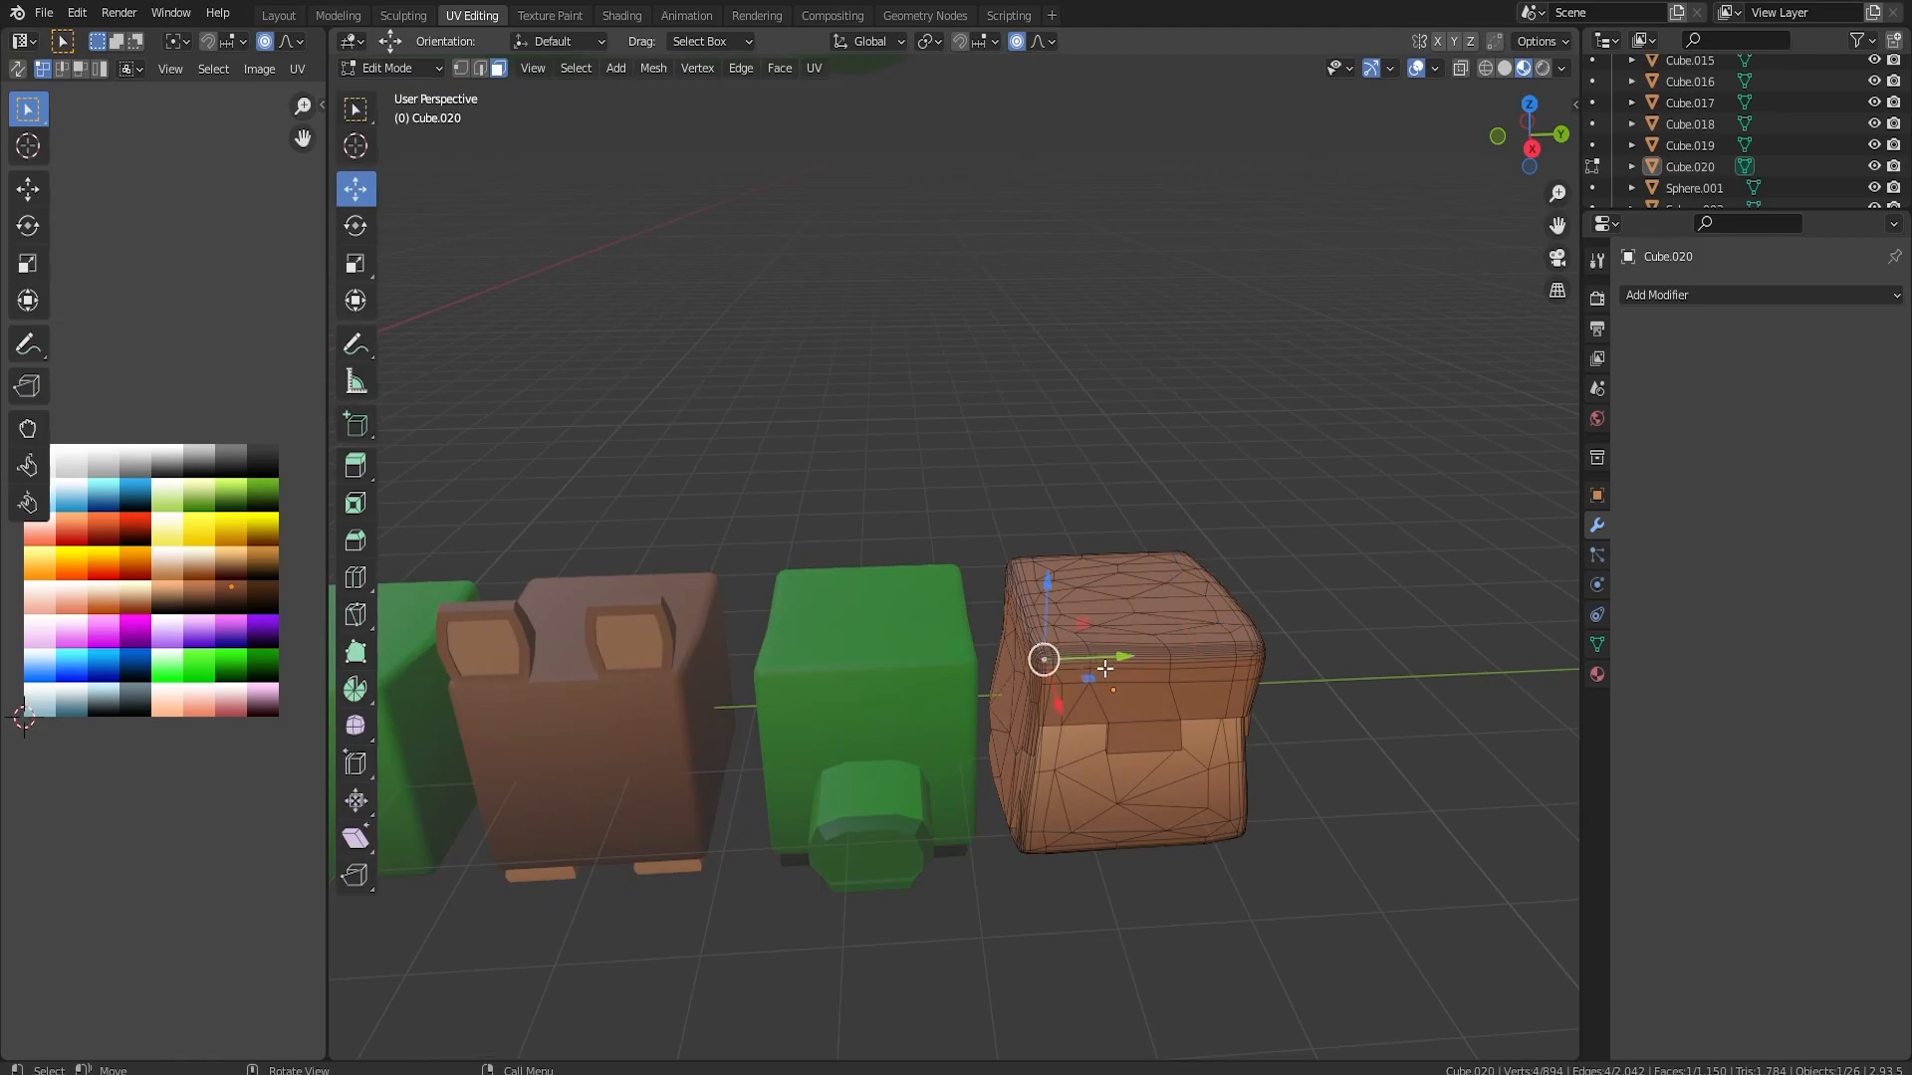
key("s")
left_click(1192, 685)
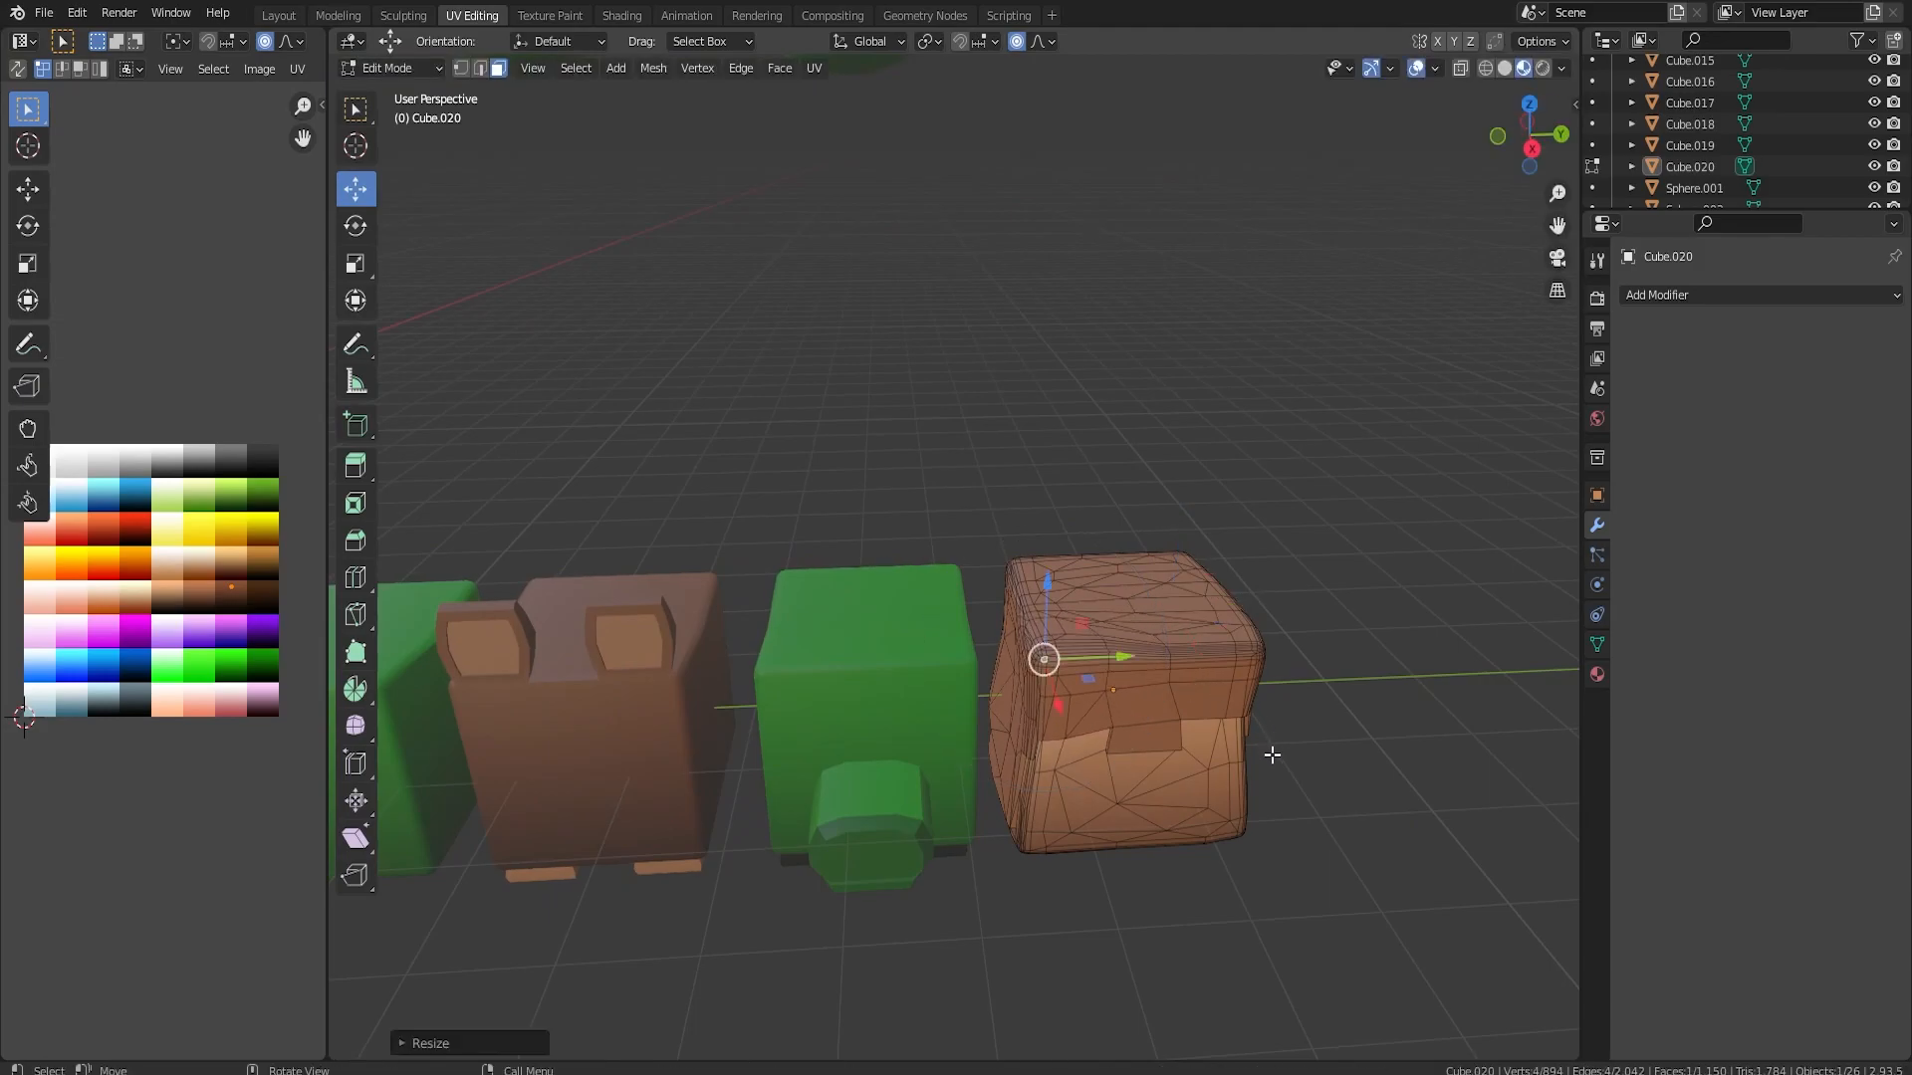
key("Tab")
middle_click_drag(1272, 755, 1117, 689)
scroll(1155, 673, "down", 5)
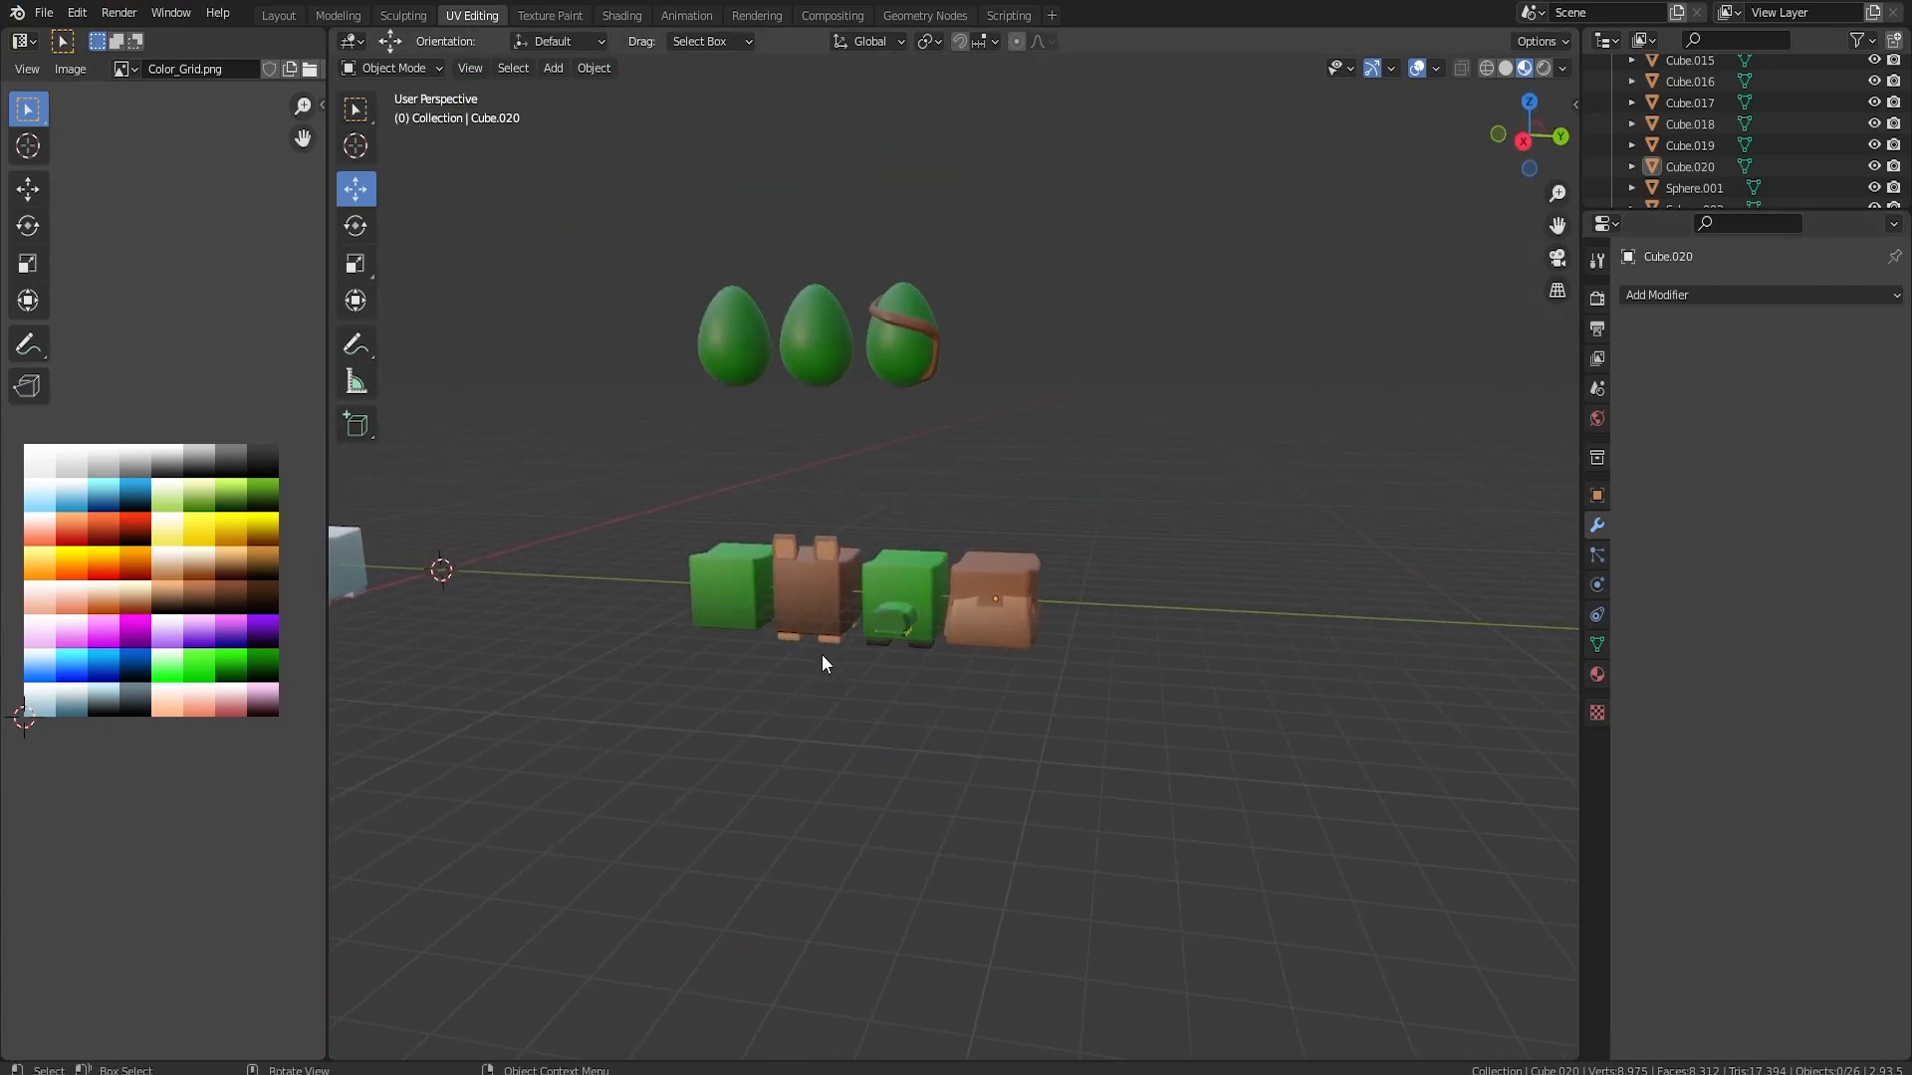
Make another copy of the blank white block and align it along Y with the world origin
middle_click_drag(720, 568, 480, 571)
left_click(486, 567)
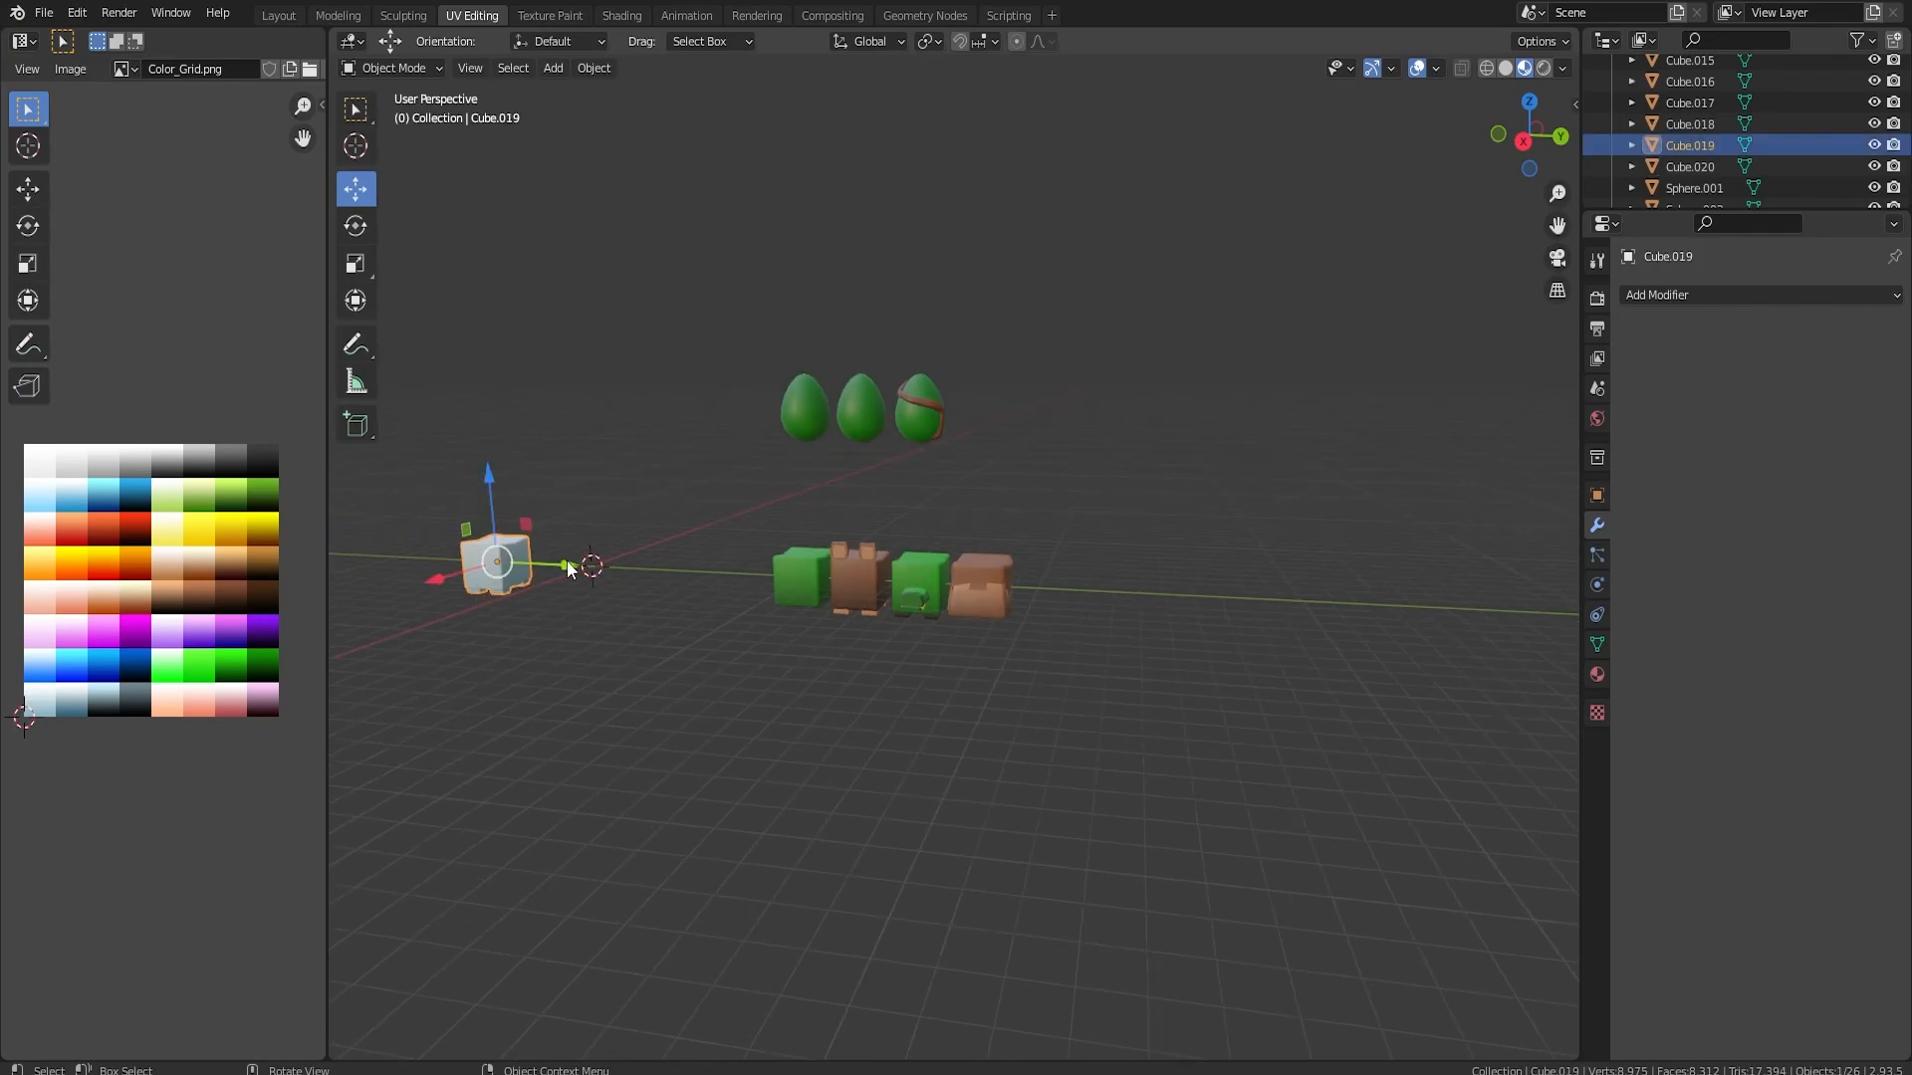
key("shift+d")
right_click(567, 563)
left_click_drag(567, 564, 647, 570)
middle_click_drag(796, 598, 982, 611, "alt")
scroll(981, 610, "up", 4)
scroll(655, 597, "up", 1)
middle_click_drag(655, 597, 1363, 668, "shift")
scroll(1363, 667, "up", 3)
middle_click_drag(653, 650, 1141, 649, "shift")
key("g")
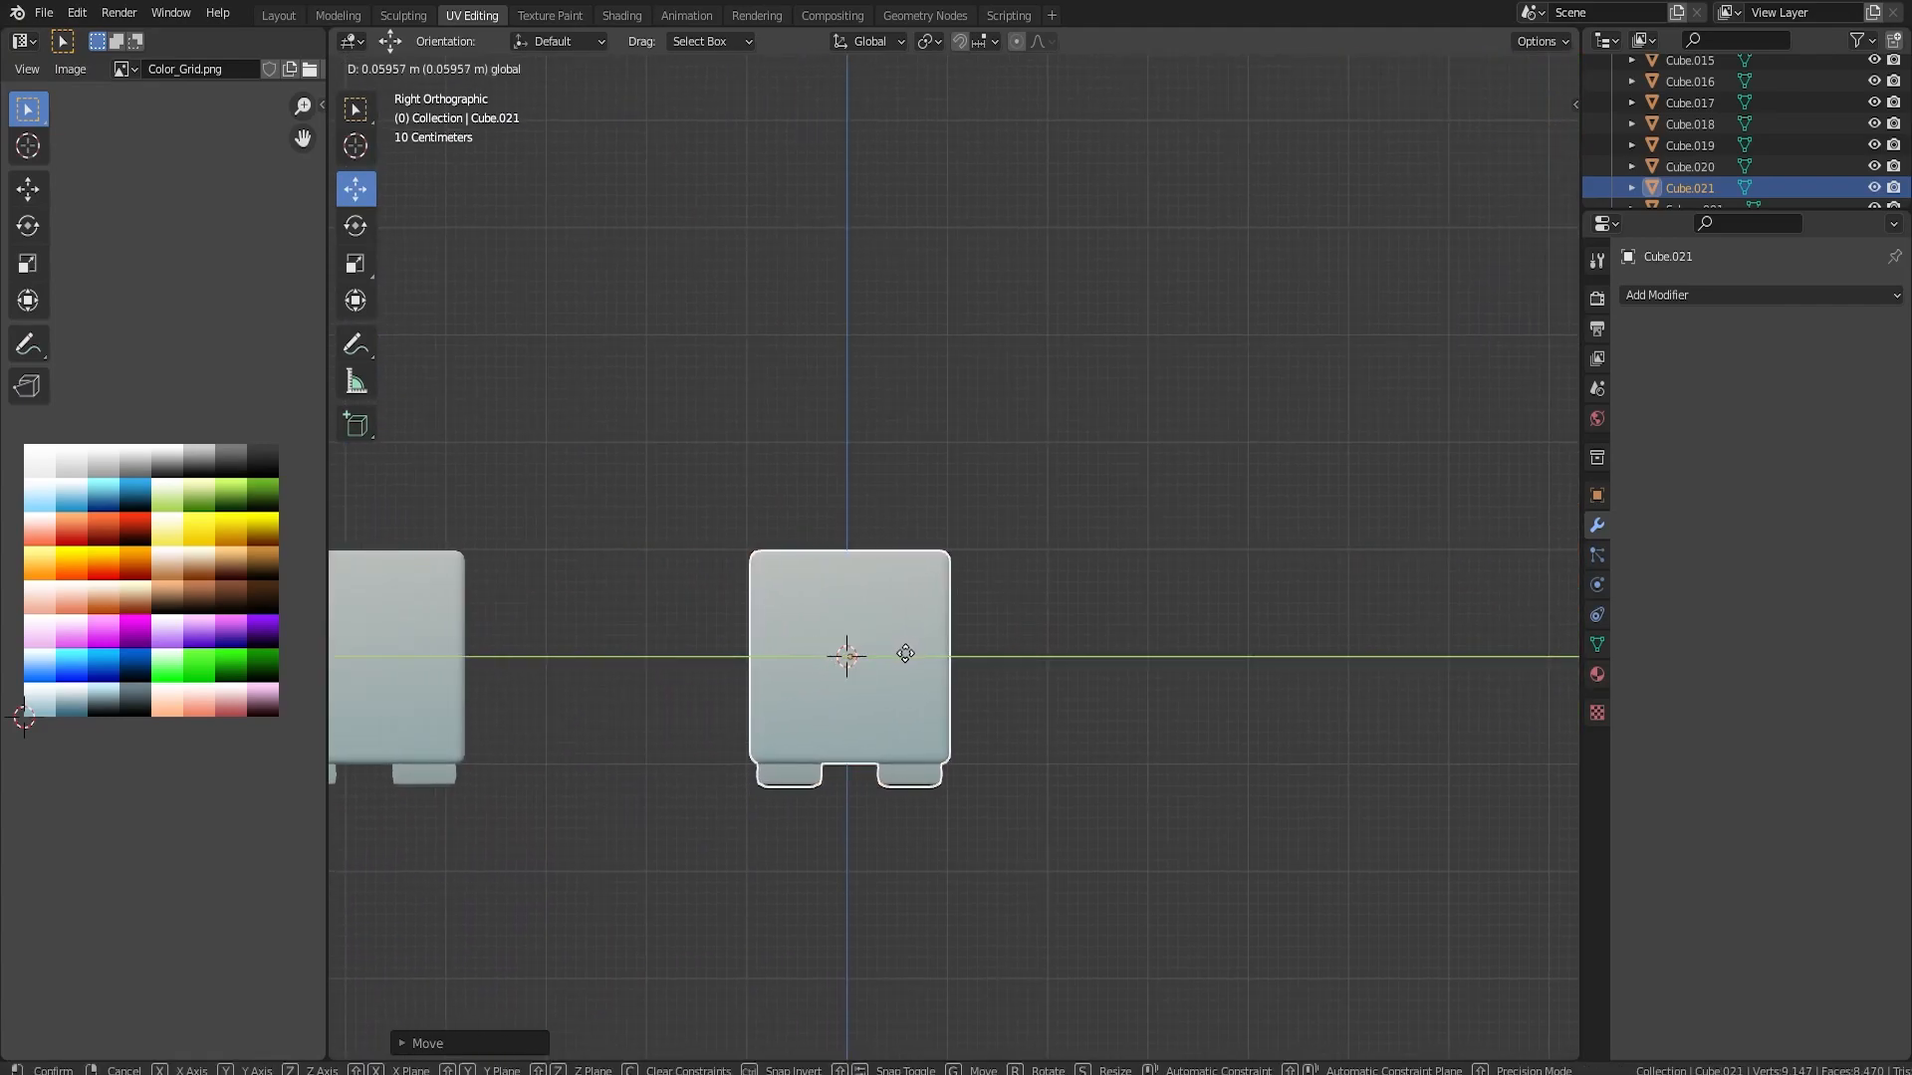
left_click(904, 654)
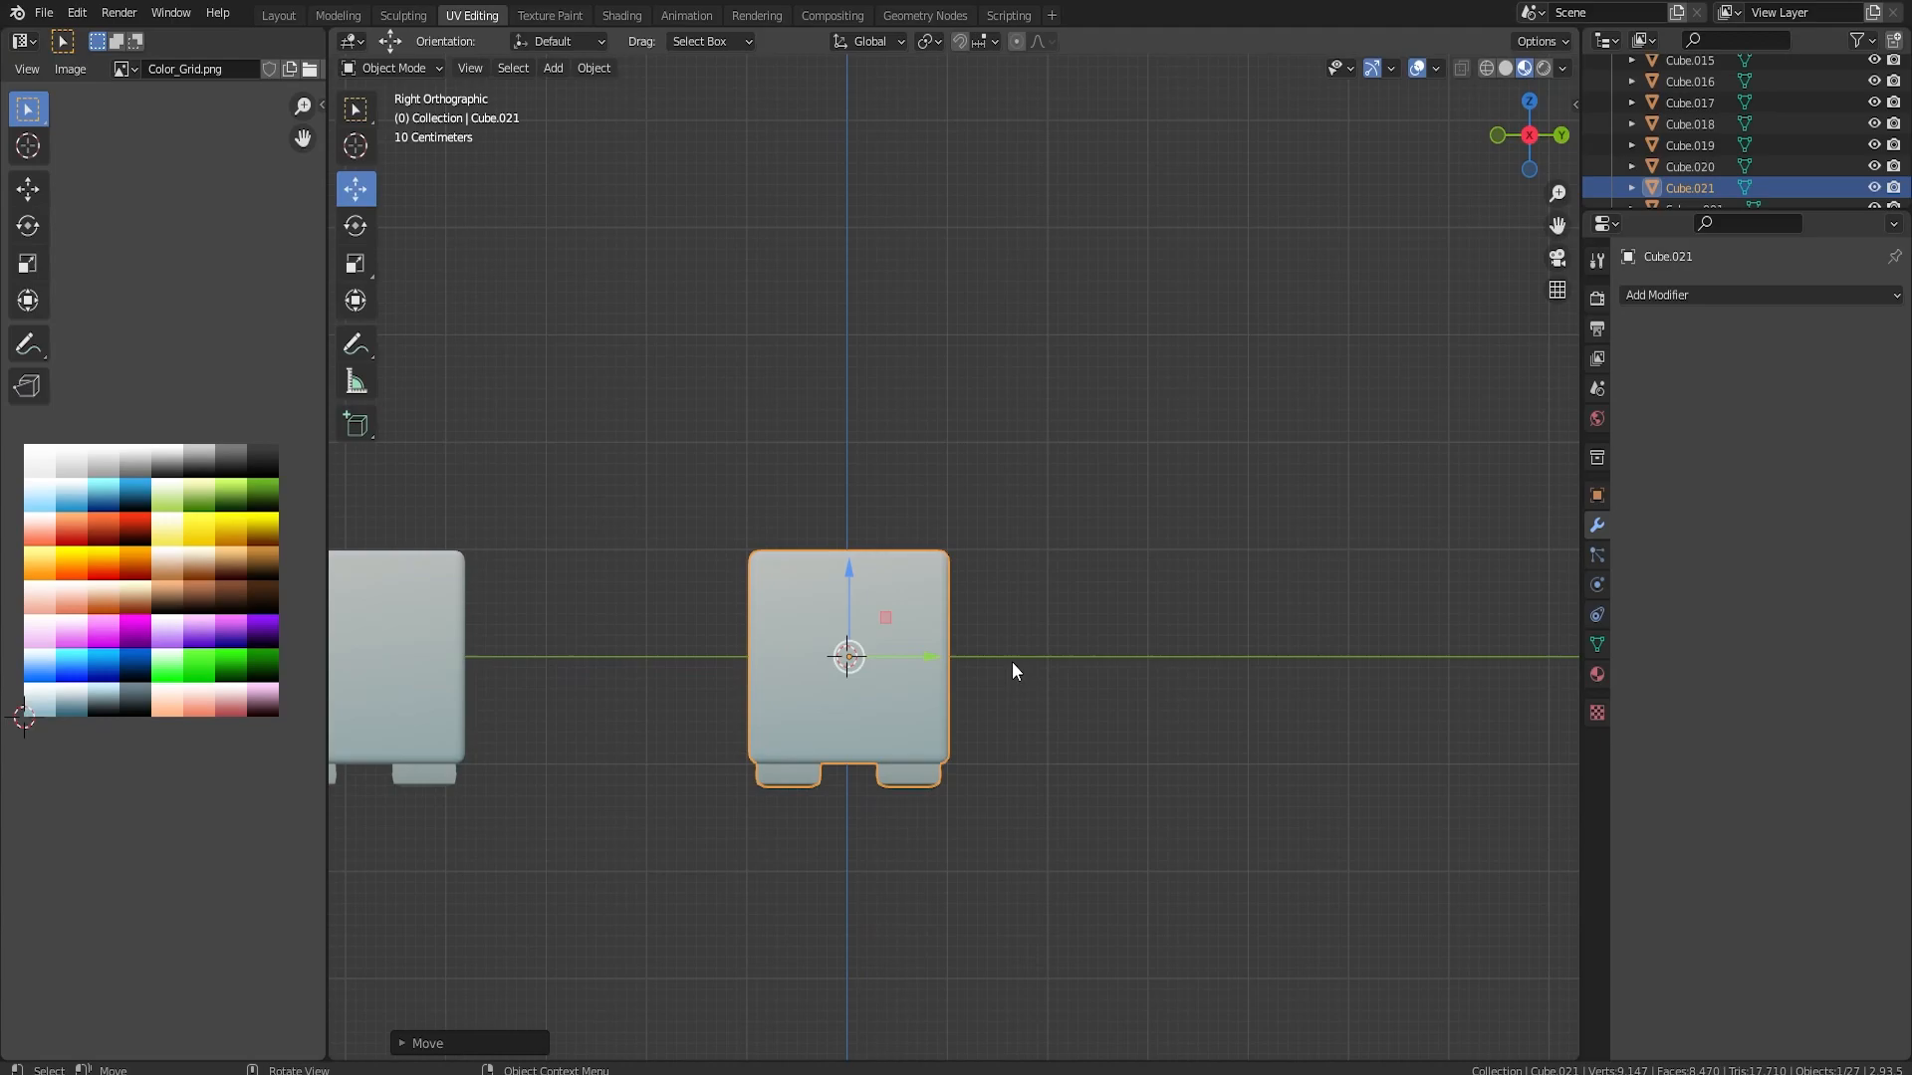
Recolour the body of the new block by moving its UVs onto the dark green swatch of the colour grid
key("Tab")
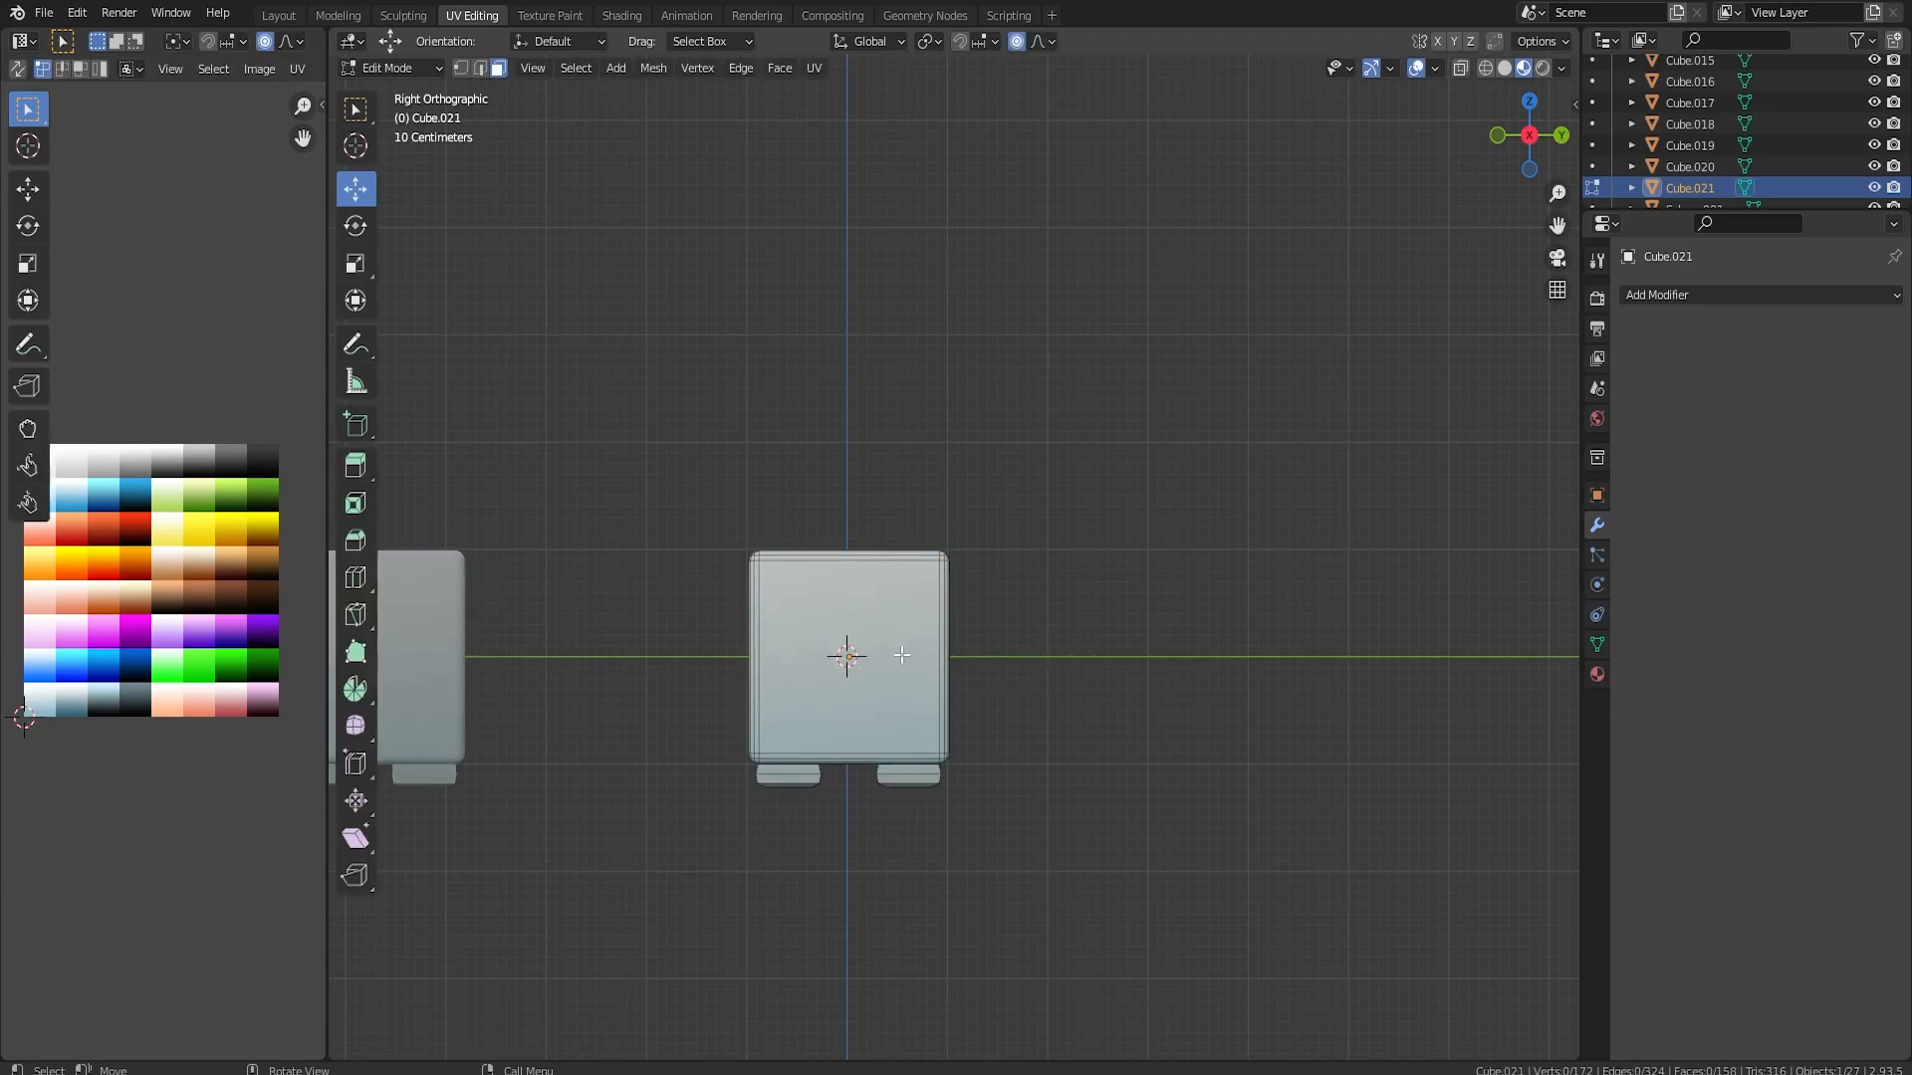
key("Tab")
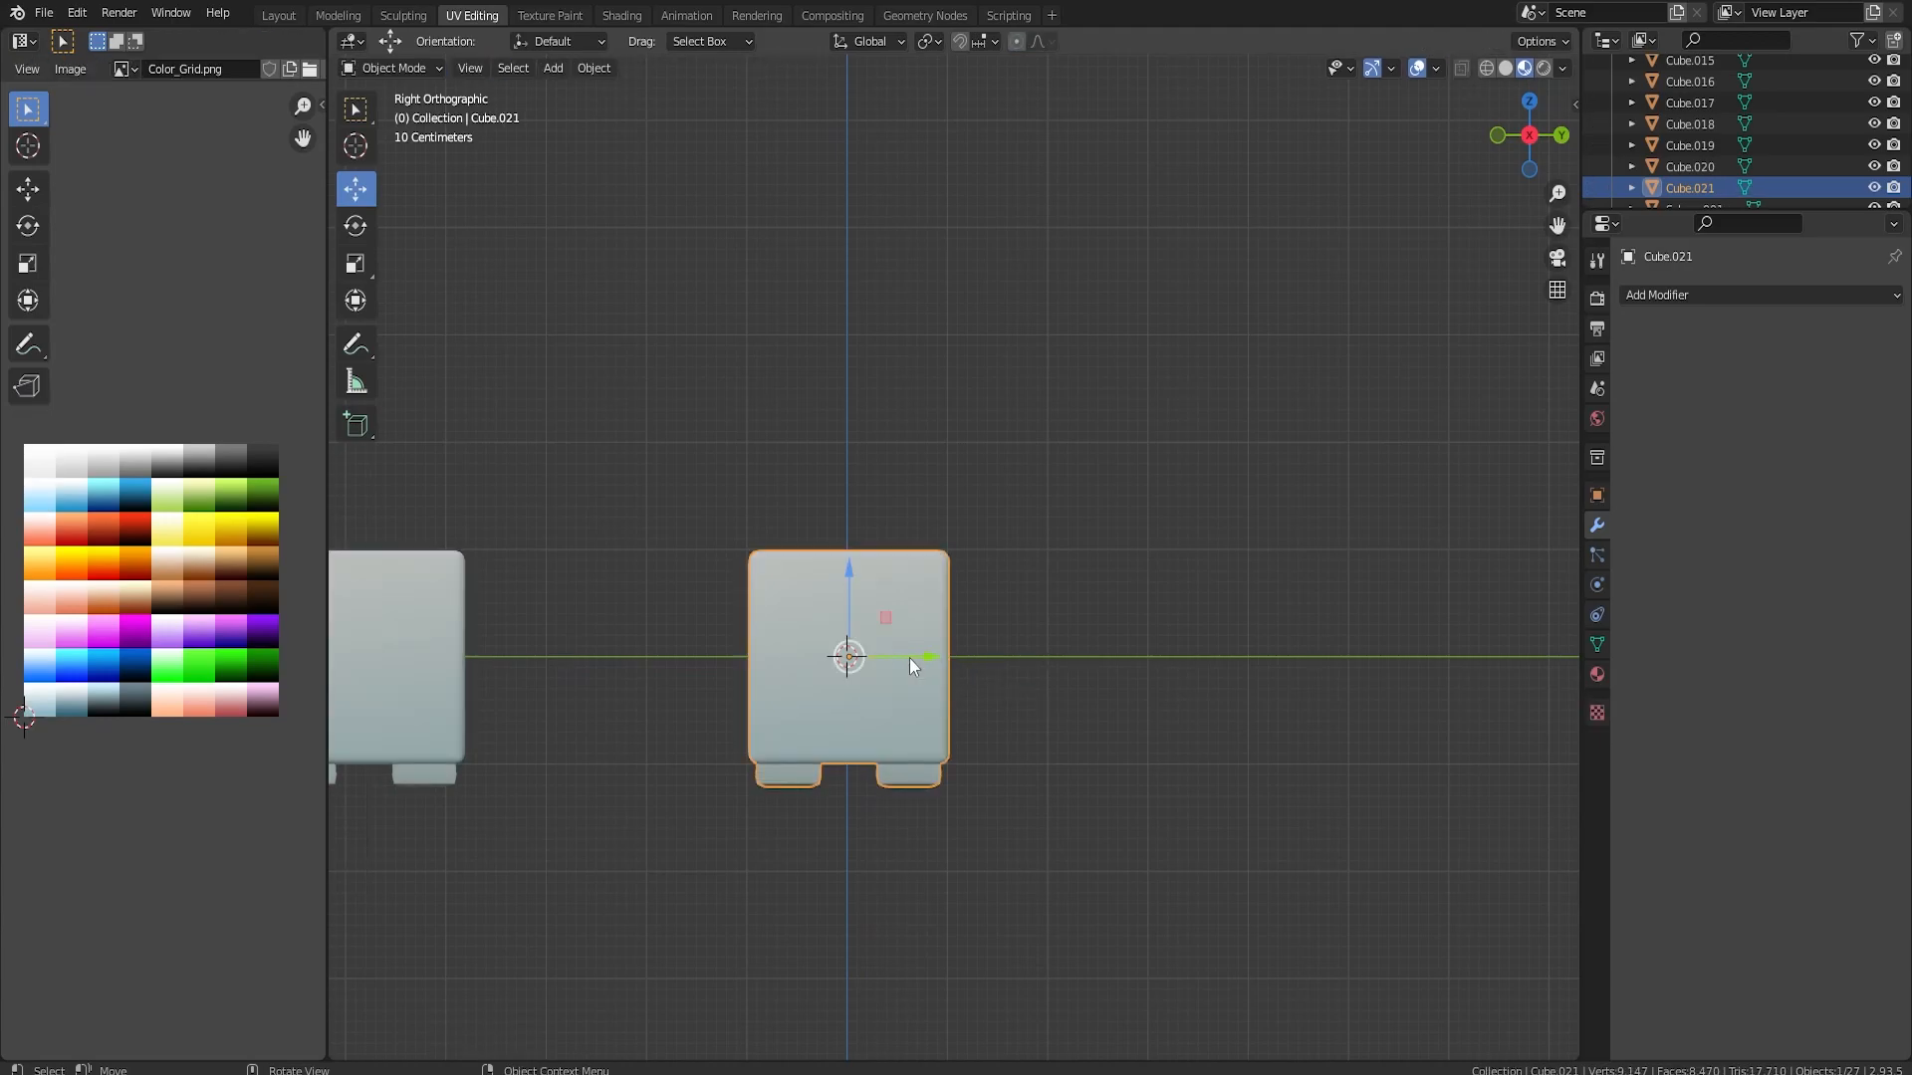
key("Tab")
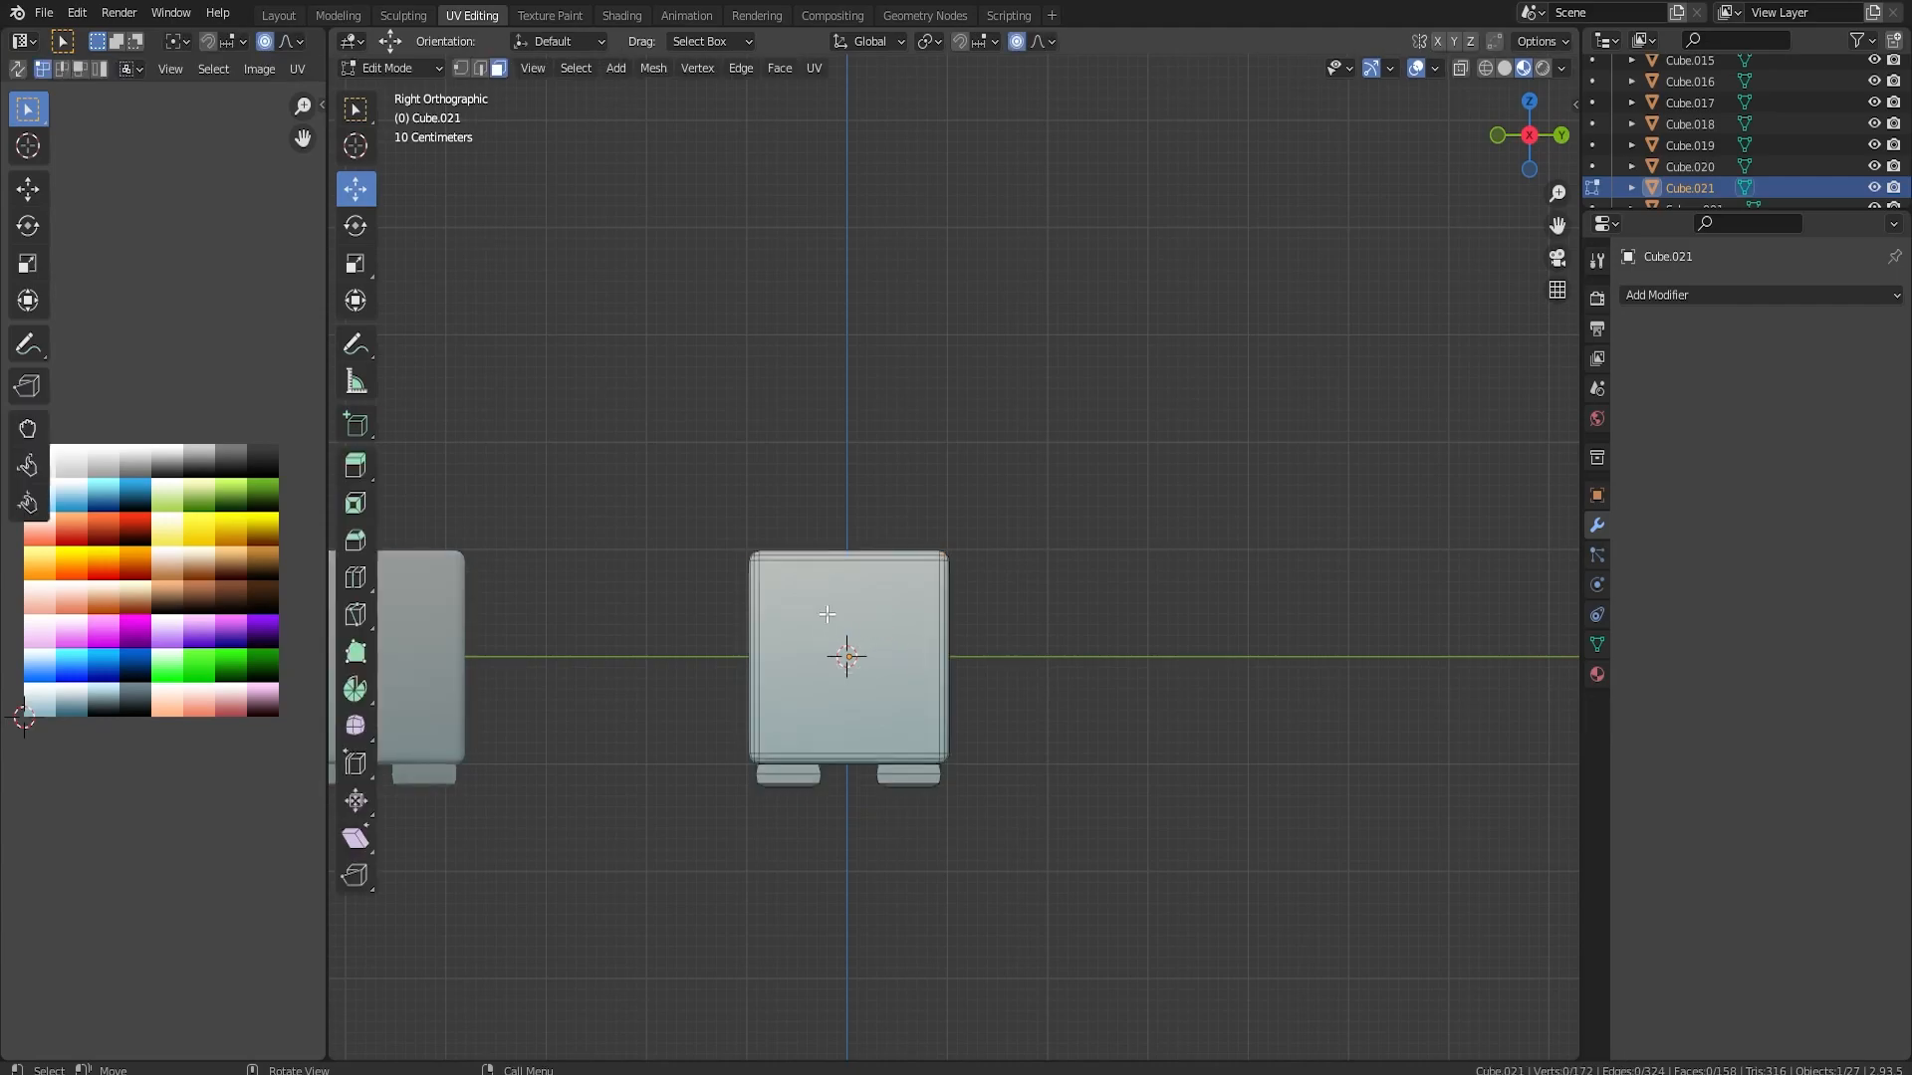
key("a")
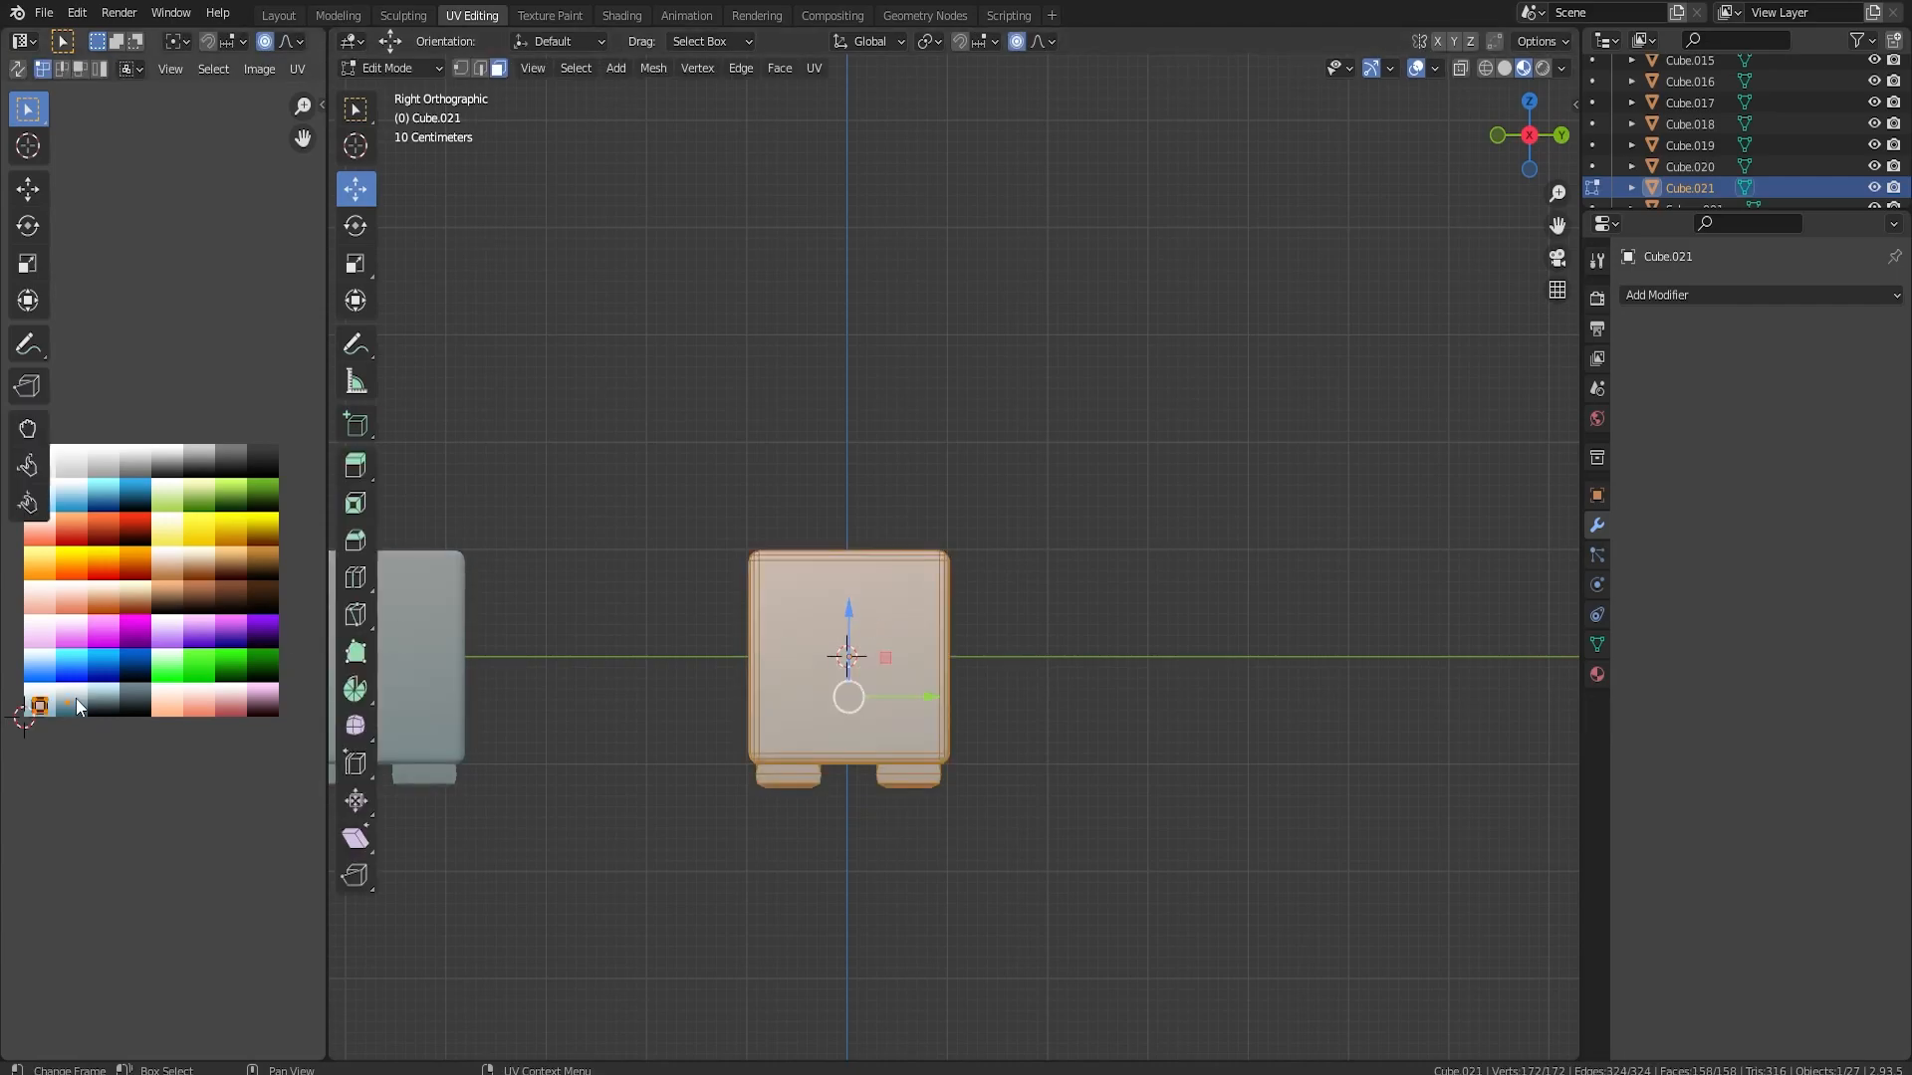
left_click_drag(14, 677, 56, 733)
key("g")
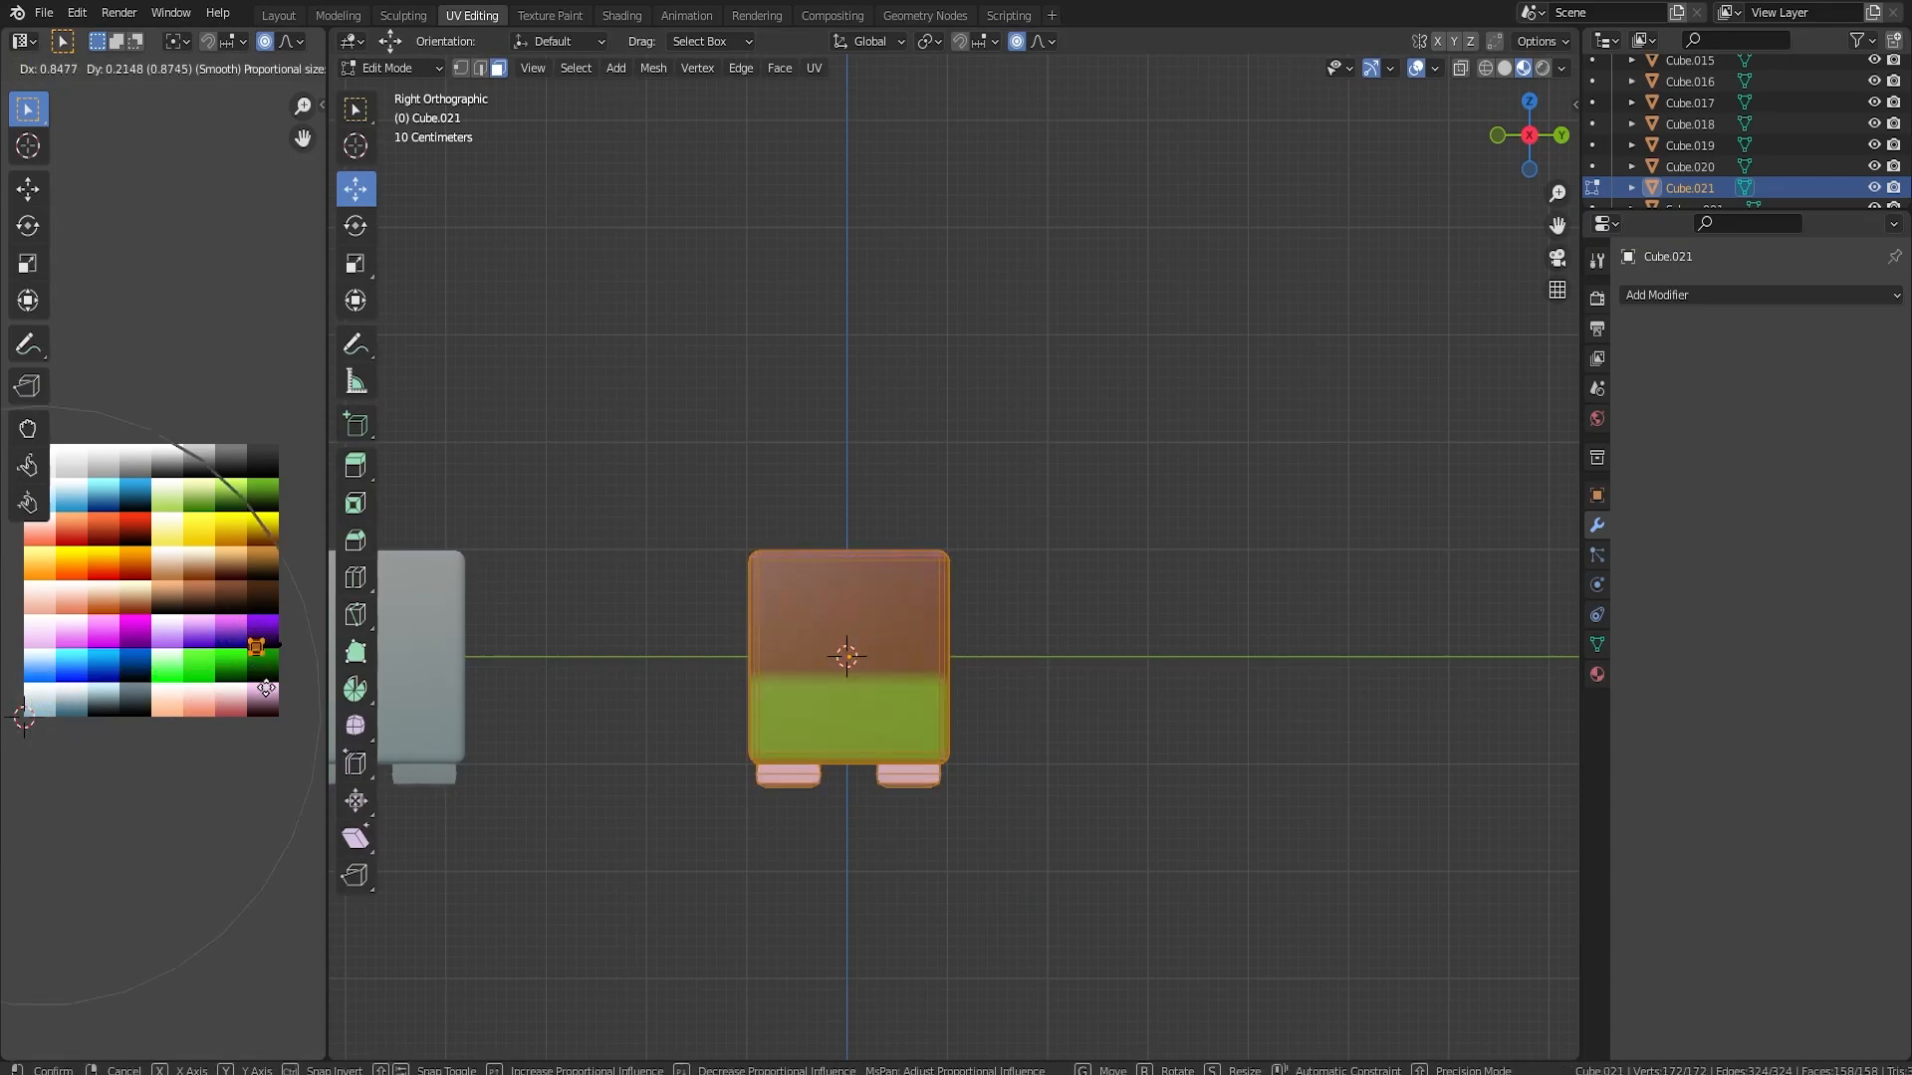
left_click(271, 695)
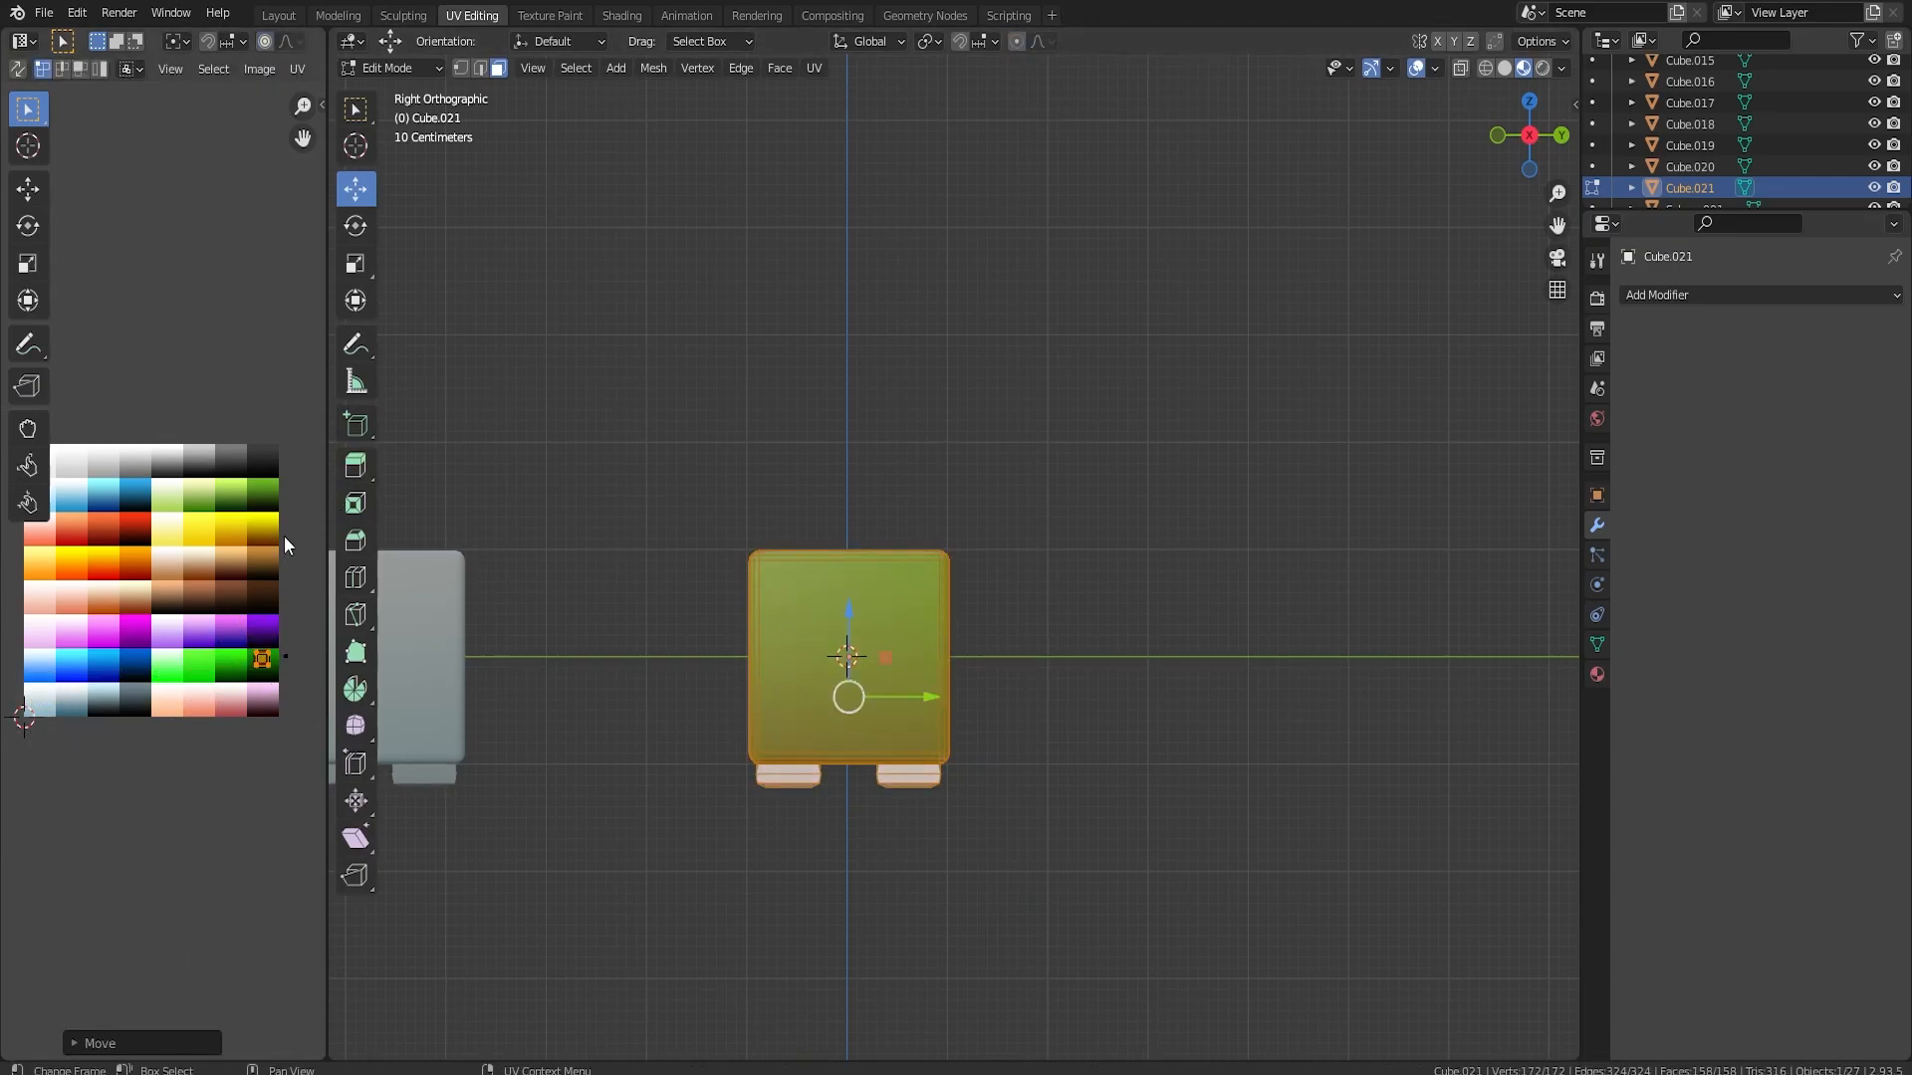
Recolour the new block's feet by moving their UVs onto a light brown swatch, and leave Edit Mode
left_click(289, 667)
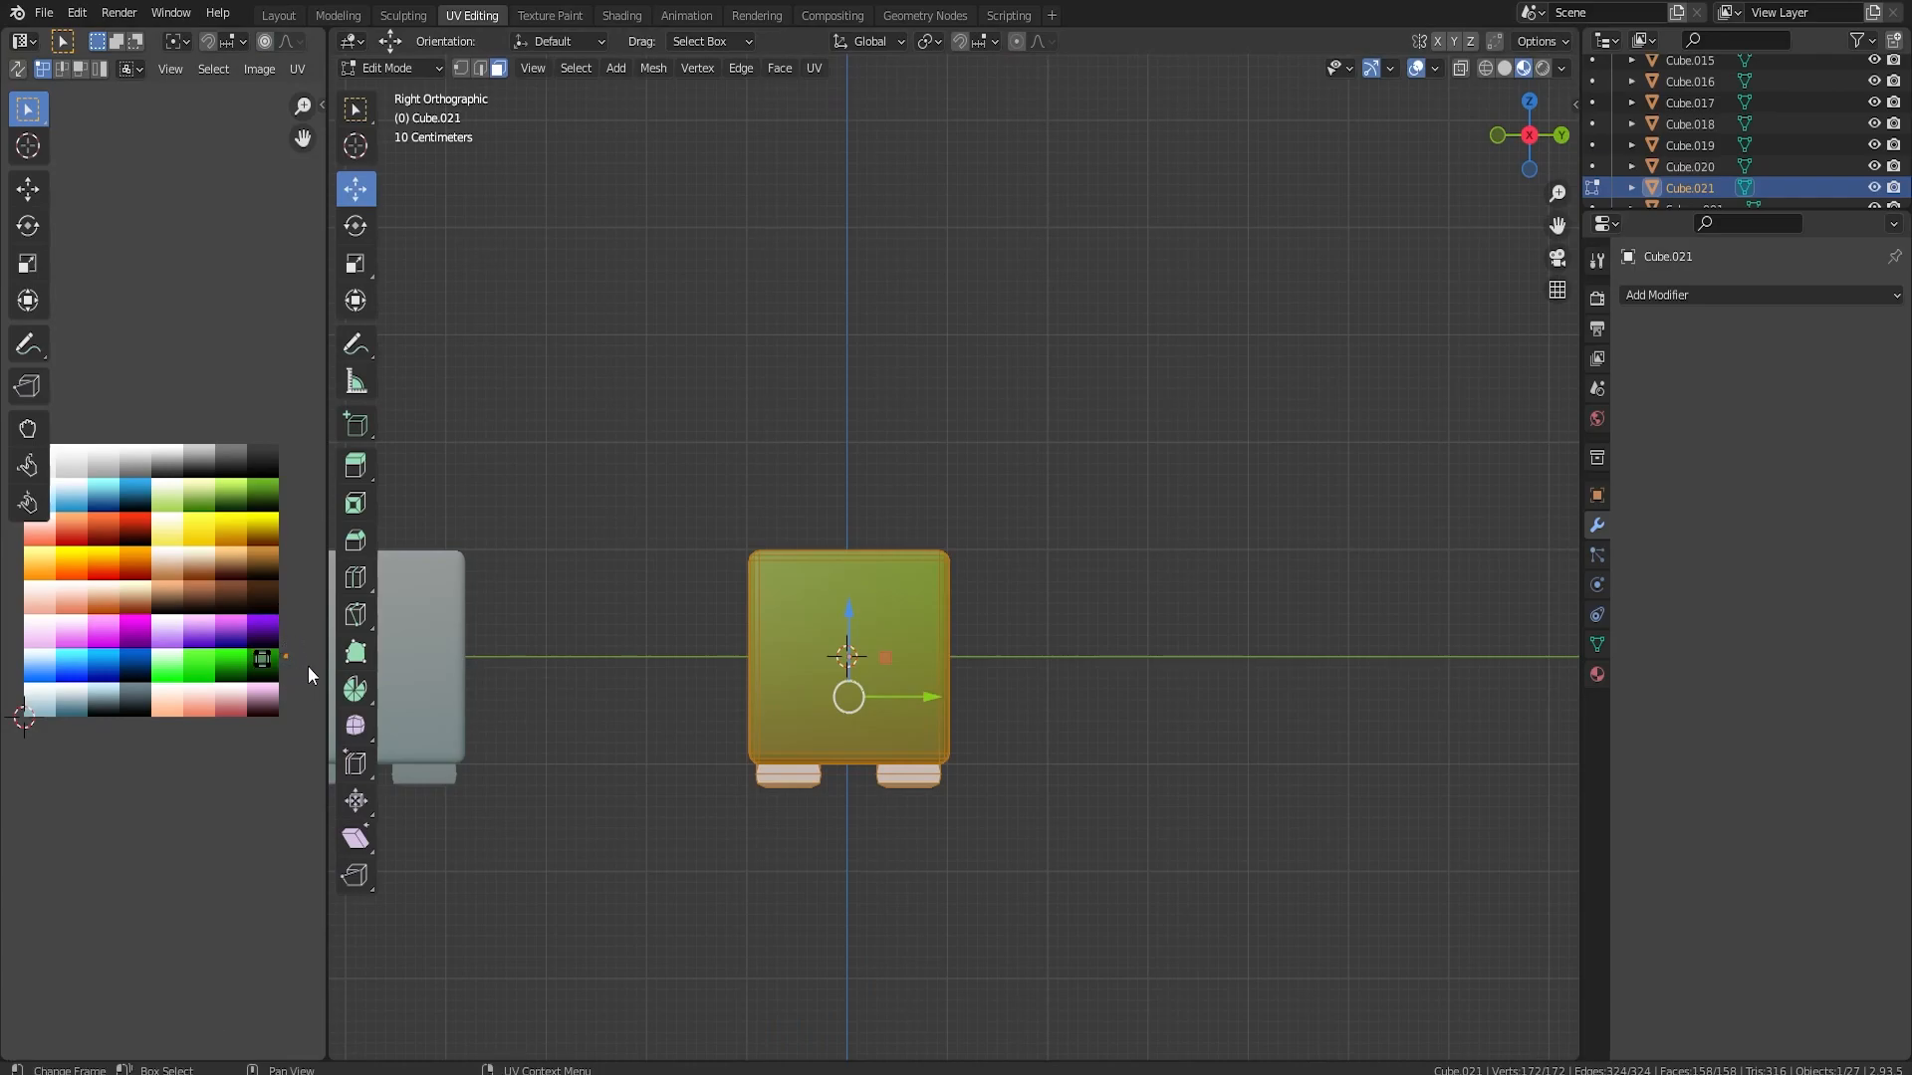
key("g")
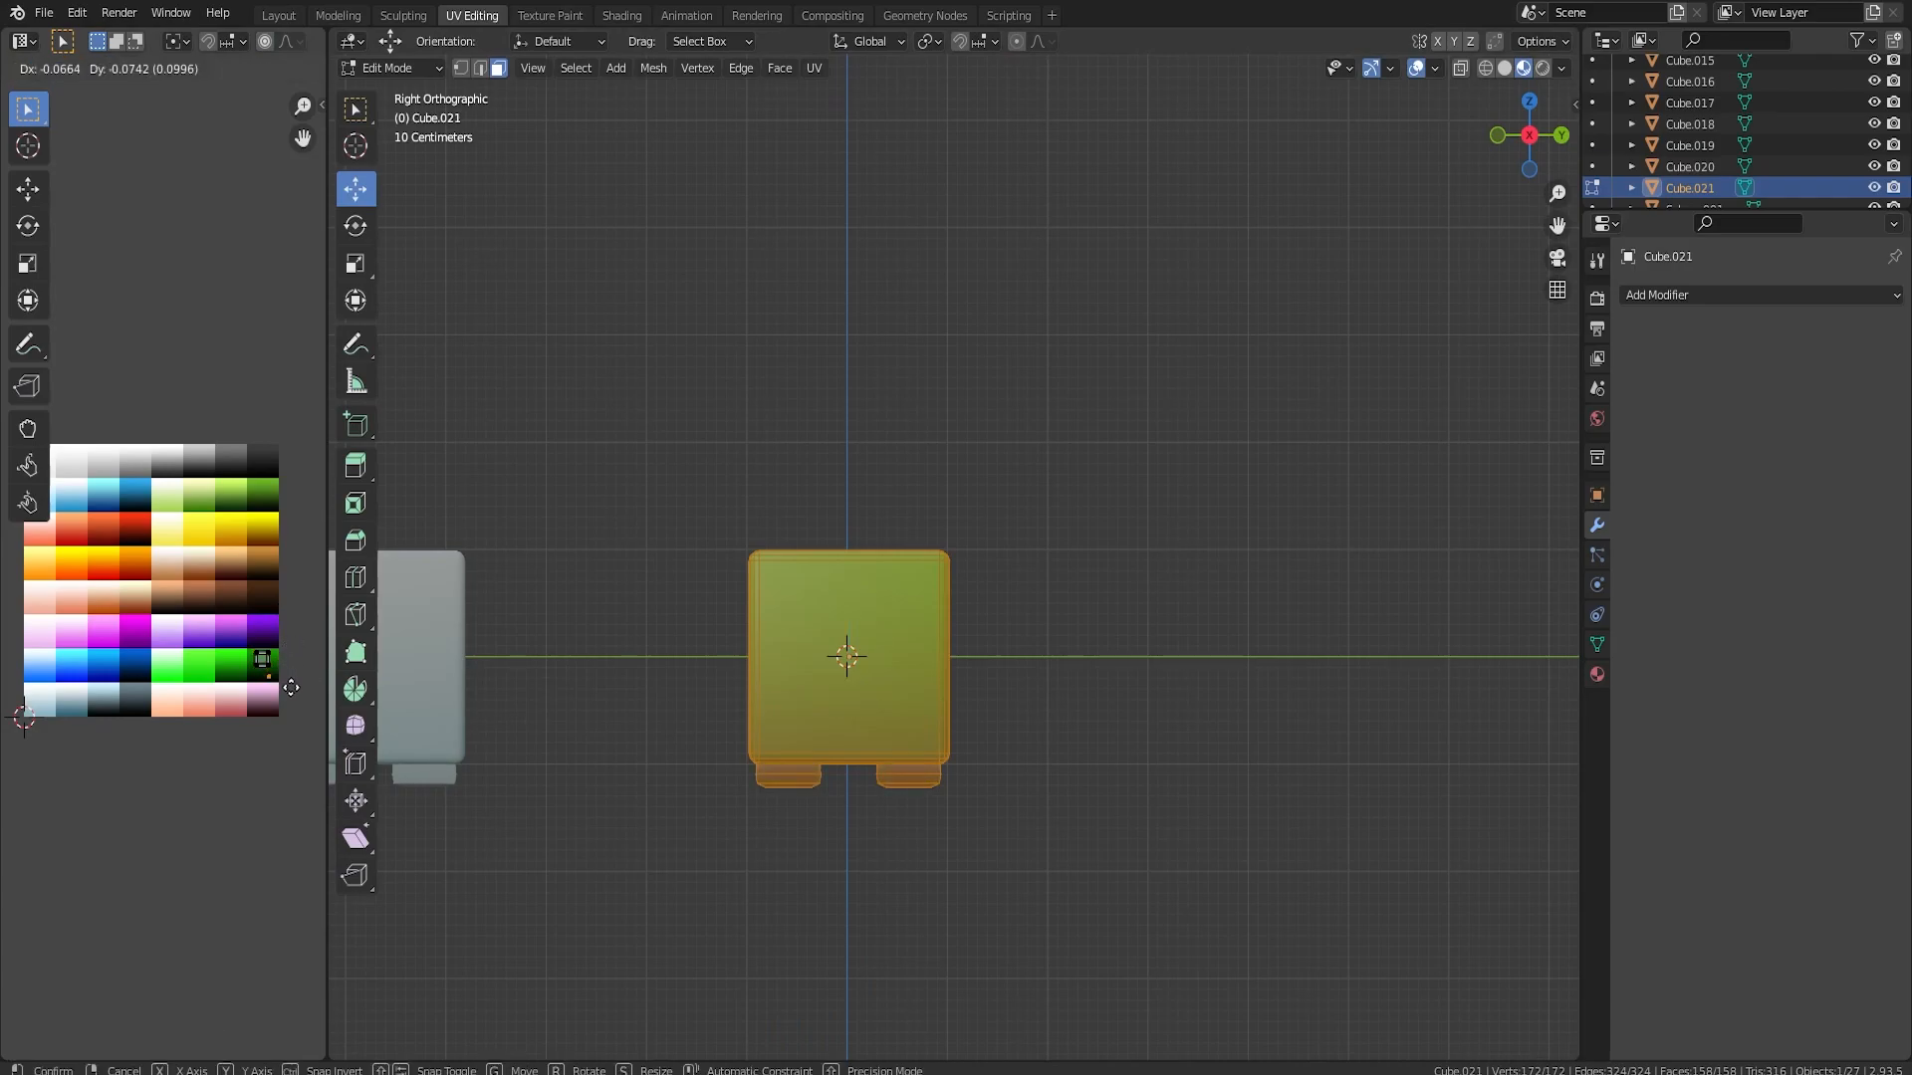
left_click(225, 601)
key("Tab")
Add a cylinder to the mesh of the new green block in Edit Mode
mouse_move(877, 687)
middle_mouse_down()
mouse_move(906, 696)
mouse_move(786, 690)
mouse_move(1036, 679)
mouse_move(994, 725)
mouse_move(880, 655)
middle_mouse_up()
middle_click_drag(1014, 683, 929, 655)
key("shift+a")
mouse_move(929, 654)
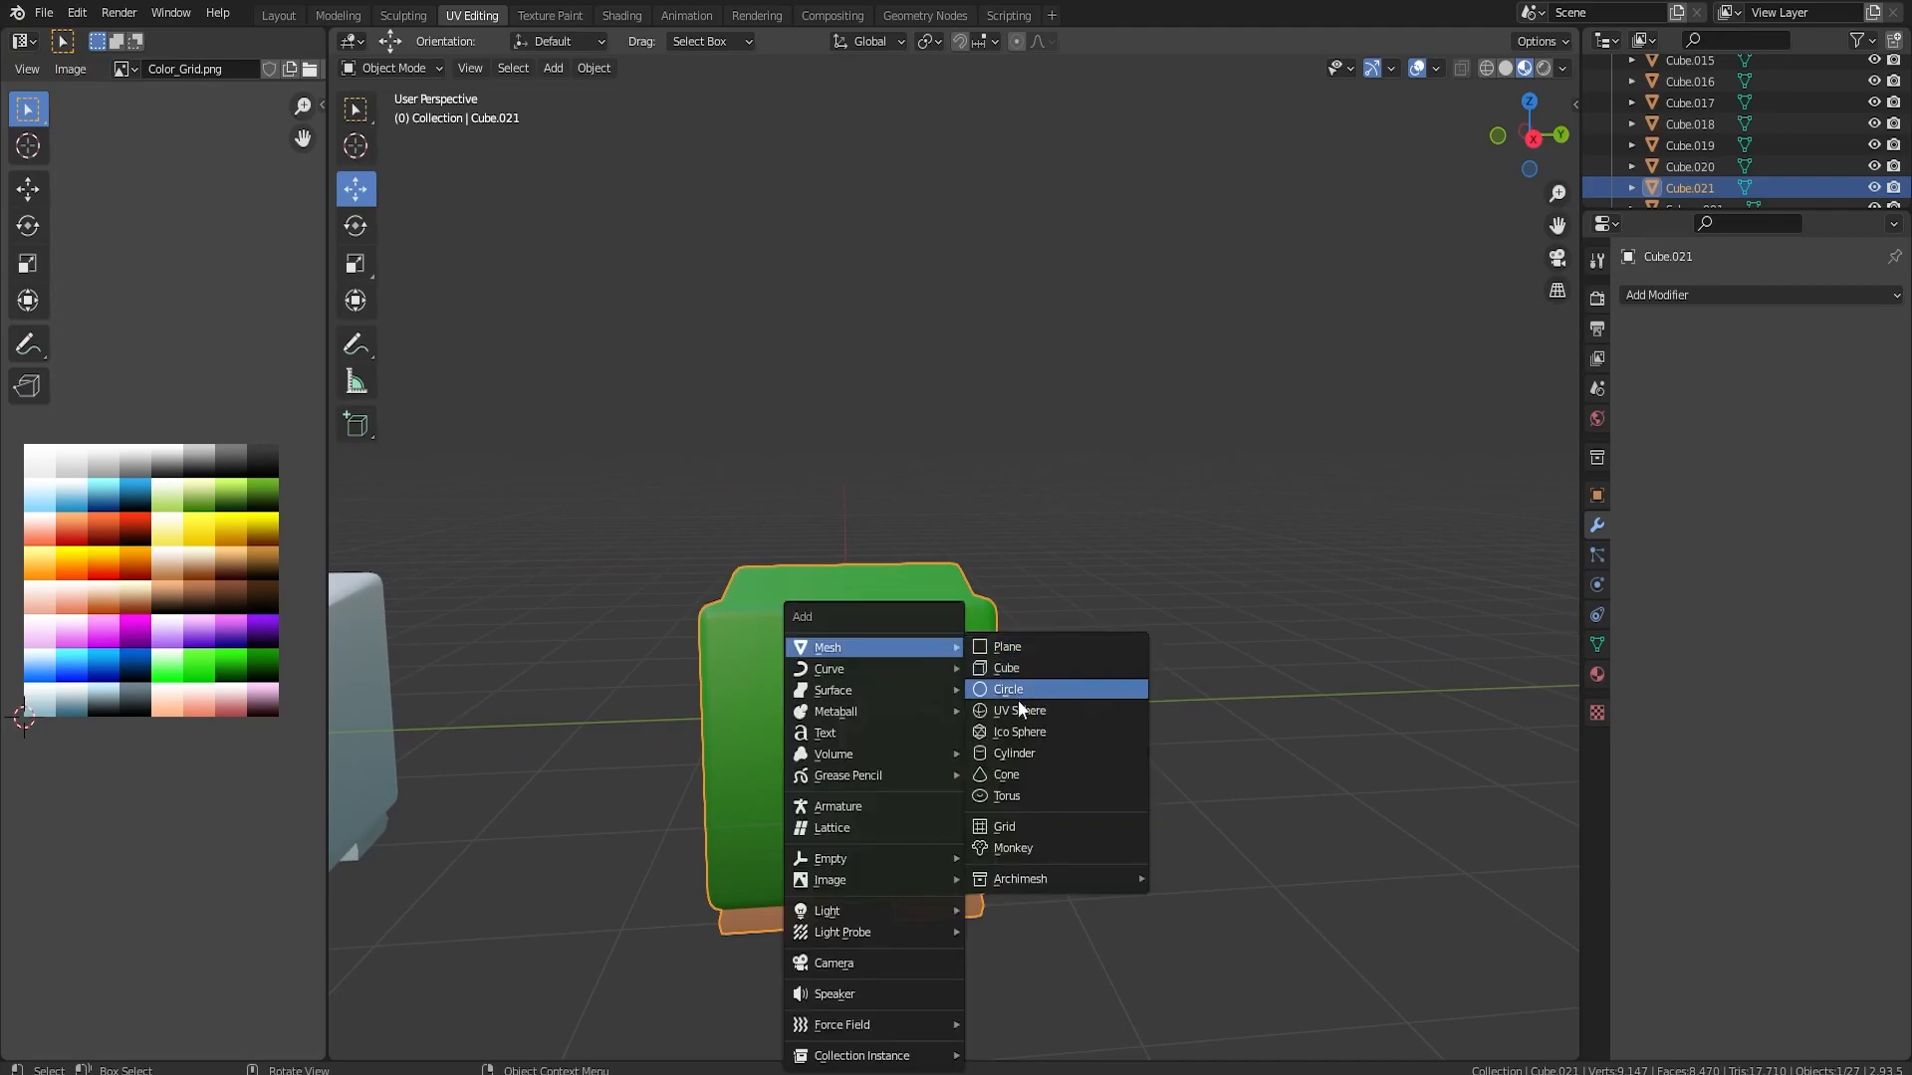
key("Tab")
key("shift+a")
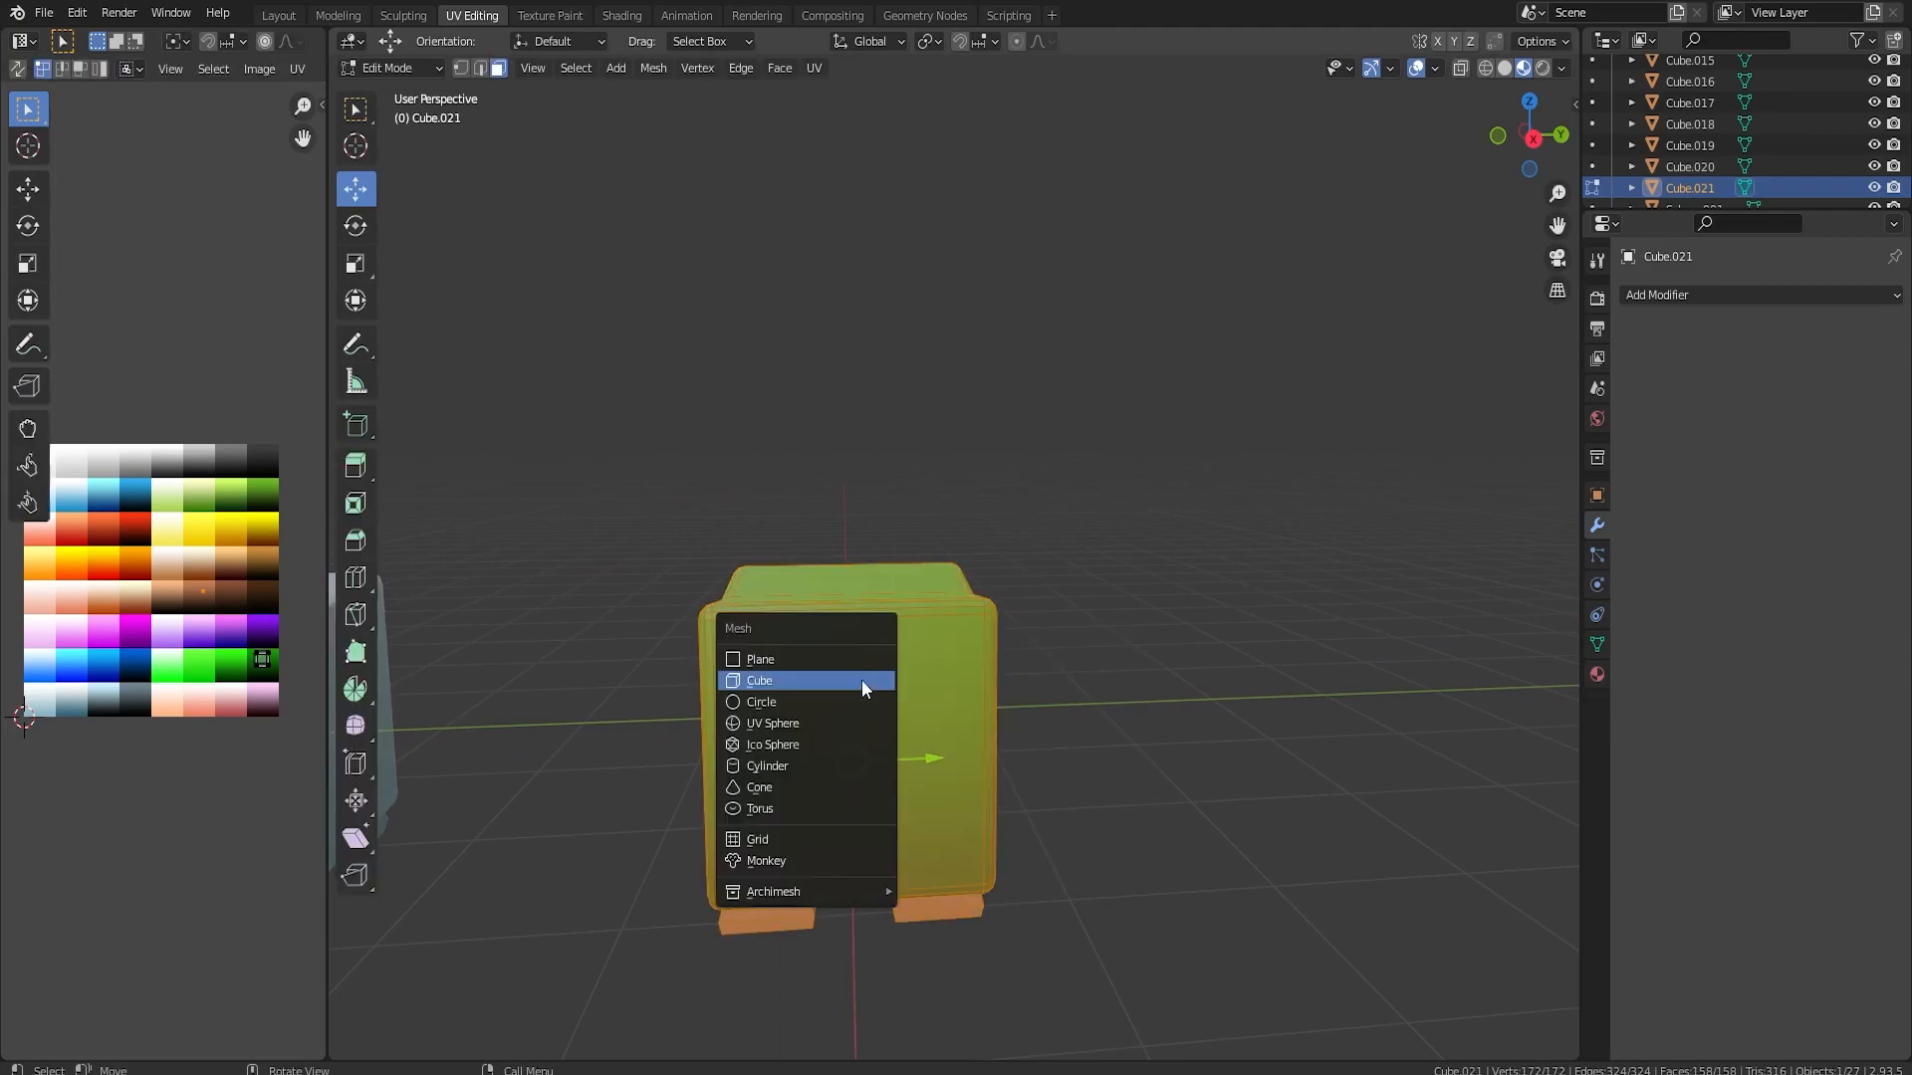
left_click(779, 766)
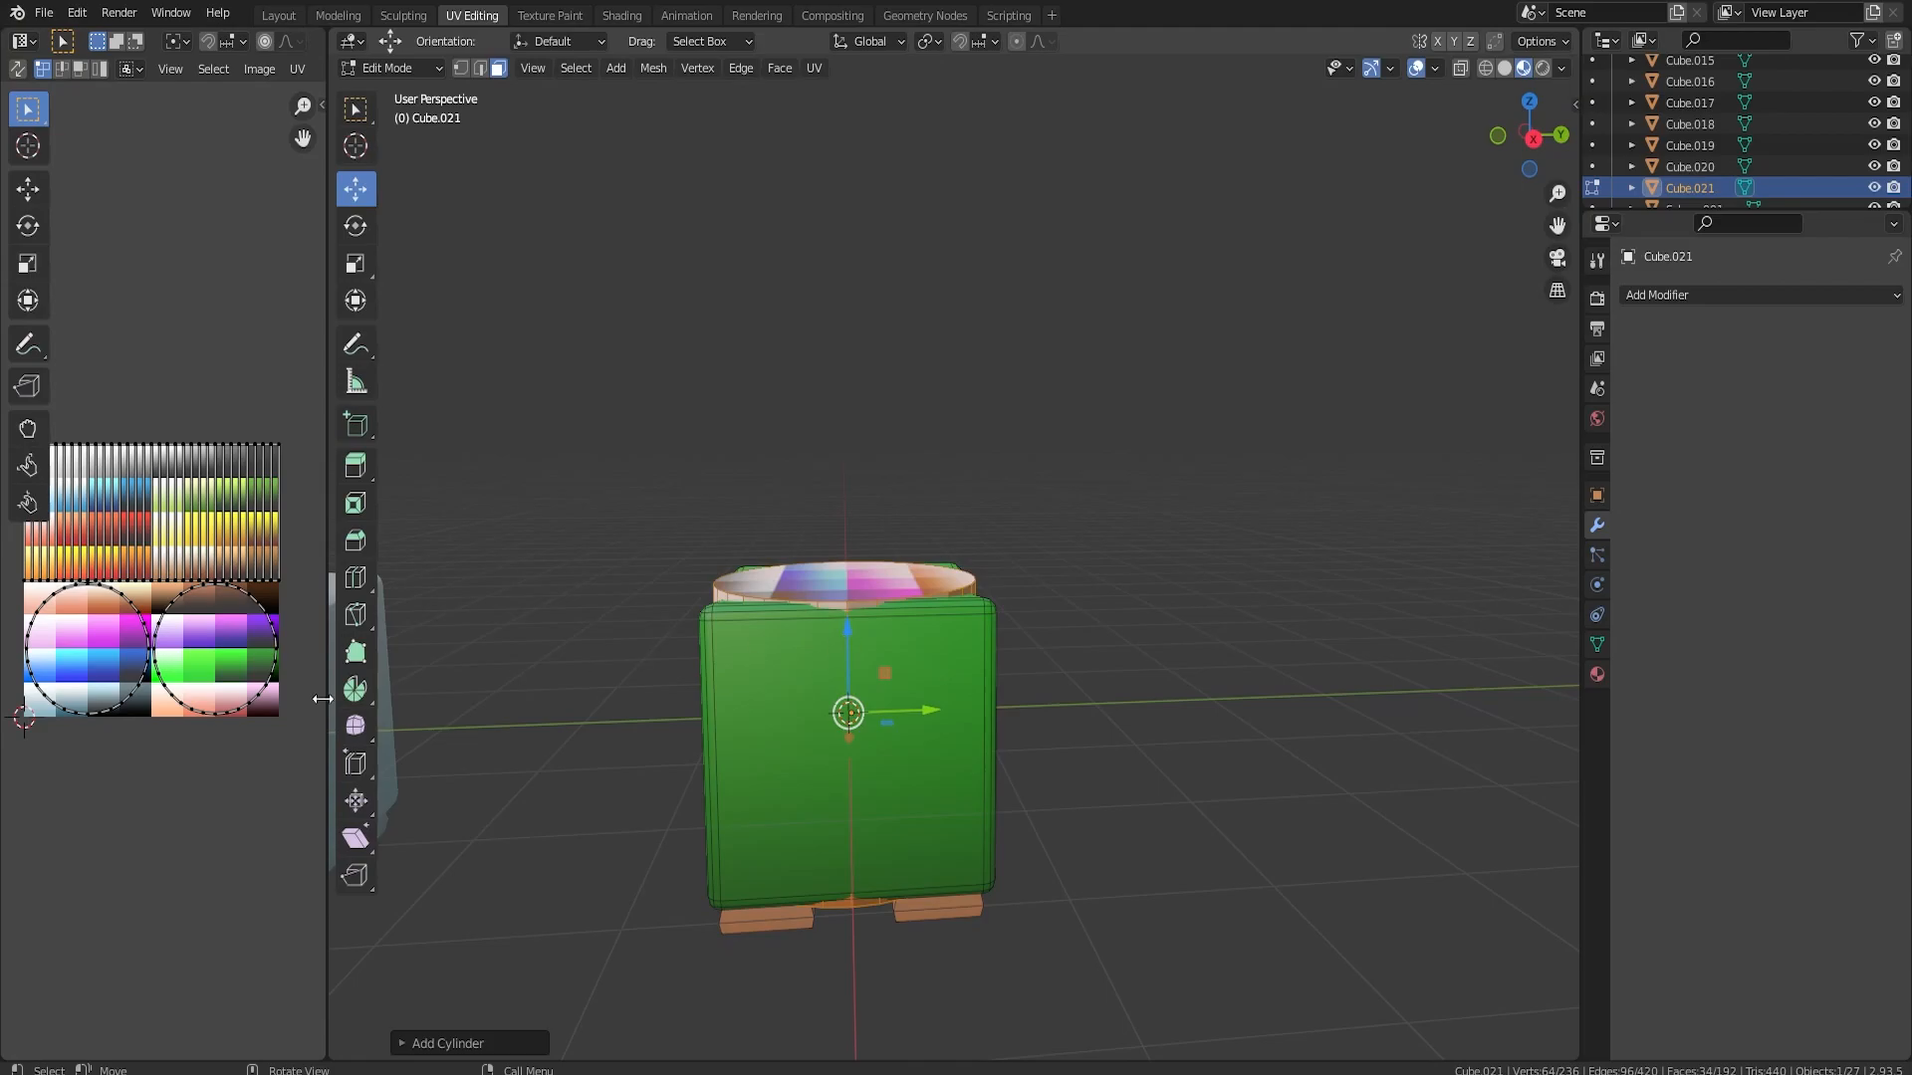
Set the vertex count of the newly added cylinder to 12
left_click(438, 1036)
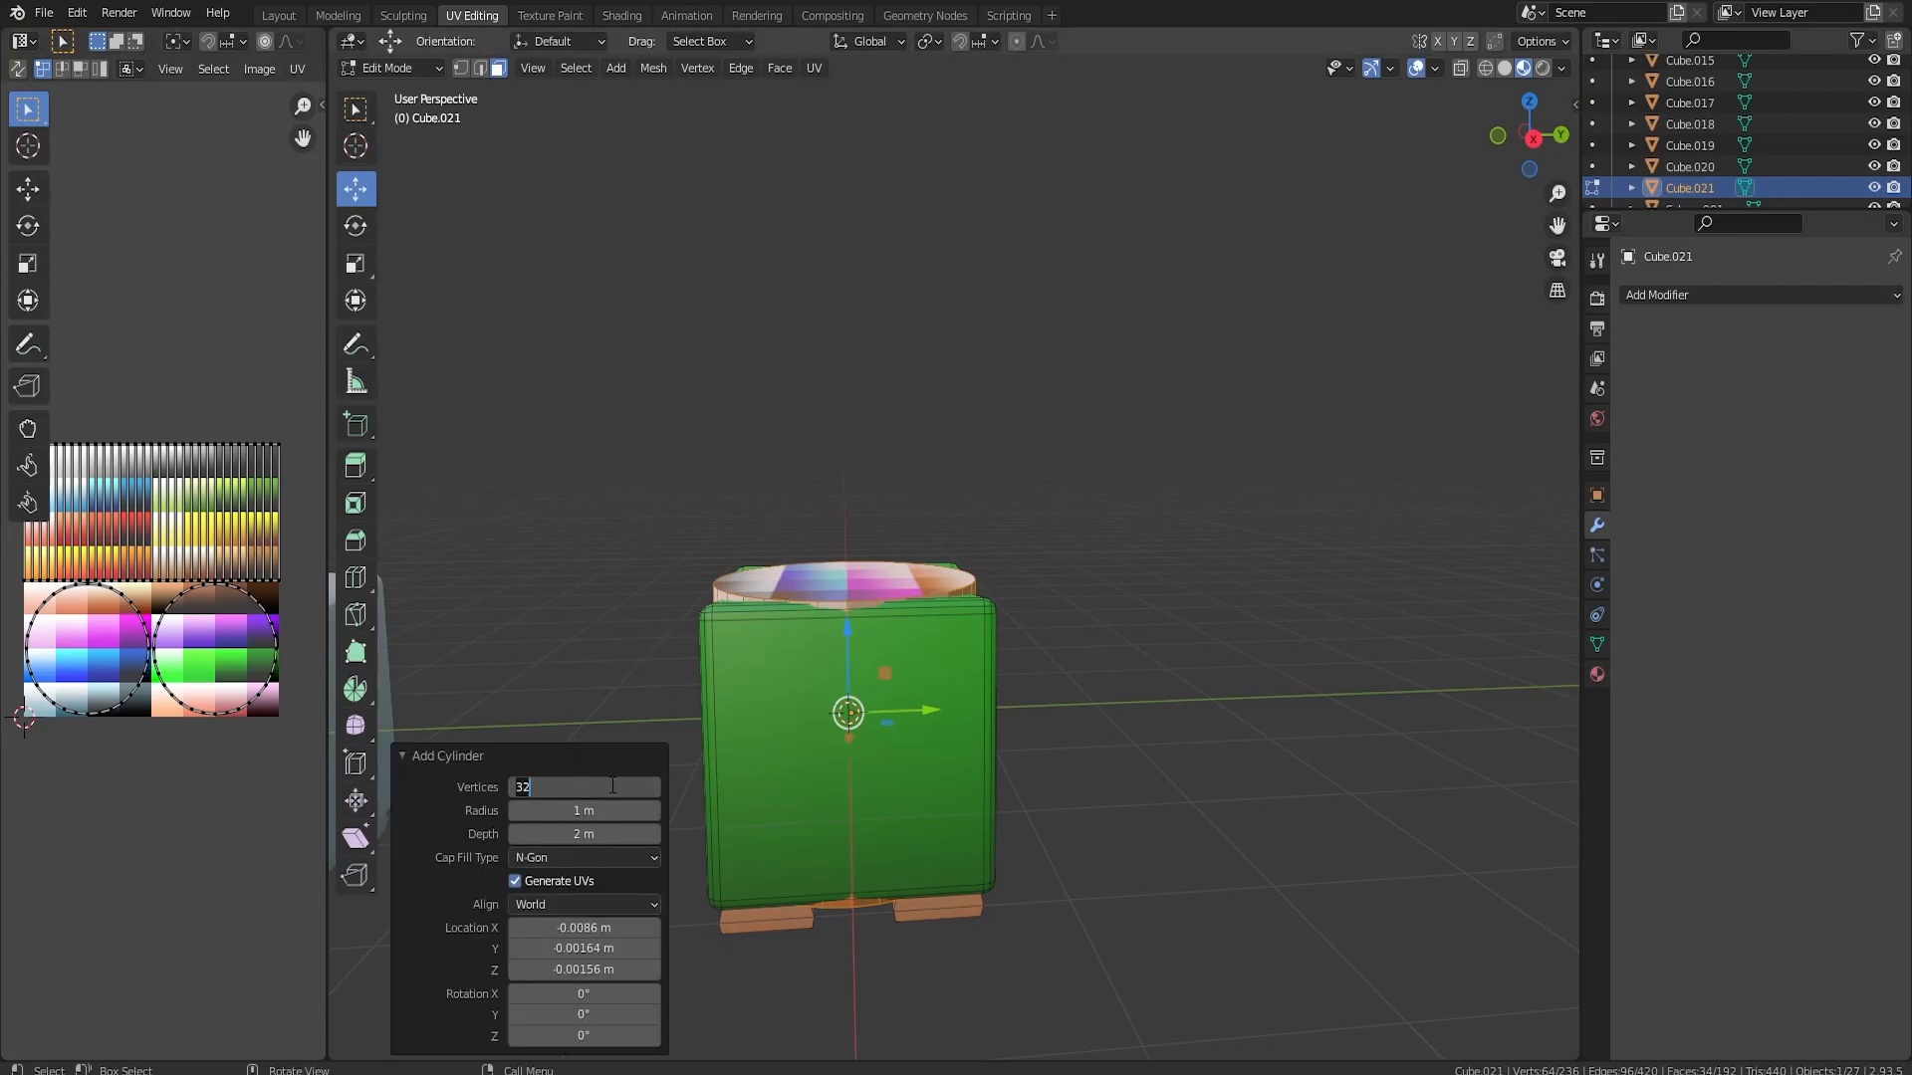
left_click(612, 786)
type("12")
key("Return")
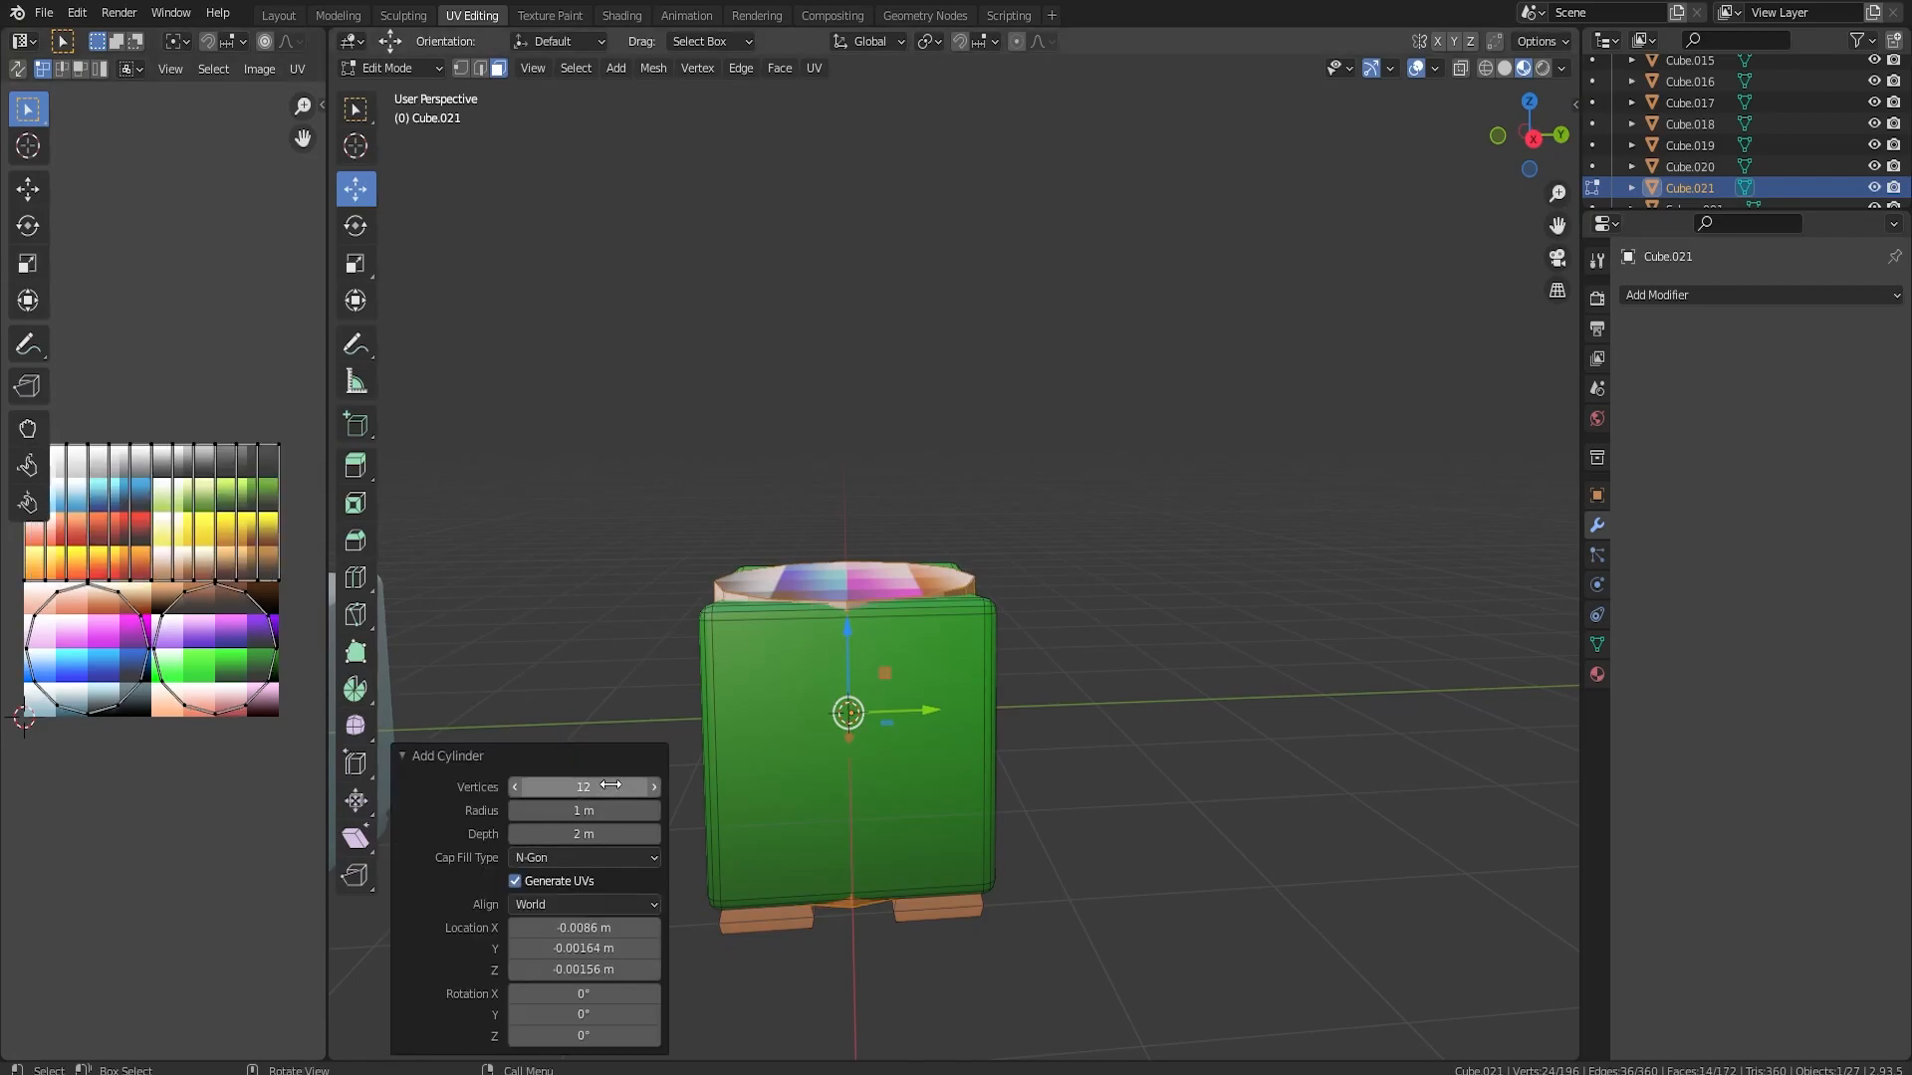
Shrink the cylinder to a small stub and place it on top of the green block near one front corner
key("s")
left_click(888, 754)
left_click_drag(849, 659, 837, 476)
key("s")
left_click(1007, 636)
middle_click_drag(971, 532, 774, 659)
left_click_drag(702, 635, 621, 678)
left_click_drag(747, 696, 693, 668)
Select the stub's top face in right view, extrude it upward and scale the new end
key("KP_3")
scroll(851, 674, "up", 3)
middle_click_drag(683, 551, 825, 673, "shift")
left_click(479, 72)
middle_click_drag(747, 296, 726, 333)
left_click(498, 69)
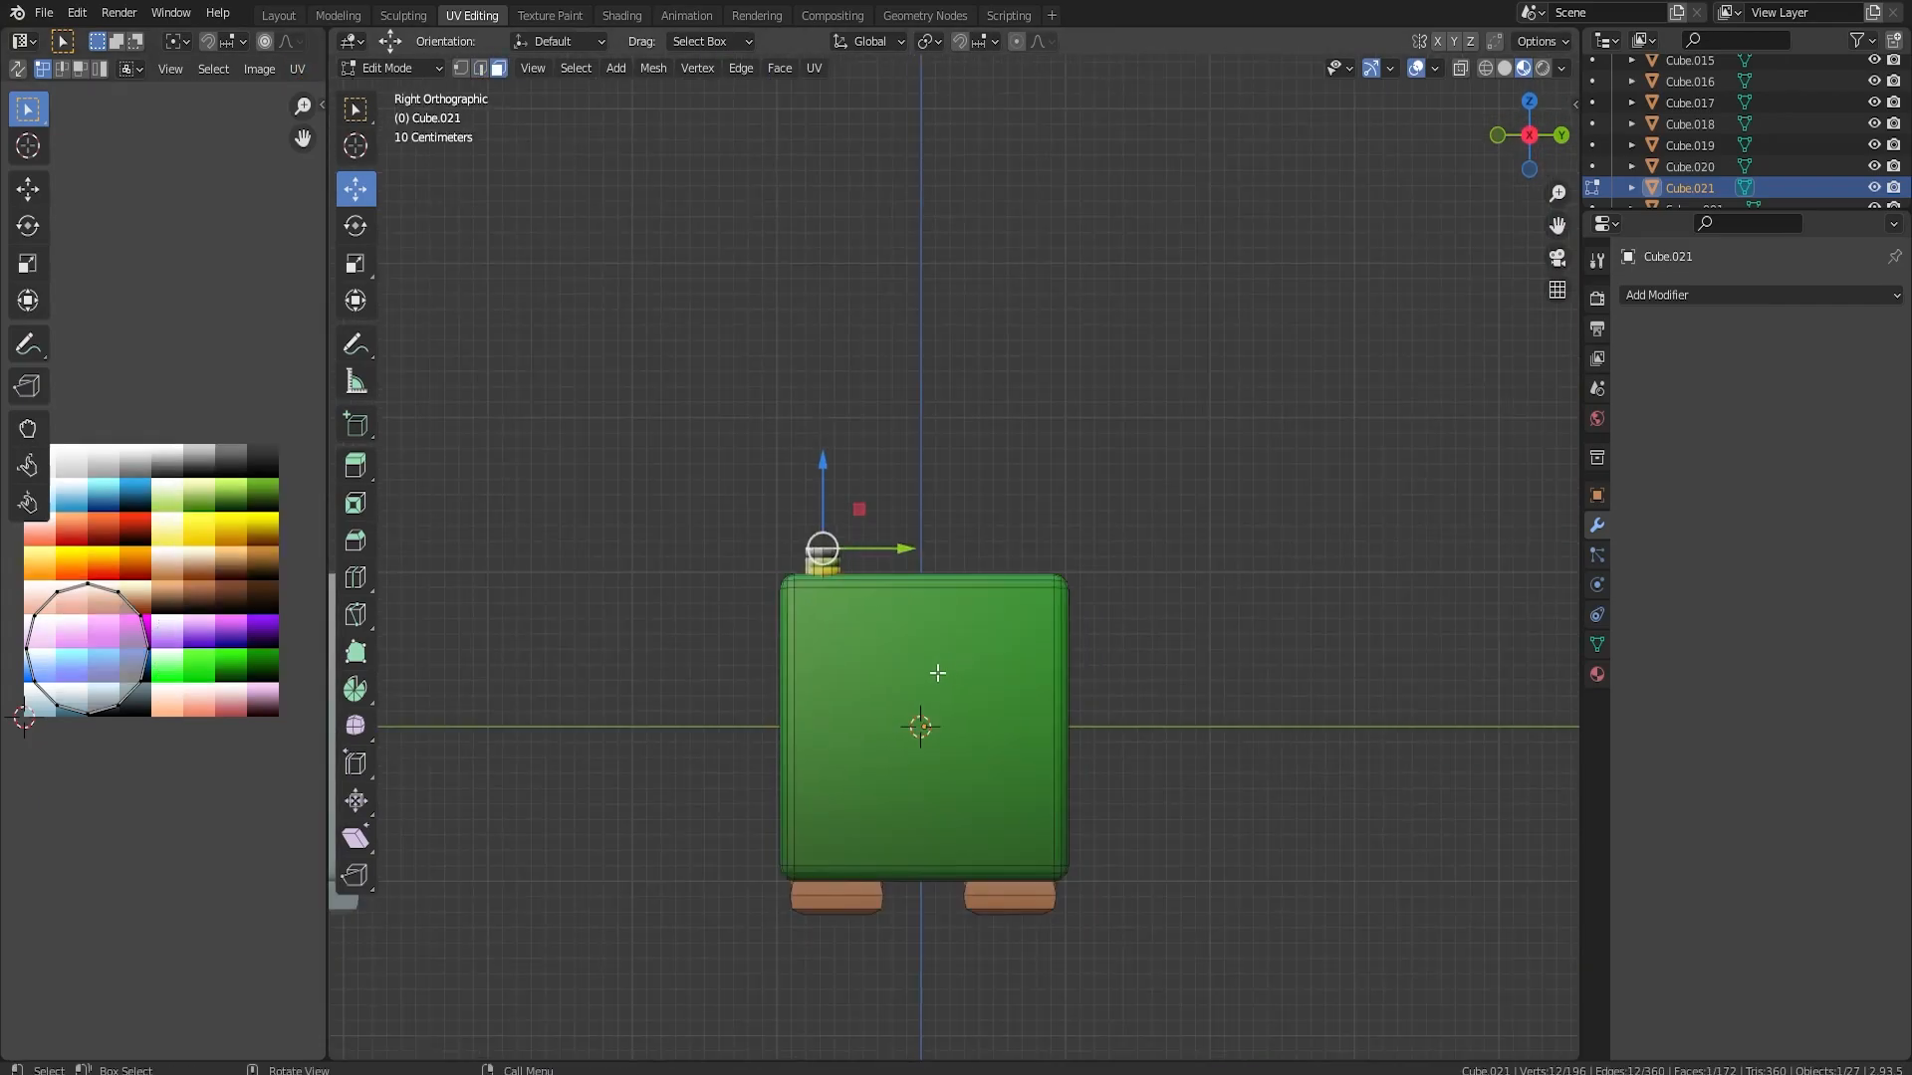
scroll(911, 679, "up", 1)
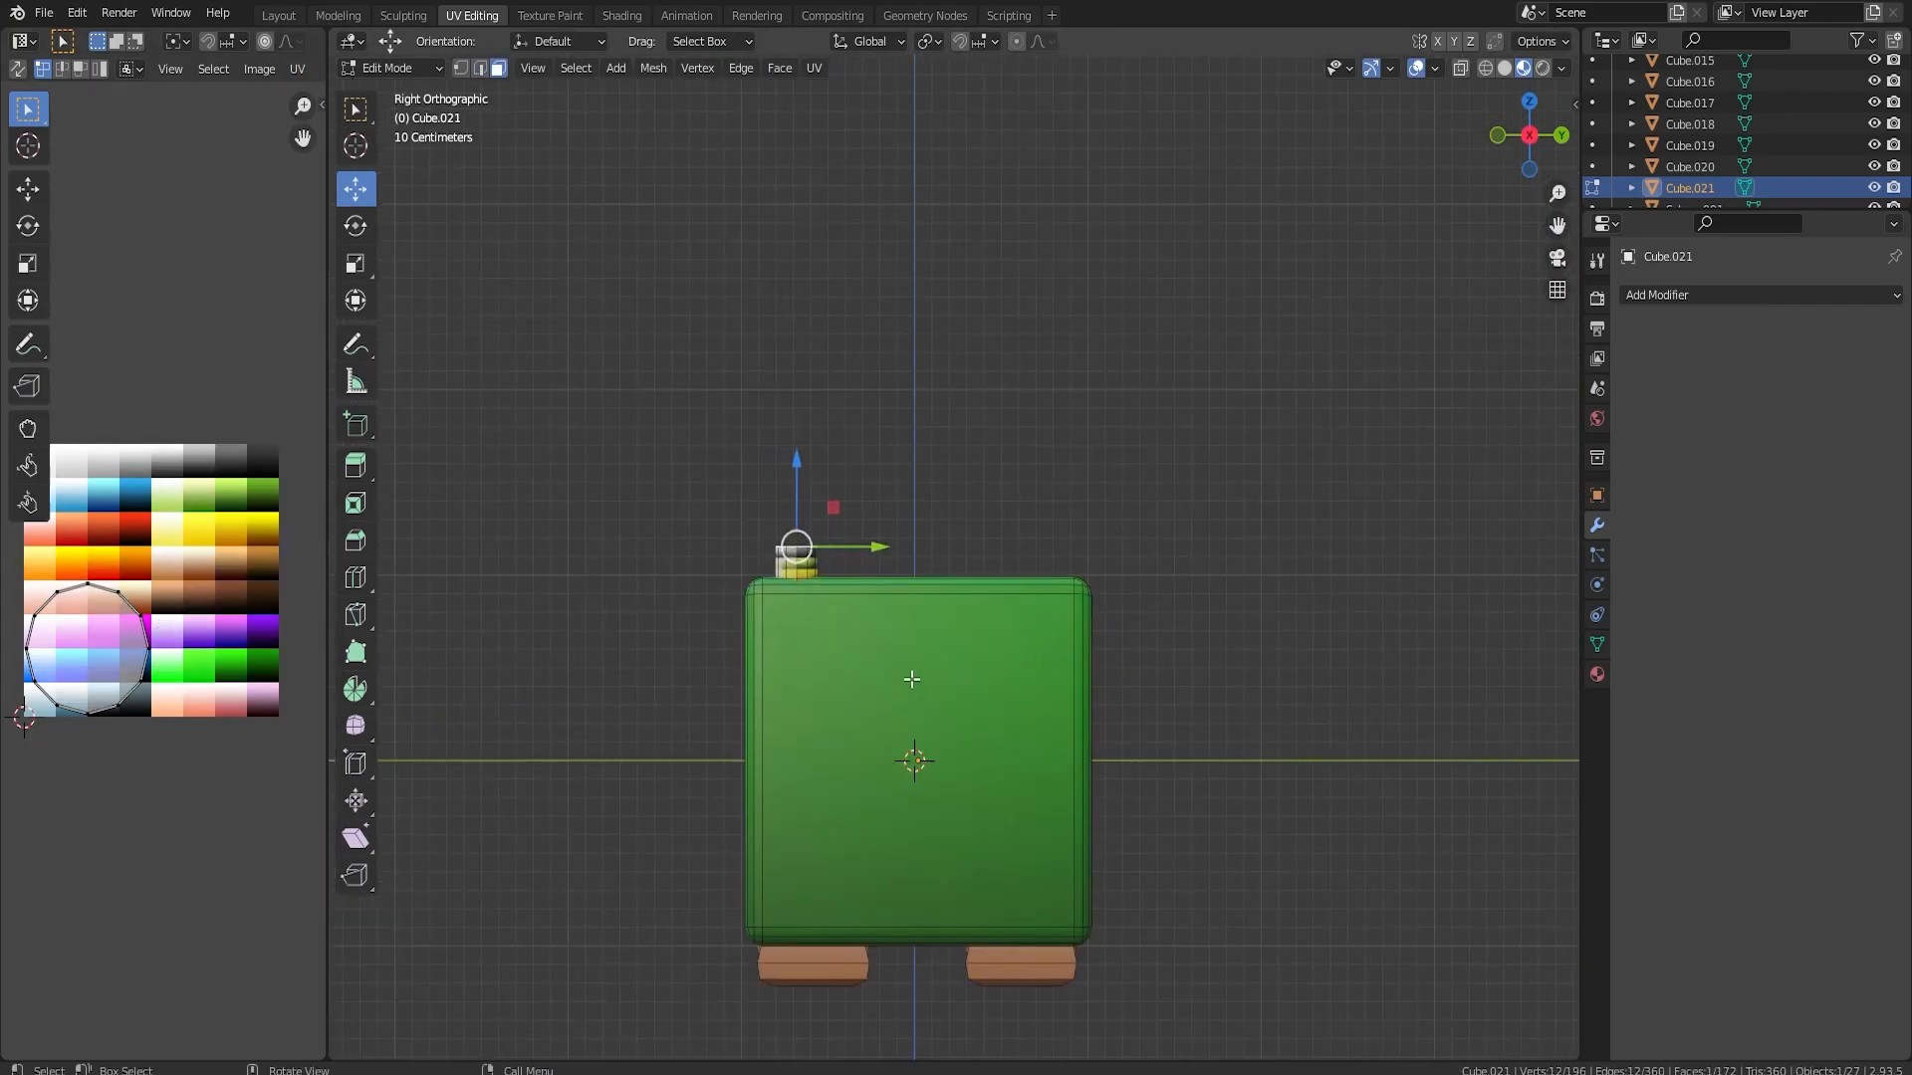
key("e")
left_click(867, 579)
key("s")
left_click(1046, 534)
Extrude the stalk upward by about 0.38 m and another 0.11 m, scaling the end down into a narrow tip
key("e")
left_click(1046, 458)
key("s")
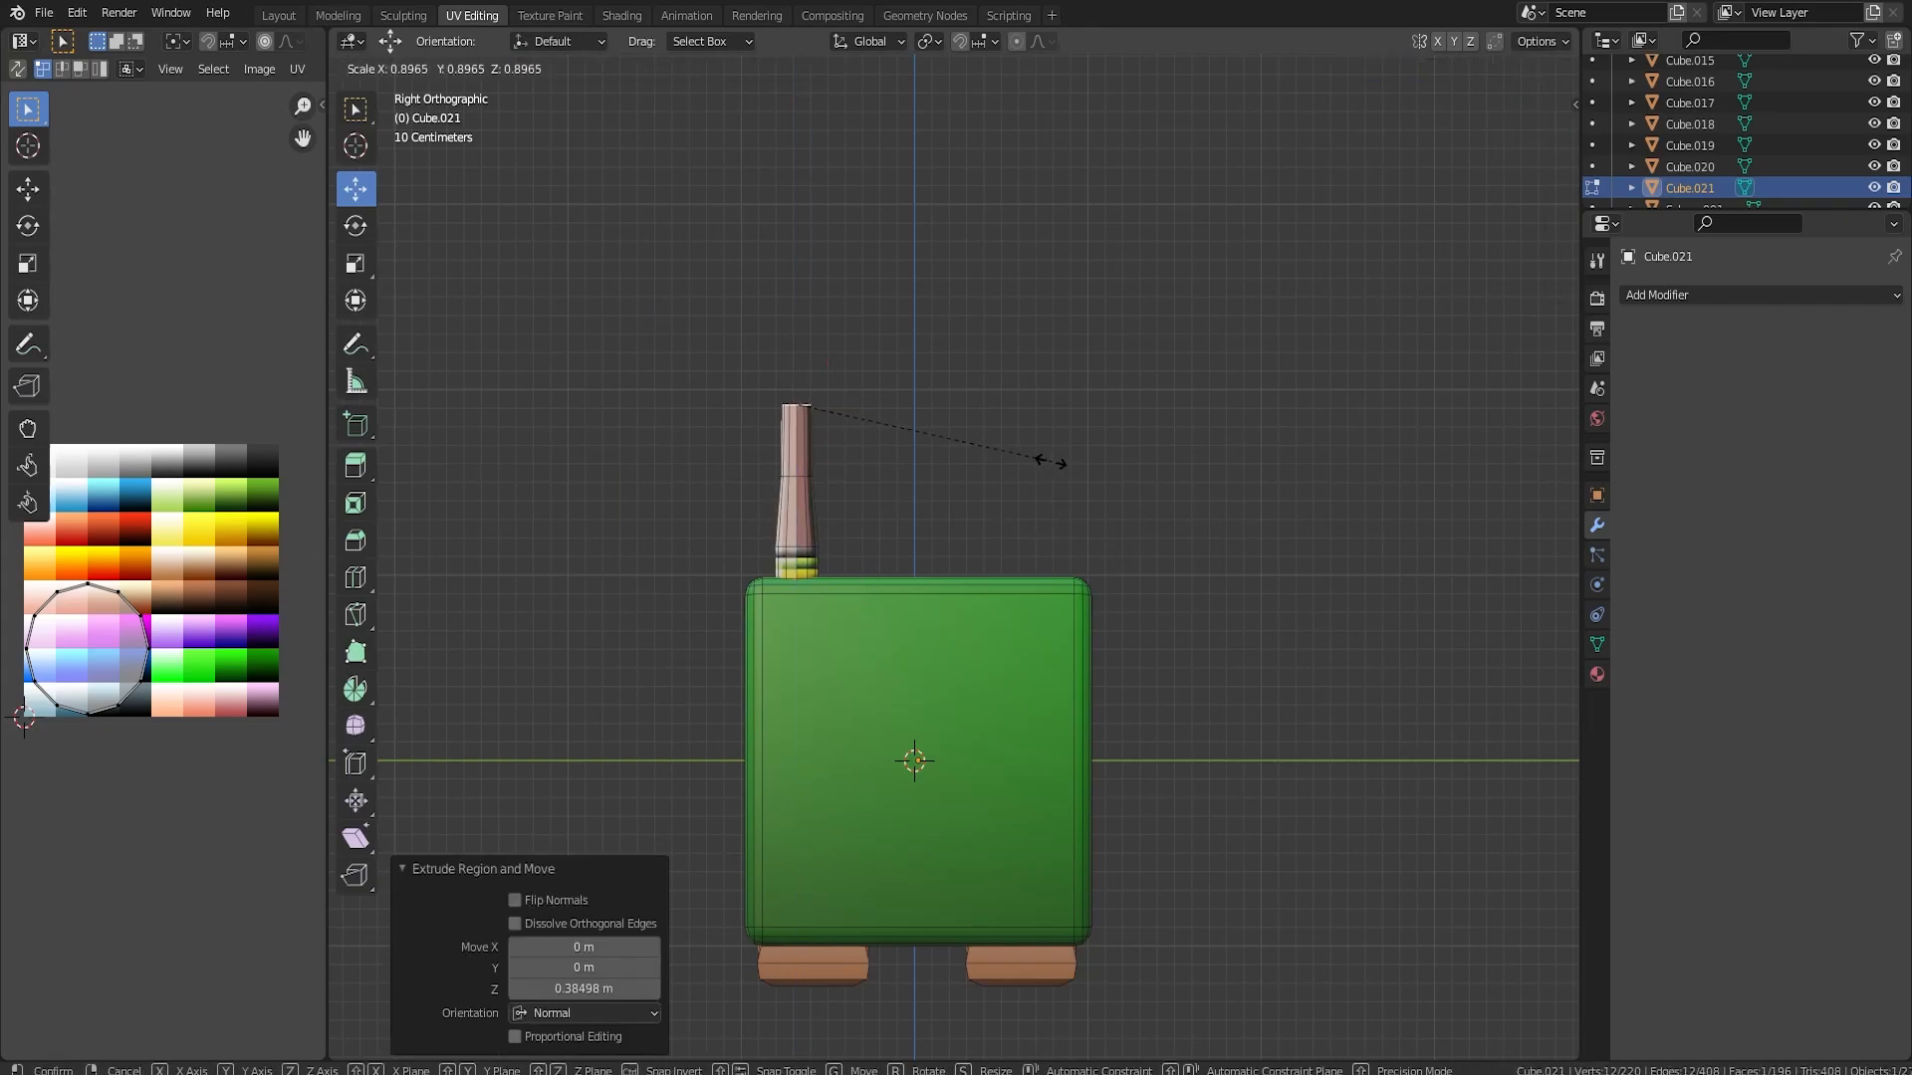
left_click(990, 447)
key("ctrl+z")
key("s")
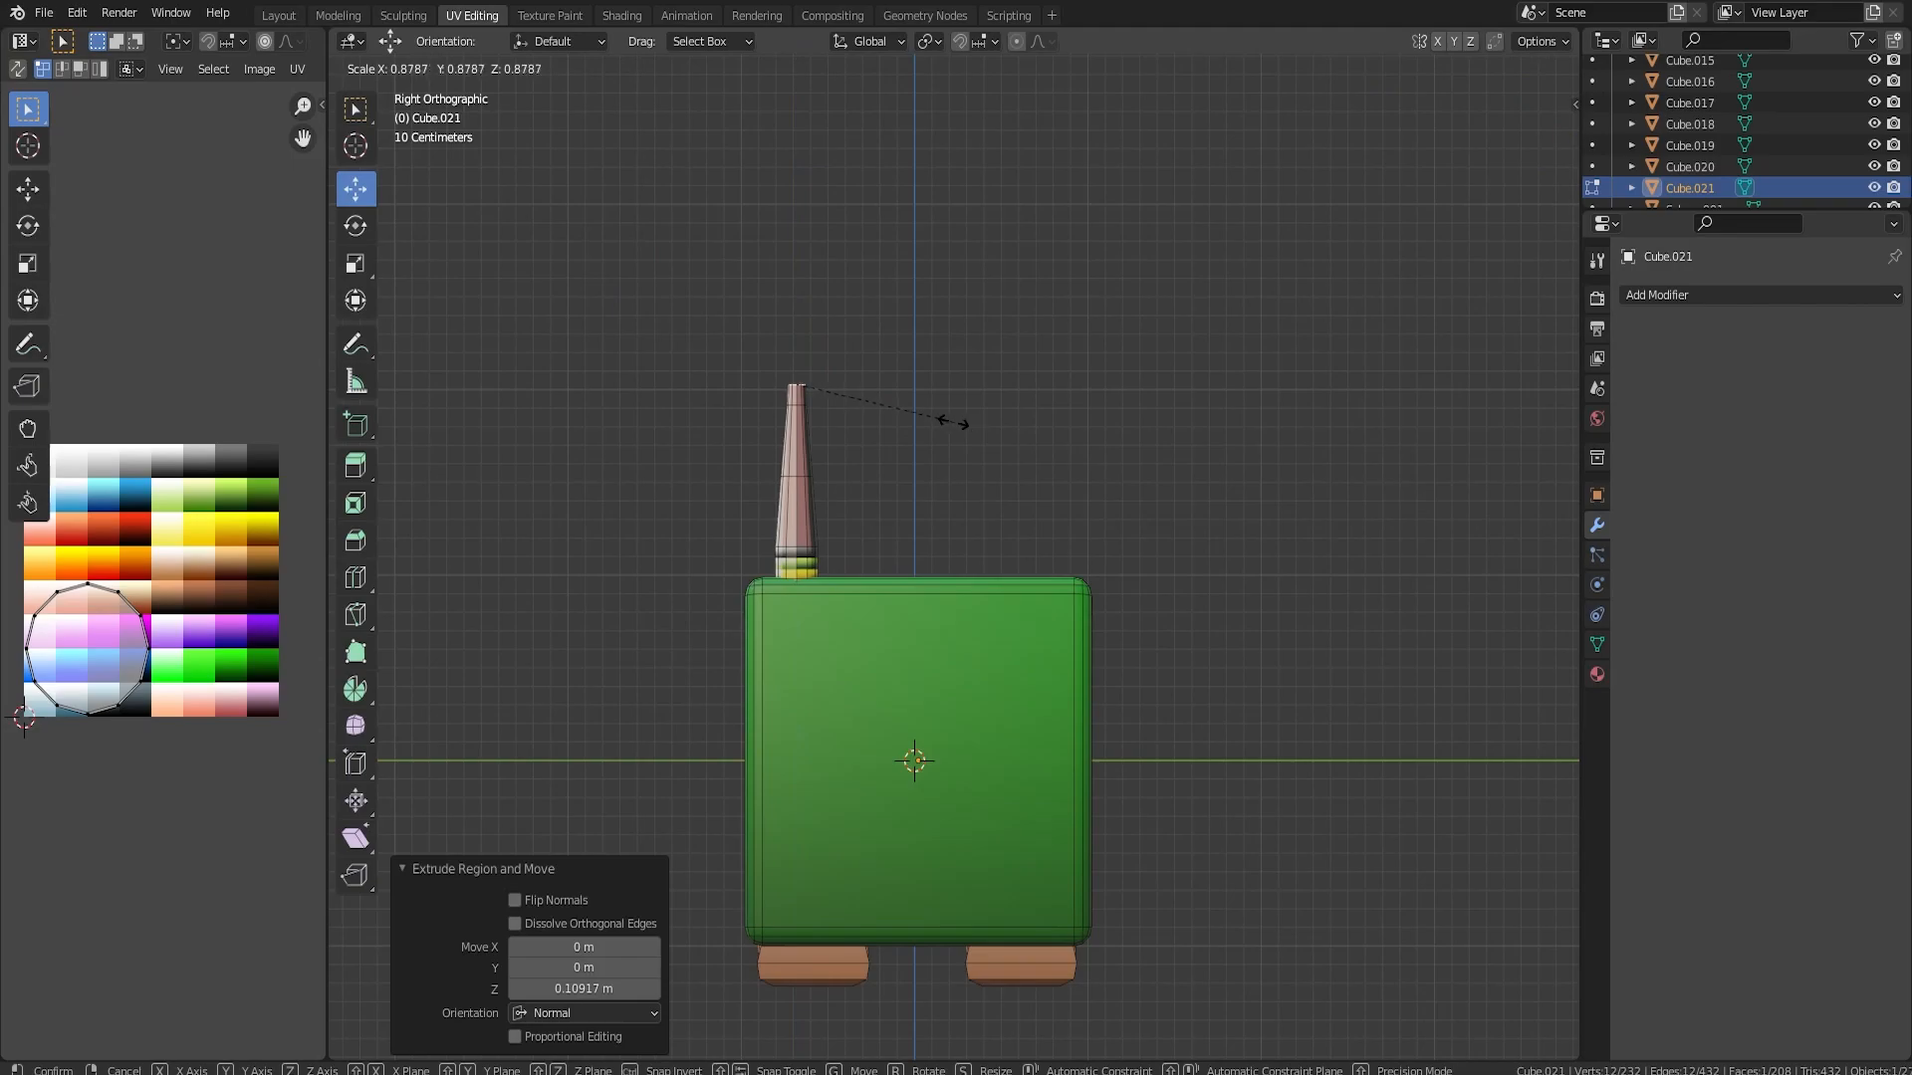
left_click(948, 419)
Extrude the stalk's tip in two more sections, widening it into a bulb and scaling its end to 0.819
key("e")
left_click(944, 388)
key("s")
left_click(1035, 394)
key("e")
left_click(1083, 385)
key("s")
left_click(1037, 389)
Inset the top face of the stalk's bulb, extrude the inset face and leave Edit Mode
middle_click_drag(1036, 389, 1025, 631)
key("i")
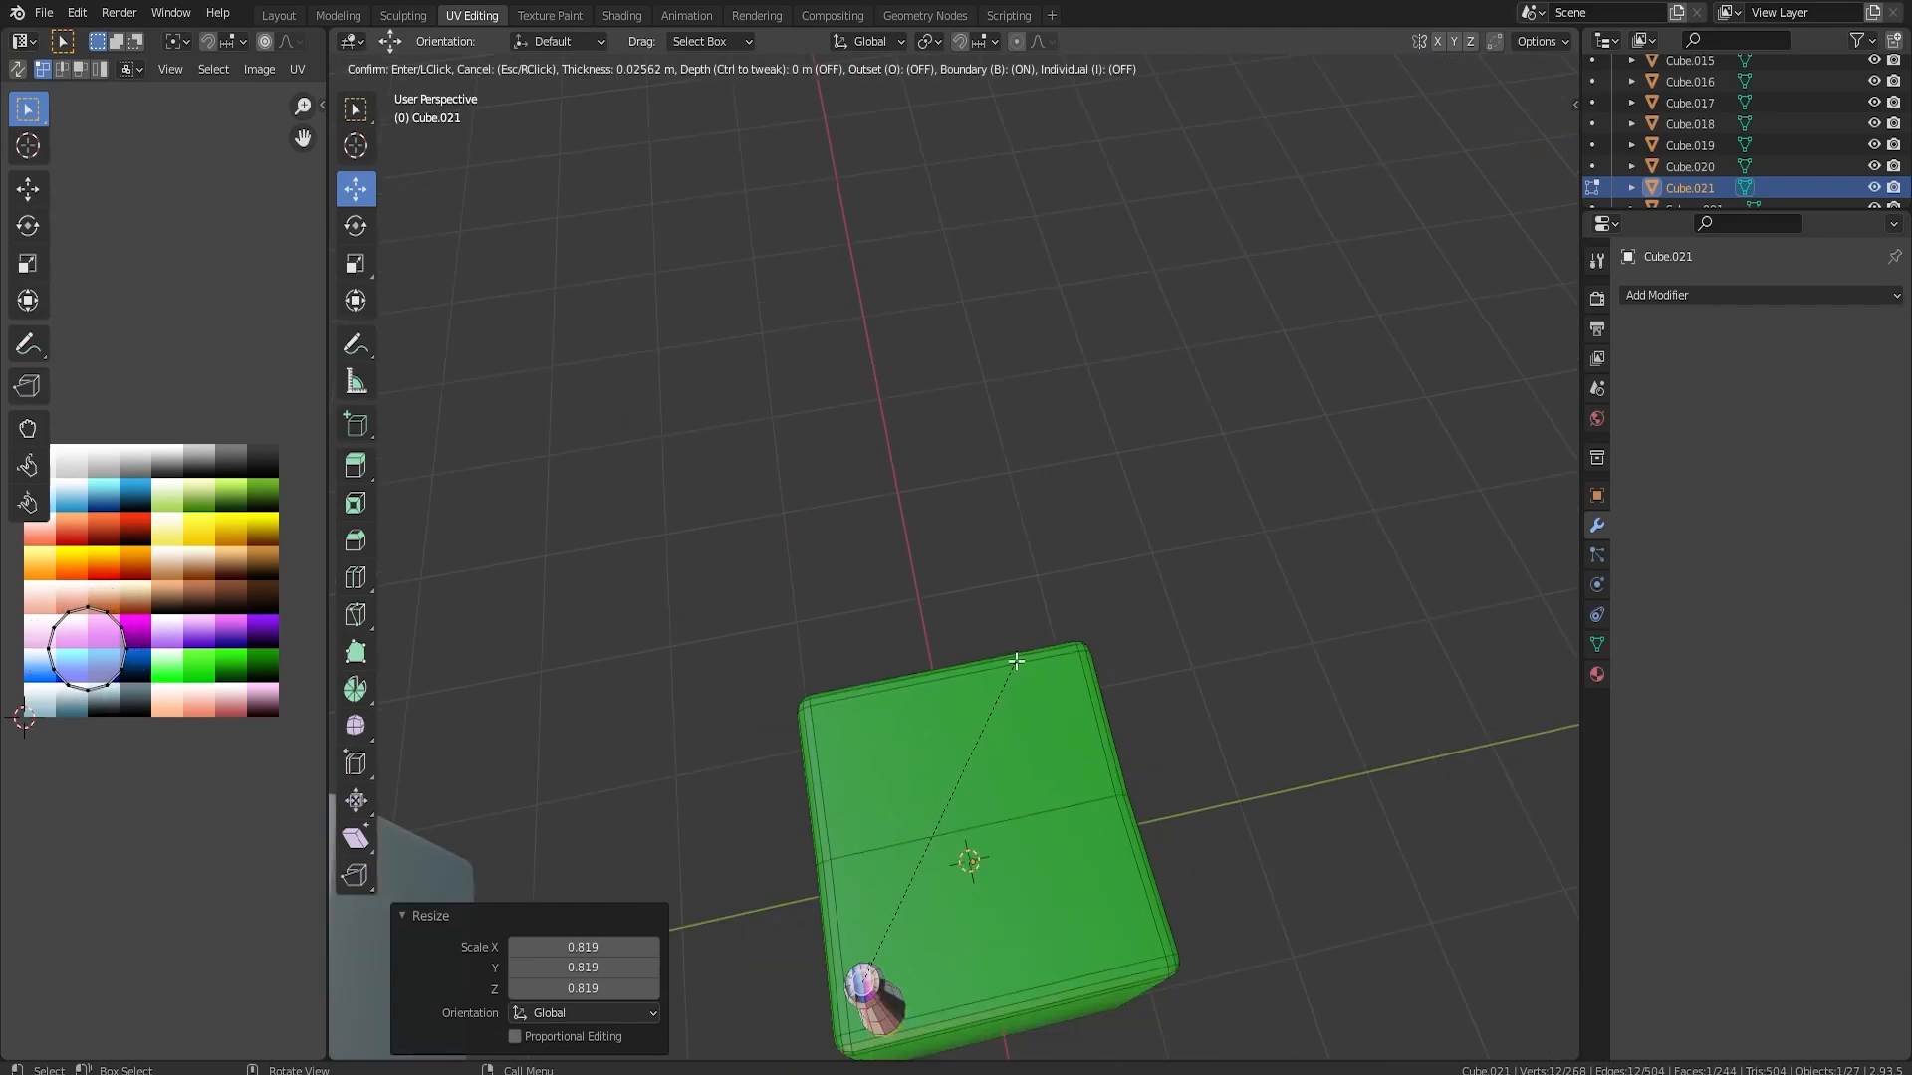
left_click(1025, 665)
key("e")
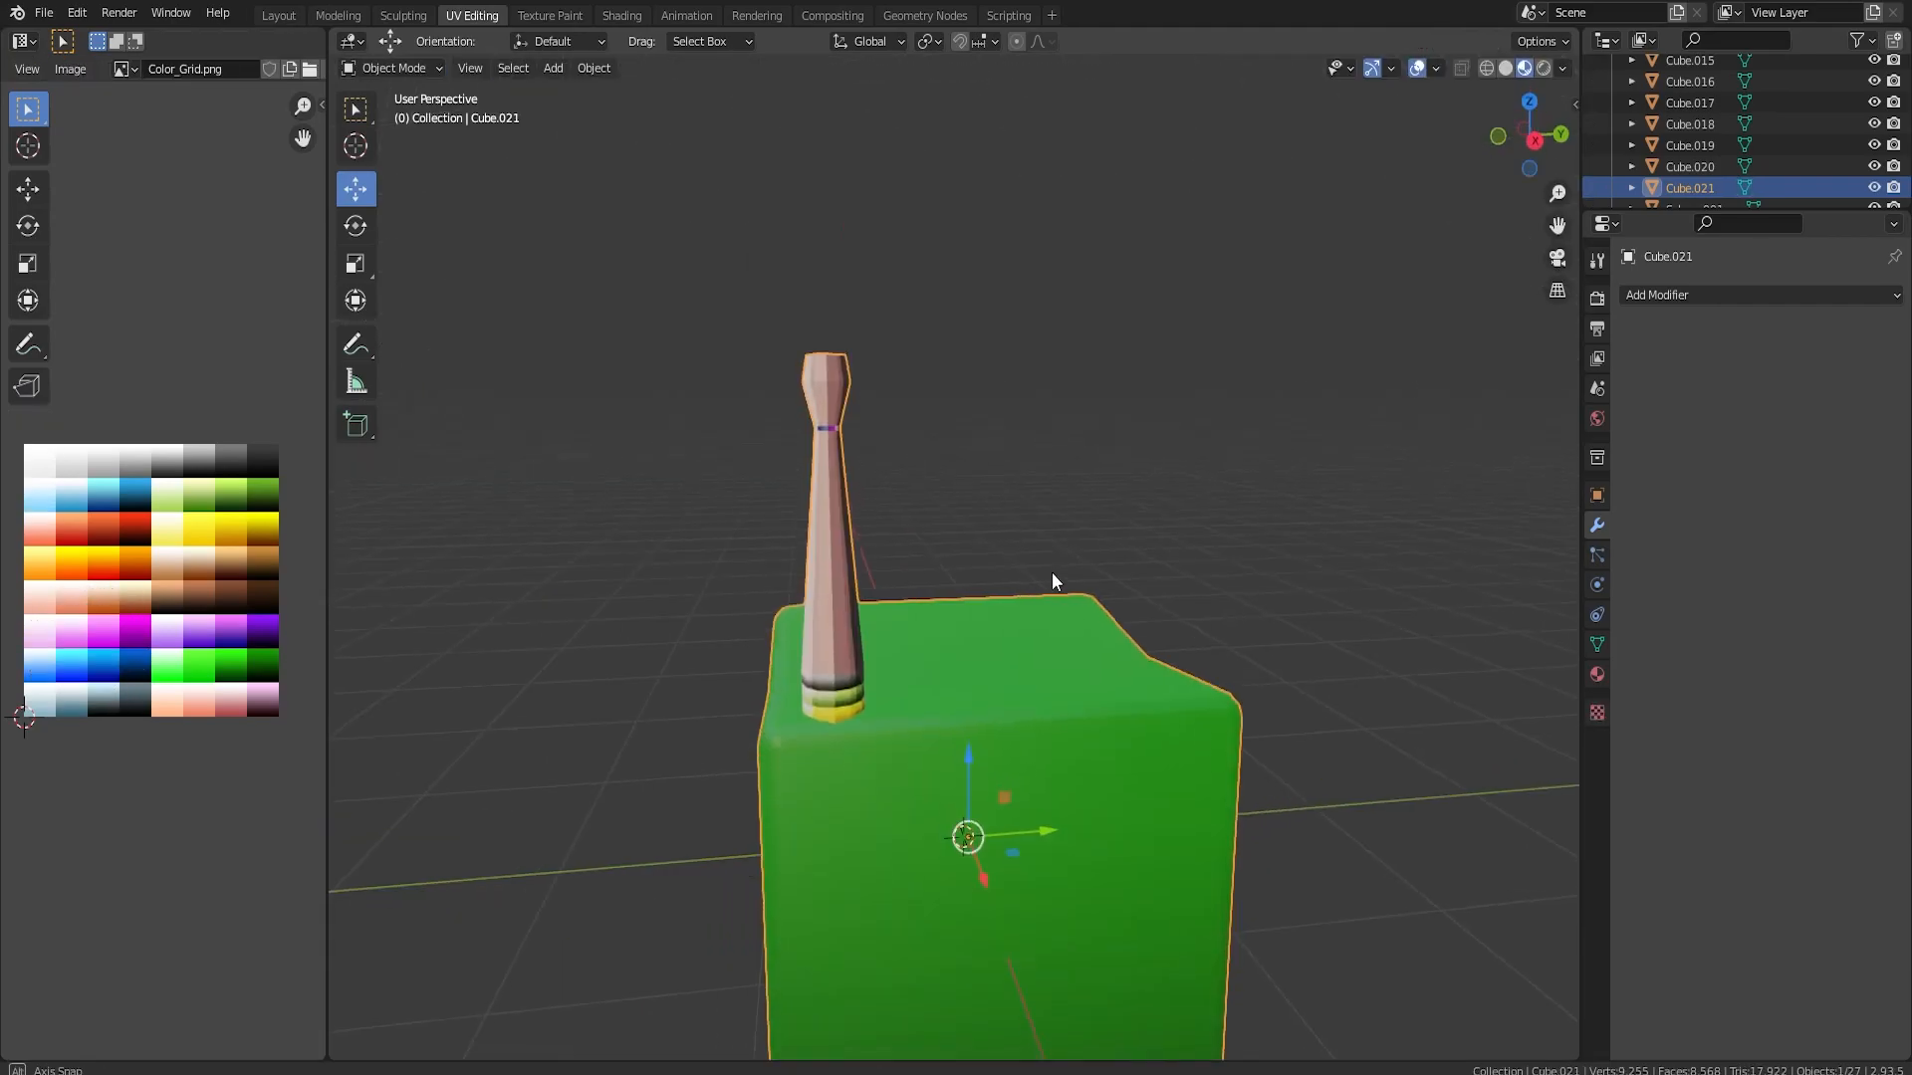
middle_click_drag(1053, 574, 1017, 555)
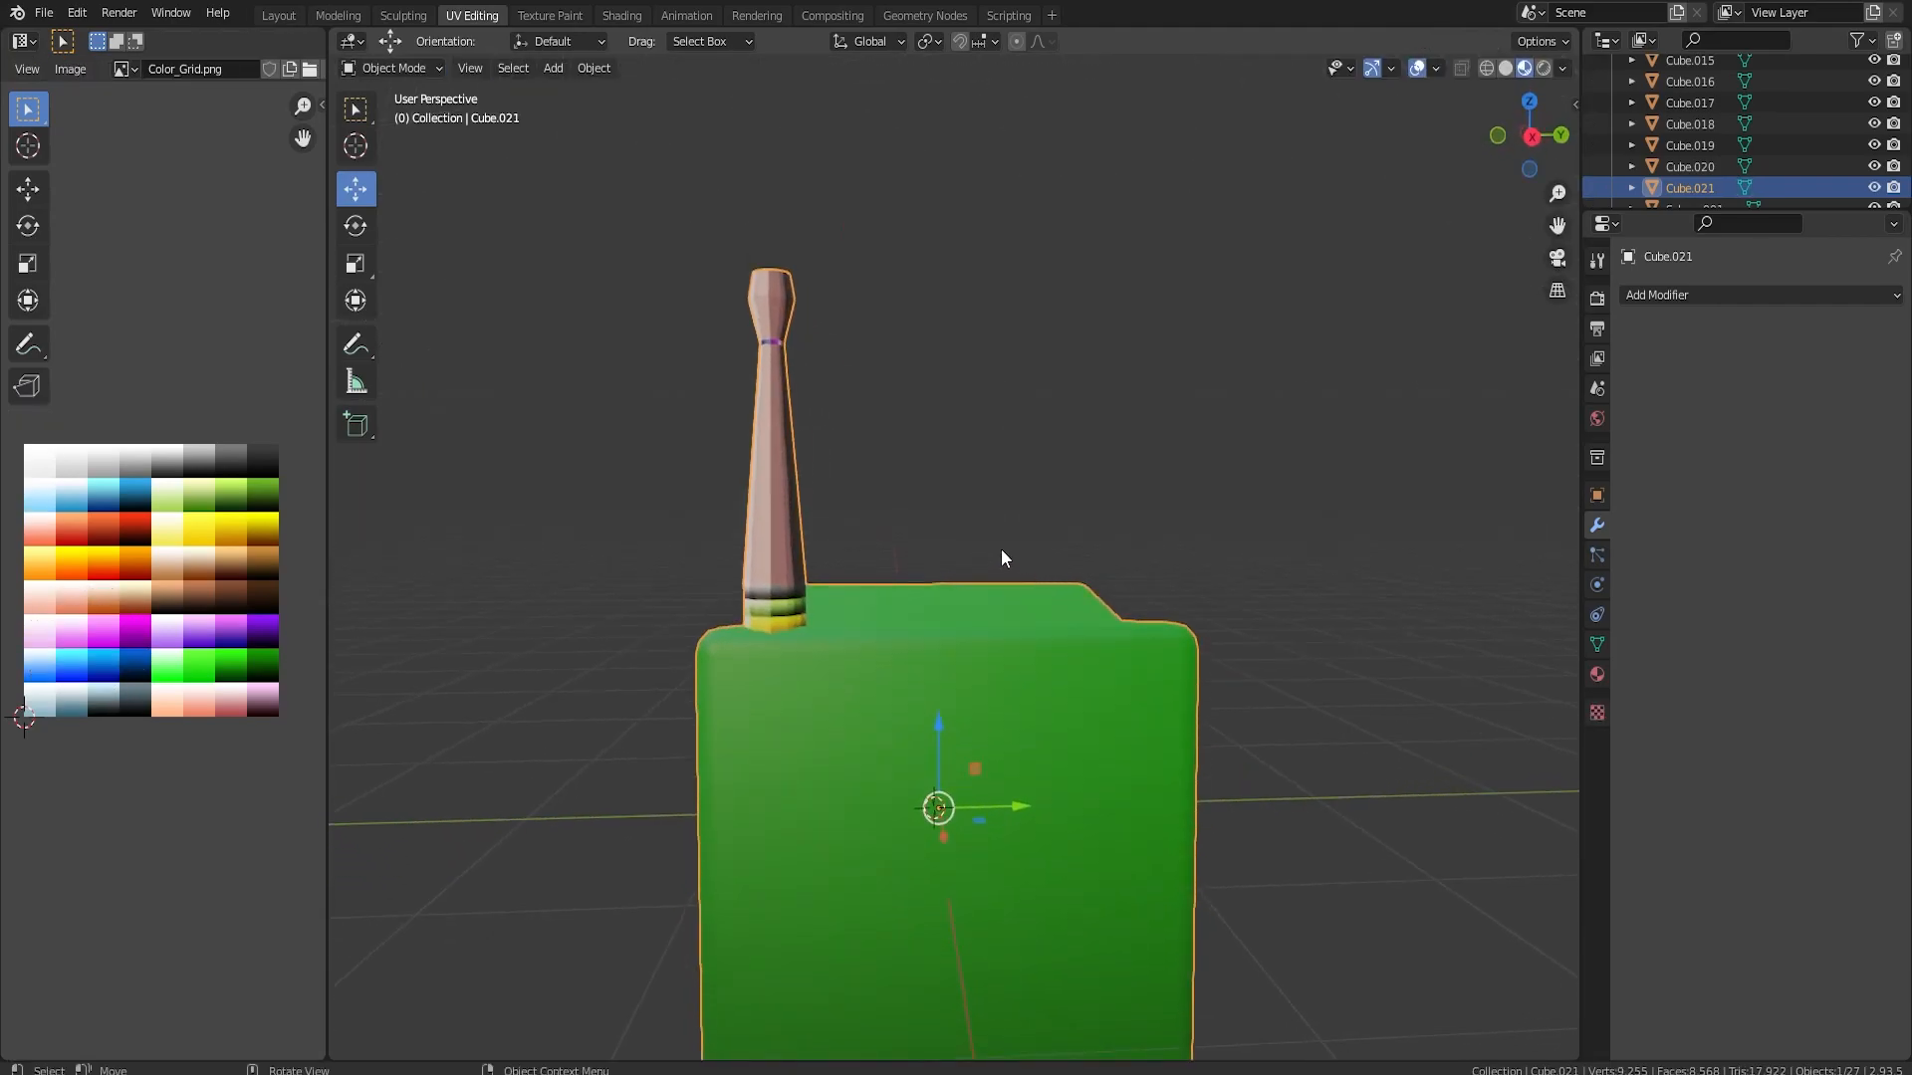
Recolour the stalk dark green, tilt it outward and place a mirrored copy 2.0768 m along Y
key("Tab")
scroll(777, 366, "up", 5)
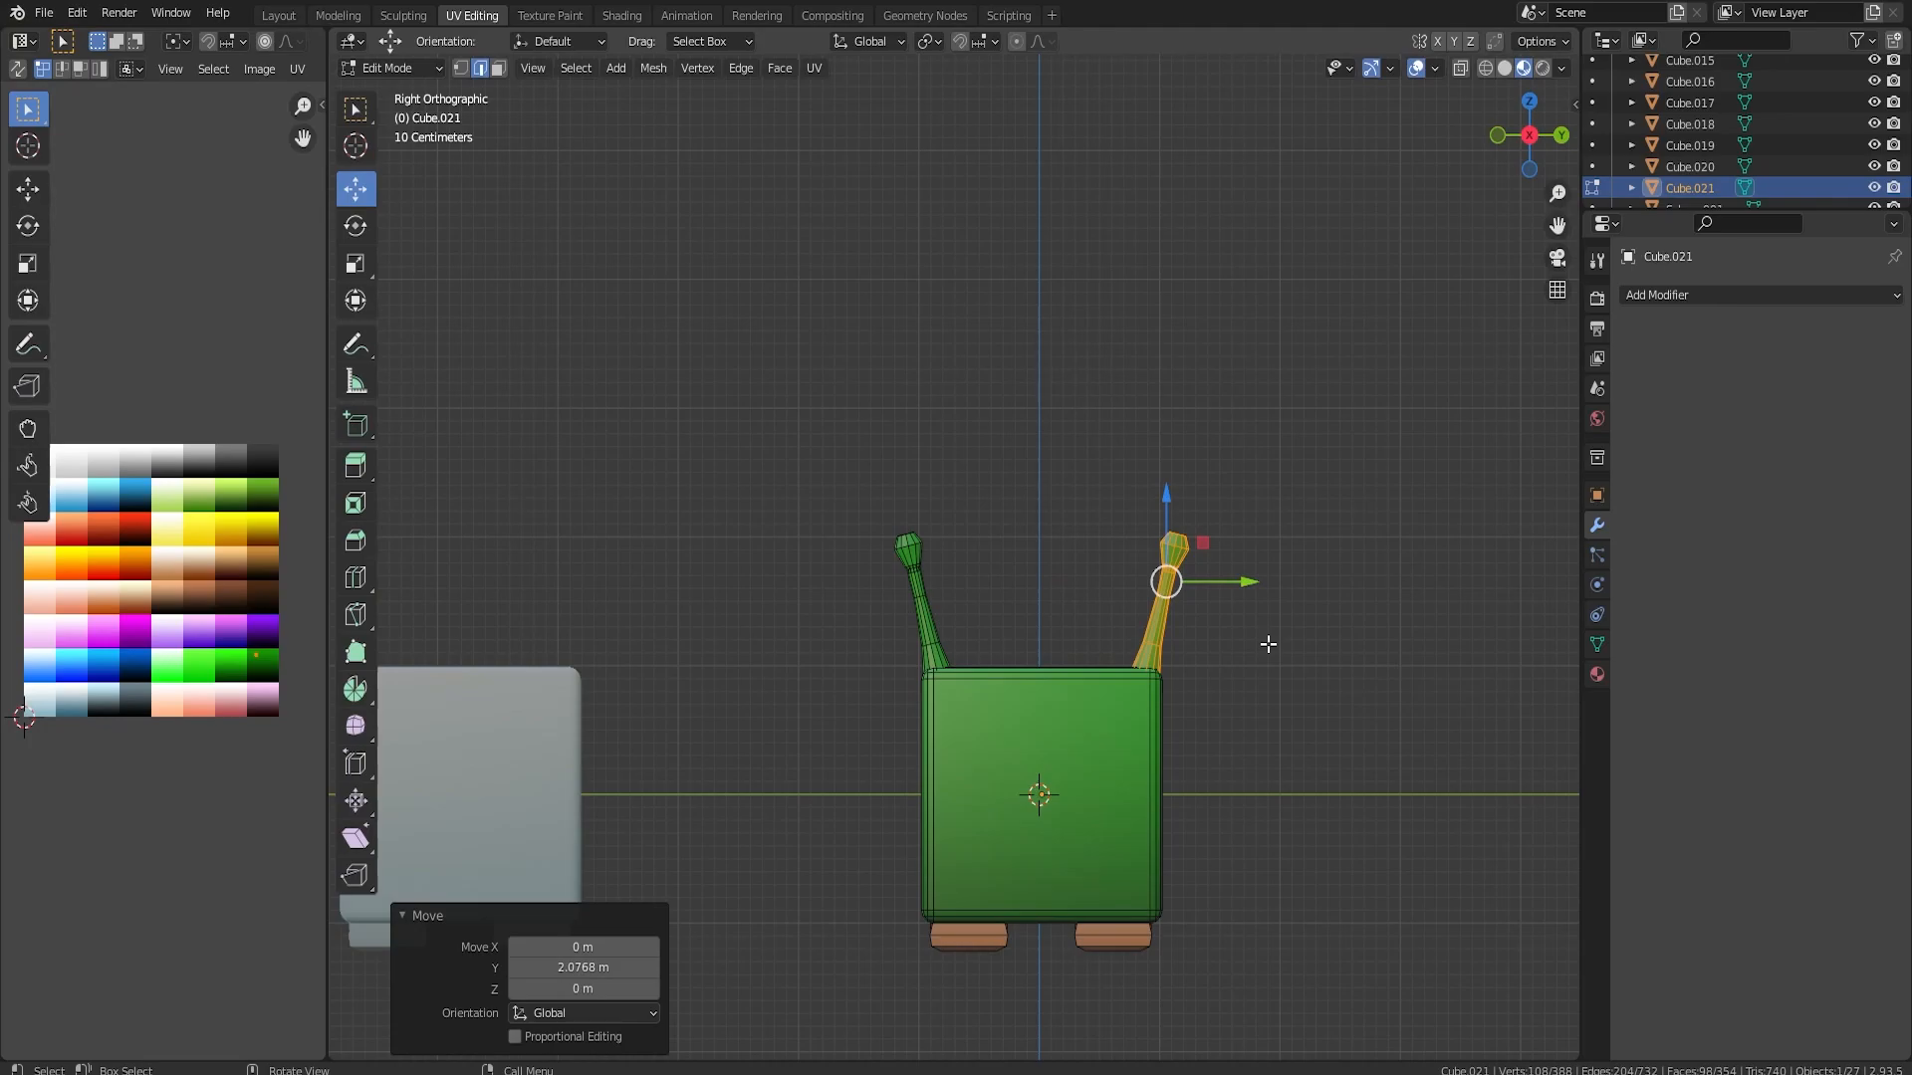
key("Tab")
Apply smooth shading to the green character in Object Mode and return to Edit Mode
key("Tab")
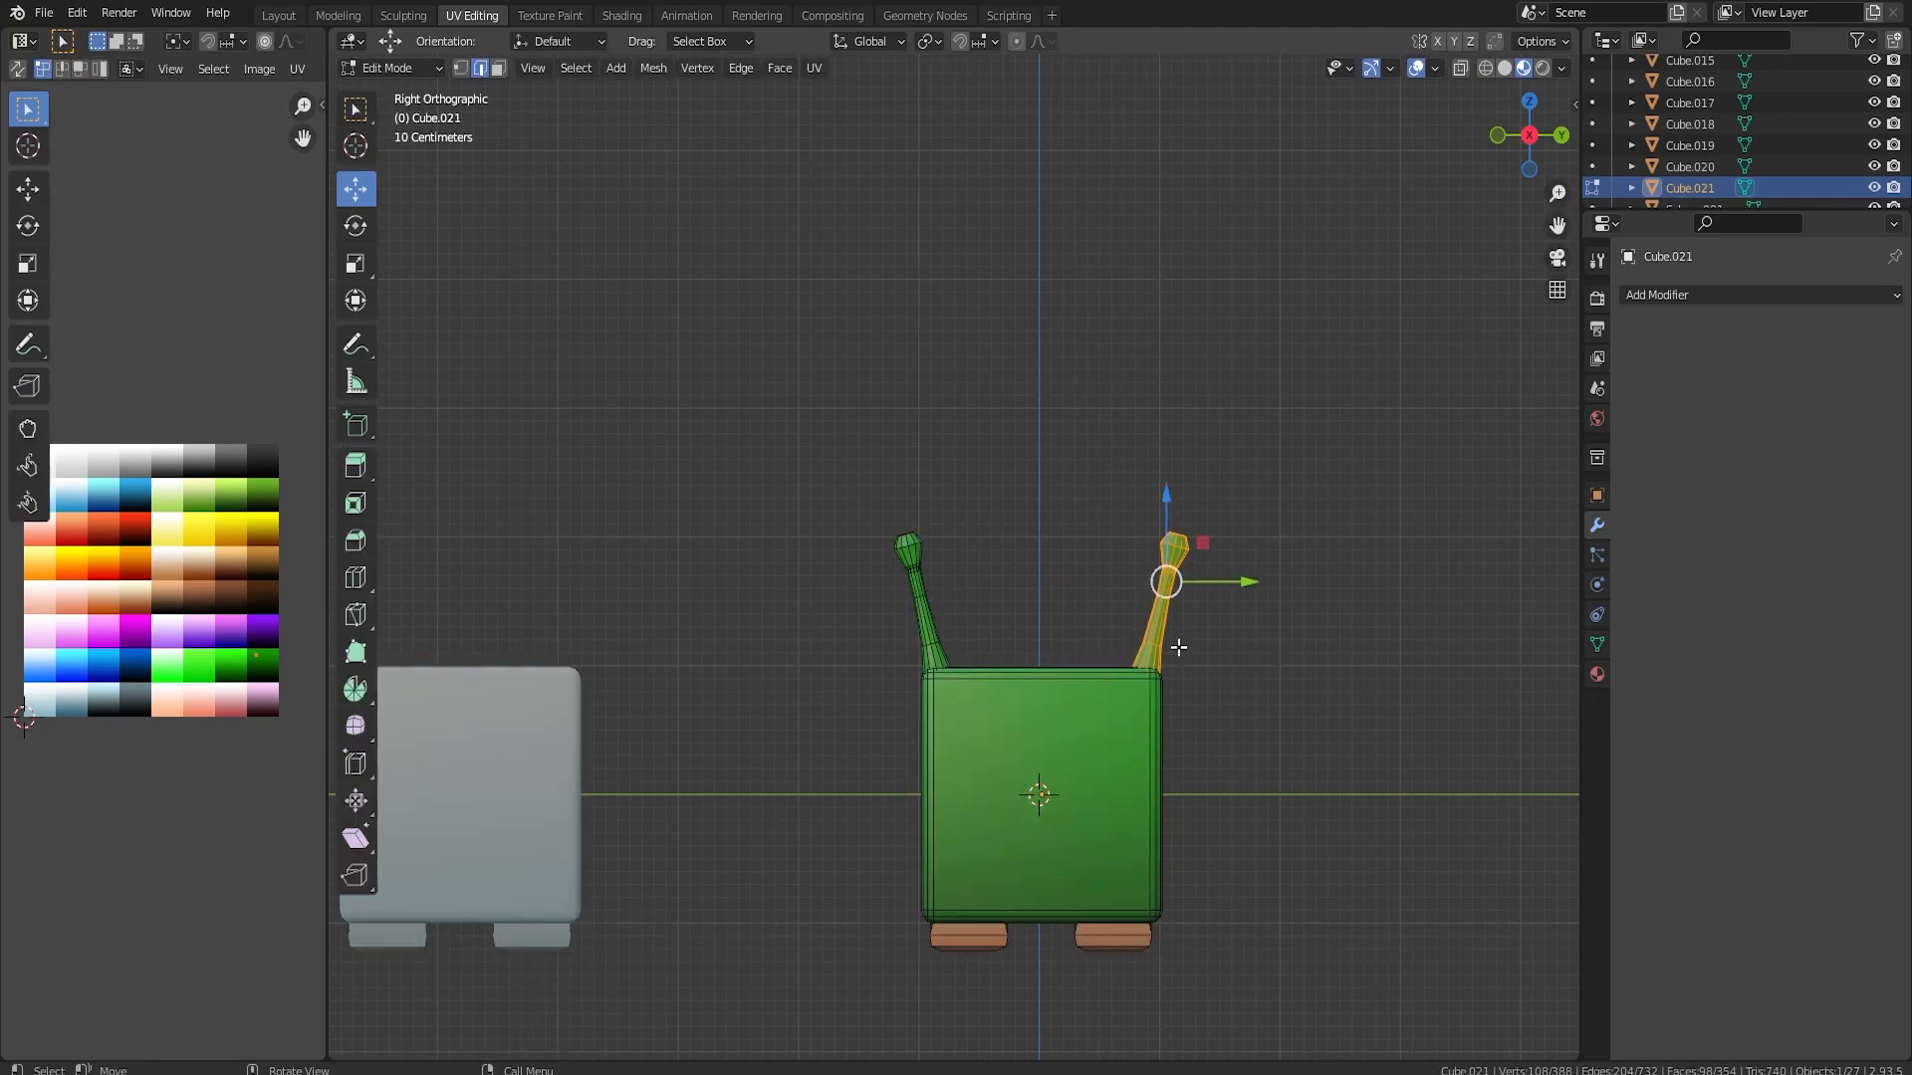
key("Tab")
right_click(1007, 715)
left_click(1007, 715)
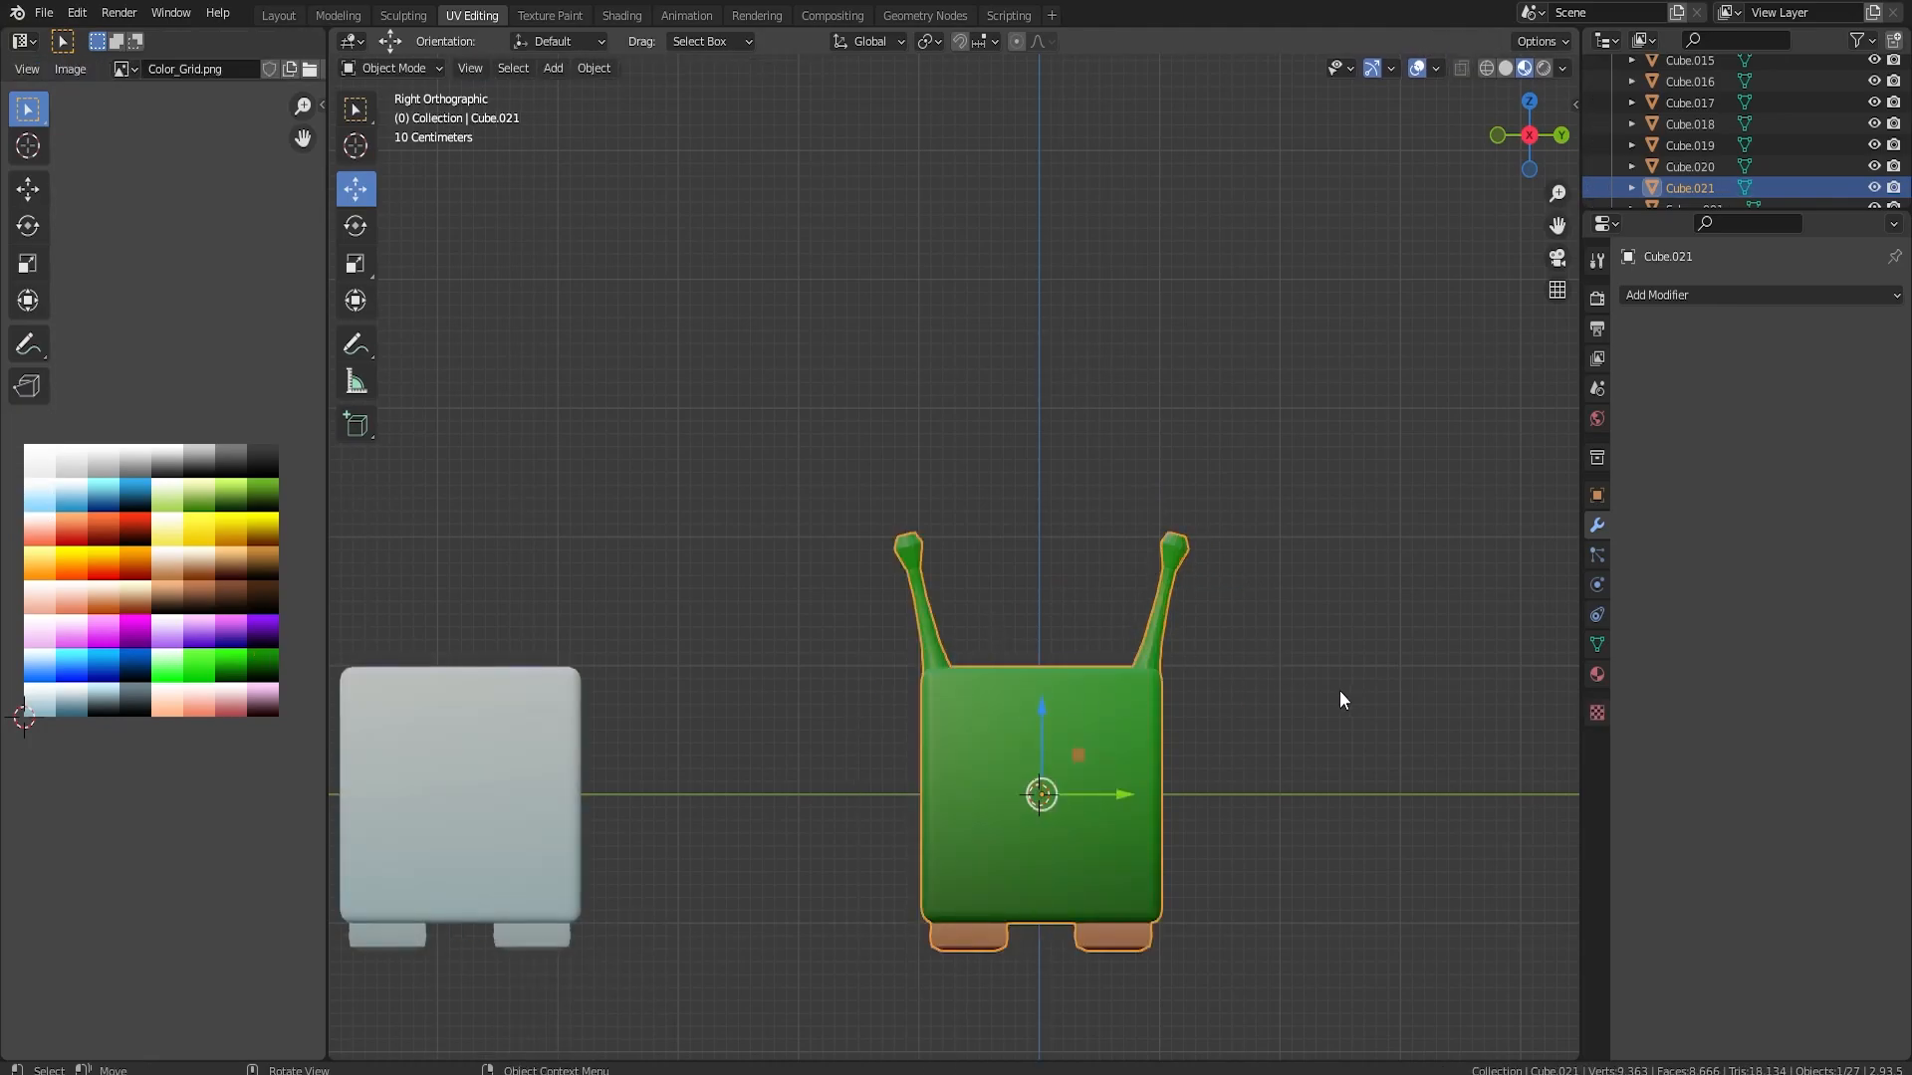
middle_click_drag(1370, 695, 1209, 721)
key("Tab")
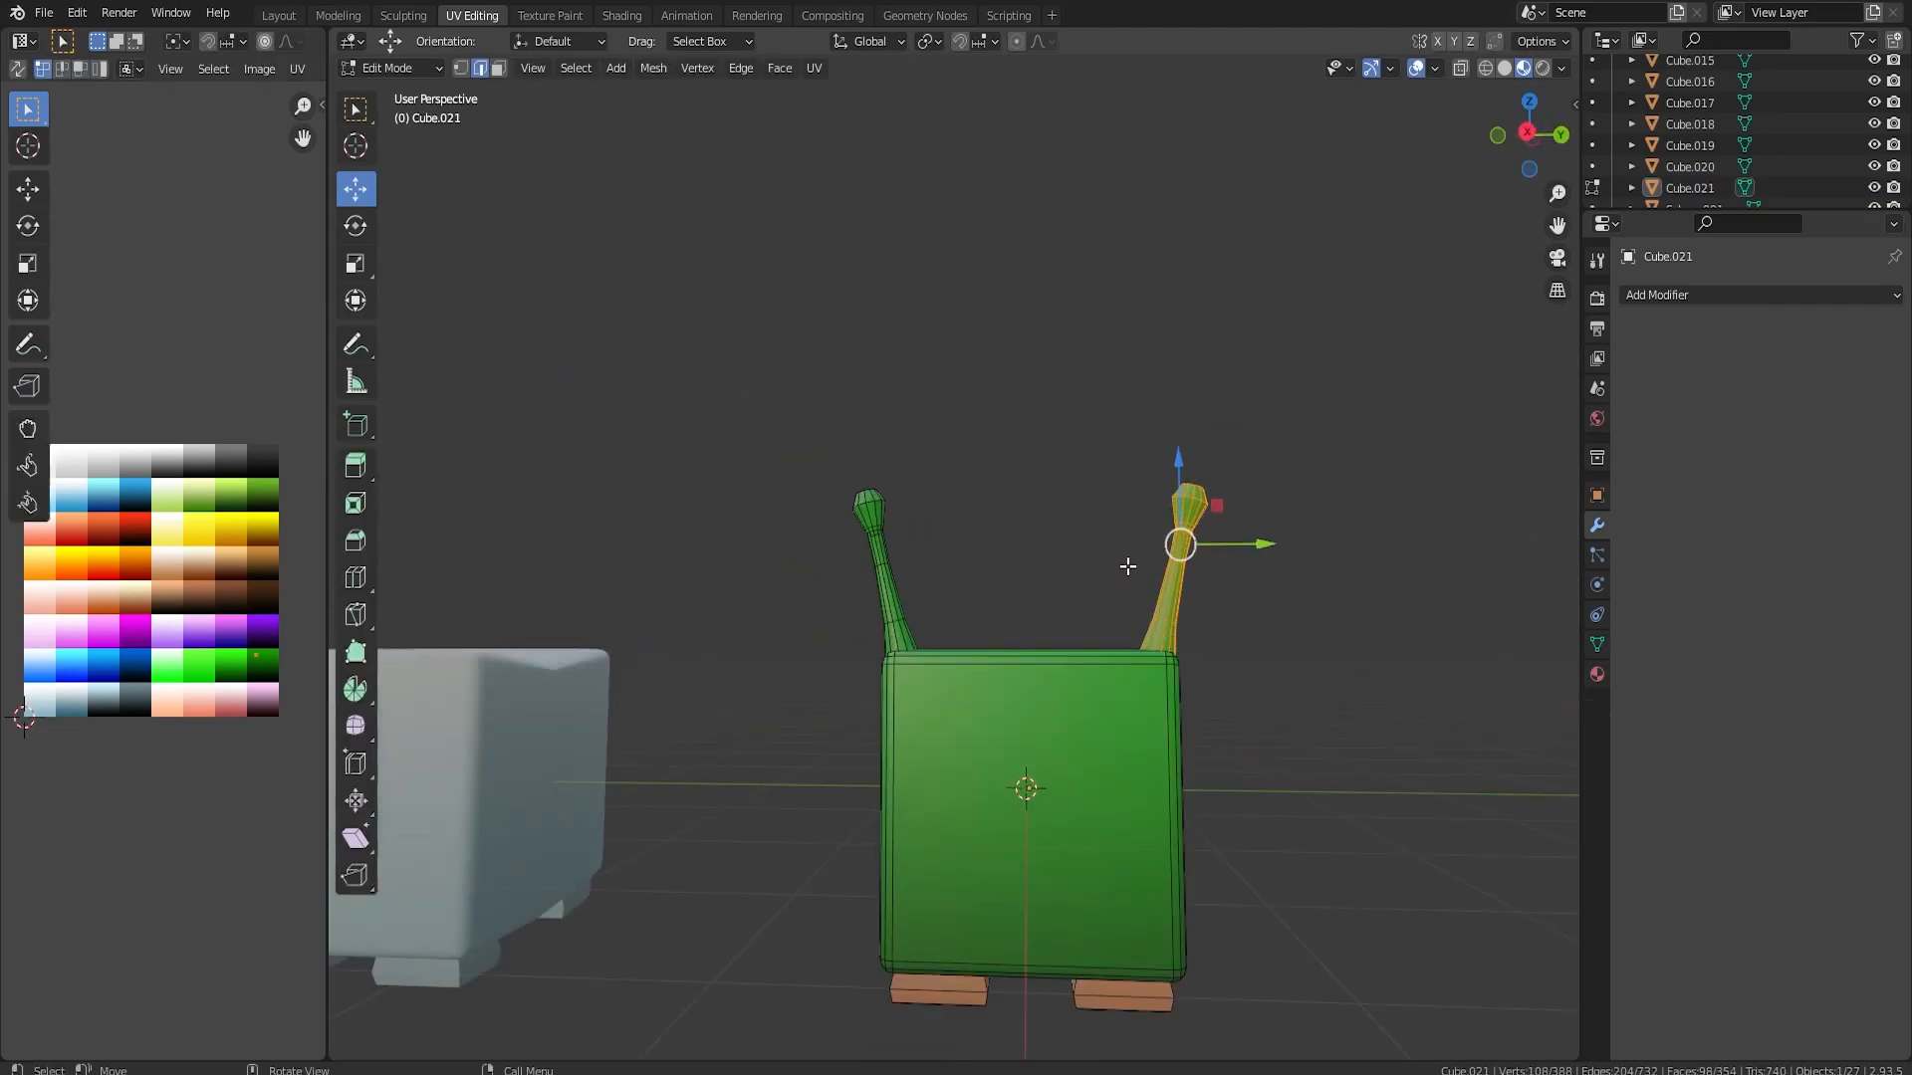
Undo the stalk's copy and tilt, back to a single upright green stalk
left_click(877, 565)
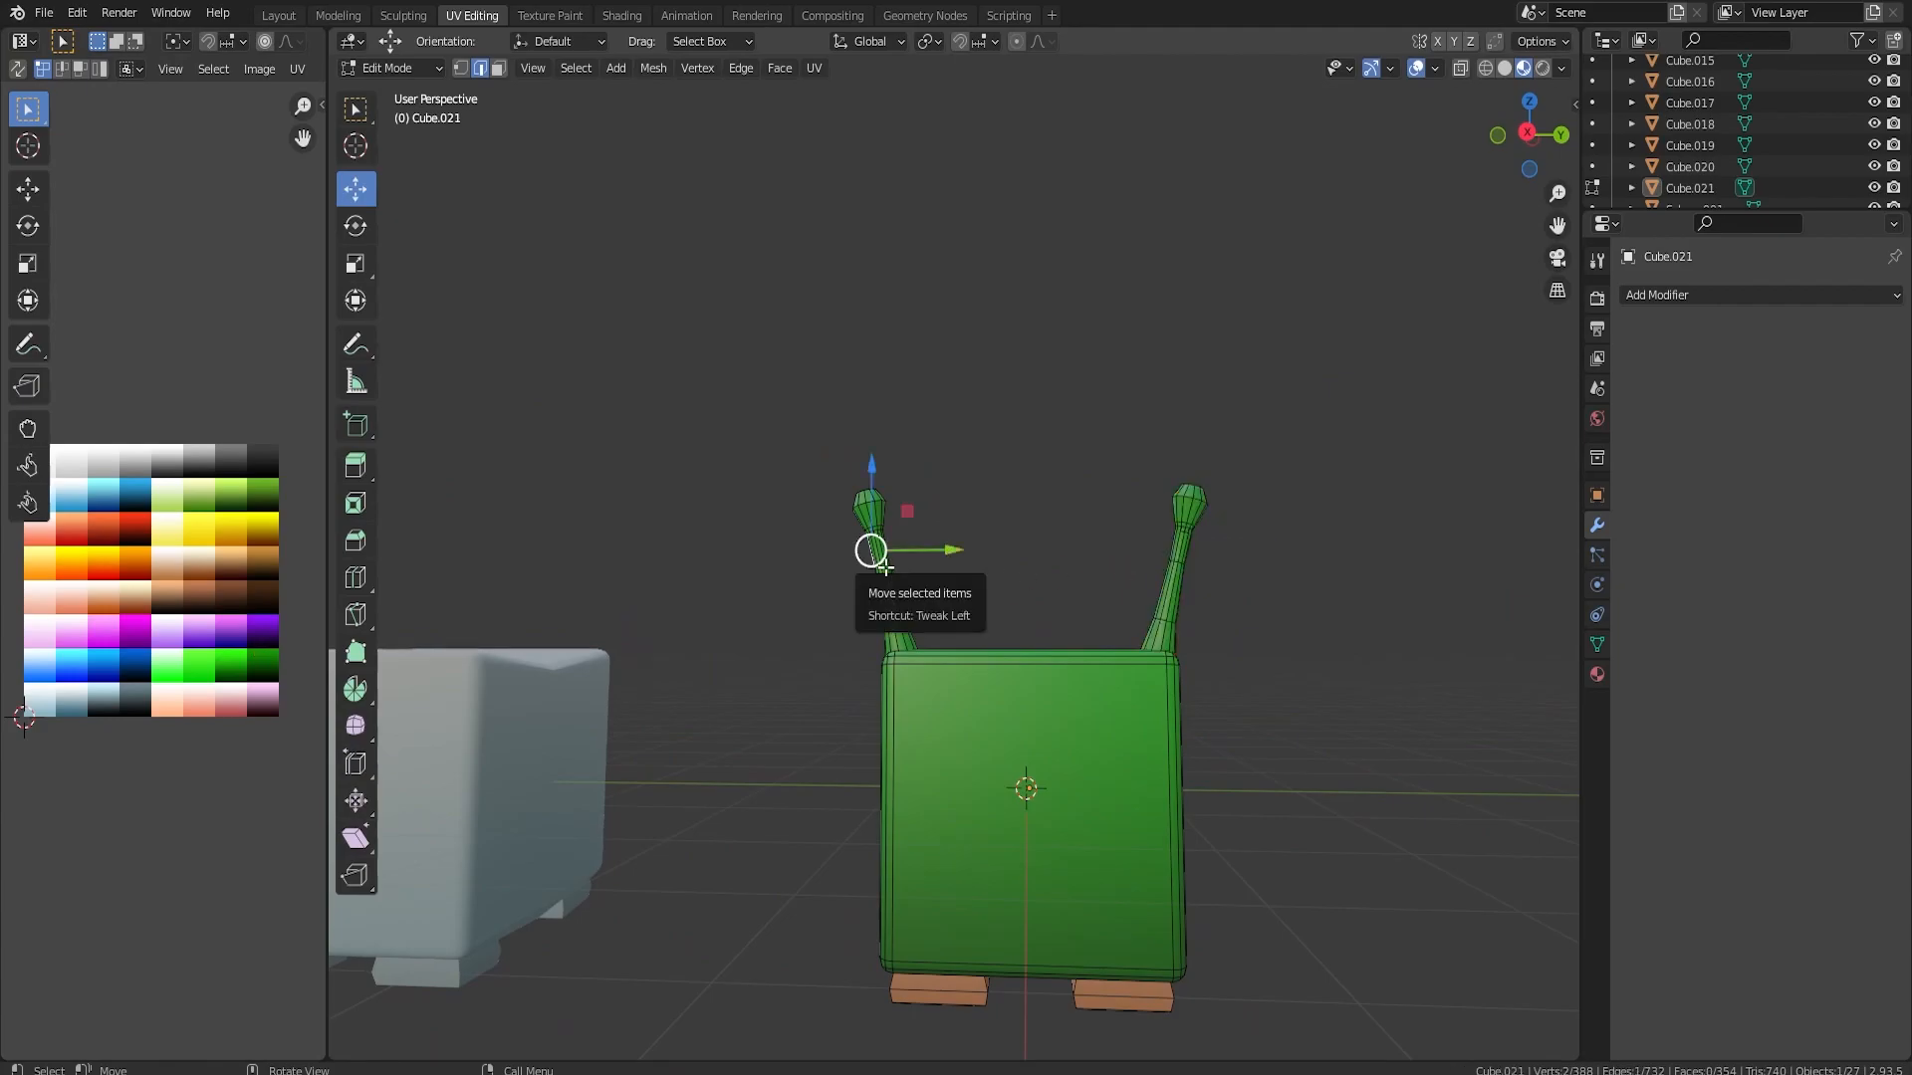
key("l")
key("x")
key("ctrl+z")
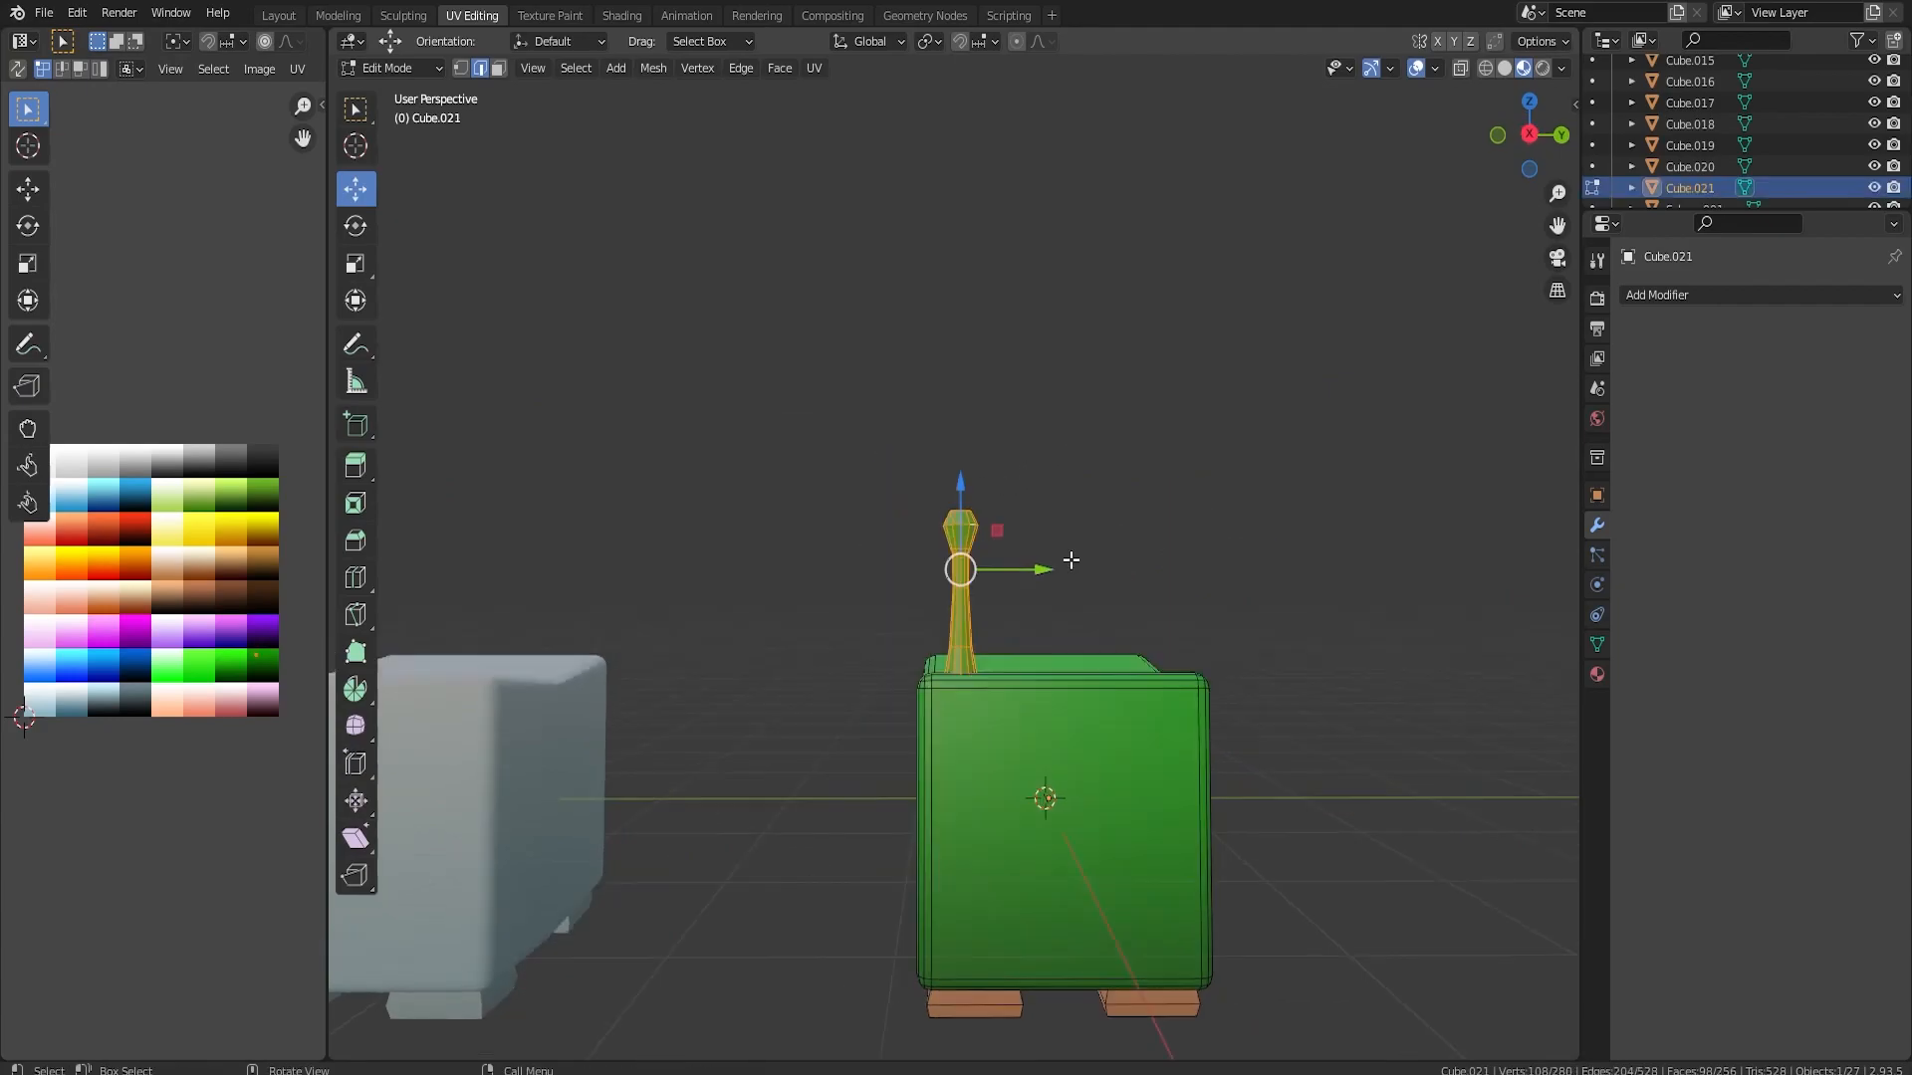
Shorten the stalk along Z and scale it up uniformly by 1.515 into a stubbier ear
key("s")
key("z")
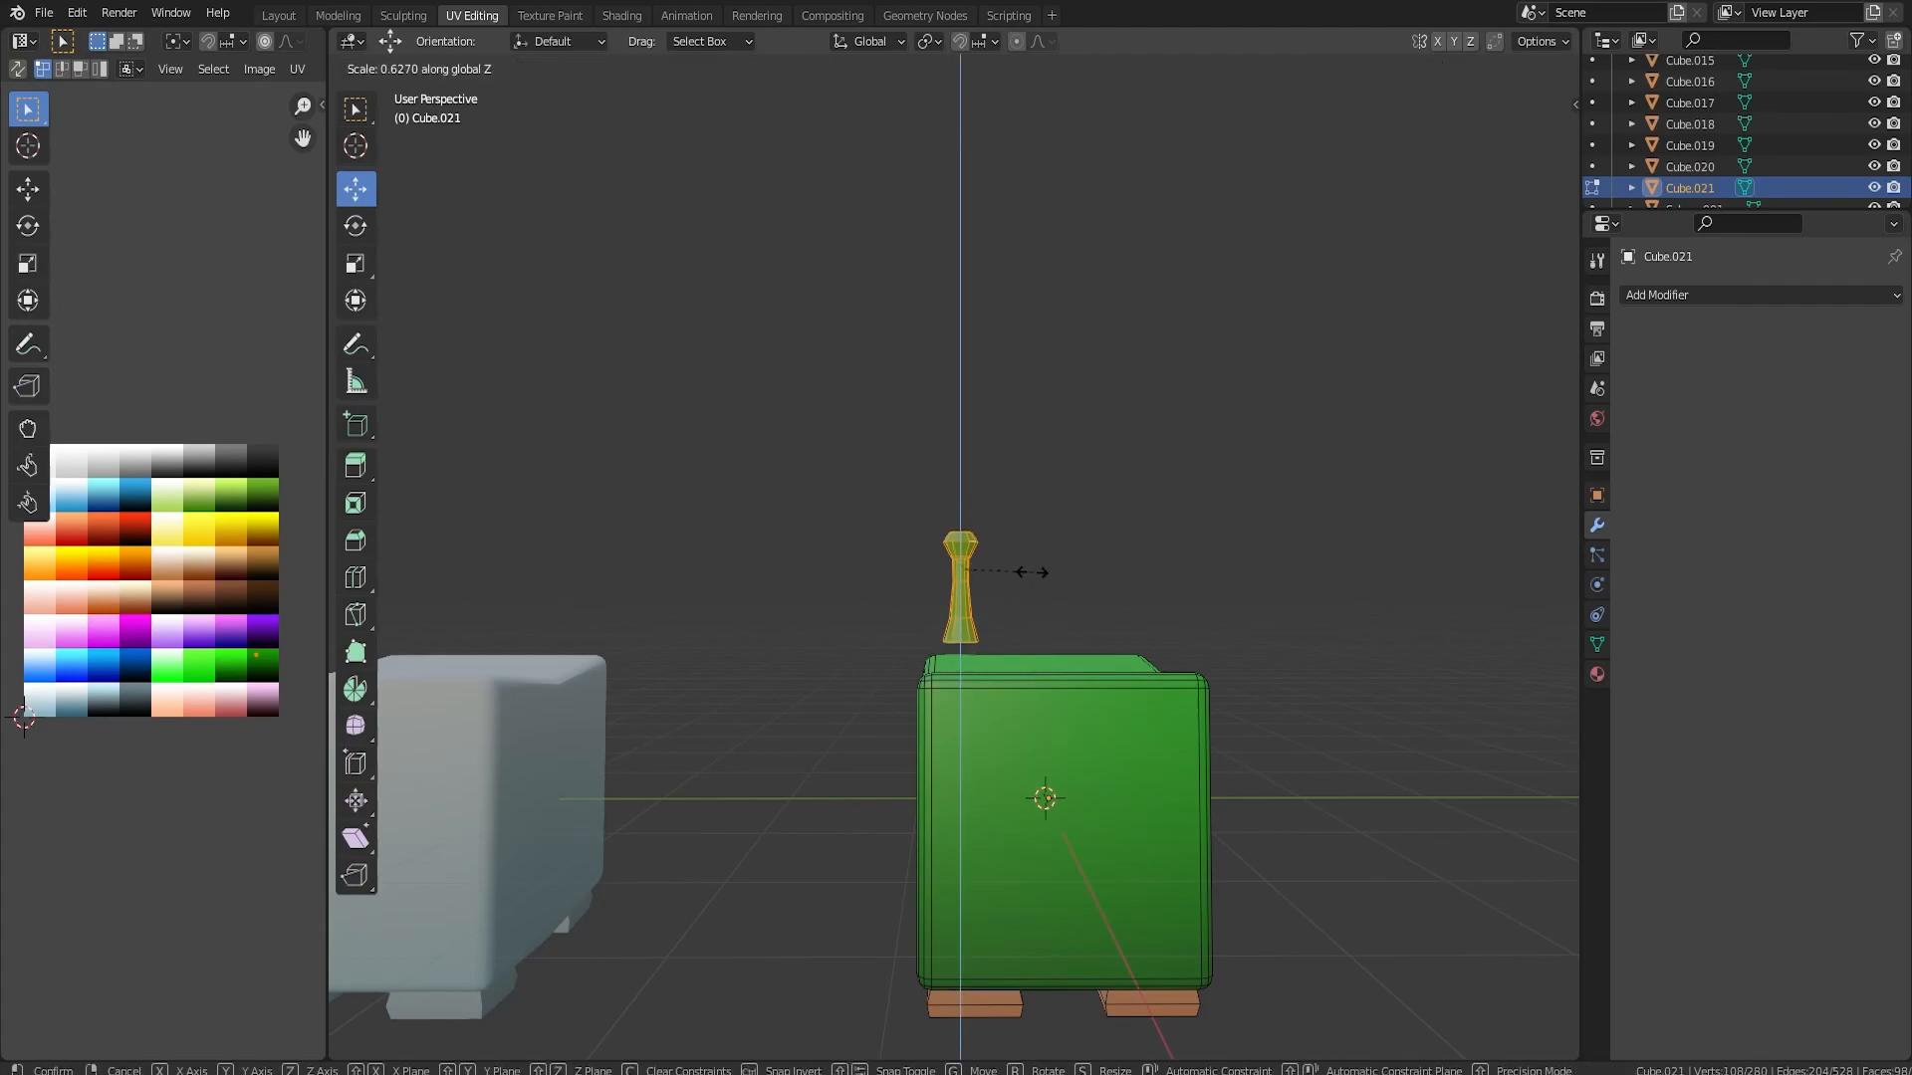
left_click(1006, 575)
key("s")
left_click(1142, 601)
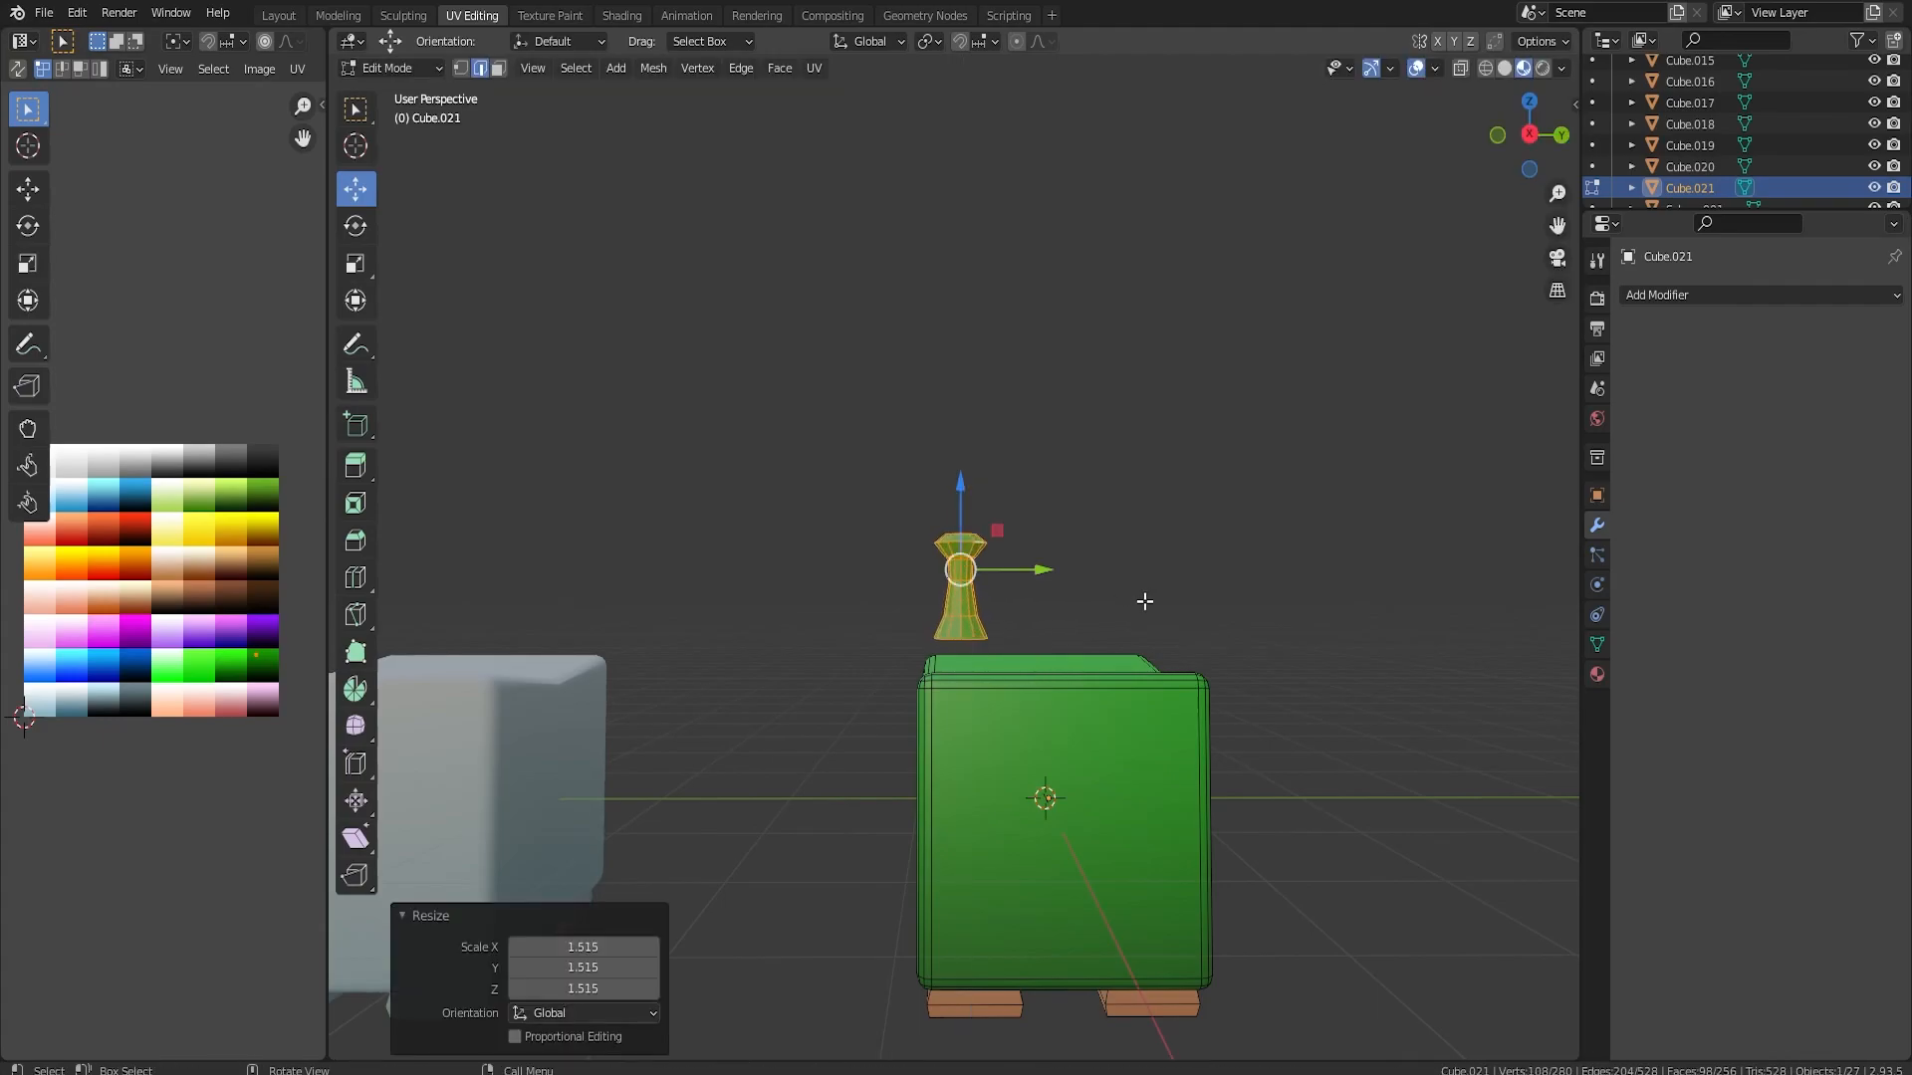
Lower the ear 0.41702 m onto the block, tilt it outward and shift it along Y to the block's edge
key("KP_3")
key("g")
key("z")
left_click(970, 602)
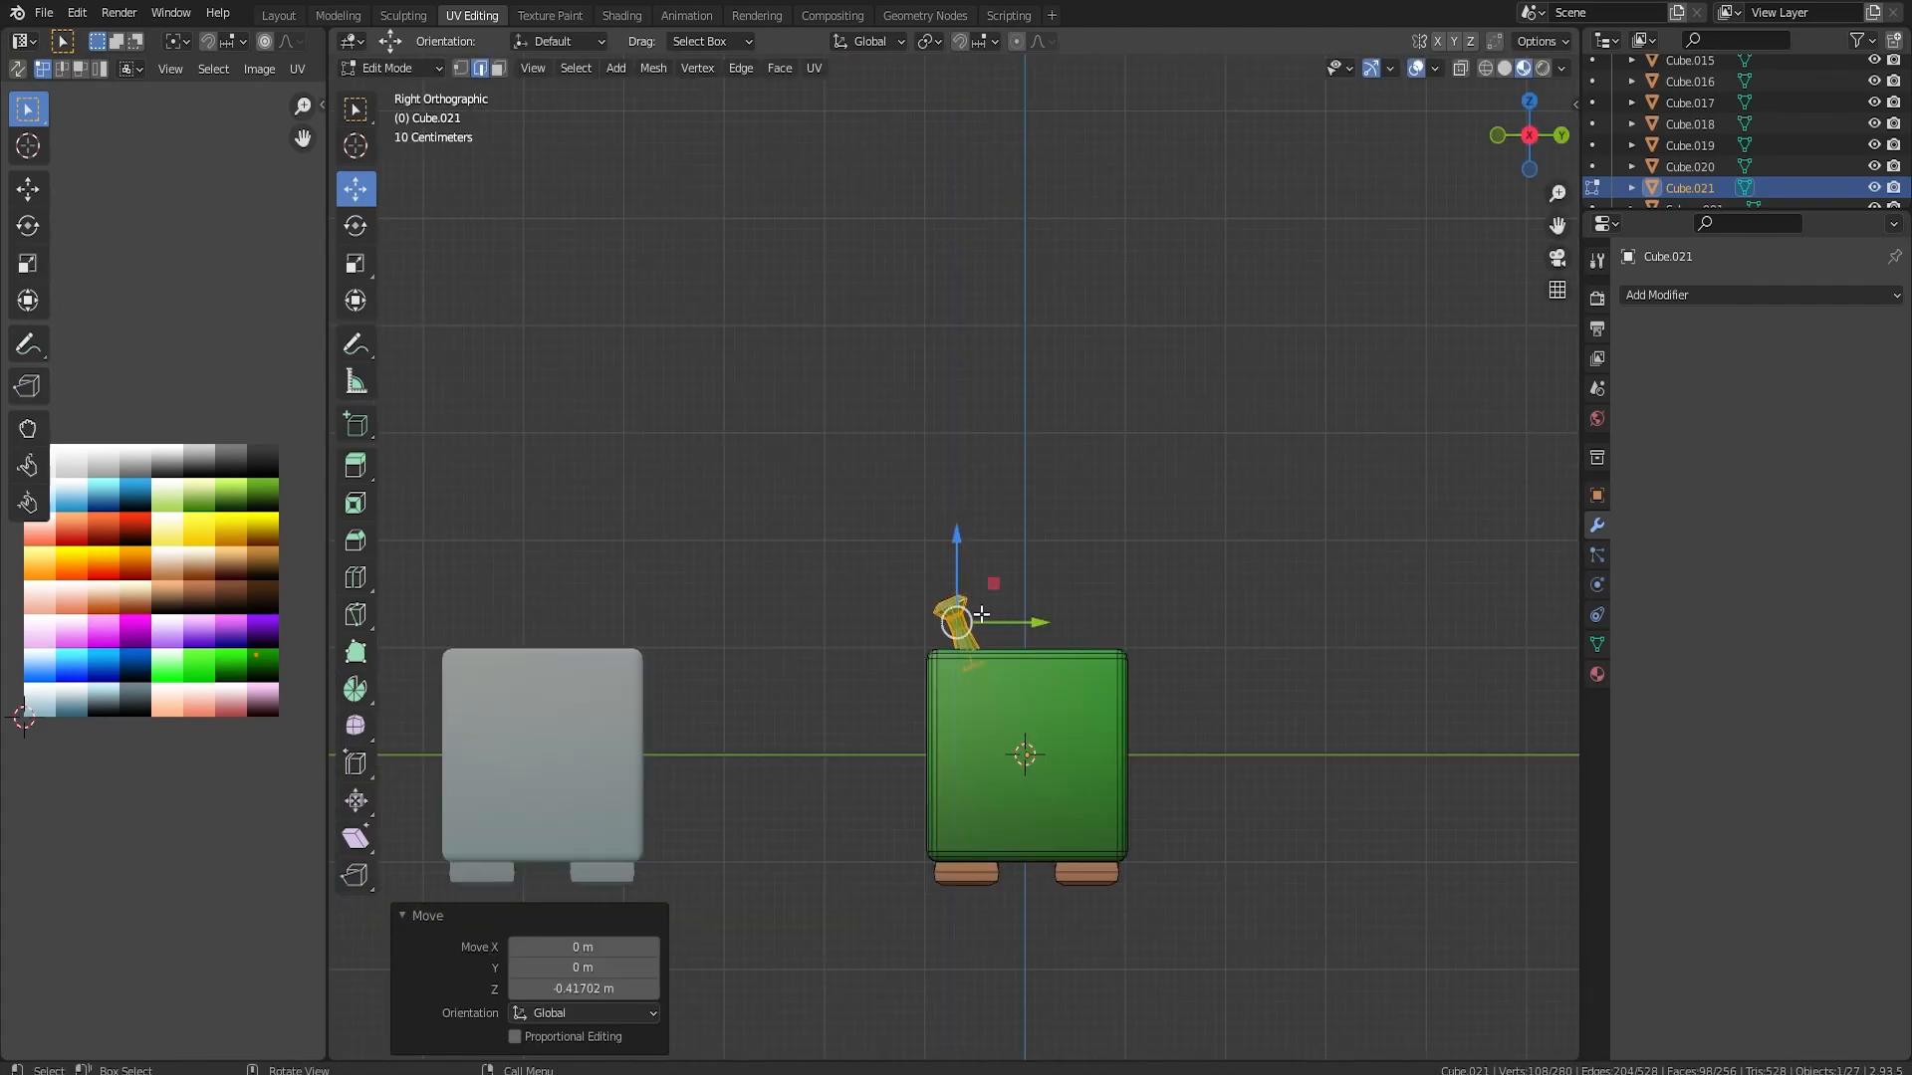
left_click_drag(1020, 622, 996, 622)
middle_click_drag(1099, 734, 1184, 800)
left_click_drag(1149, 803, 1144, 797)
middle_click_drag(1292, 734, 984, 629, "alt")
Duplicate the ear, rotate the copy 180 degrees and move it about 1.88 m along Y to the opposite edge
key("shift+d")
right_click(1028, 732)
type("r180")
key("Return")
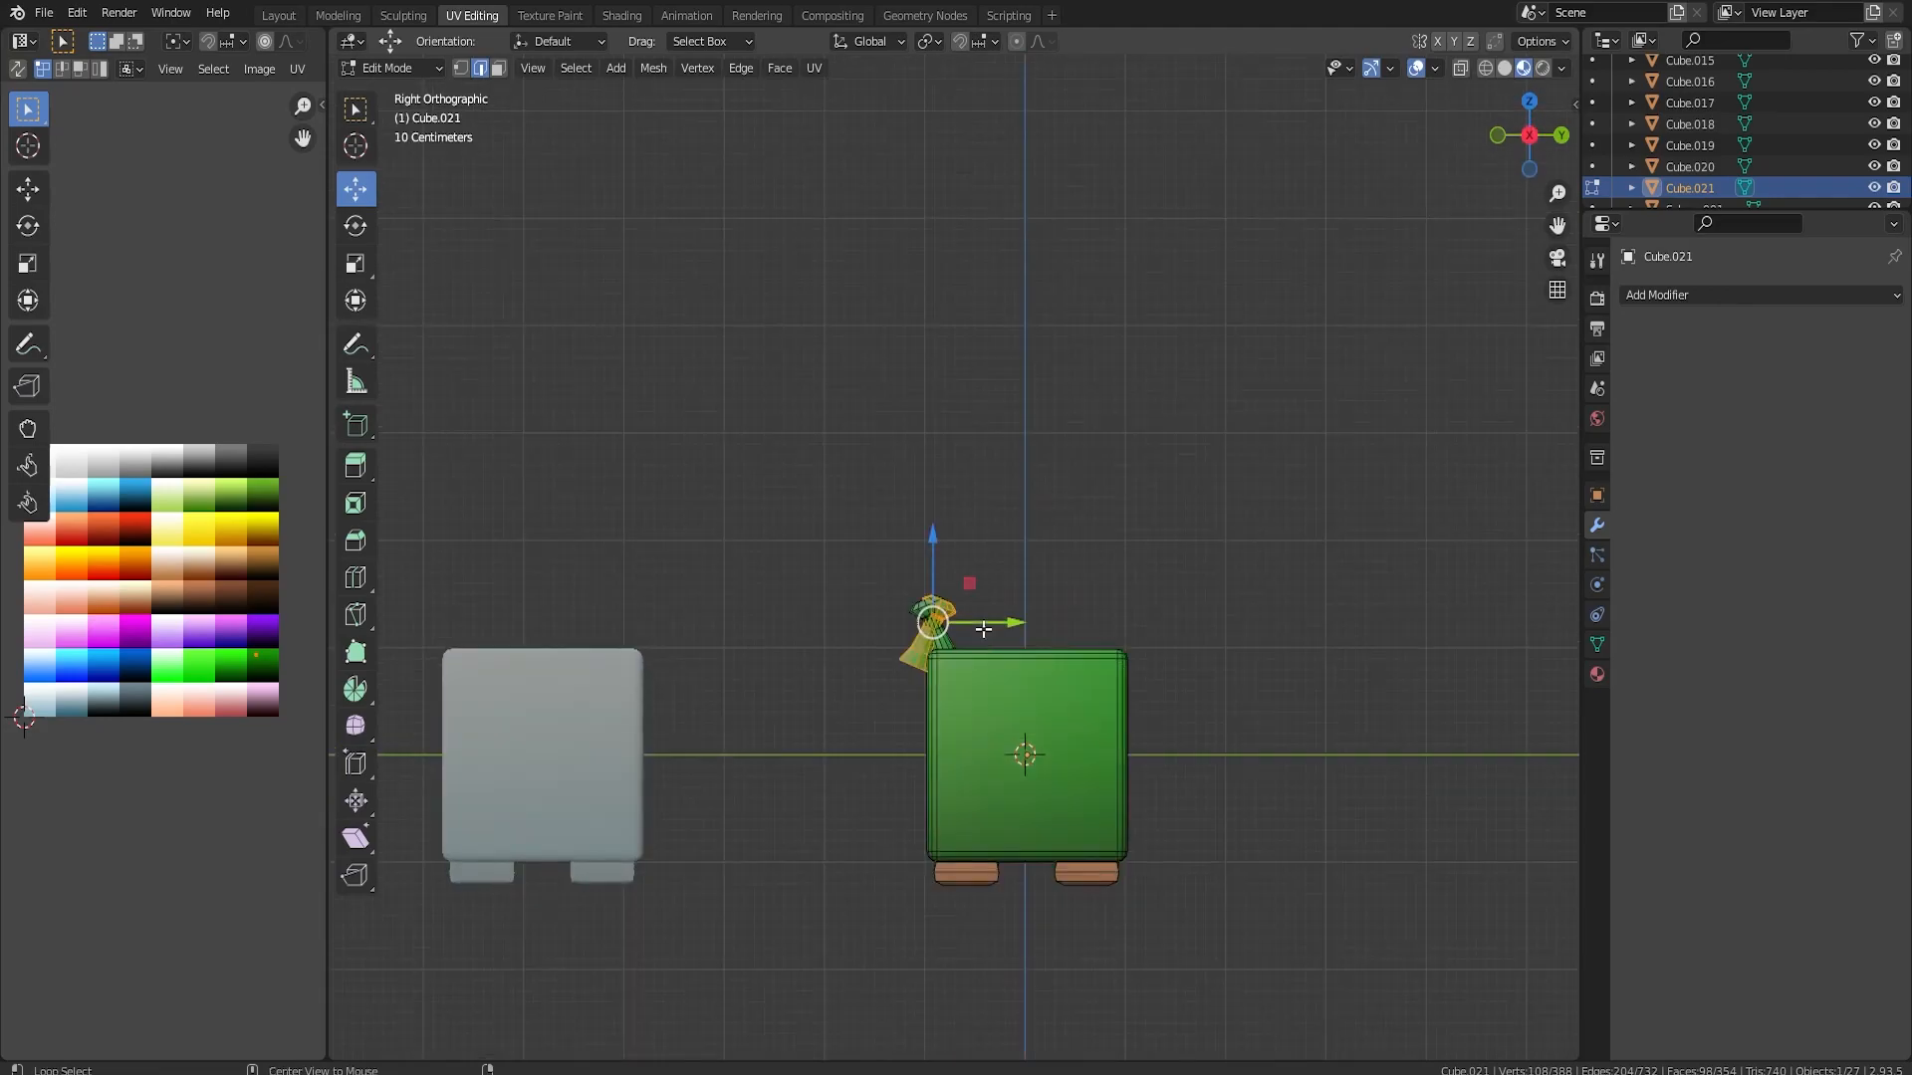
left_click_drag(1000, 624, 1185, 625)
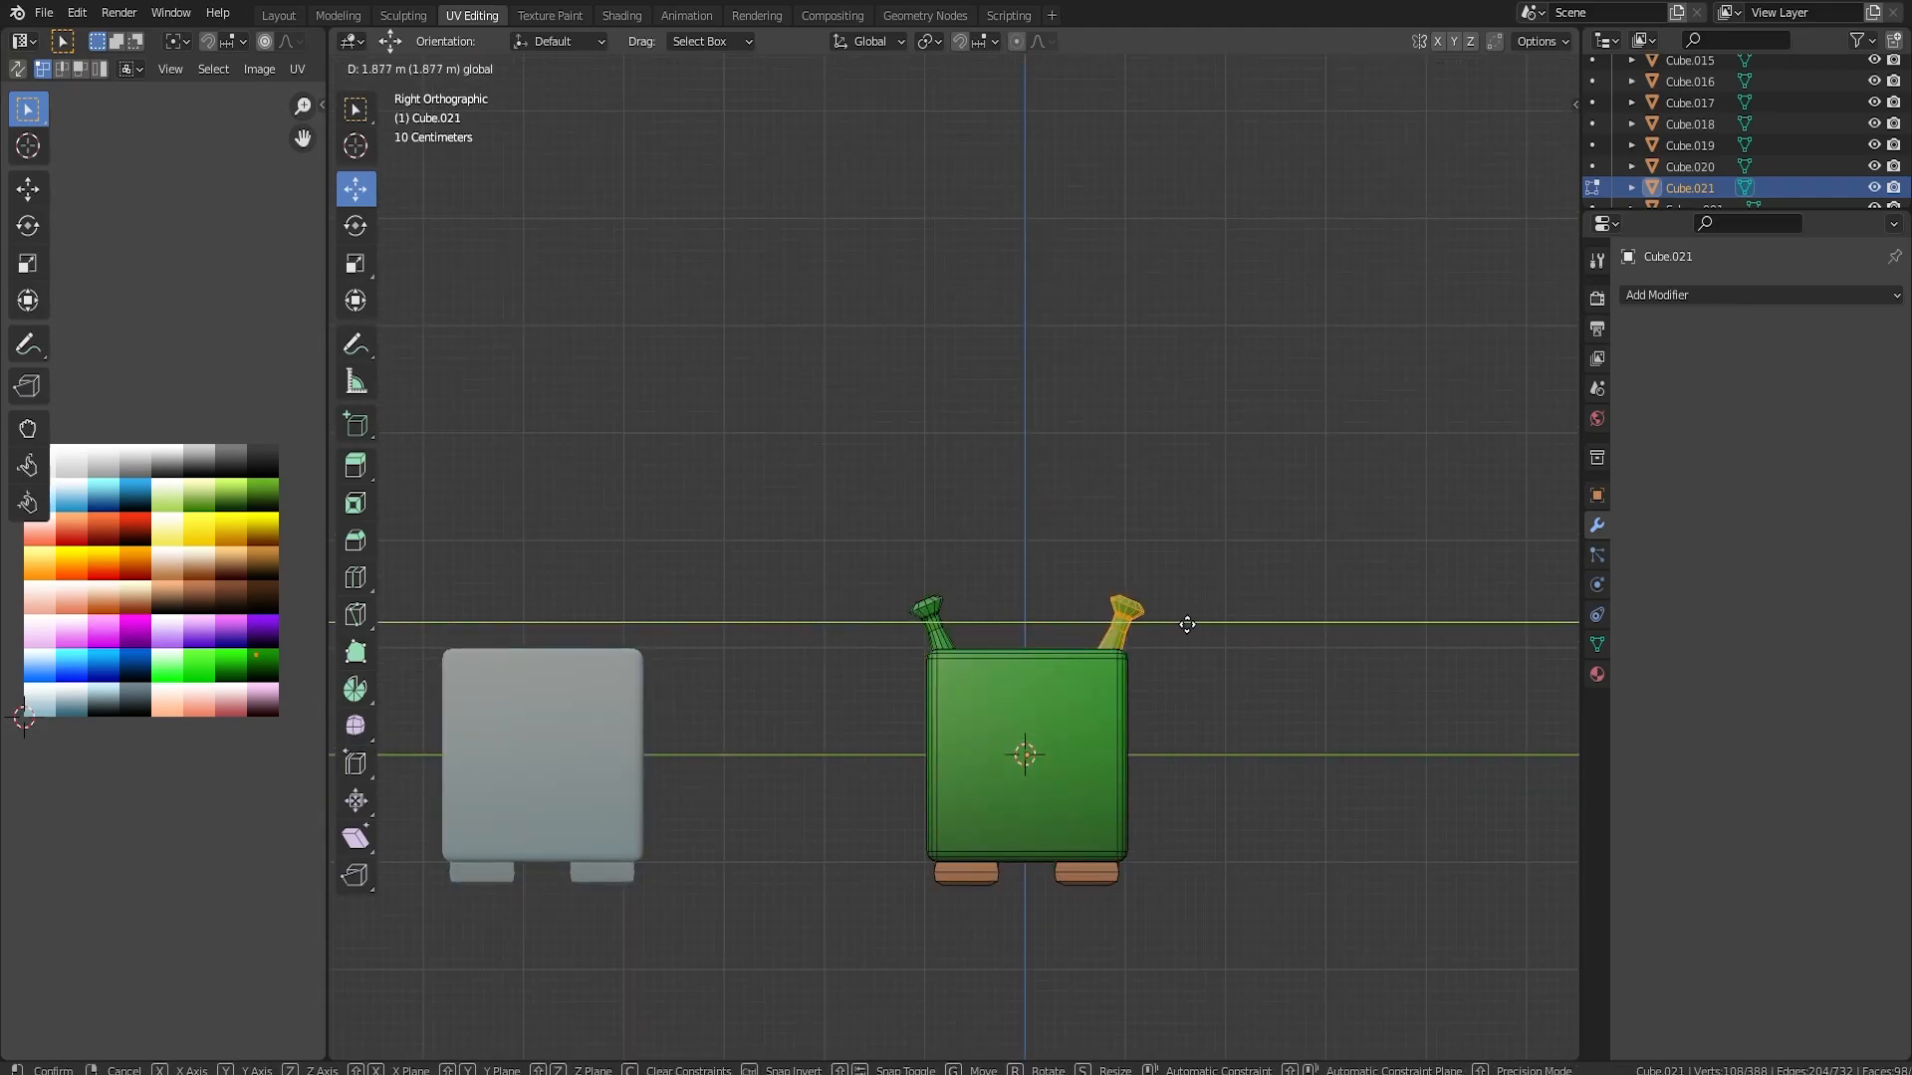
Leave Edit Mode and apply smooth shading to the green eared character
key("Tab")
left_click(1167, 815)
right_click(1043, 682)
left_click(1043, 689)
left_click(1113, 628)
left_click(1220, 655)
Move the green eared character 20.717 m along Y to the end of the character row
middle_click_drag(1223, 657, 982, 667)
scroll(1240, 719, "down", 7)
left_click(960, 645)
scroll(996, 657, "down", 2)
left_click_drag(930, 616, 1486, 661)
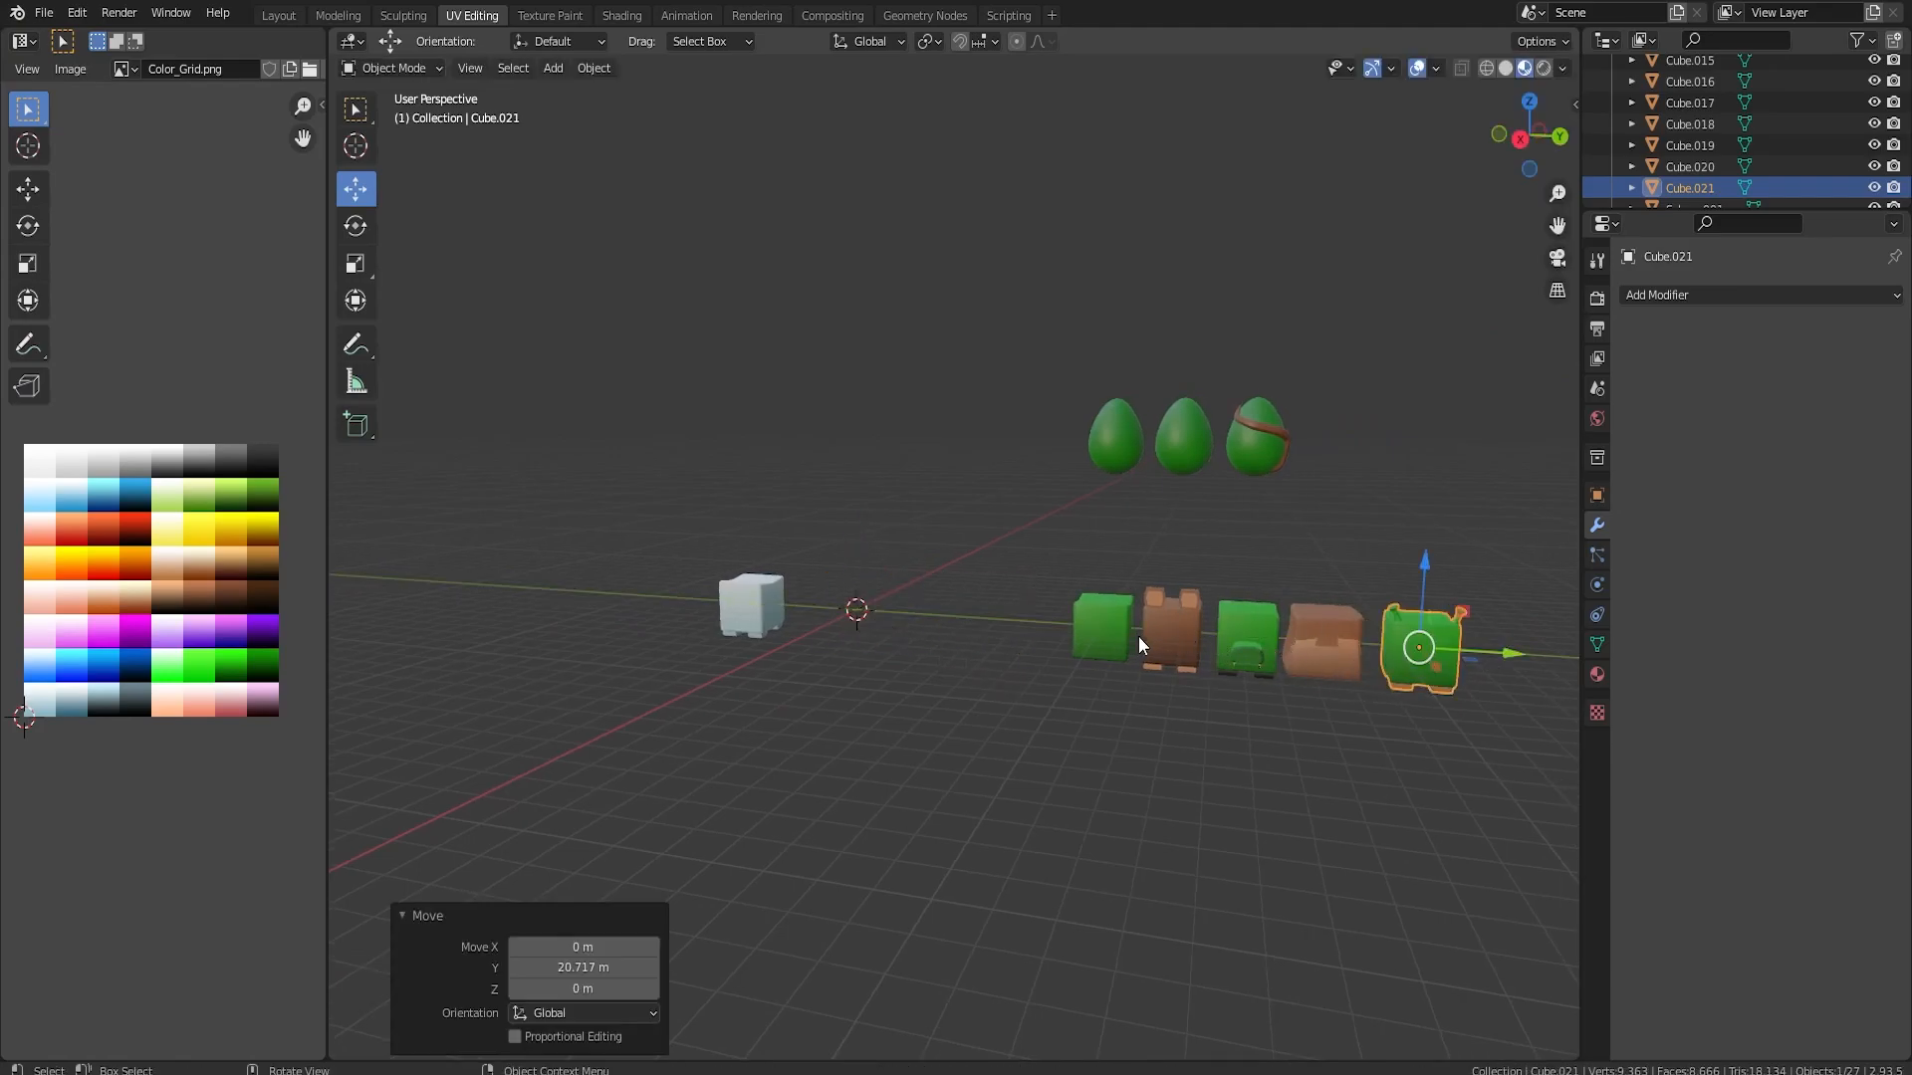
middle_click_drag(1260, 738, 1216, 695, "shift")
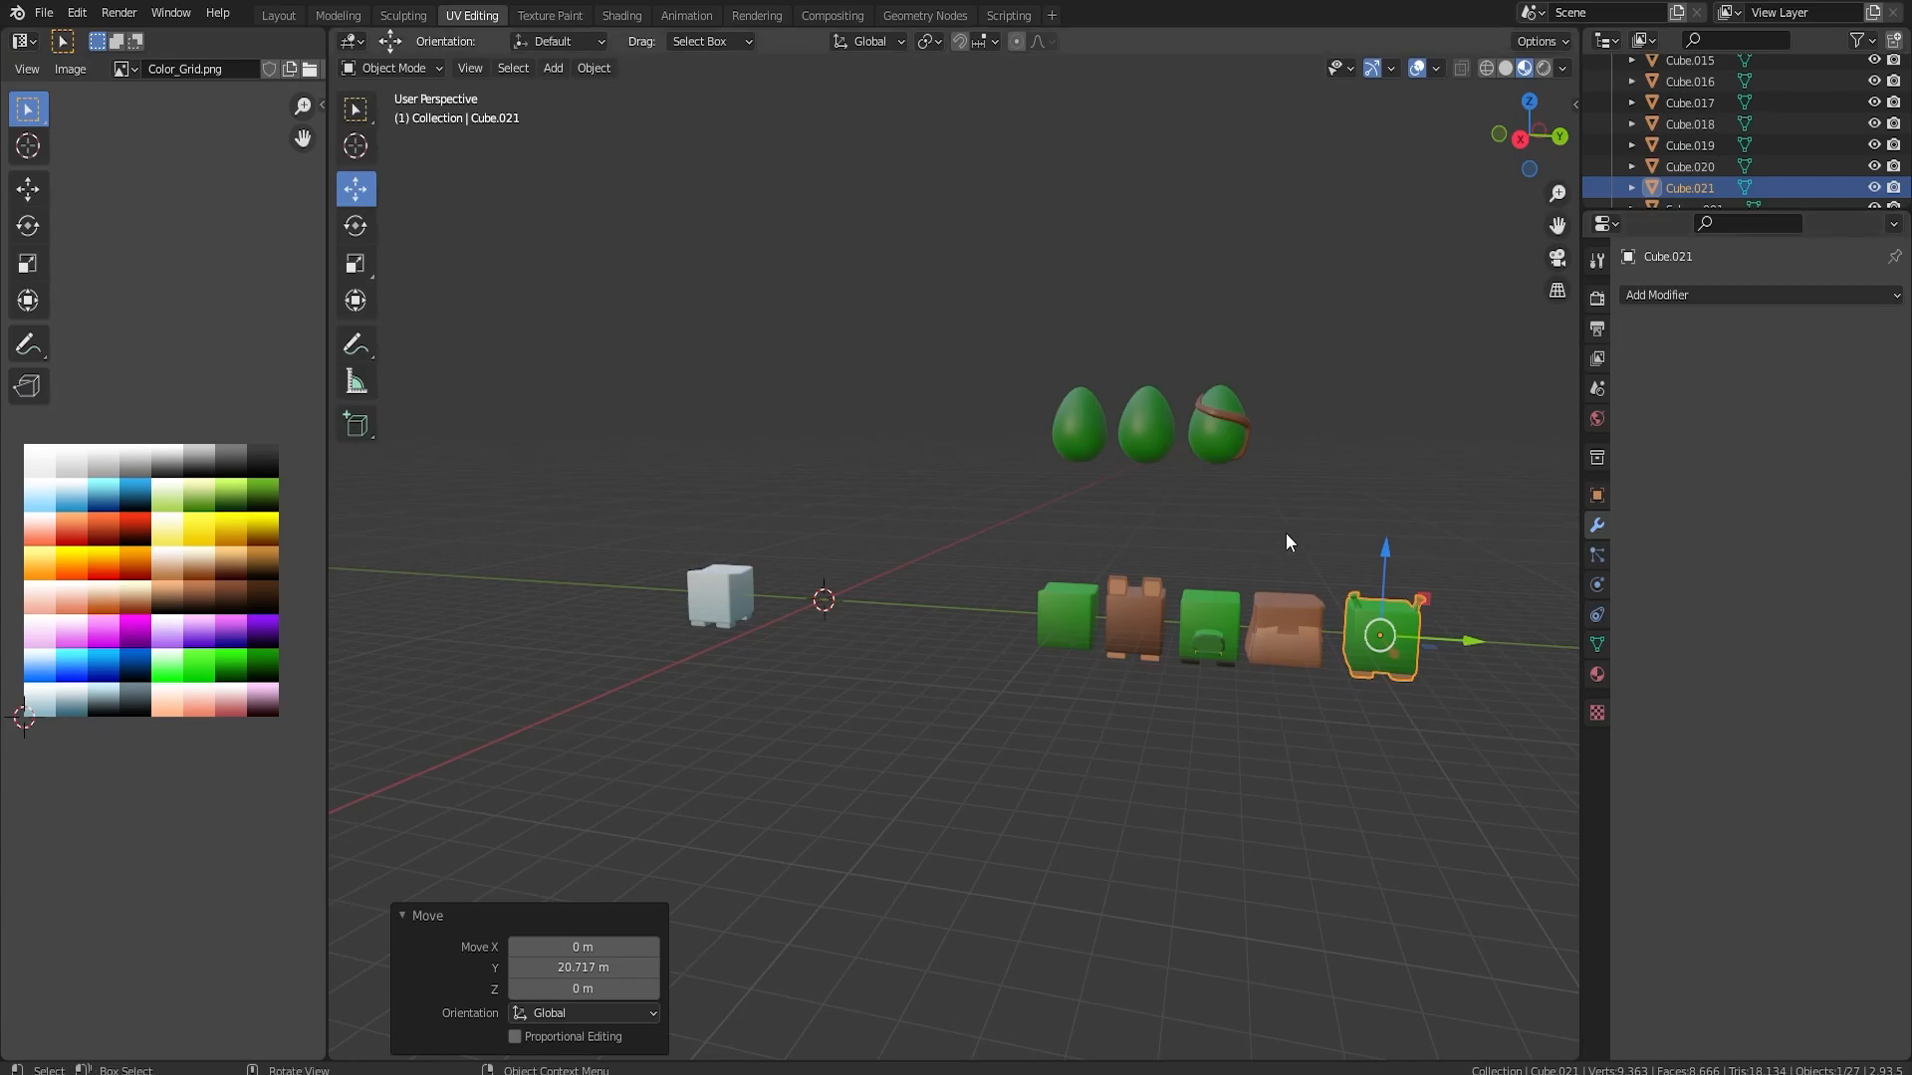
Duplicate the blank white block and move the copy 4.7734 m along Y to the world origin
left_click(721, 600)
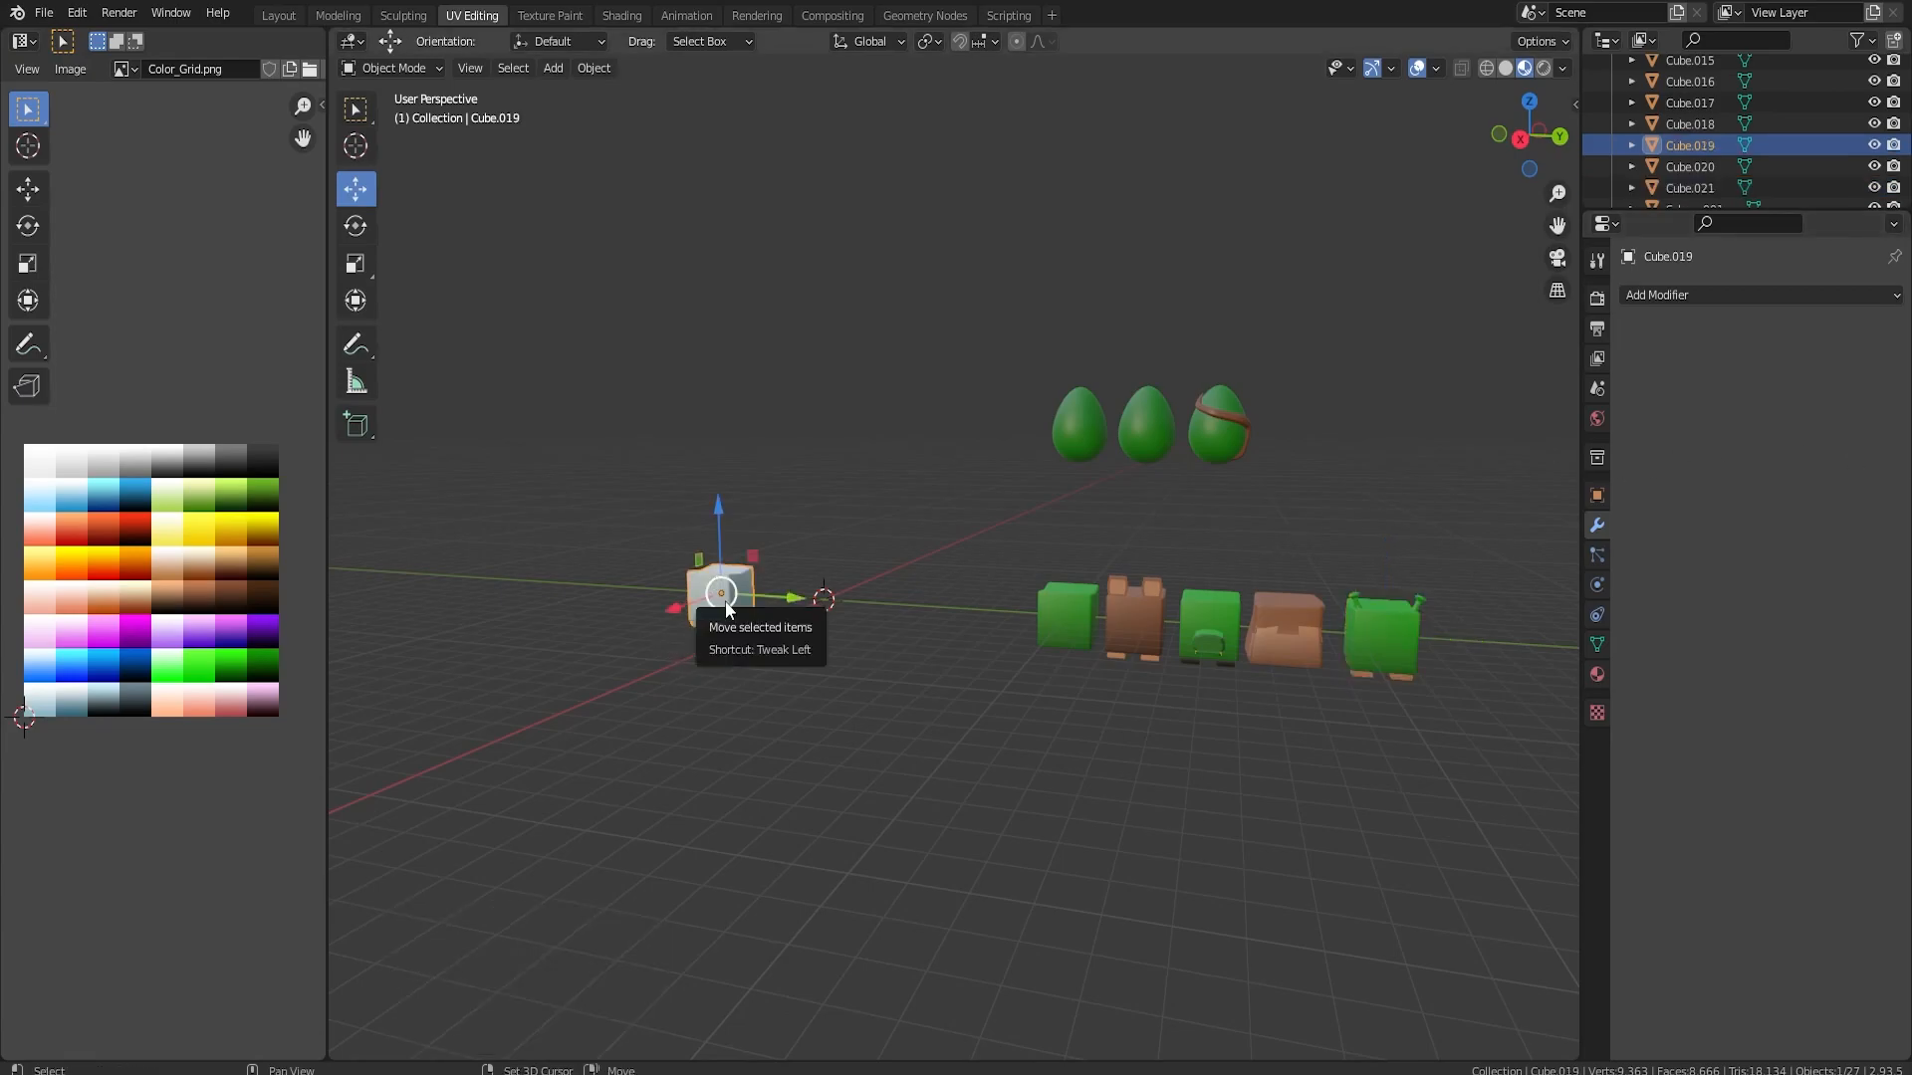
key("shift+d")
key("y")
left_click(865, 588)
scroll(865, 588, "up", 6)
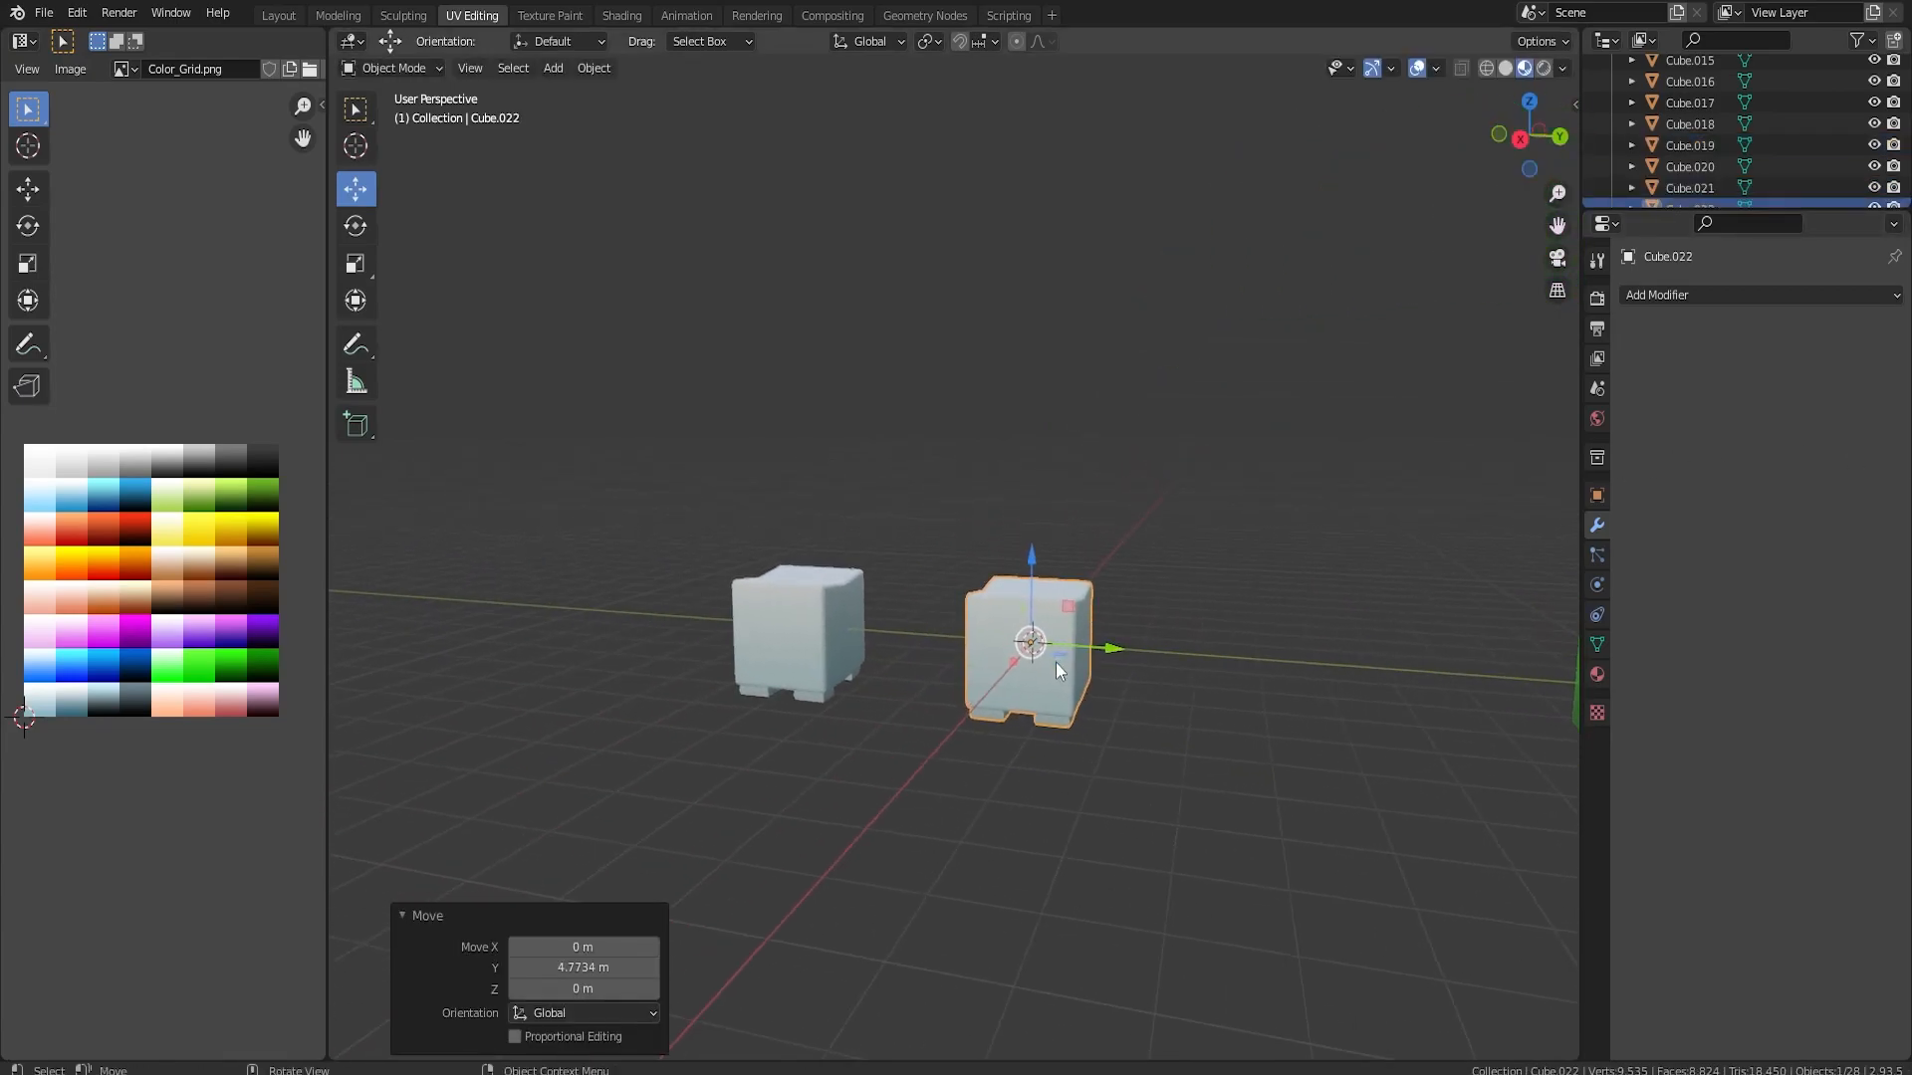
Delete the faces of all four feet from the new white block in Edit Mode
middle_click_drag(1125, 707, 1085, 500)
key("Tab")
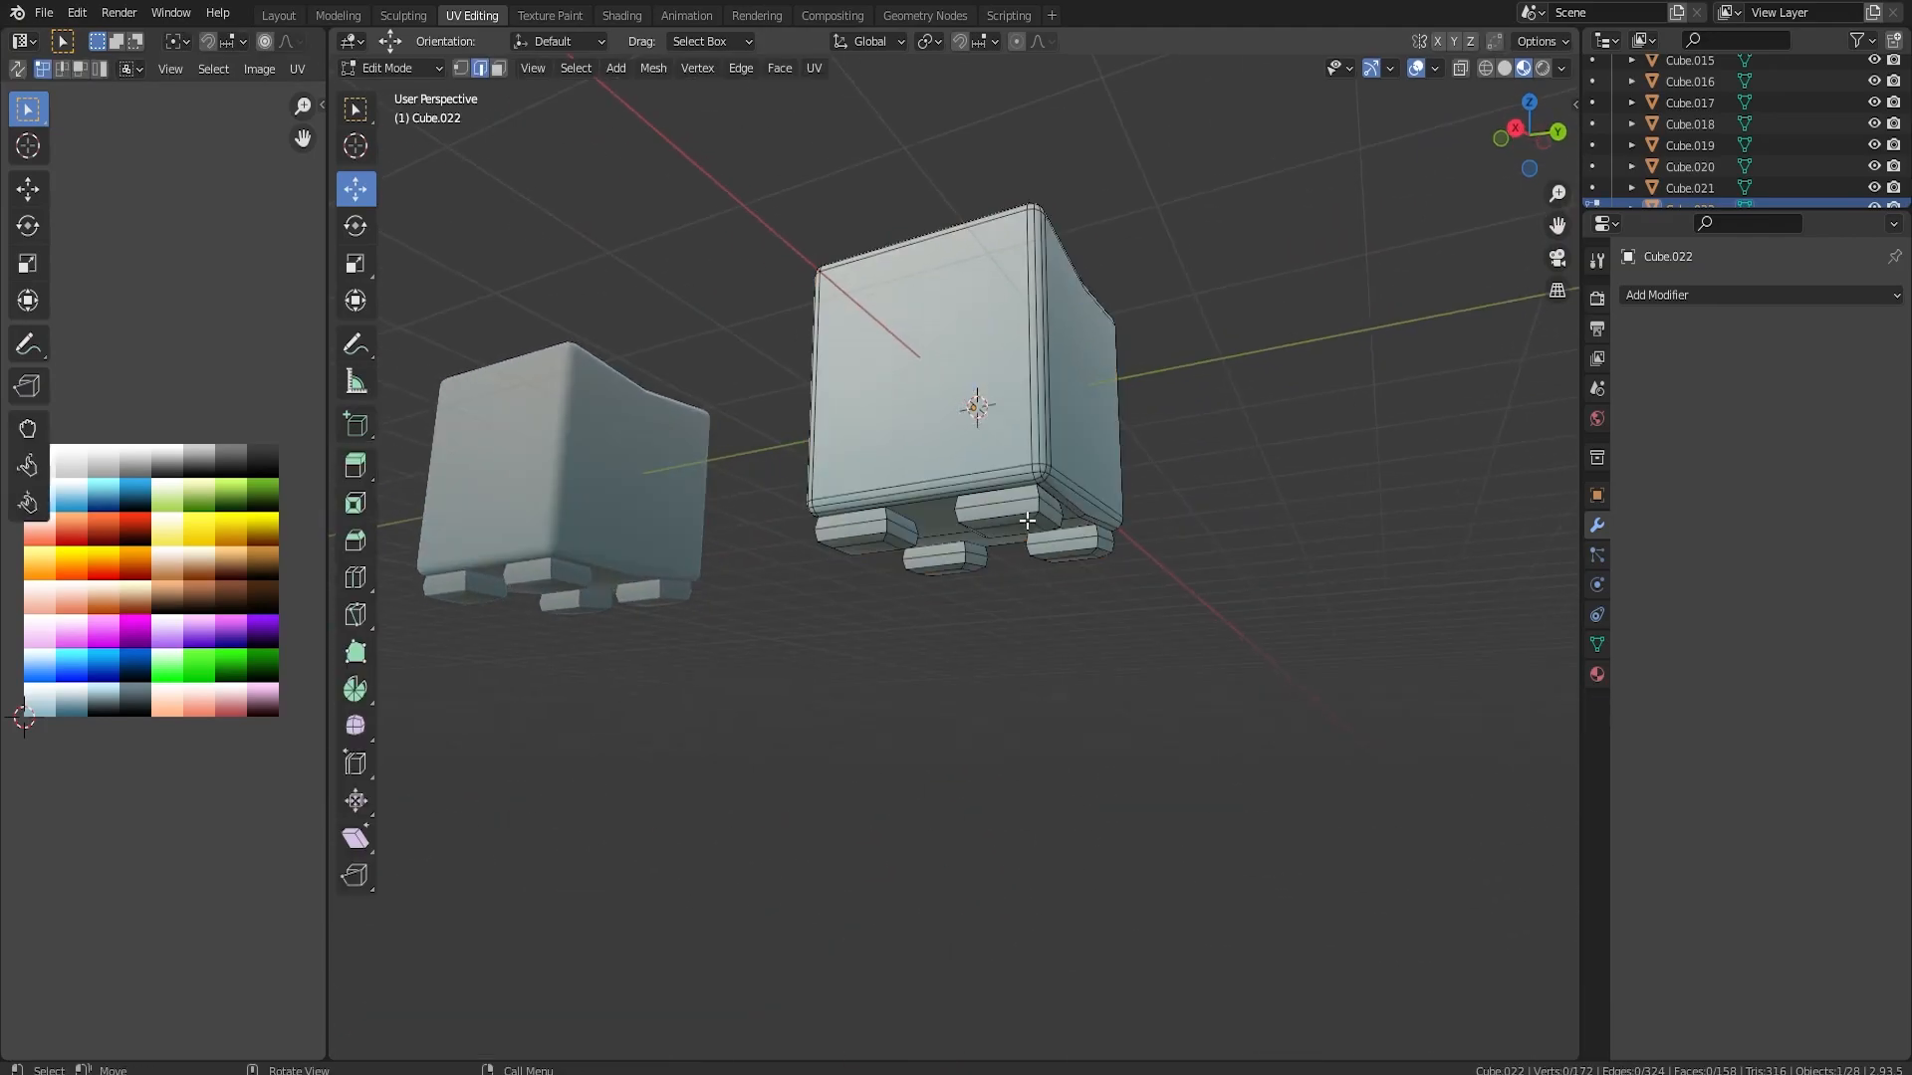
key("ctrl+l")
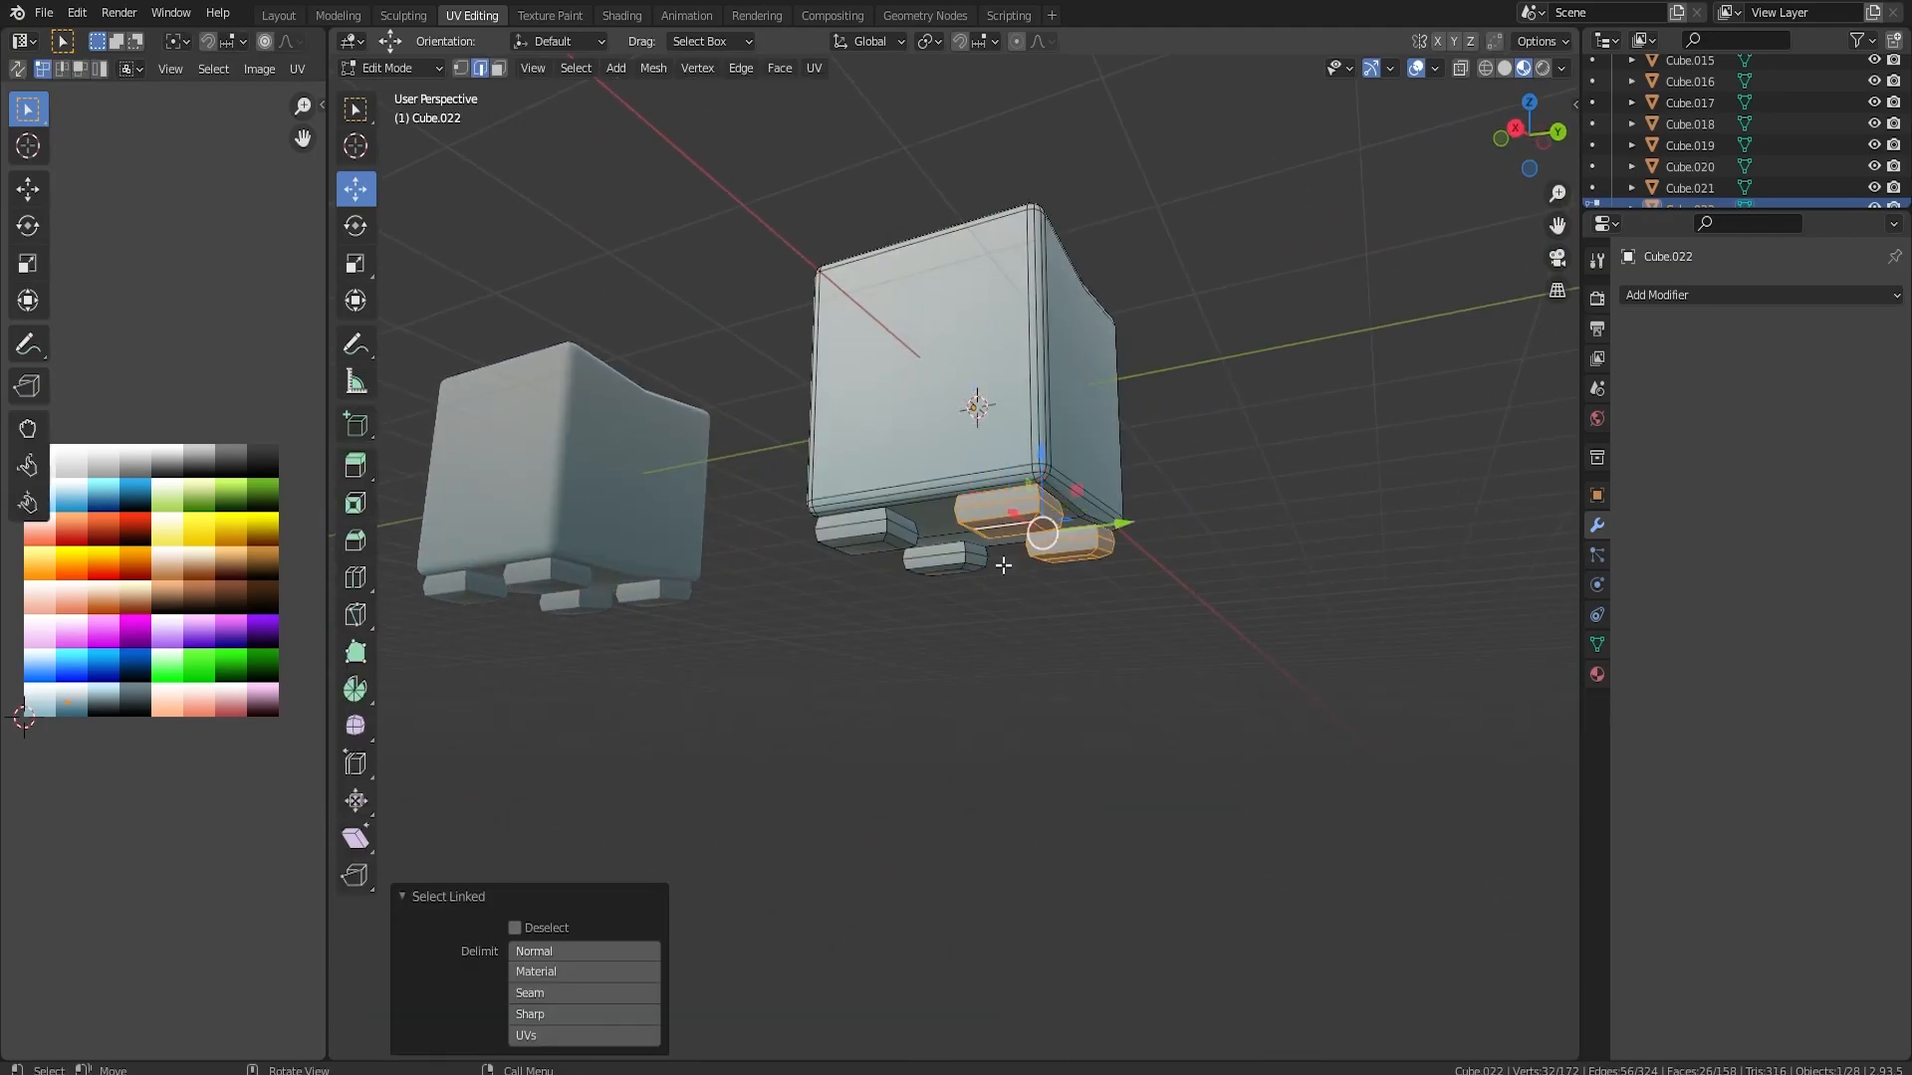
key("l")
key("x")
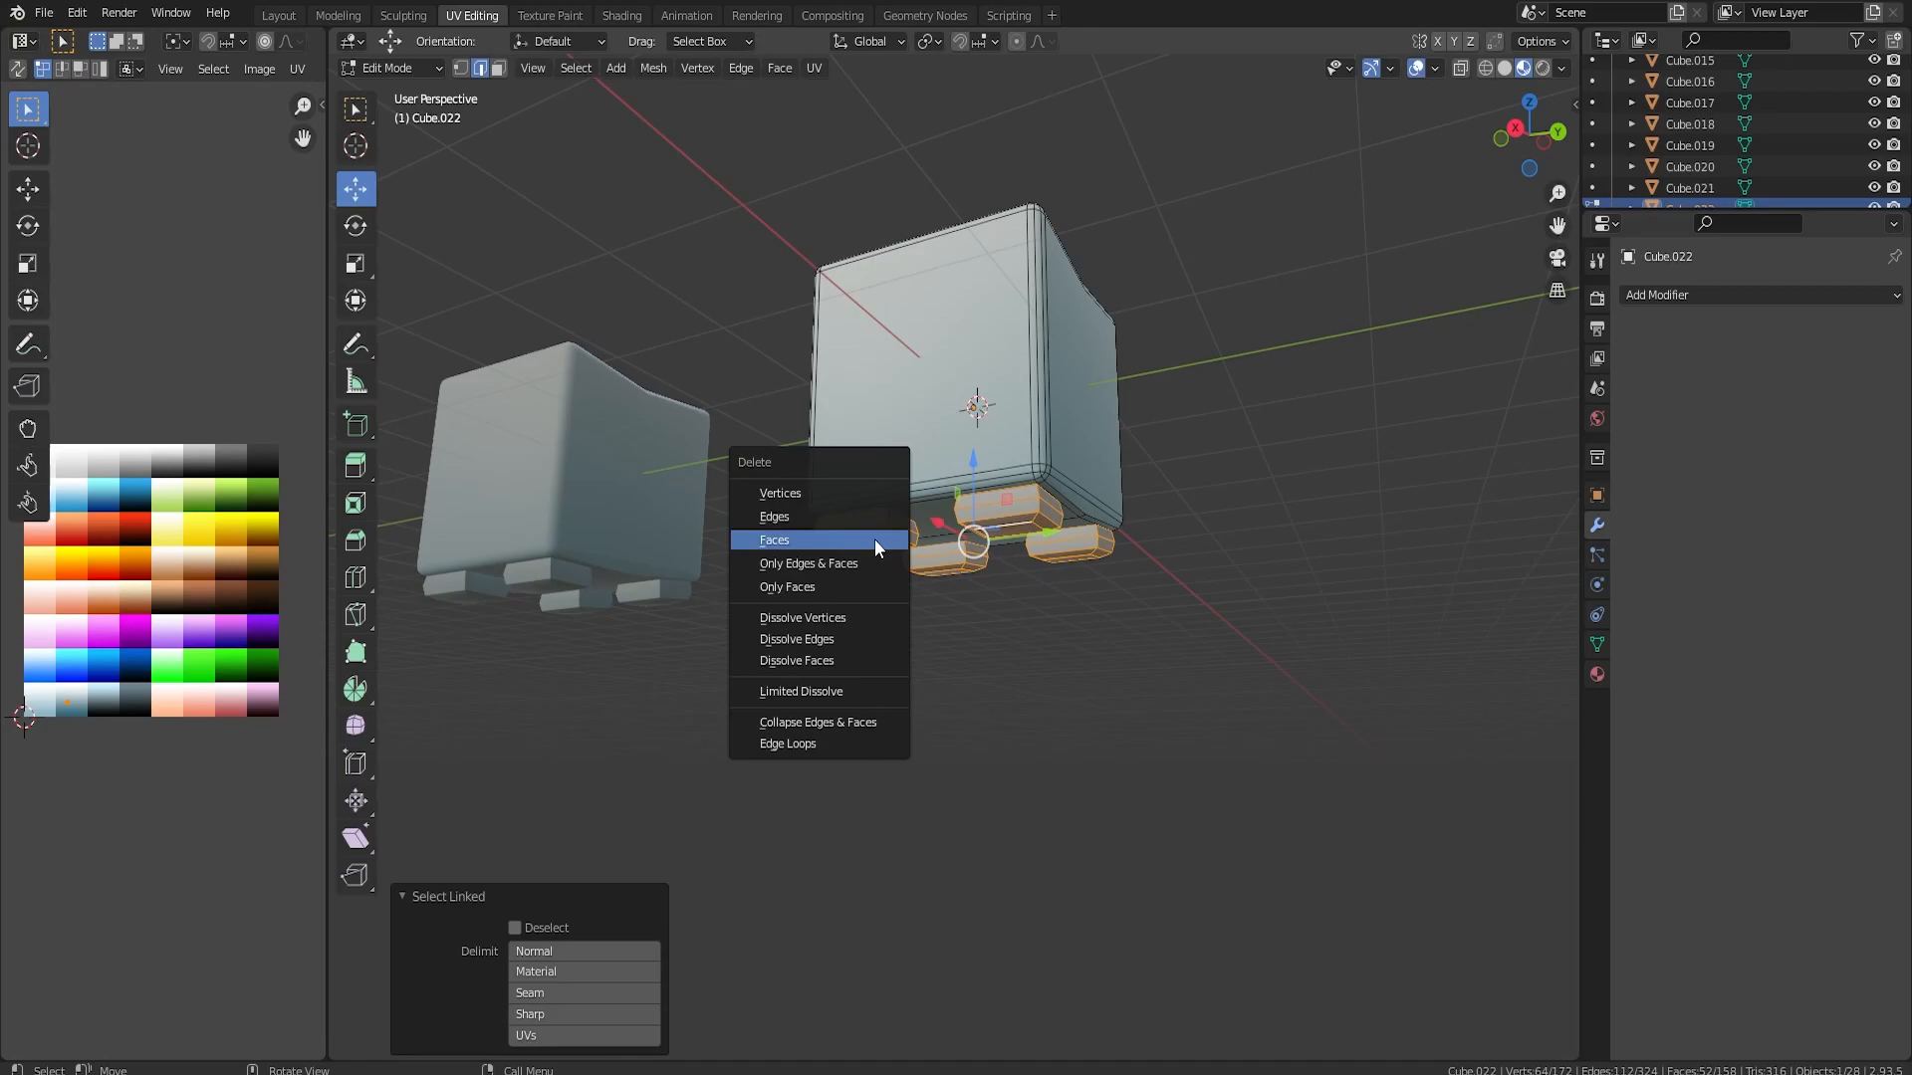
left_click(875, 540)
Duplicate the footless block's body in place and scale the copy to 0.803
middle_click_drag(871, 534, 946, 439)
key("Tab")
key("Tab")
key("l")
middle_click_drag(897, 537, 926, 515)
key("shift+d")
right_click(926, 515)
key("s")
left_click(937, 538)
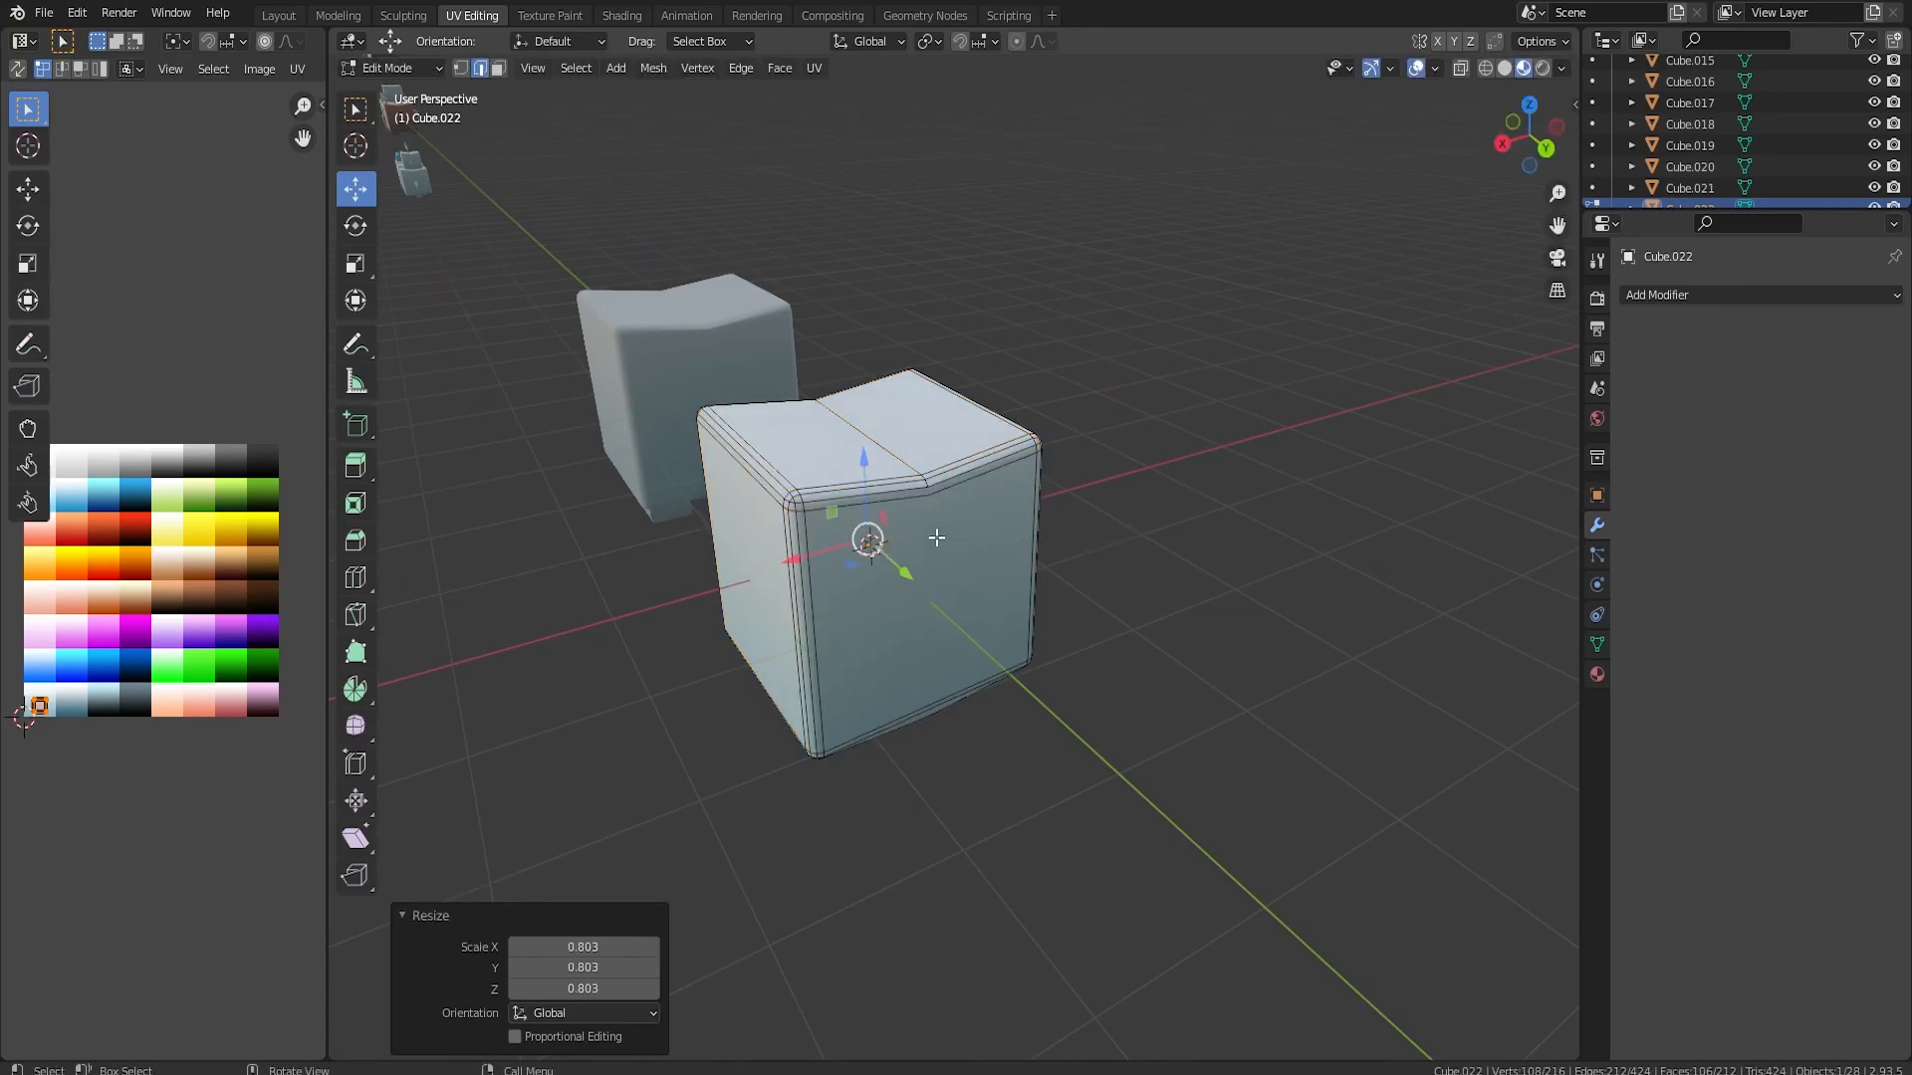
Move the smaller body segment -1.3392 m along X behind the main body and lower it to the same base level
left_click_drag(822, 551, 1016, 504)
middle_click_drag(1015, 504, 940, 492)
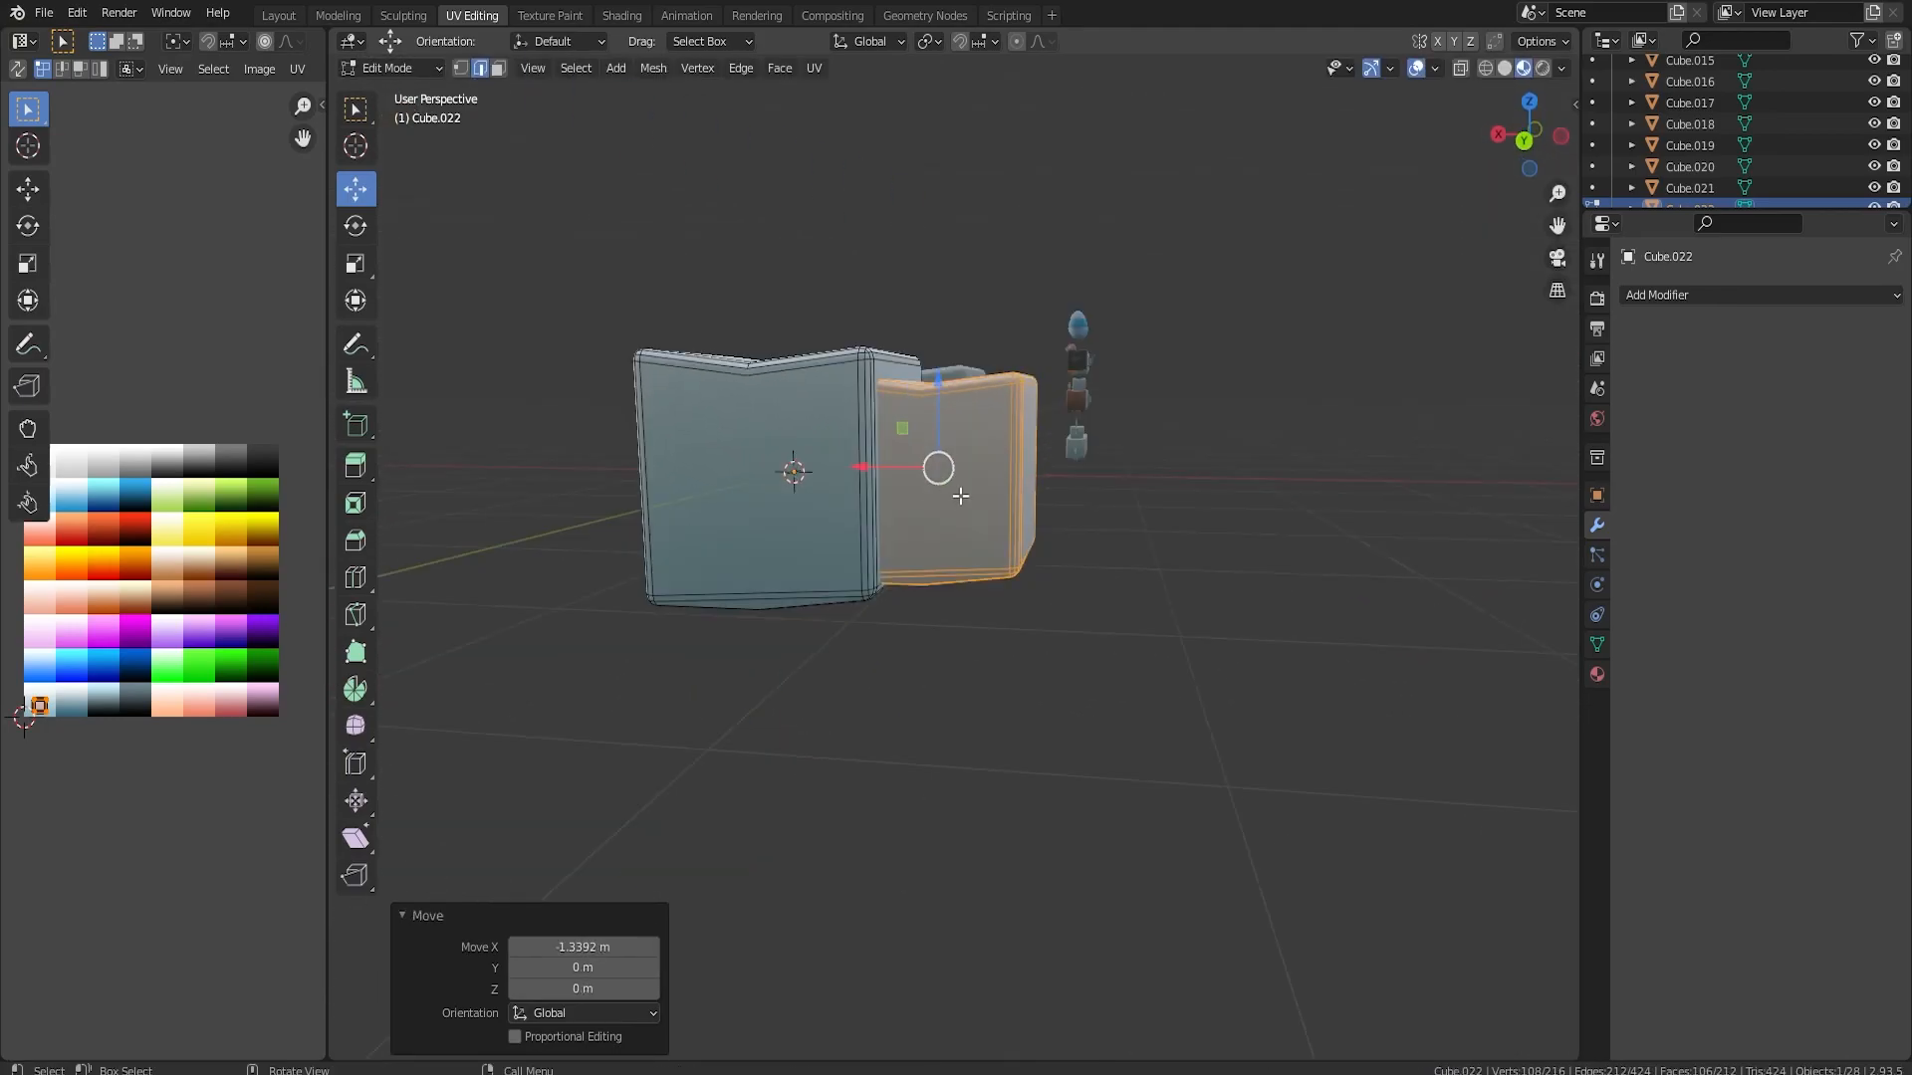
left_click_drag(937, 435, 937, 453)
middle_click_drag(937, 453, 989, 480)
Duplicate the second segment, shrink the copy, place it behind along X and lower it 0.21352 m as the tail end
key("shift+d")
key("Escape")
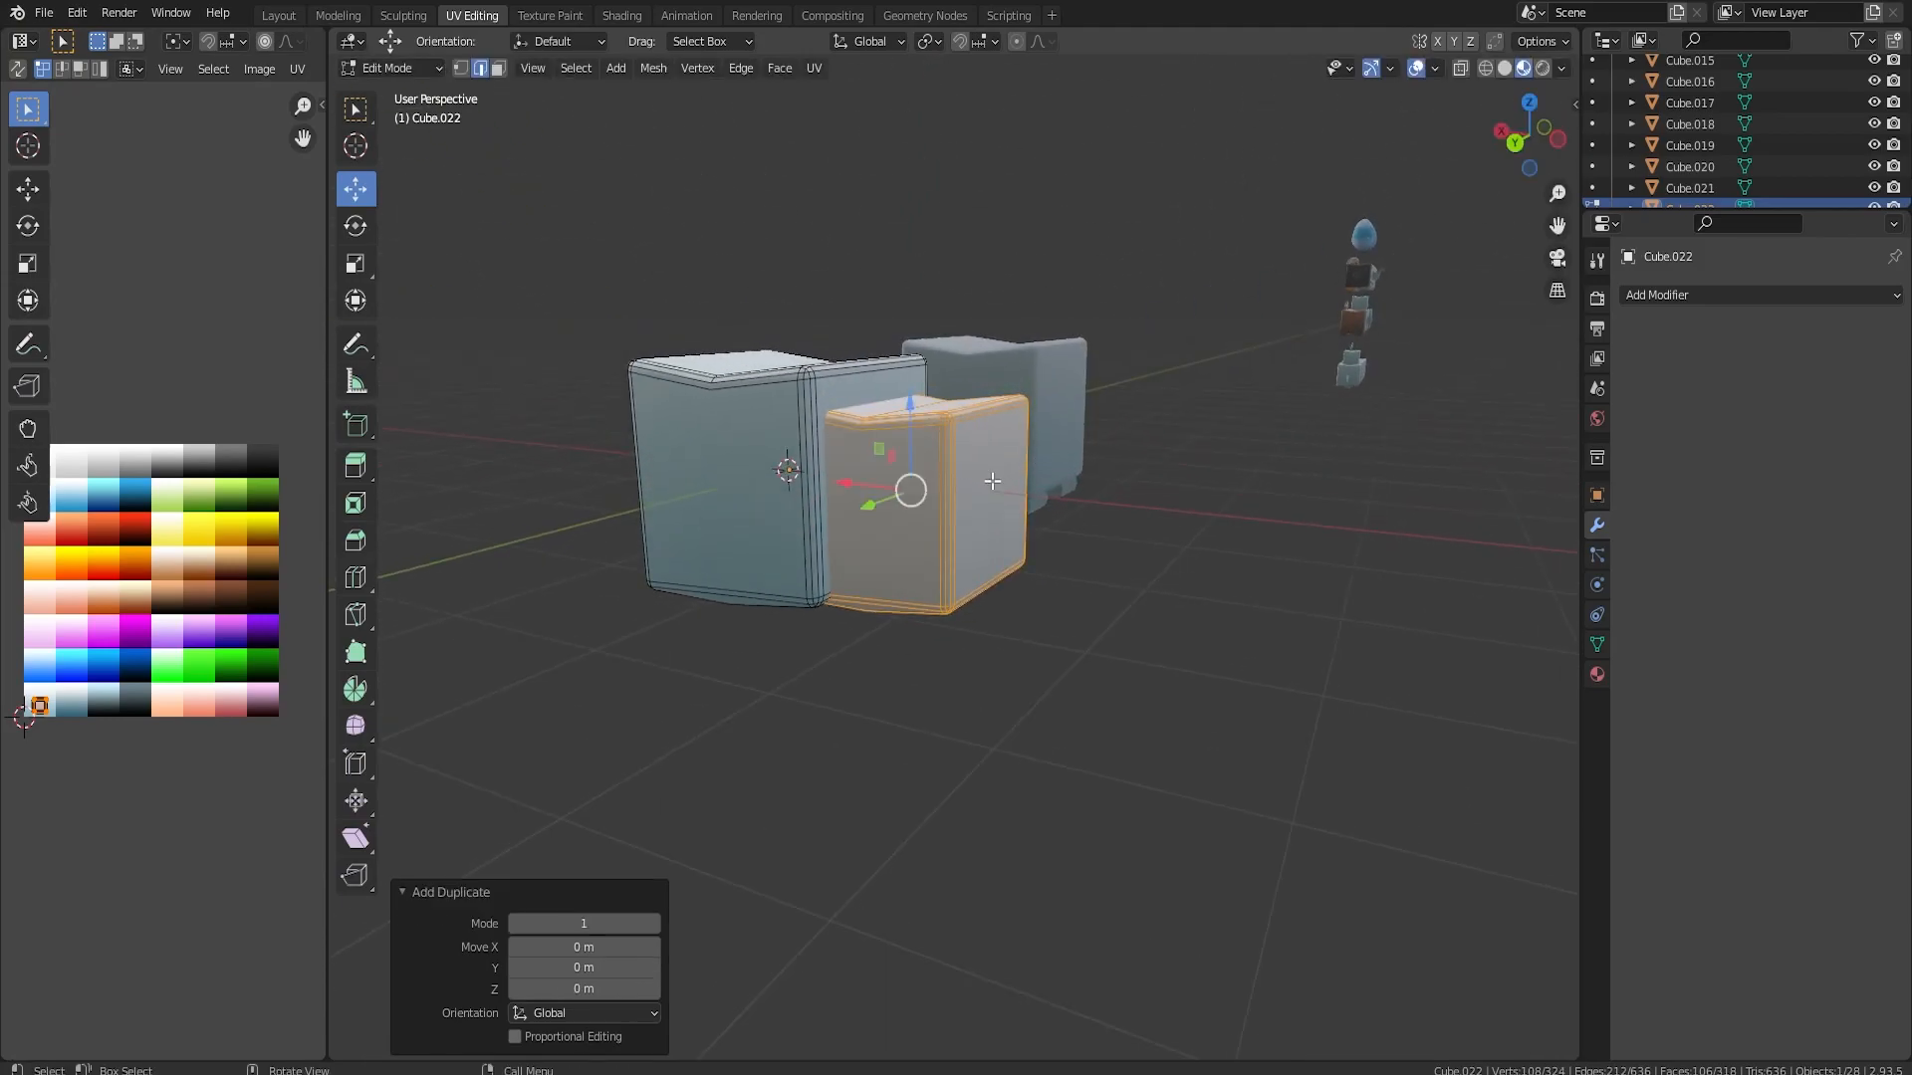
key("g")
key("x")
left_click(999, 484)
key("g")
key("z")
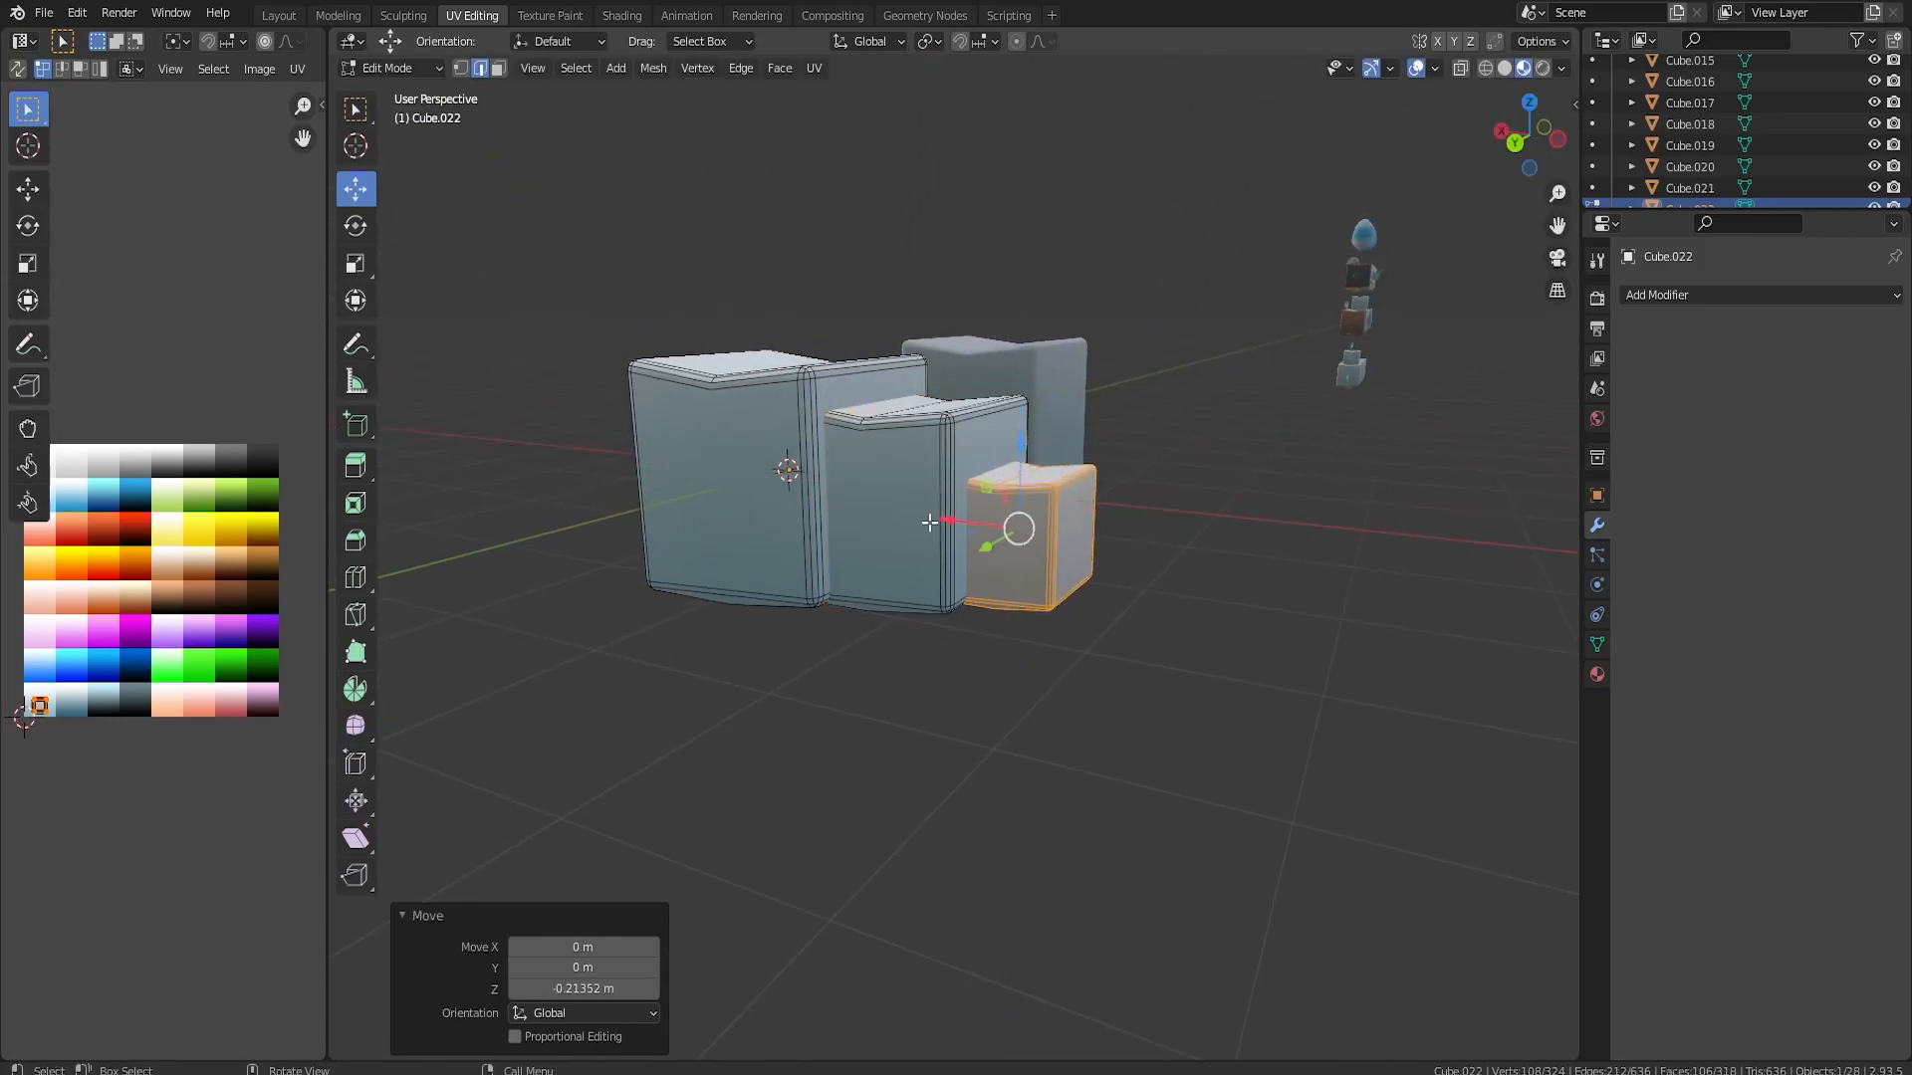
left_click(1018, 496)
Recolour all three body segments by moving their UVs onto the dark green swatch of the colour grid
mouse_move(1018, 496)
middle_mouse_down()
mouse_move(882, 494)
mouse_move(928, 647)
mouse_move(856, 615)
mouse_move(1036, 548)
mouse_move(1075, 575)
mouse_move(909, 552)
mouse_move(957, 556)
middle_mouse_up()
key("Tab")
key("Tab")
key("Tab")
key("Tab")
key("a")
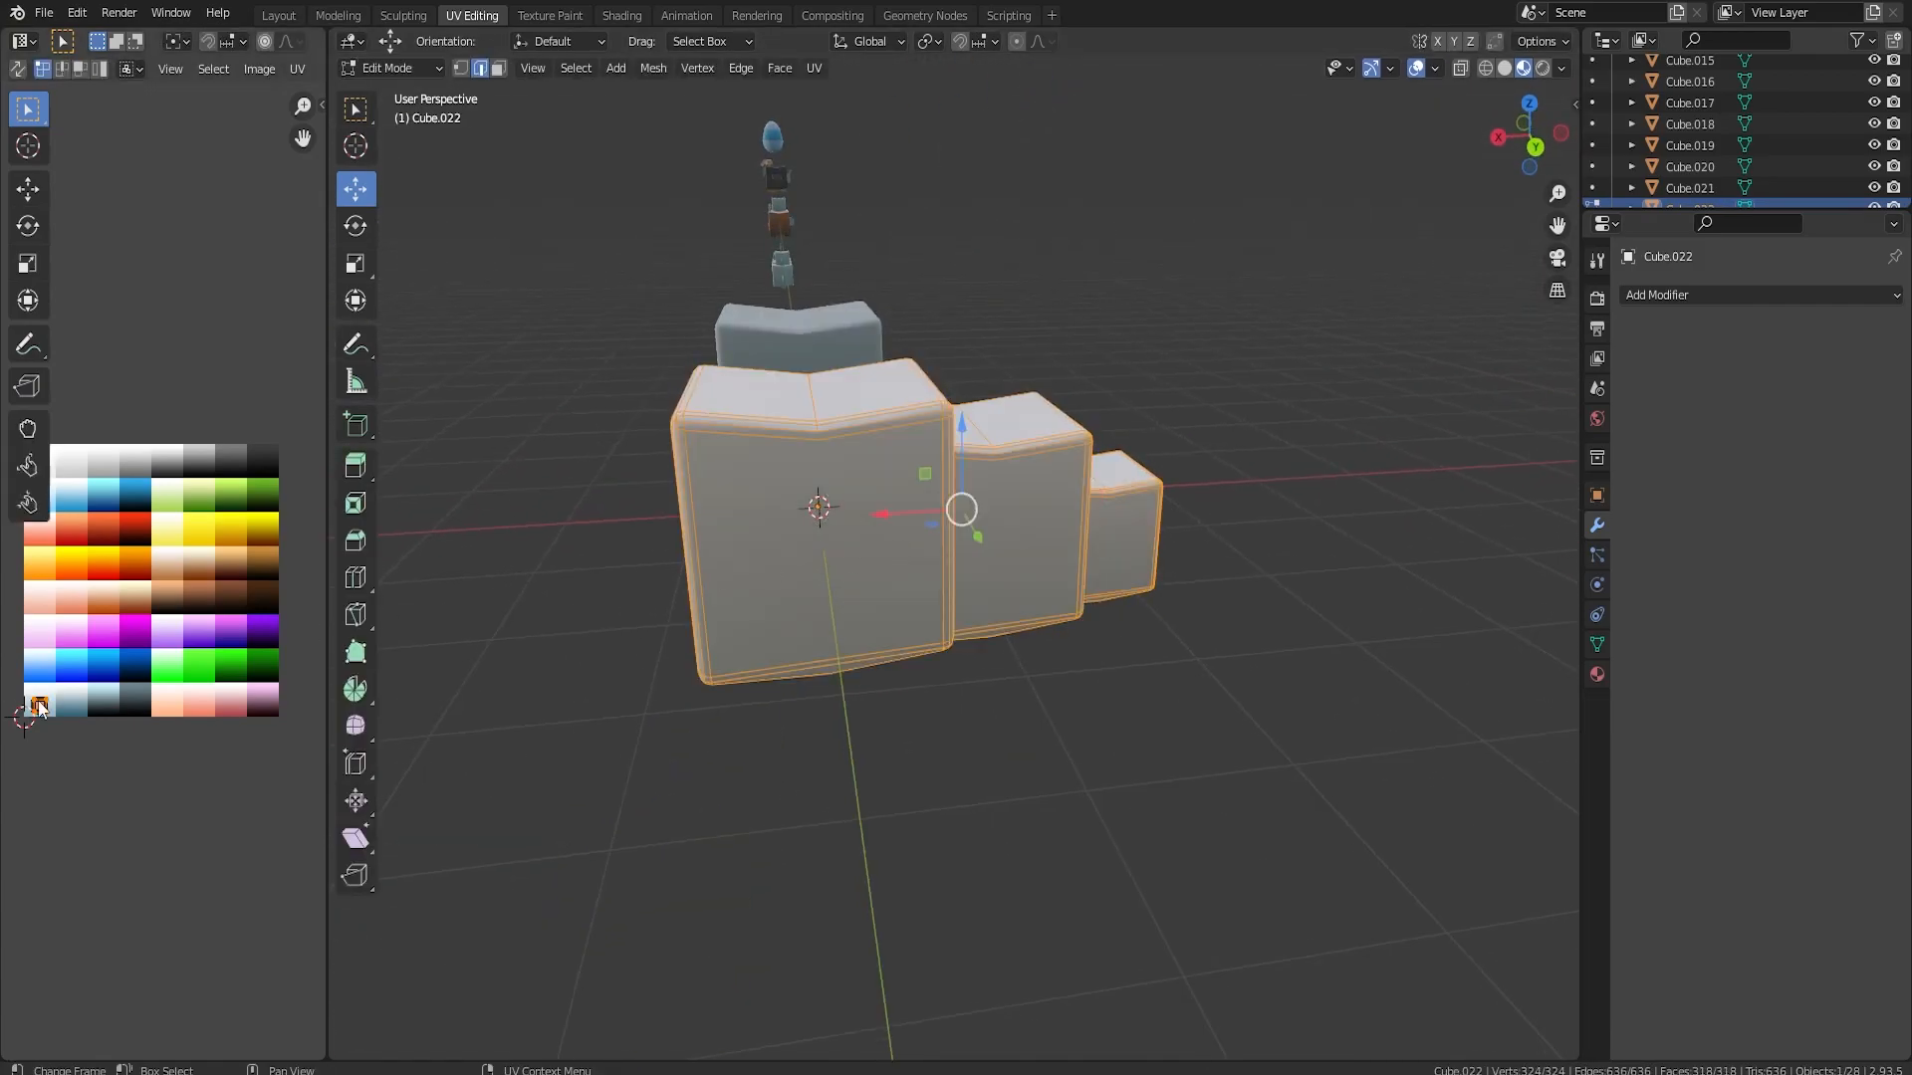
key("g")
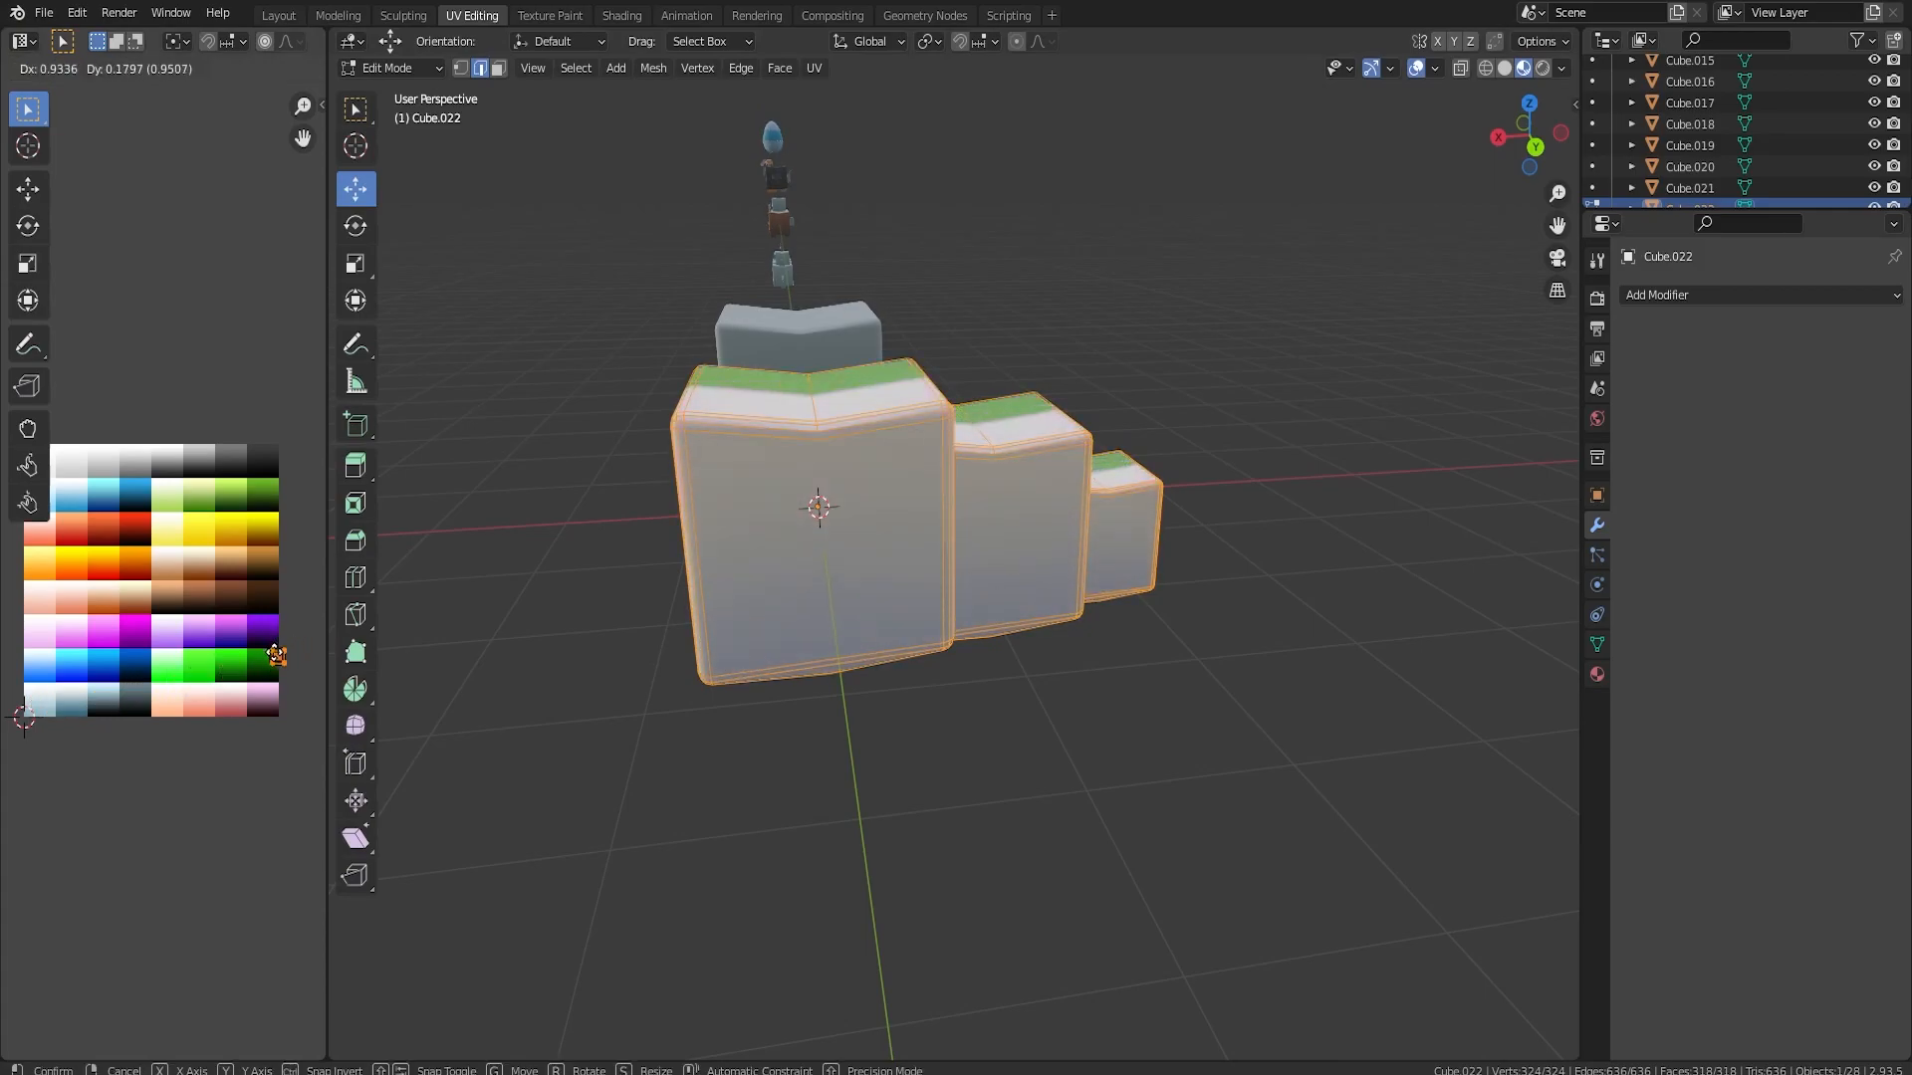
left_click(264, 659)
Select the underside faces of the three segments and recolour them by moving their UVs onto a light brown swatch
key("Tab")
middle_click_drag(968, 667, 1006, 449)
scroll(1161, 629, "down", 7)
scroll(996, 556, "up", 4)
key("Tab")
left_click(496, 69)
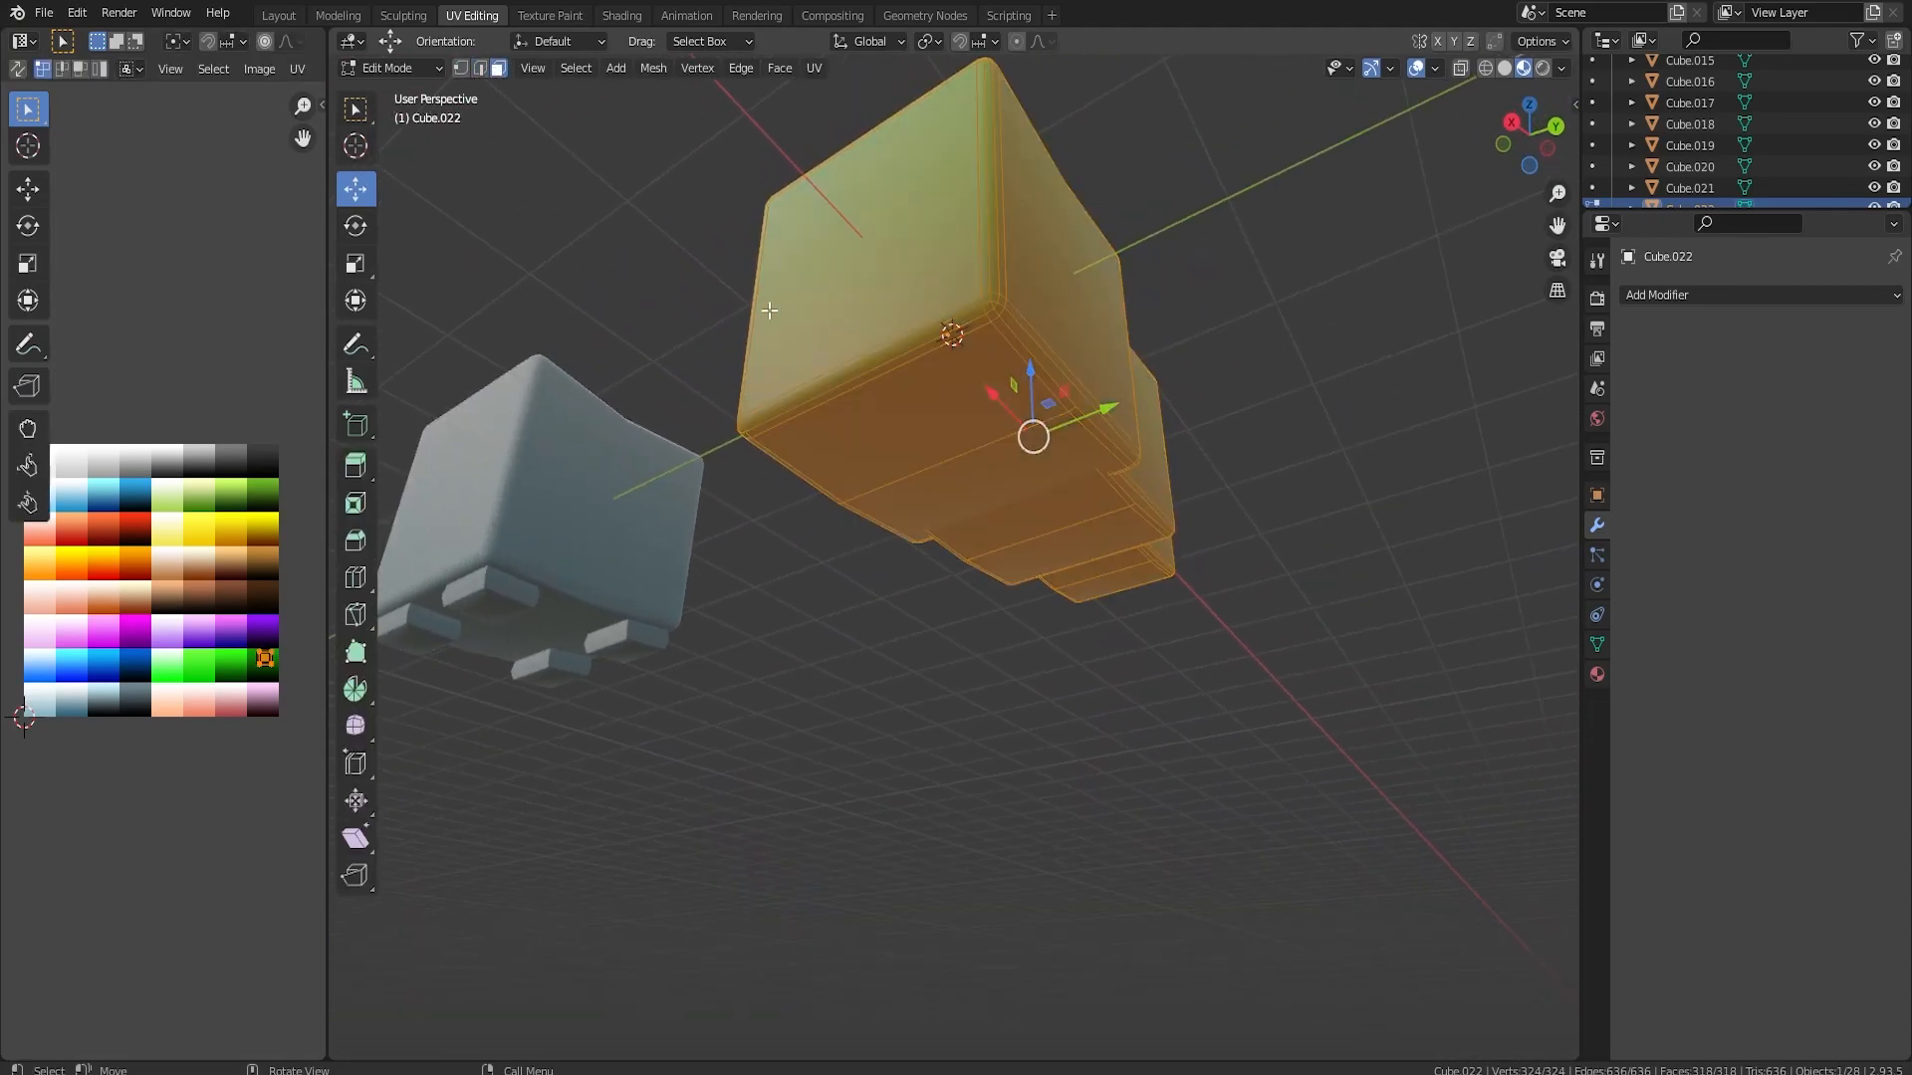
left_click(887, 360)
key("c")
left_click(889, 368)
left_click_drag(936, 444, 1026, 494)
middle_click_drag(1025, 494, 1234, 398)
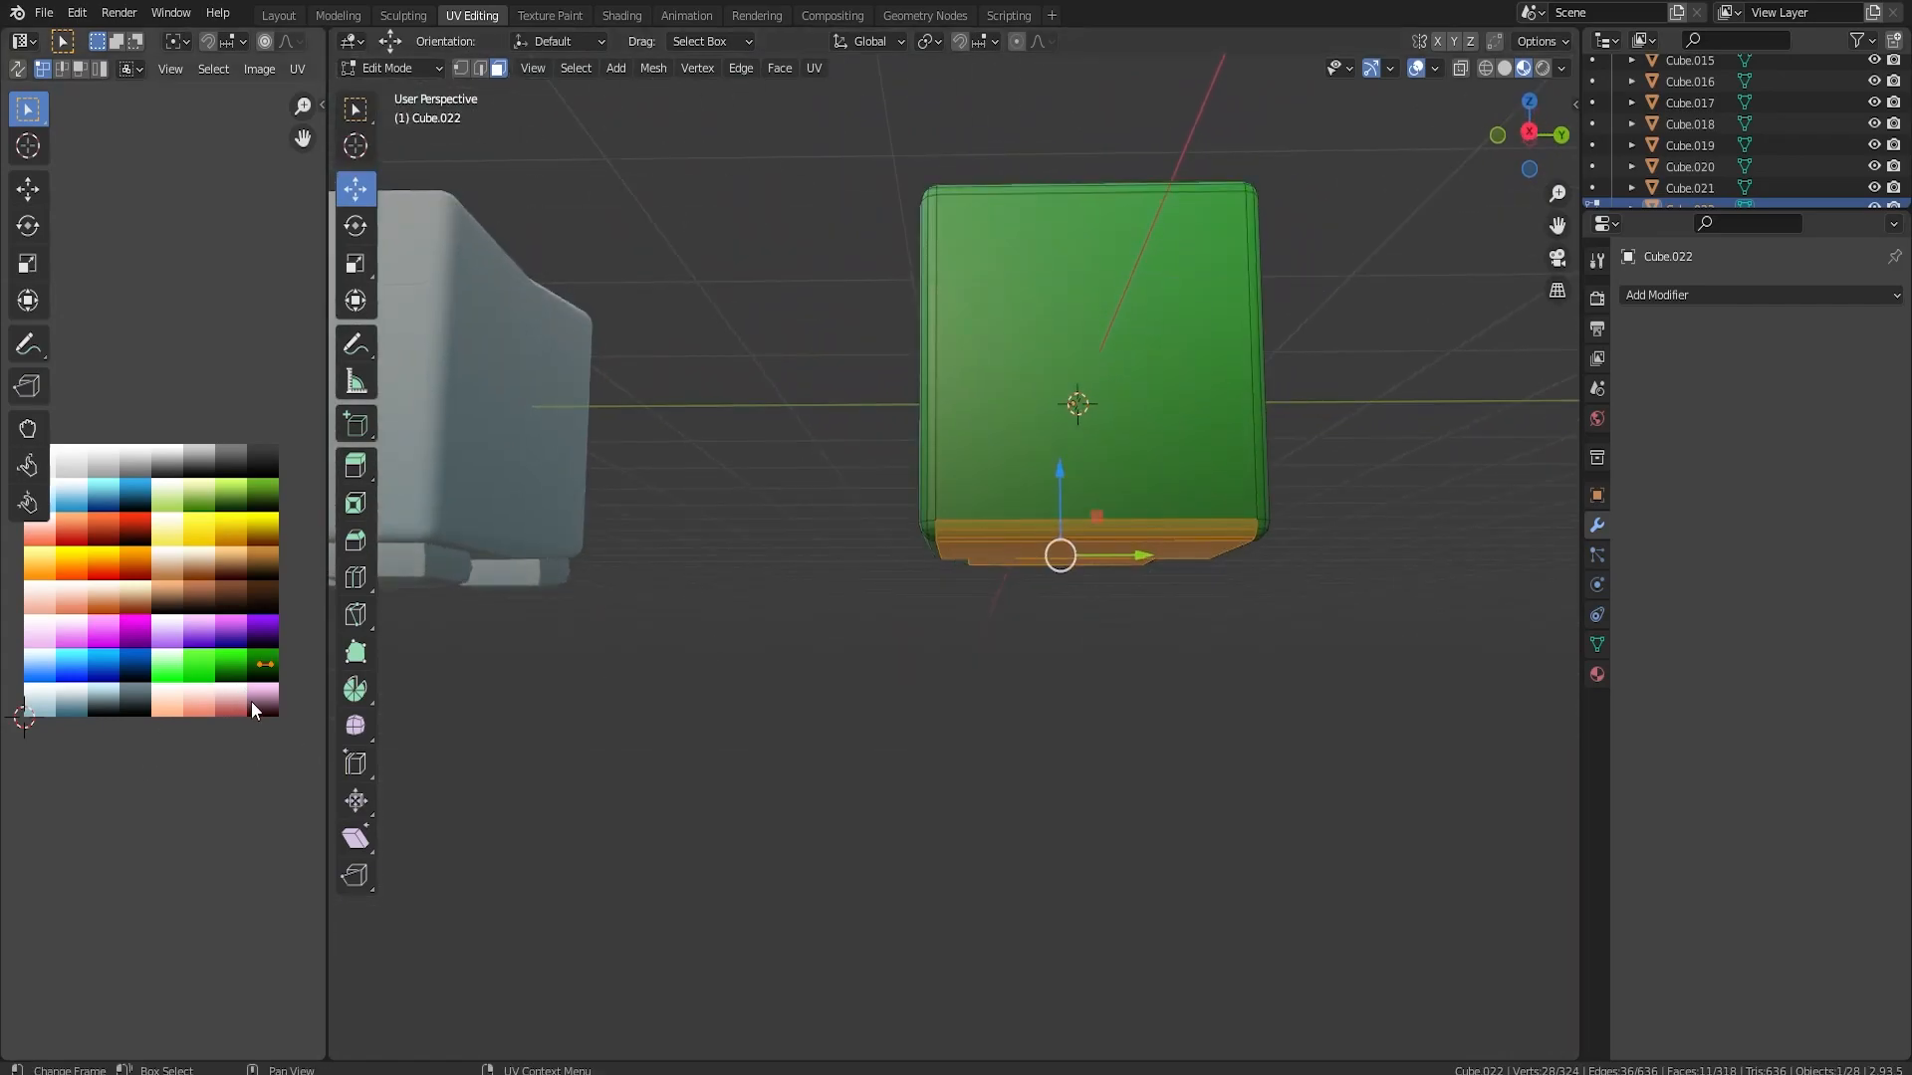
key("g")
left_click(201, 621)
Leave Edit Mode, move the segmented green character 23.408 m along Y to the row's end and deselect it
key("Tab")
middle_click_drag(1138, 665, 1145, 572)
key("Tab")
key("Tab")
scroll(1135, 572, "down", 4)
left_click_drag(1029, 572, 1559, 665)
middle_click_drag(1394, 661, 1219, 639)
middle_click_drag(1038, 725, 1117, 655)
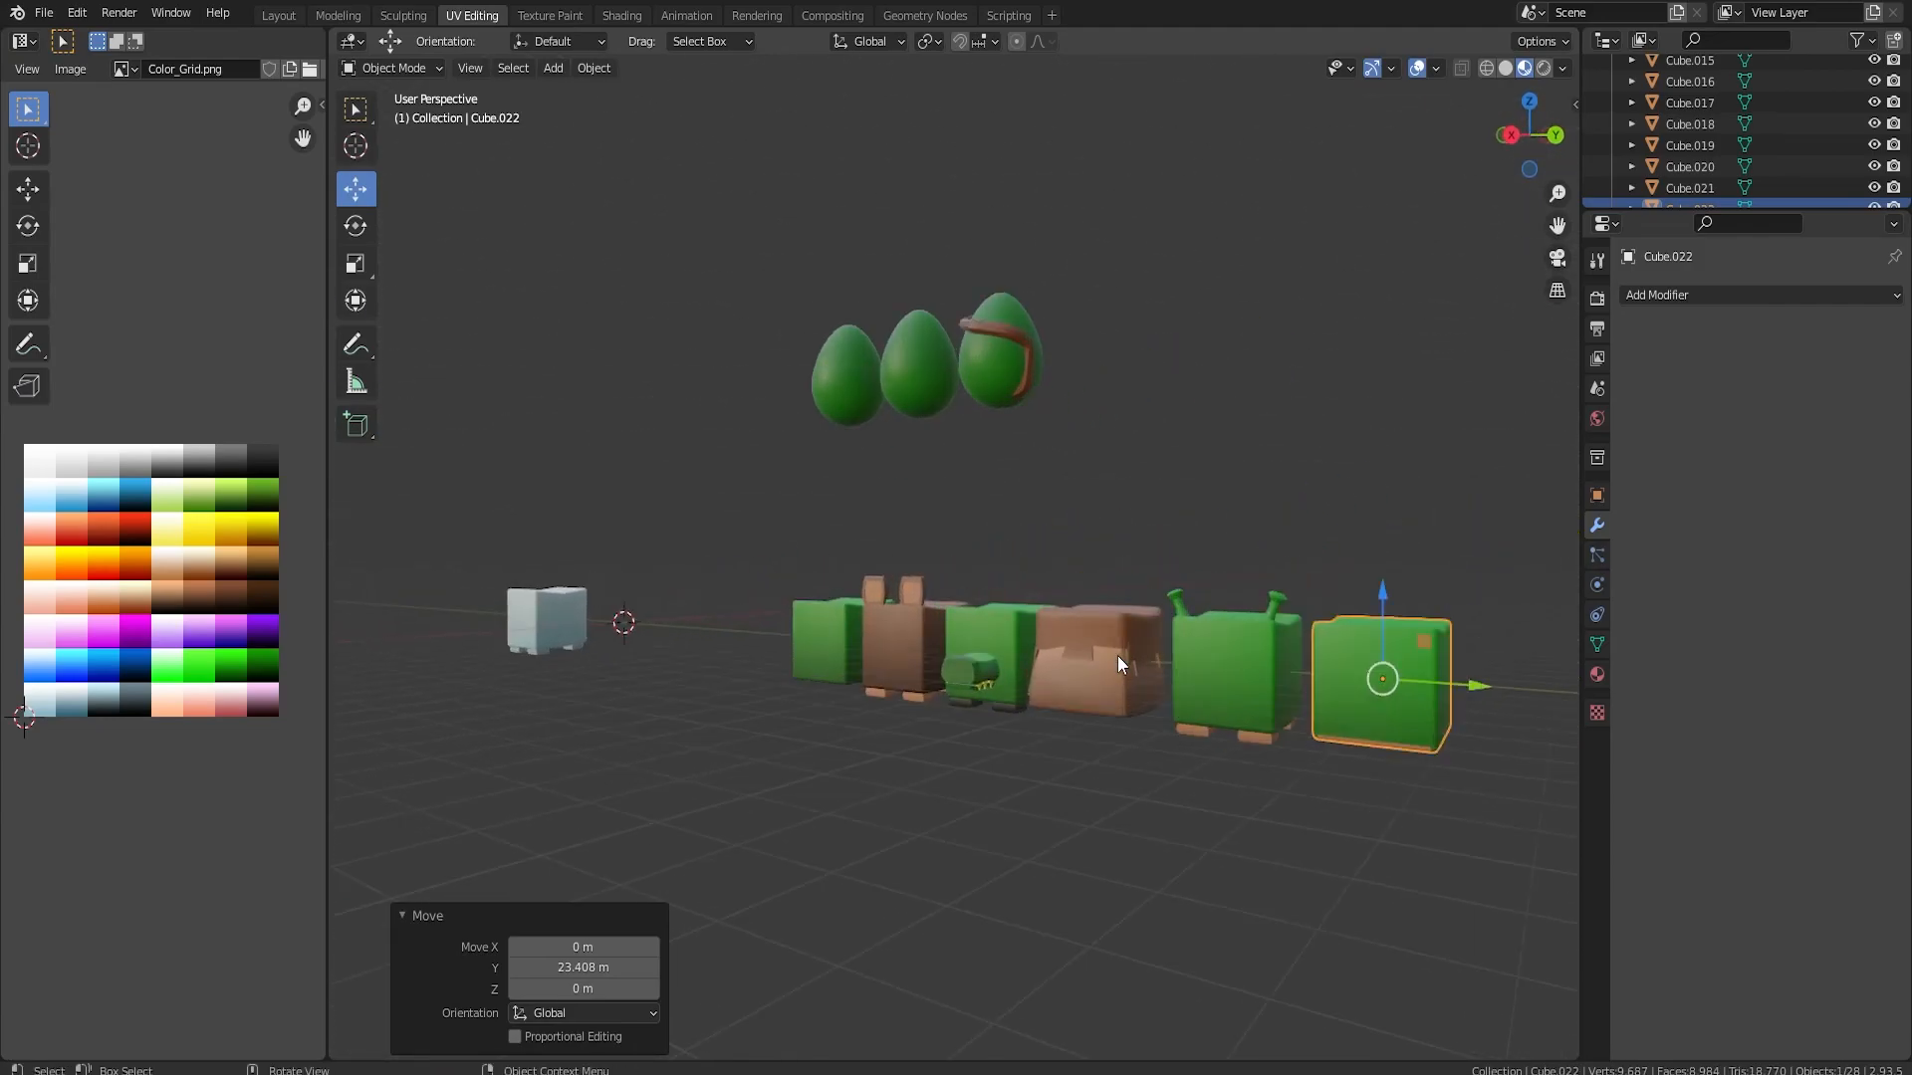
left_click(1328, 557)
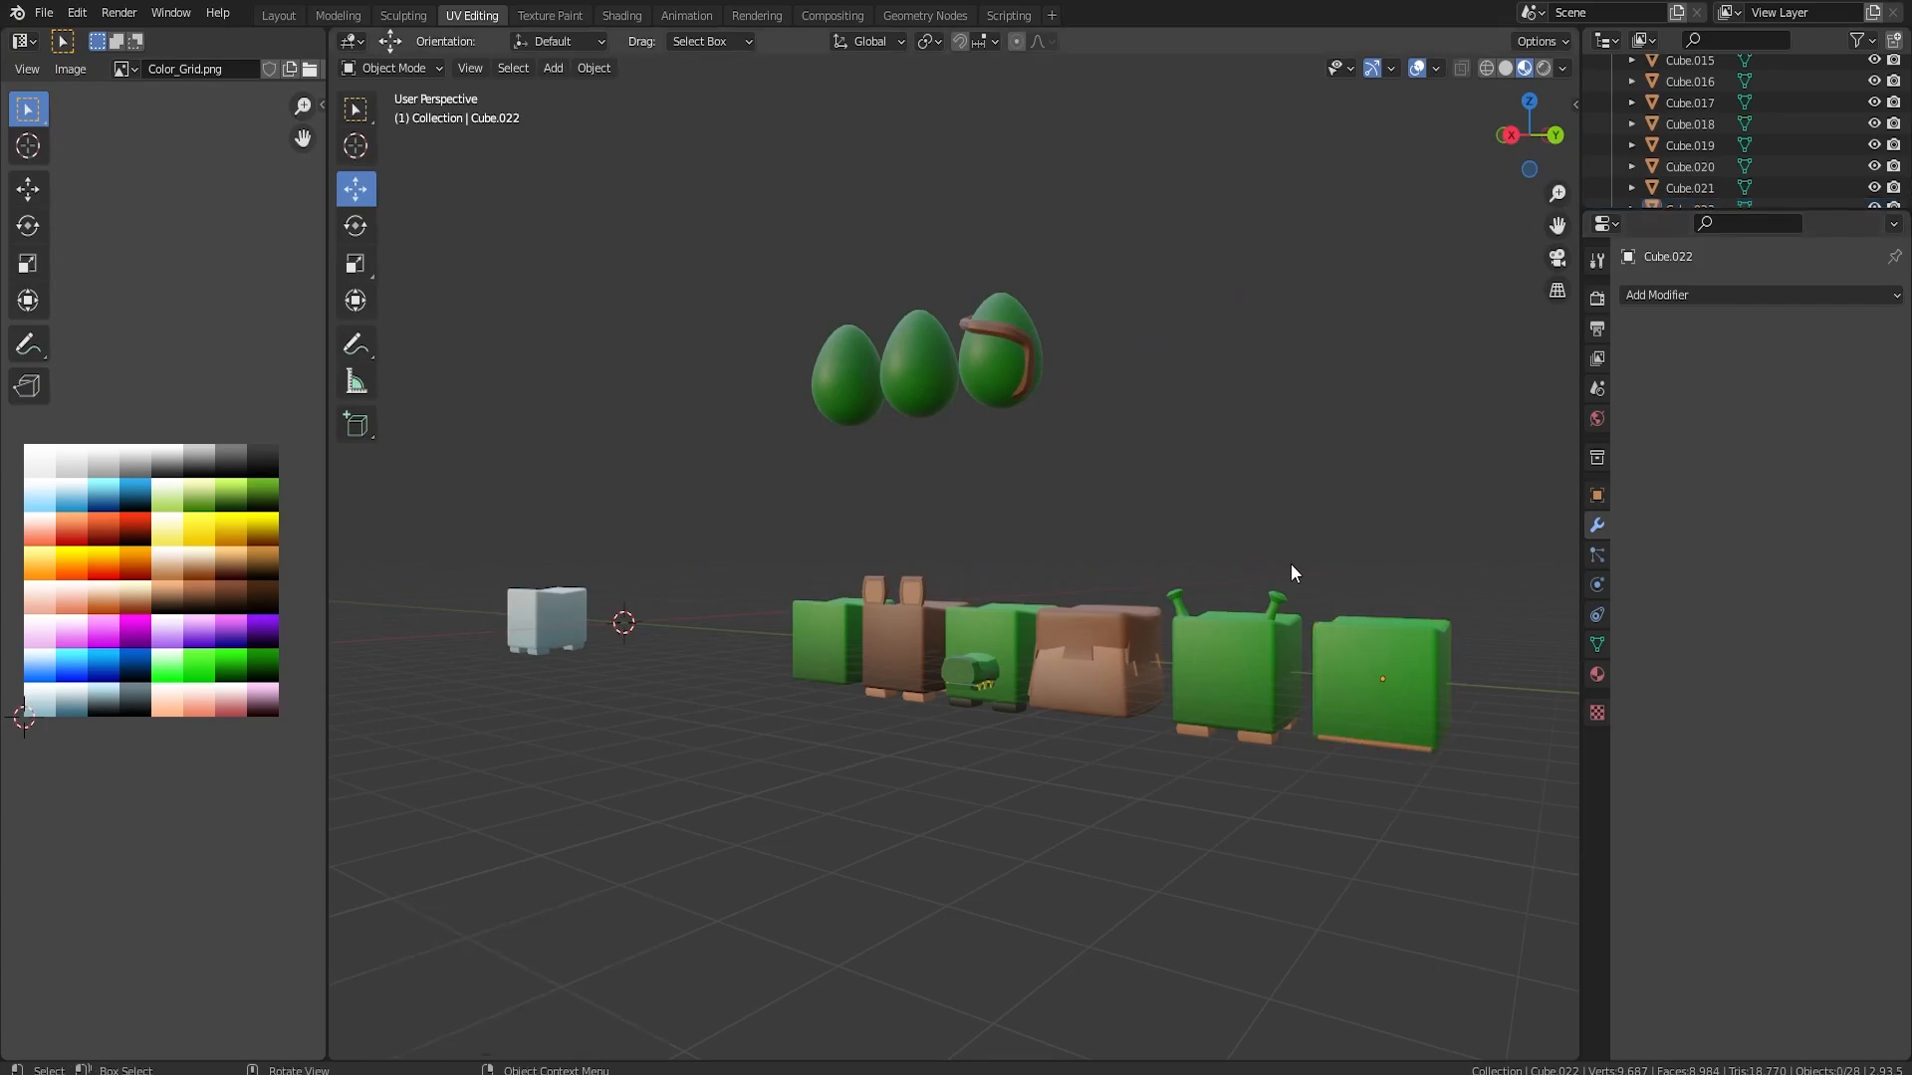
Duplicate the light blue template block and place the copy about 4.77 m along Y
left_click(584, 623)
middle_click_drag(663, 634, 769, 665)
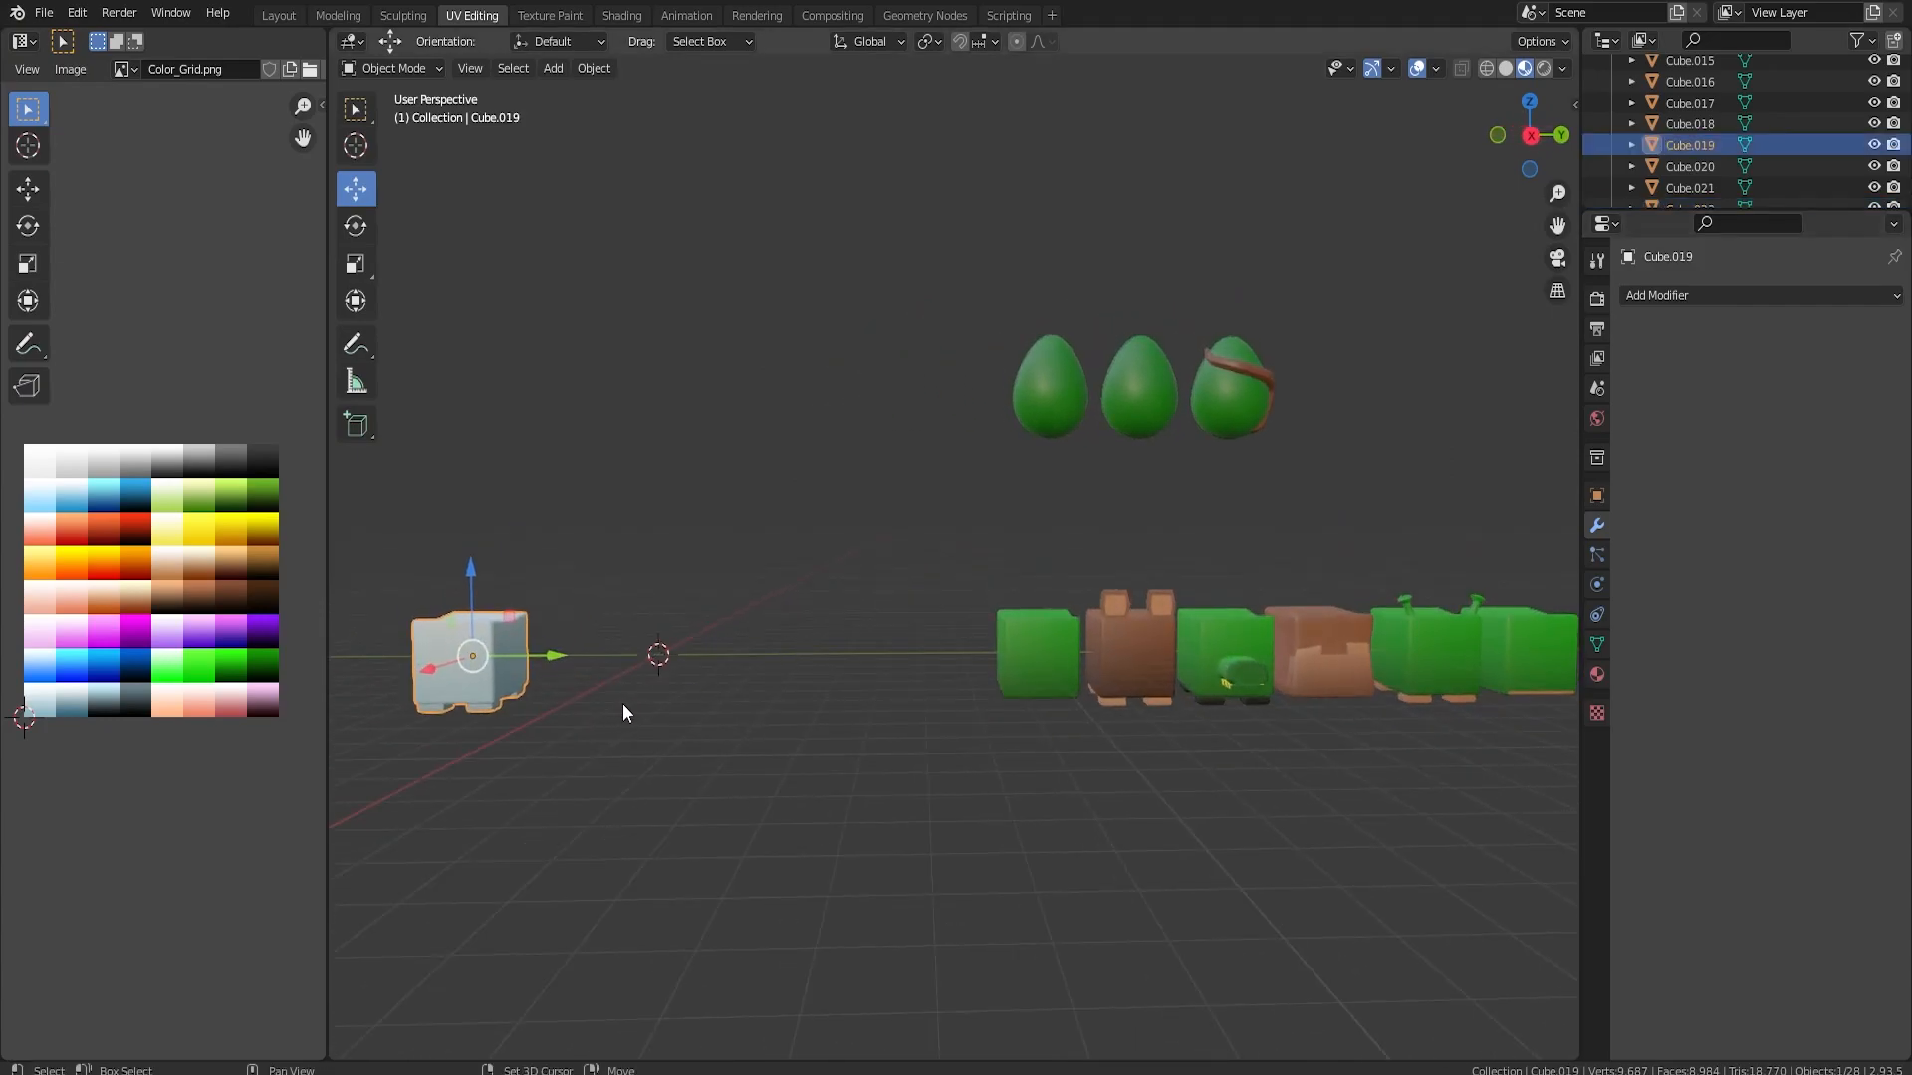
key("shift+d")
key("y")
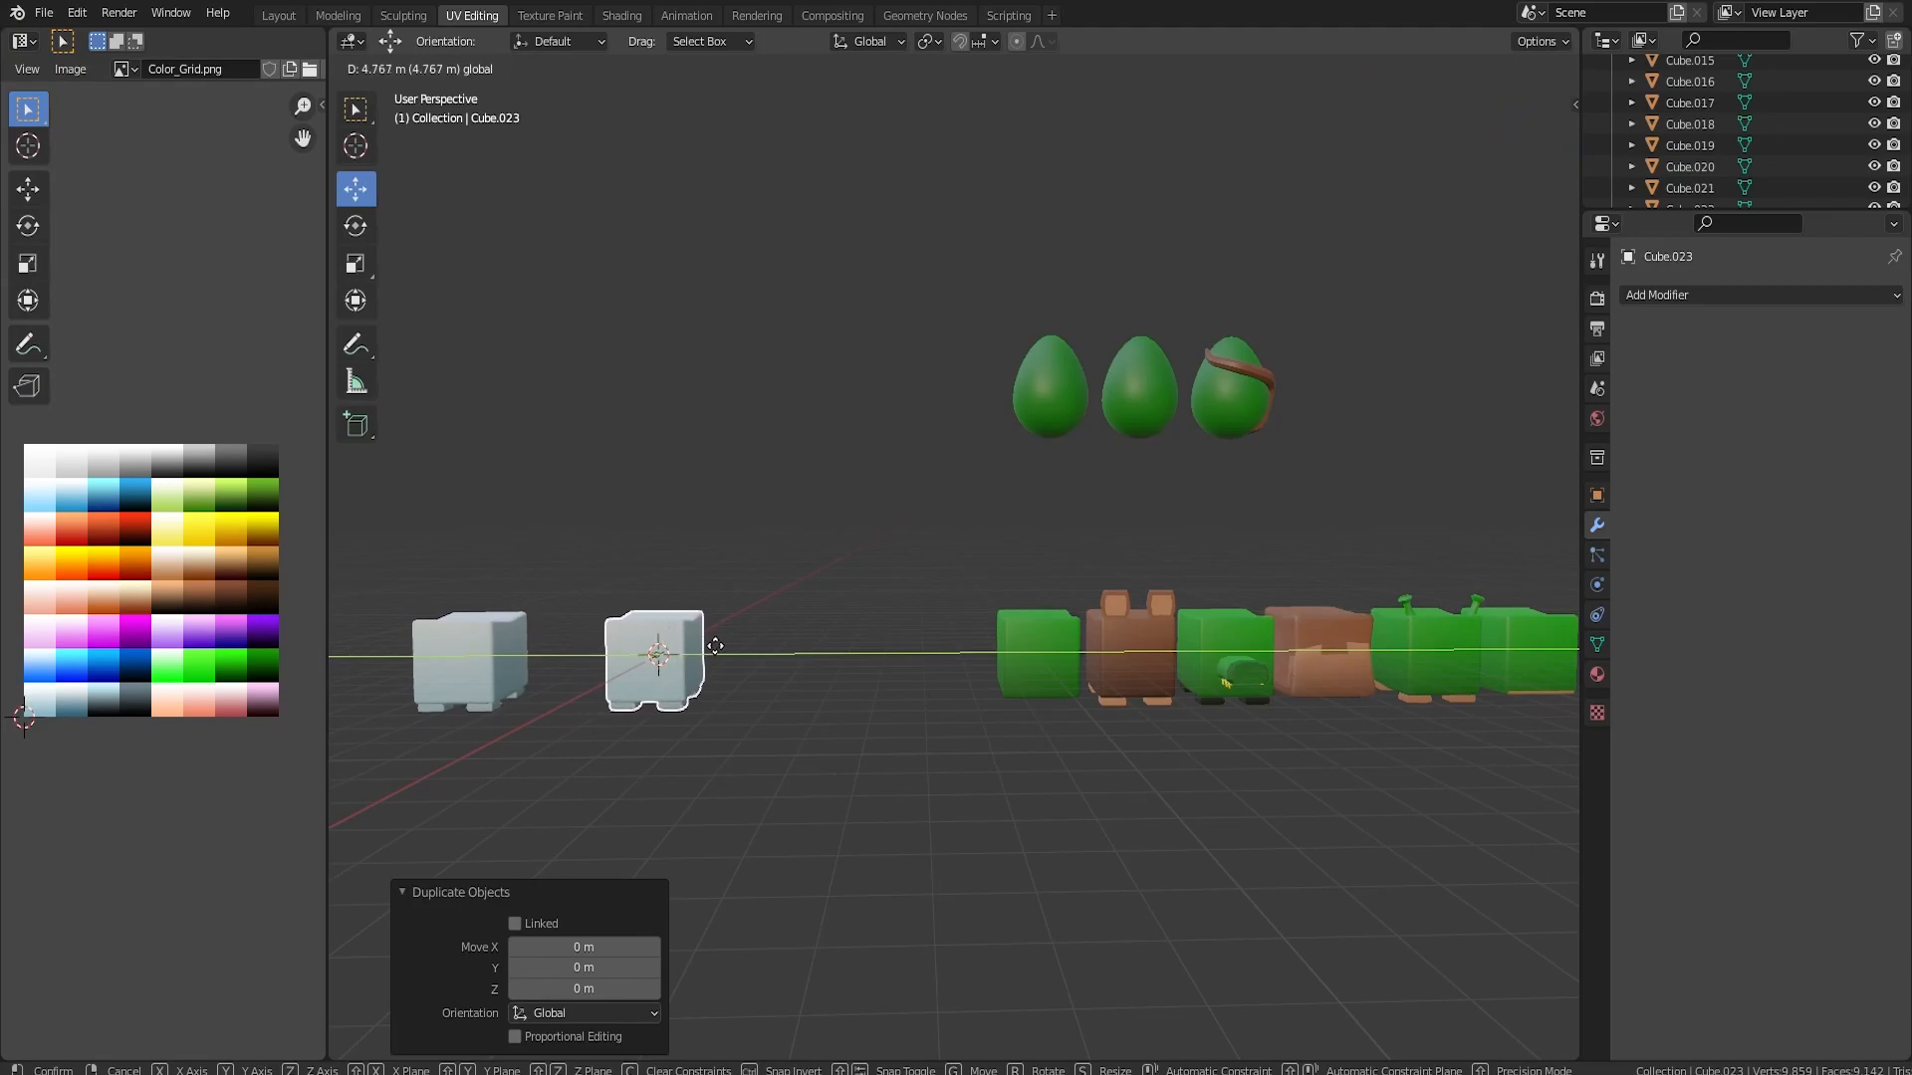
left_click(715, 647)
middle_click_drag(666, 689, 952, 766, "shift")
scroll(996, 722, "up", 4)
Recolour the whole copied block, legs included, by moving its UVs onto a dark brown swatch of the colour grid
key("Tab")
key("a")
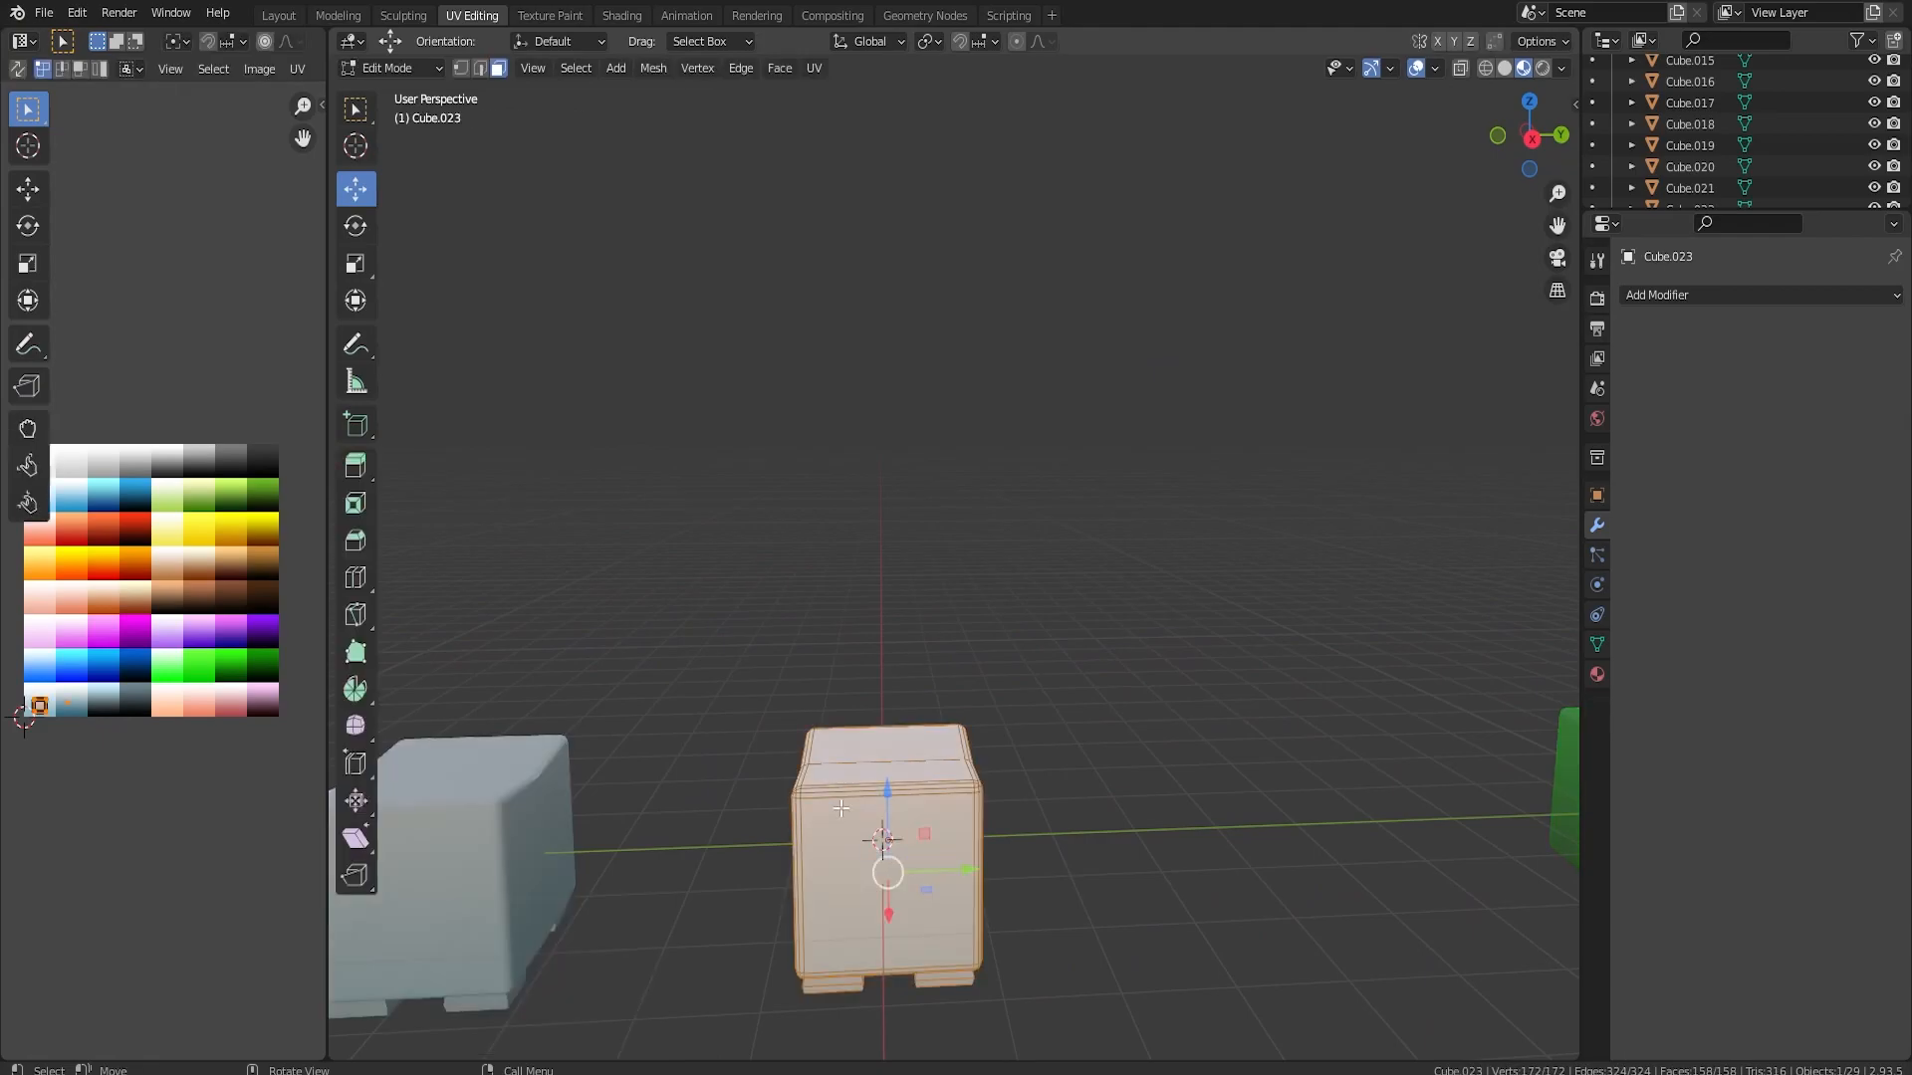
left_click_drag(30, 678, 88, 718)
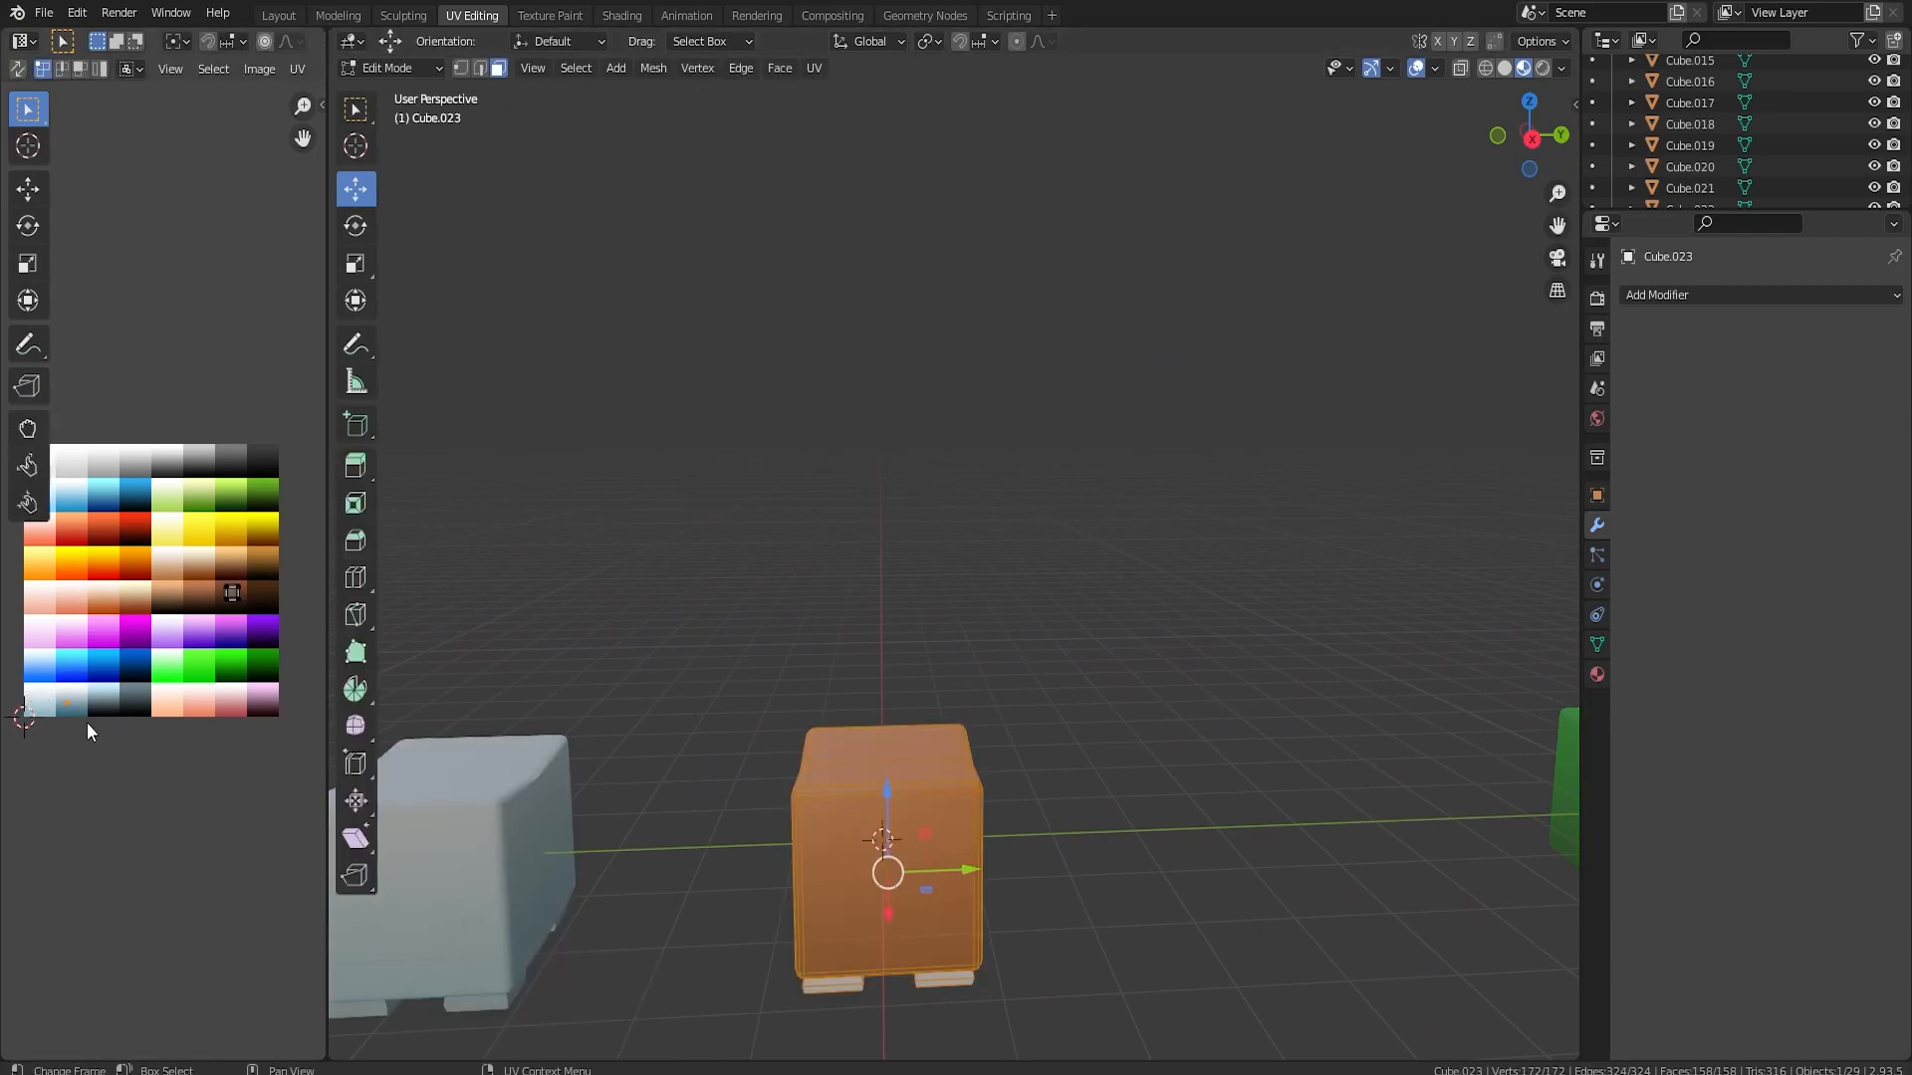
key("g")
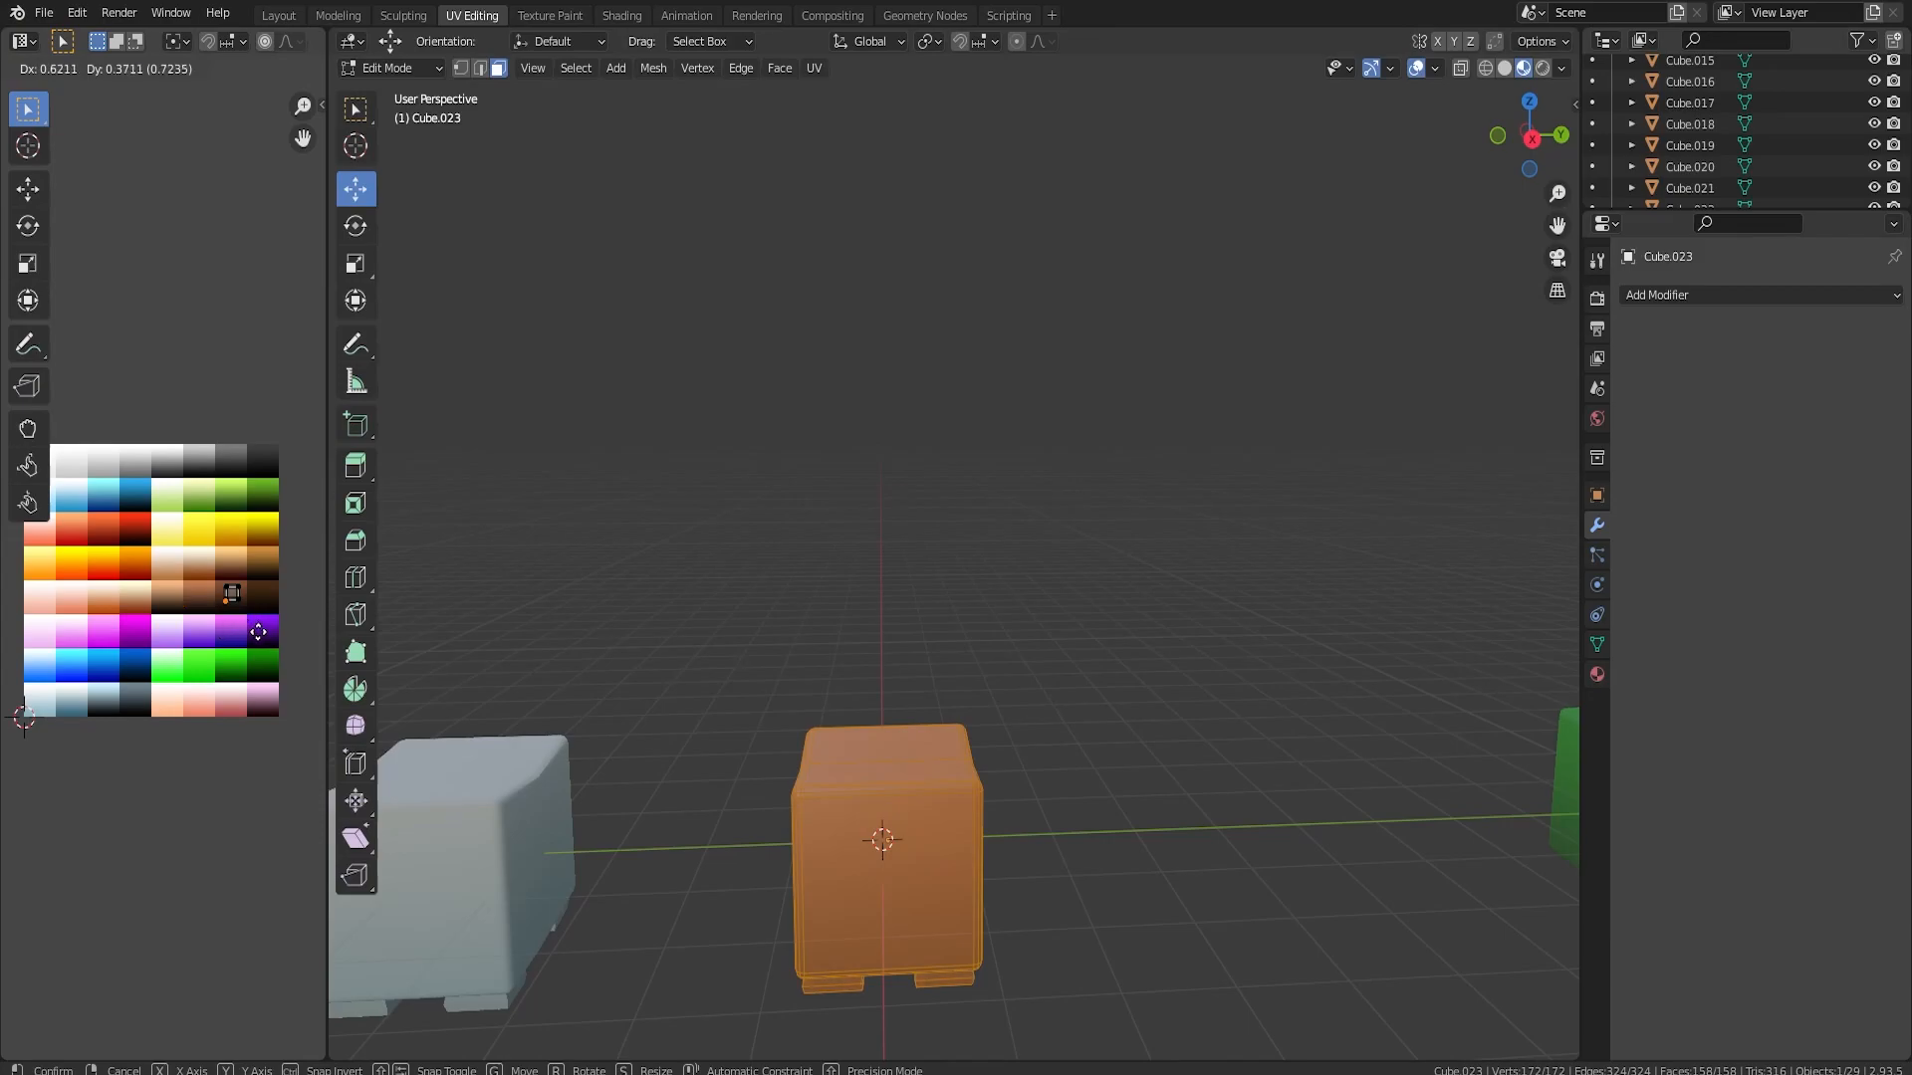
left_click(253, 635)
key("Tab")
Select the brown block's pair of legs at one end, including all linked geometry, and delete them
middle_click_drag(757, 756, 842, 594)
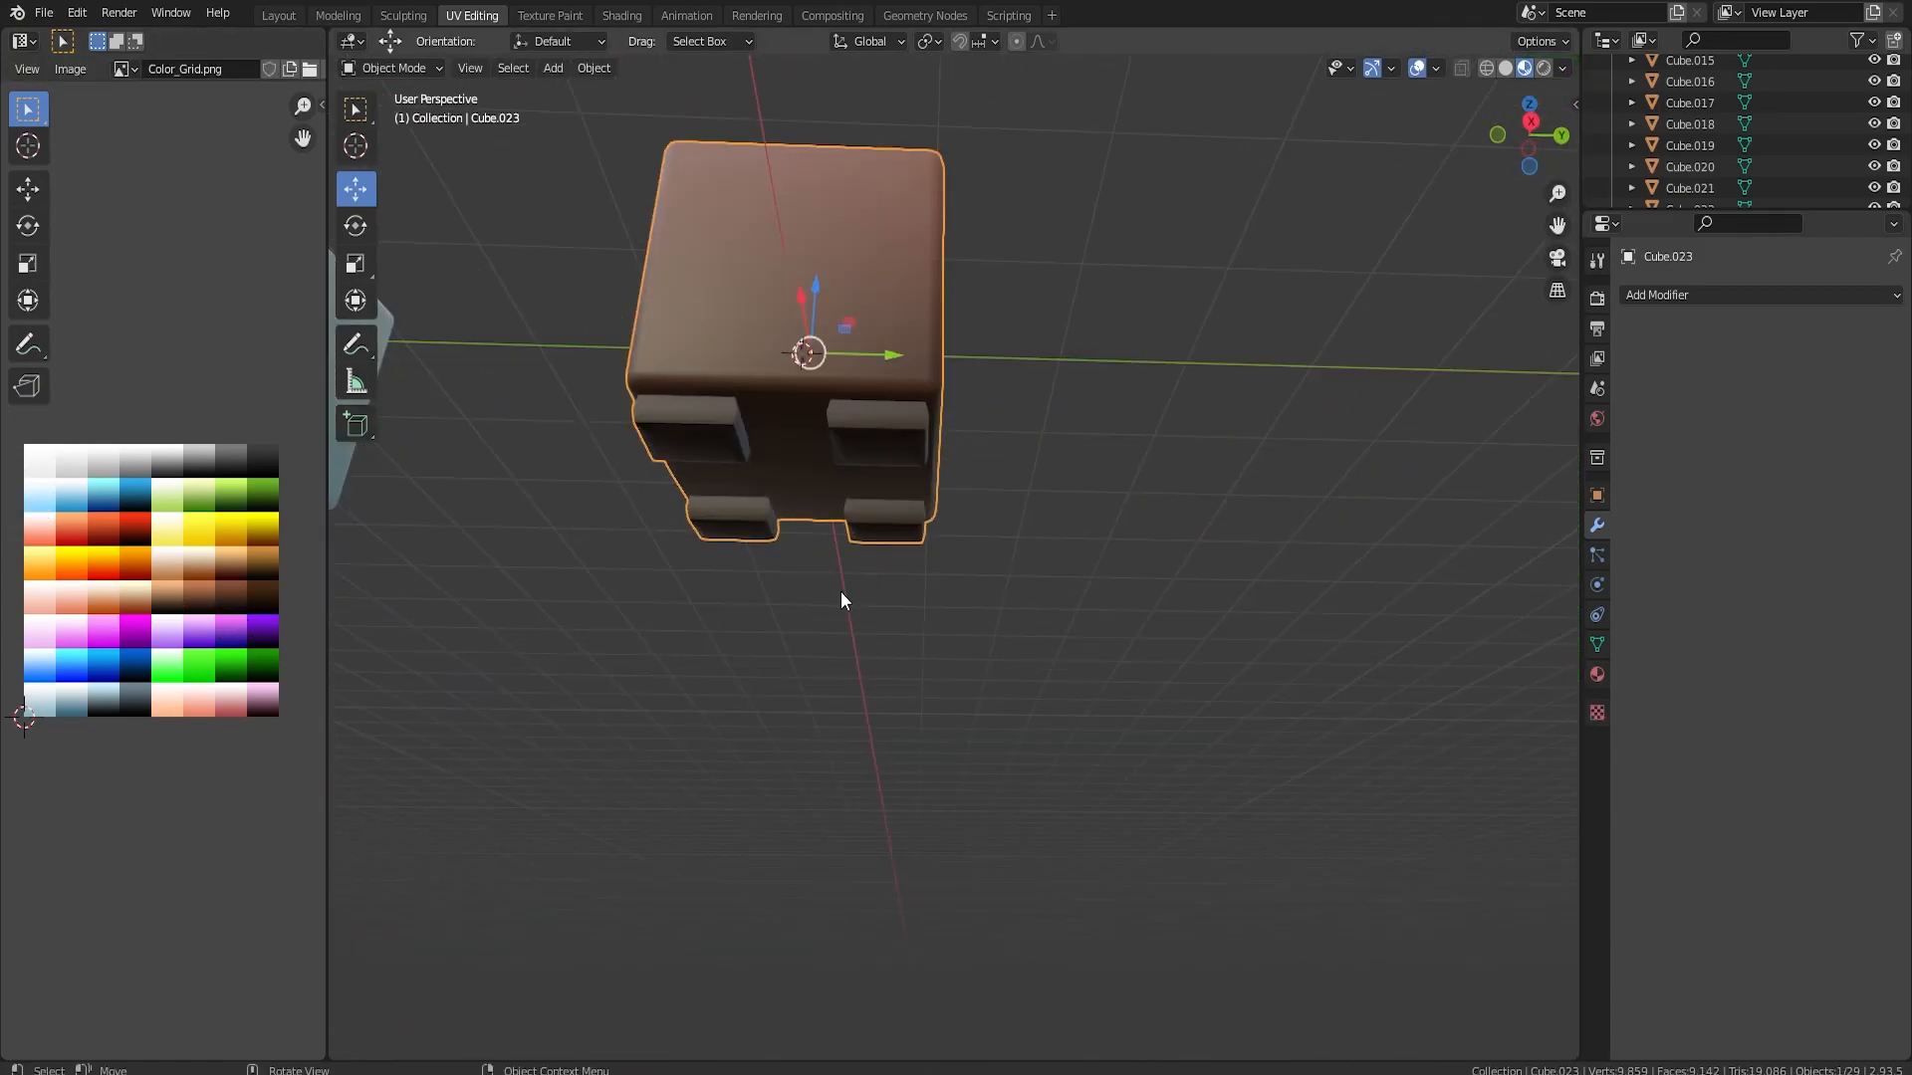
key("Tab")
left_click(885, 535)
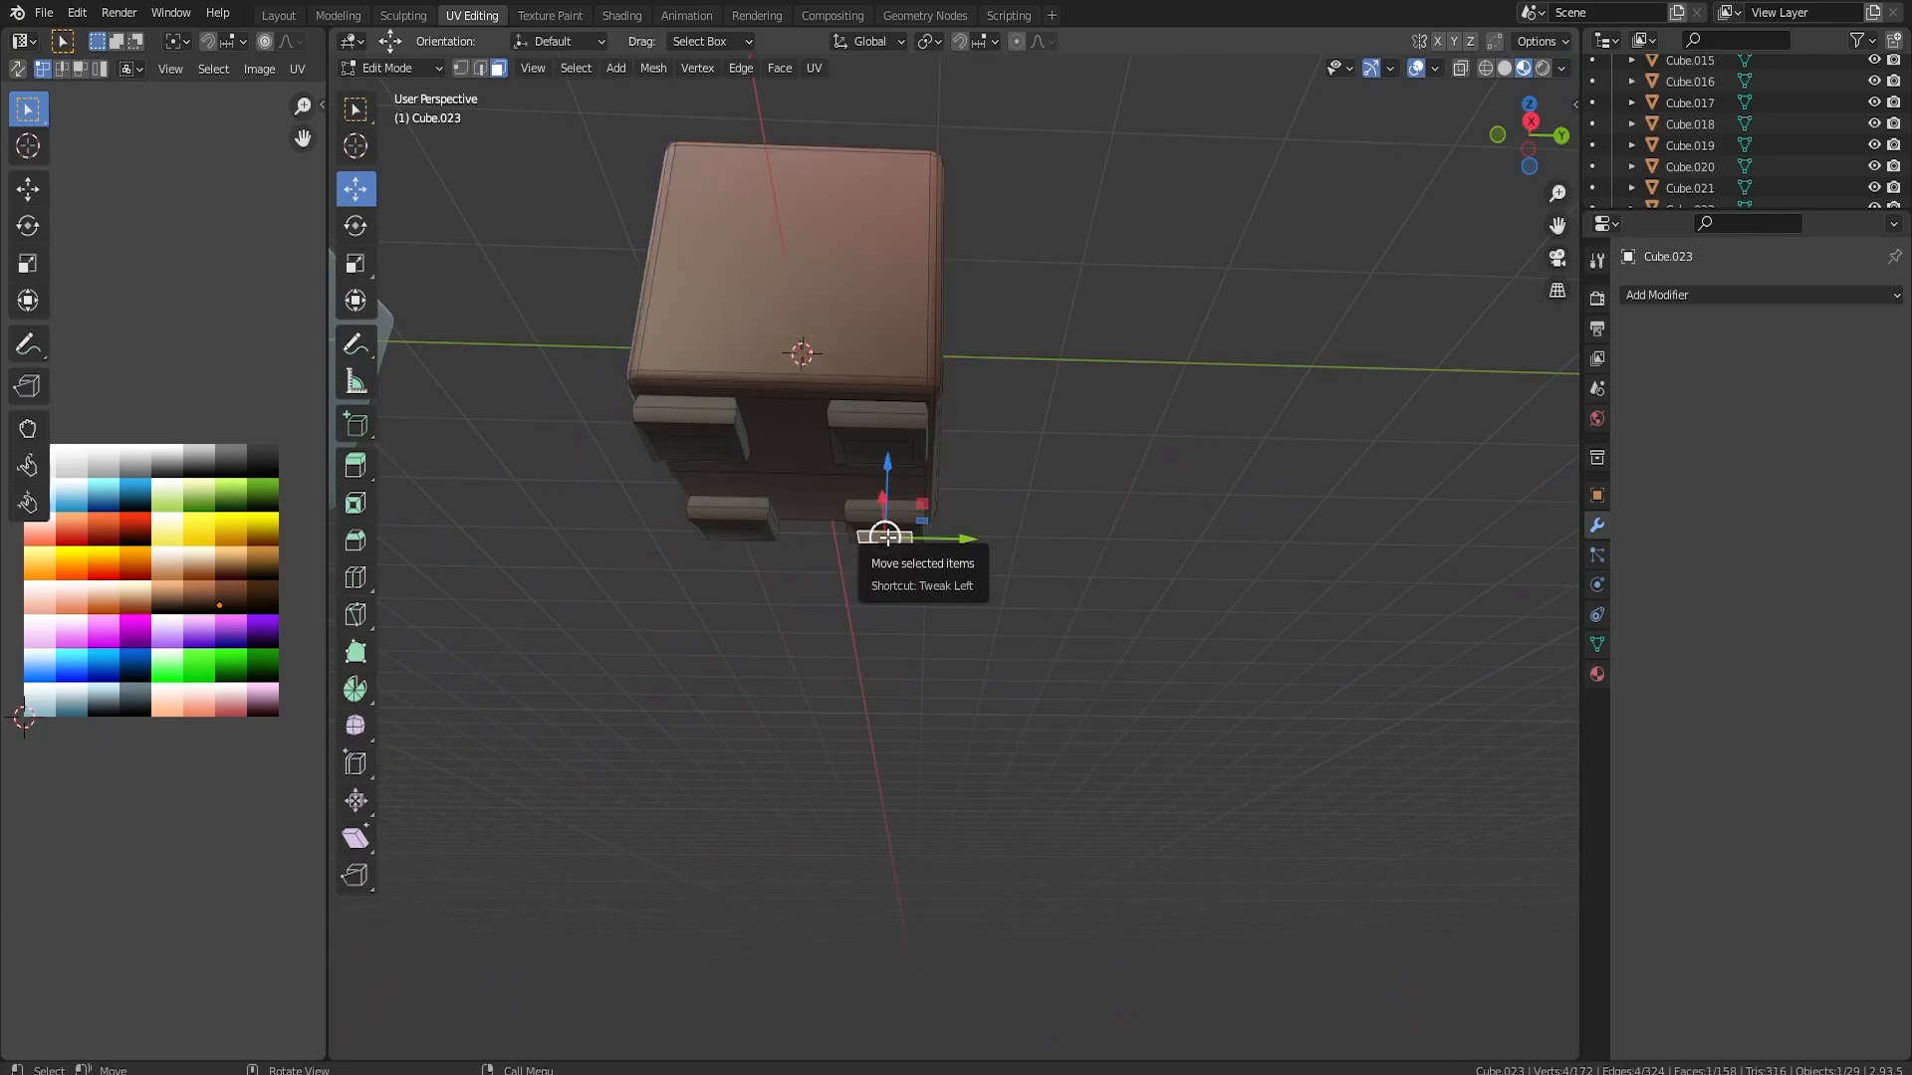
key("l")
key("l")
key("x")
left_click(720, 531)
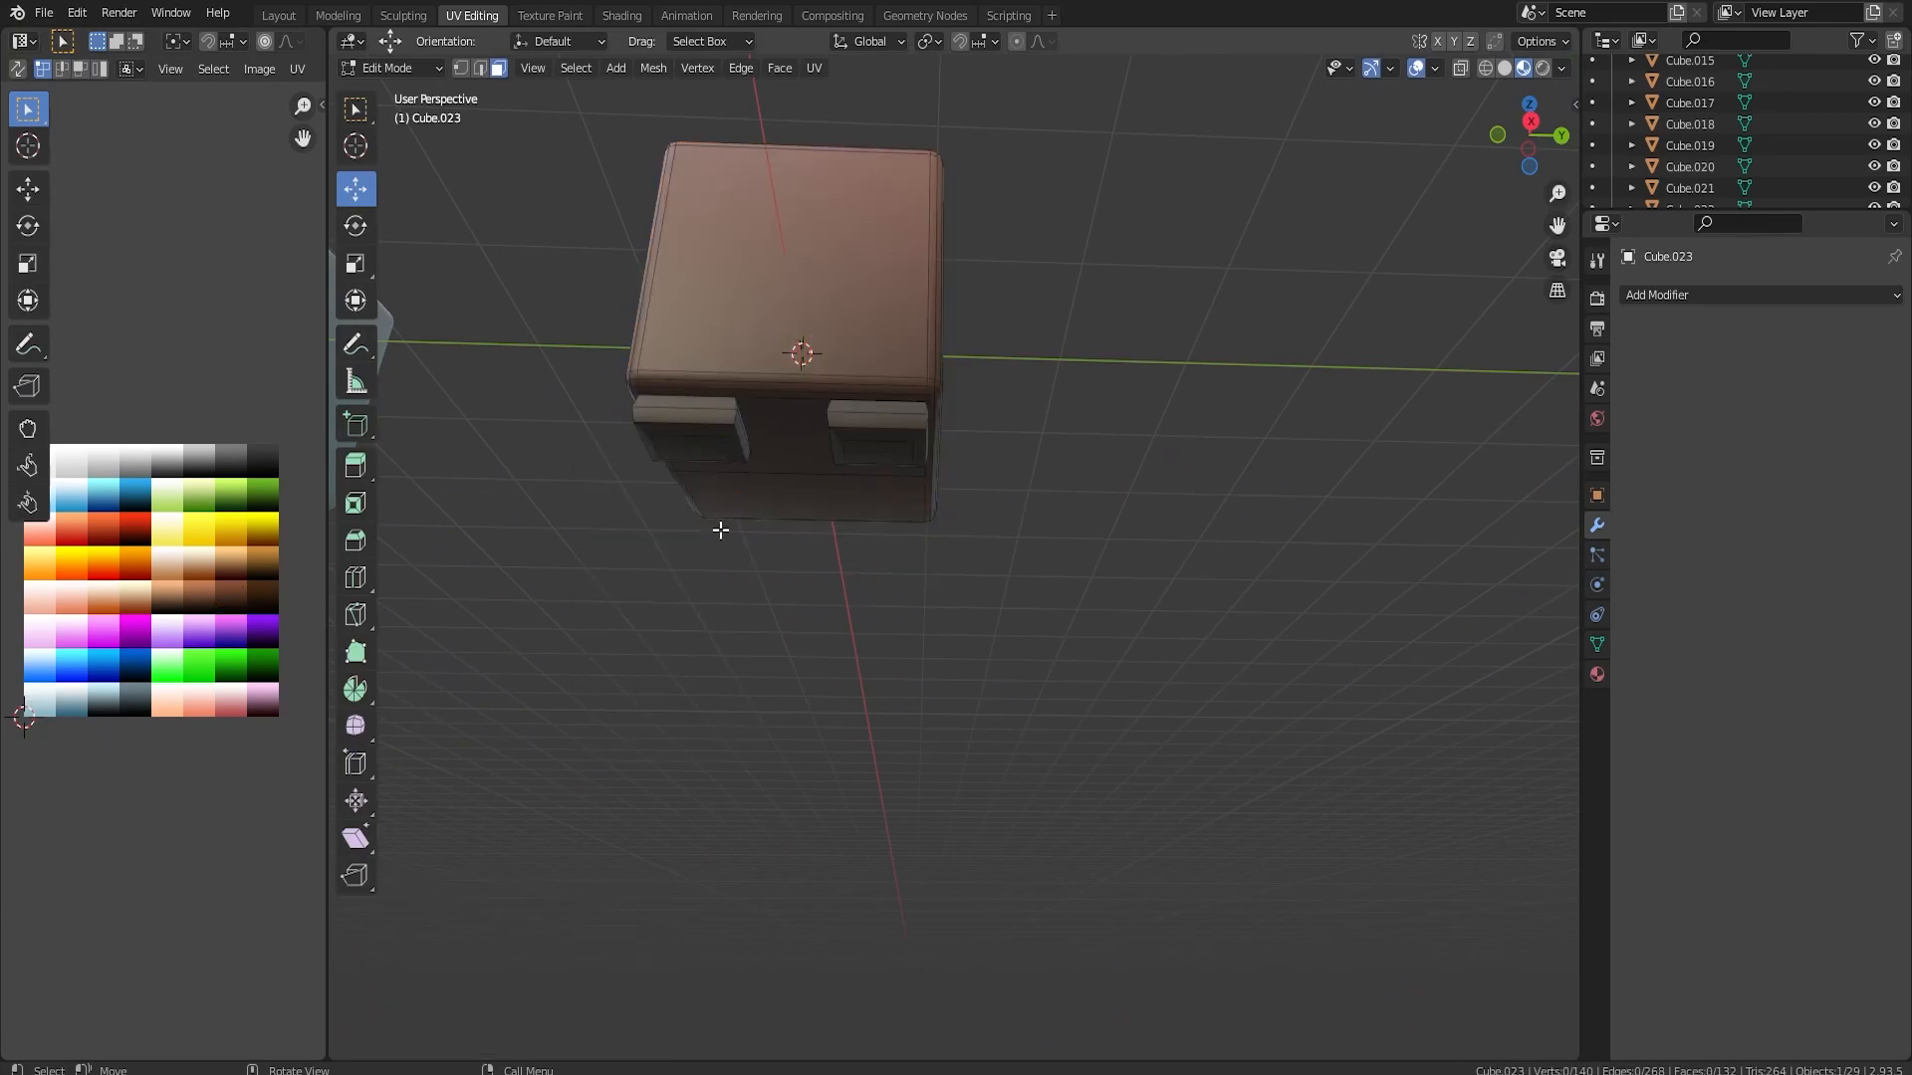
Select the remaining pair of legs and move them along X towards the middle of the body
left_click(868, 431)
key("l")
middle_click_drag(875, 433, 914, 634)
key("g")
key("x")
left_click(586, 675)
key("Tab")
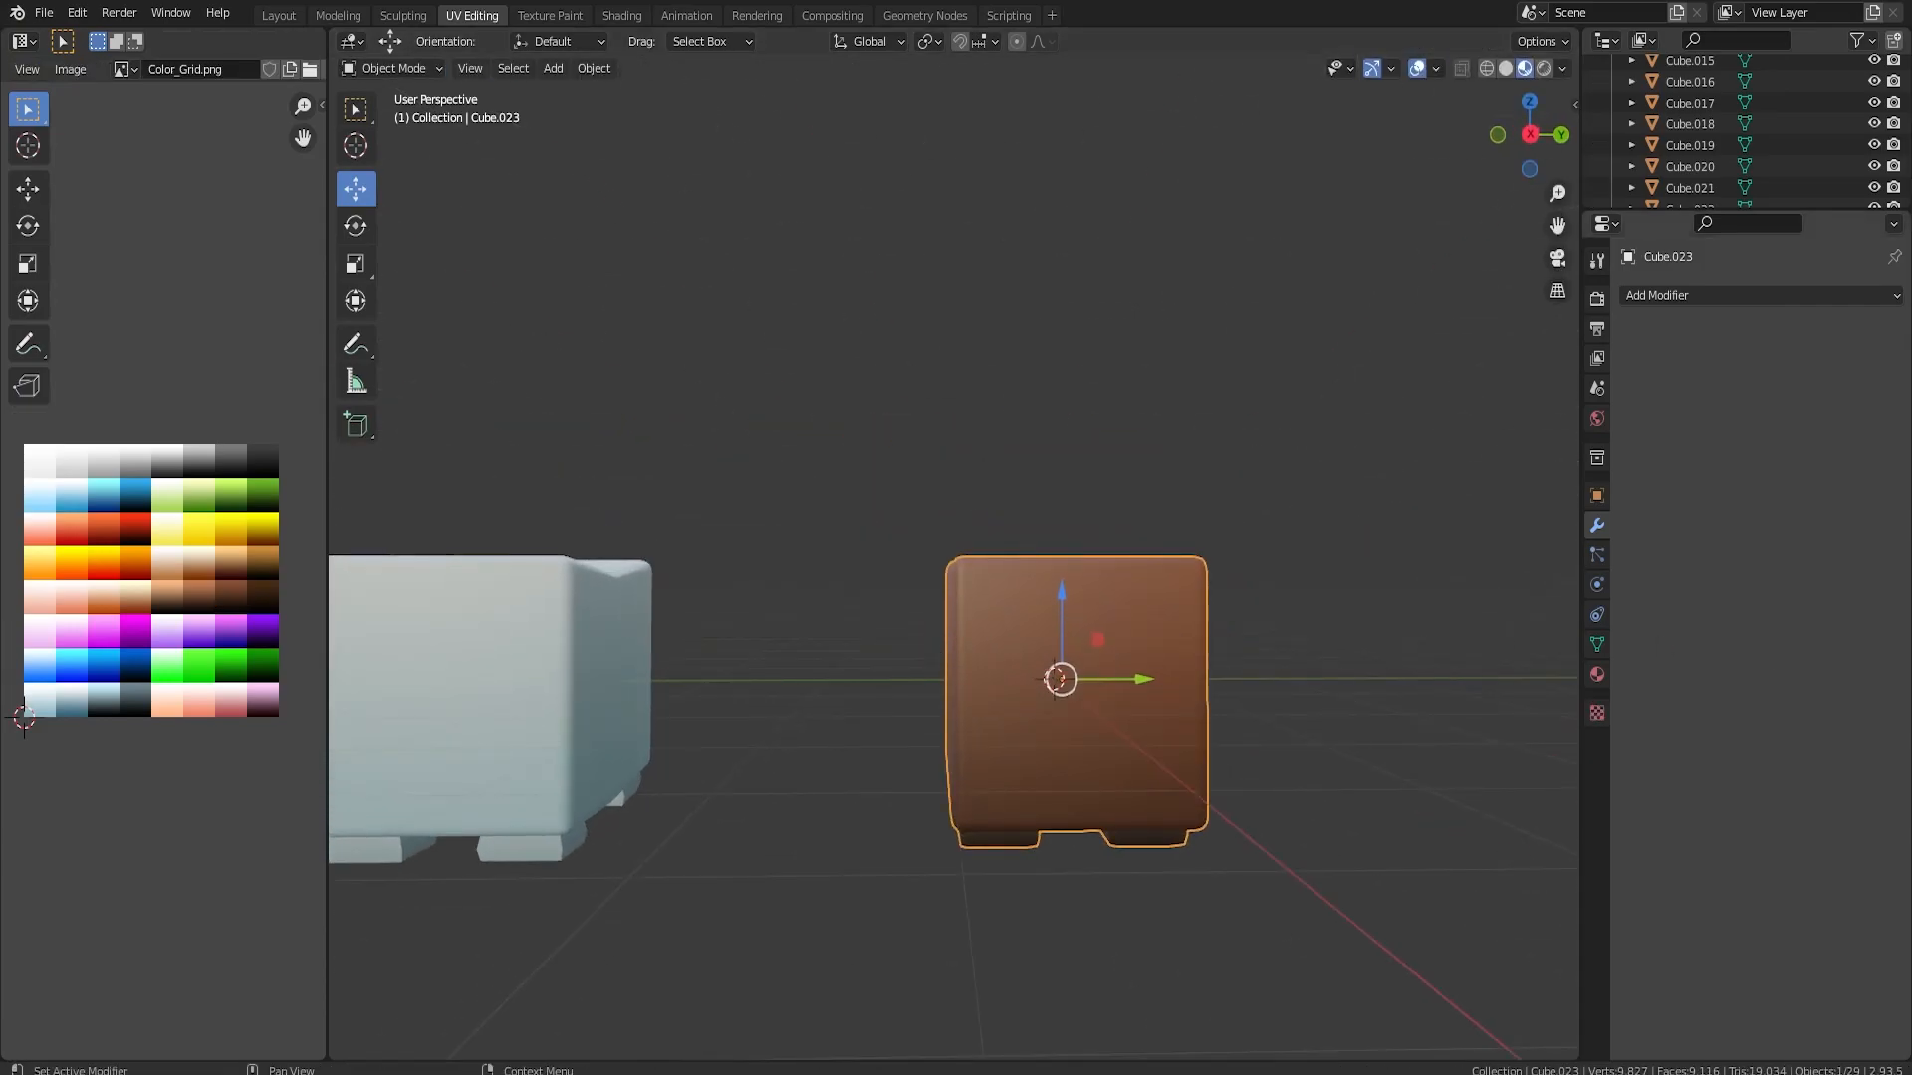
Duplicate the brown block's back face in place and scale the copy to 0.259 as the start of a tail
middle_click_drag(1173, 714, 589, 723)
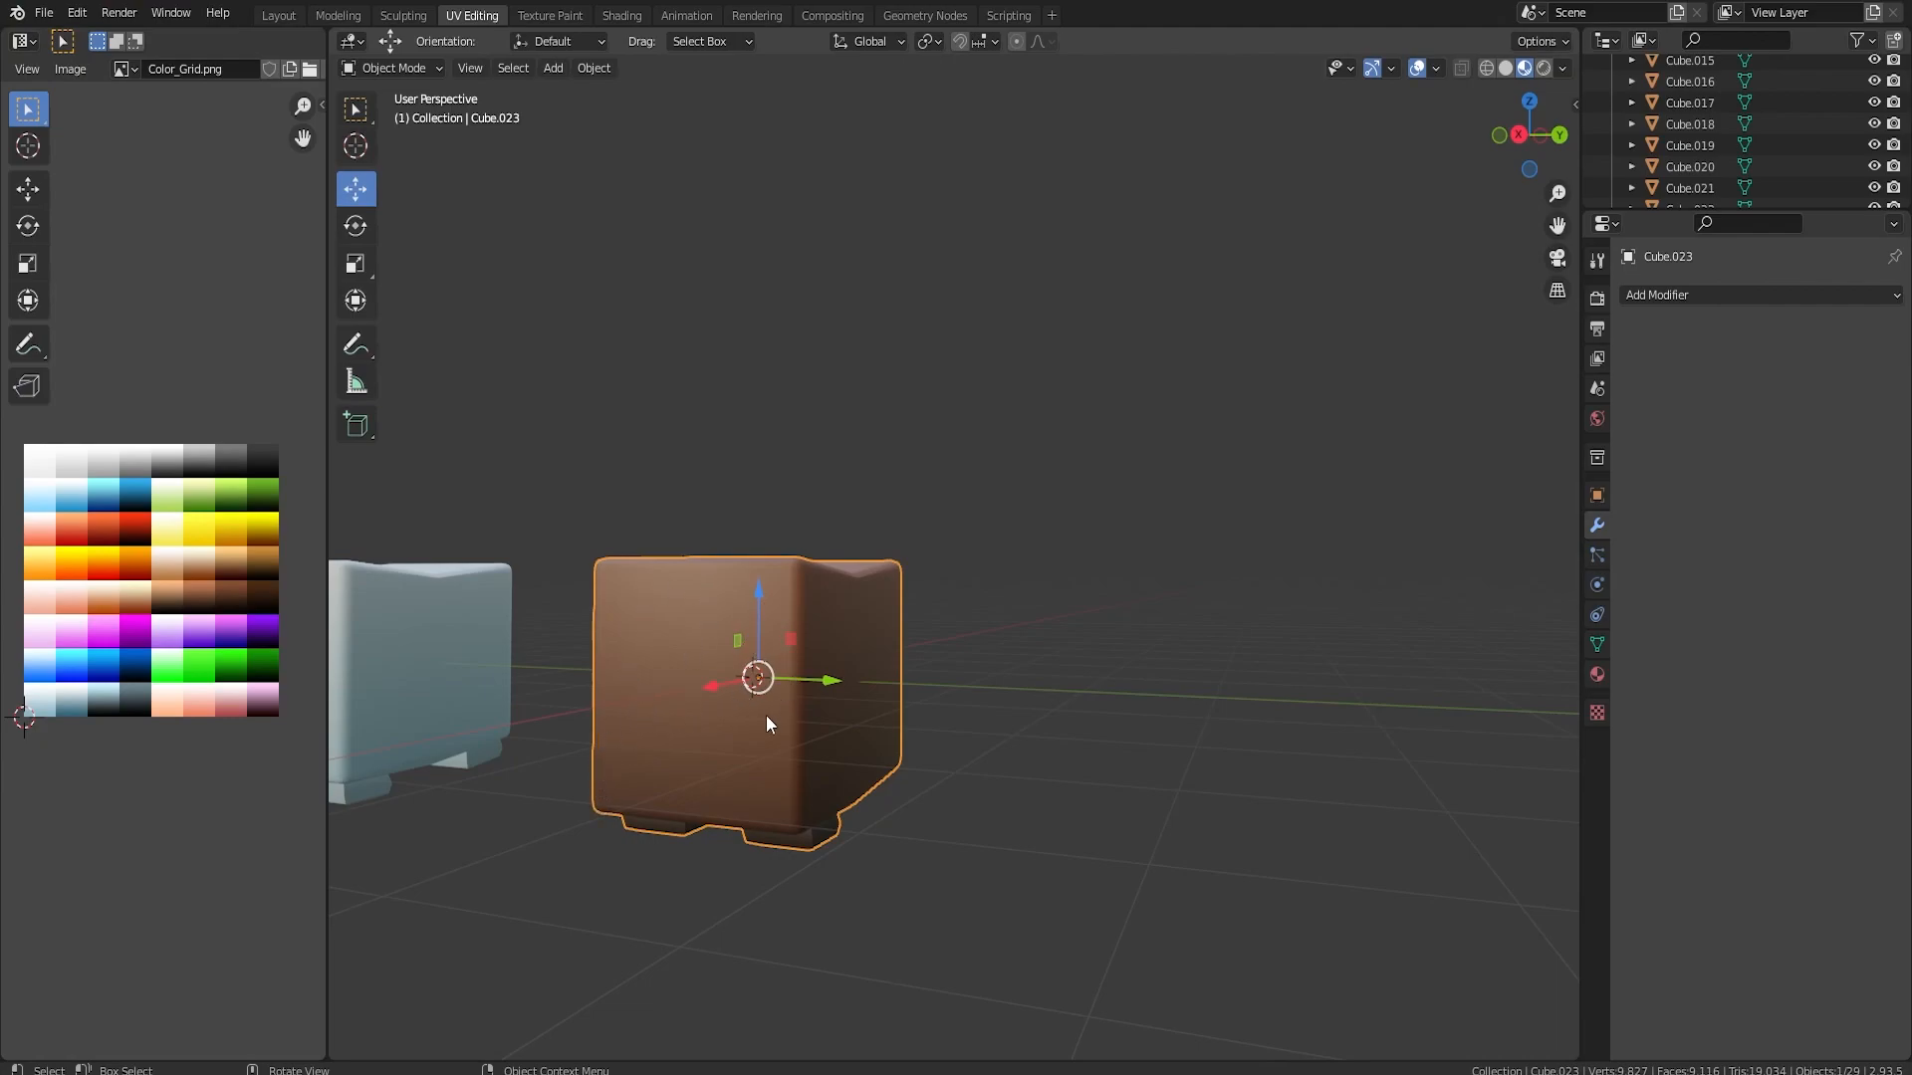
scroll(797, 707, "down", 8)
middle_click_drag(1498, 613, 1308, 641, "shift")
middle_click_drag(922, 665, 605, 774, "shift")
scroll(1031, 655, "up", 5)
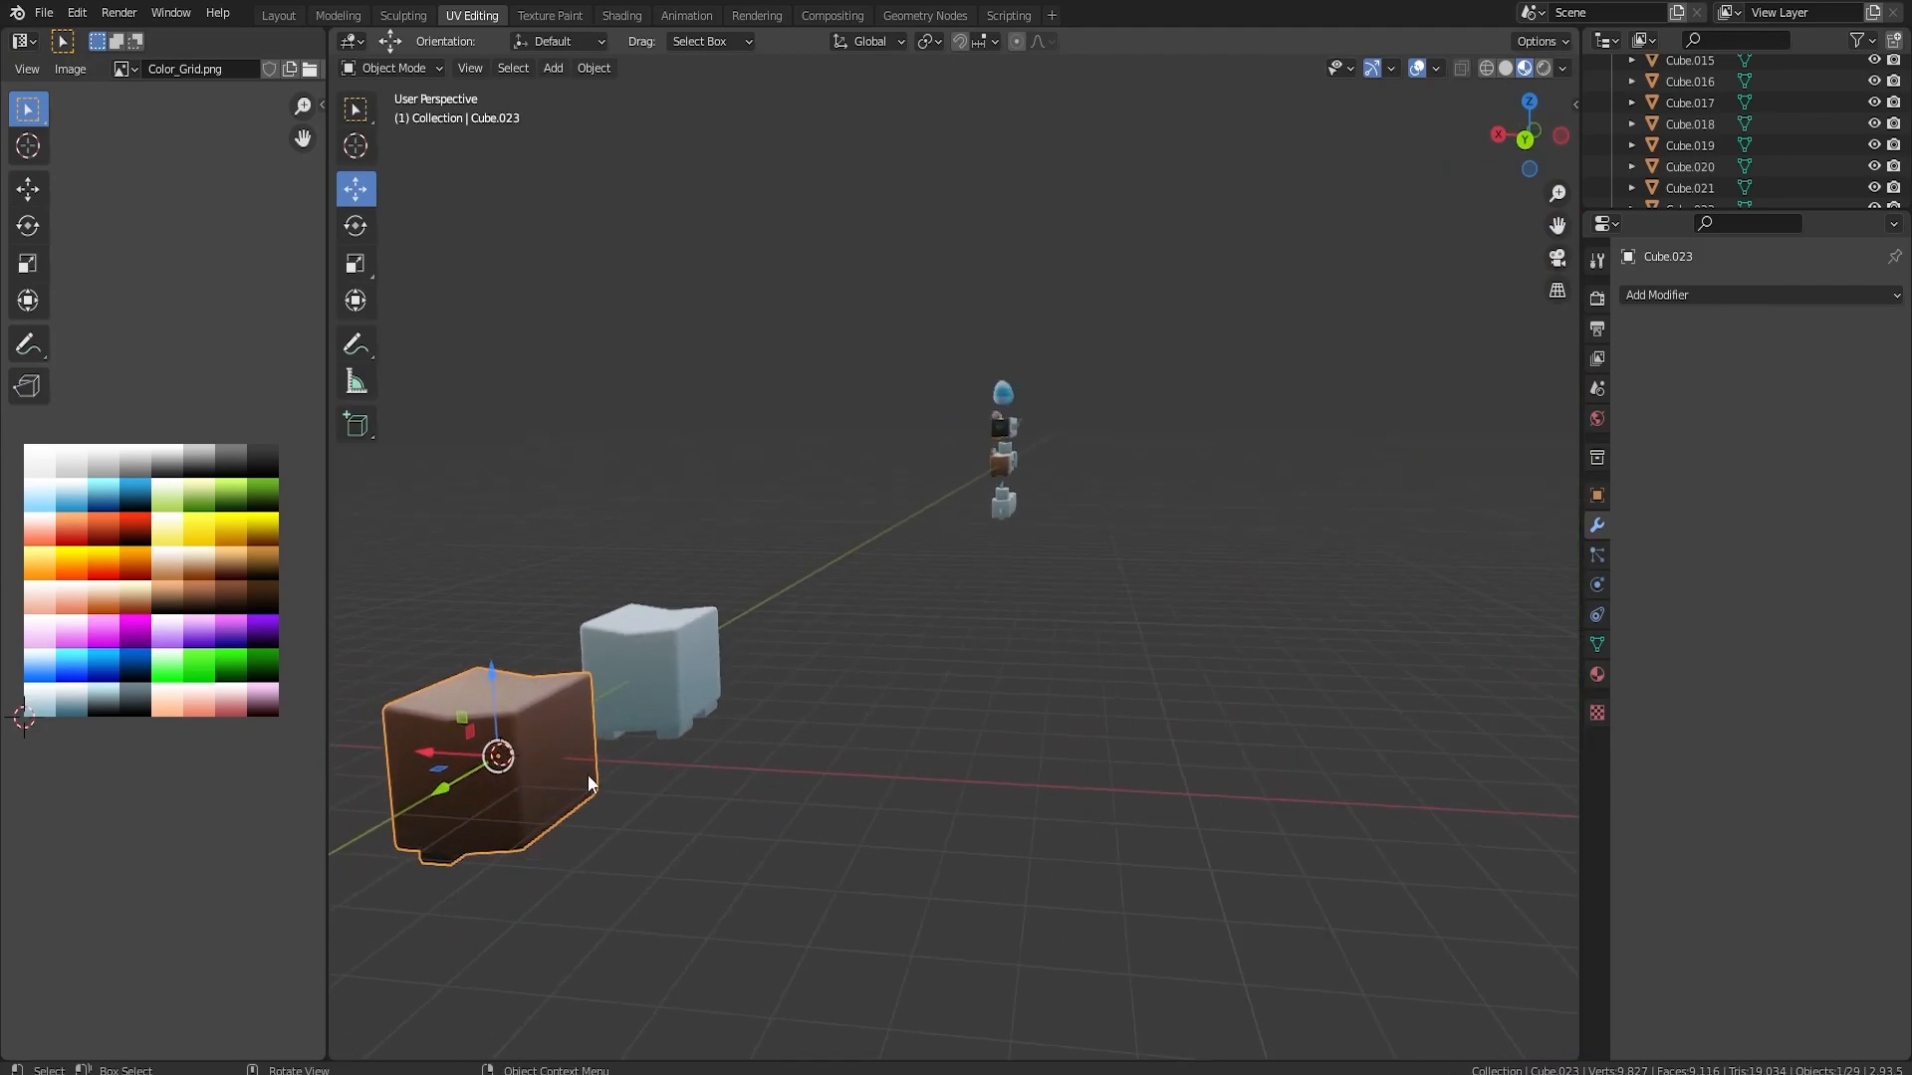
key("Tab")
left_click(551, 757)
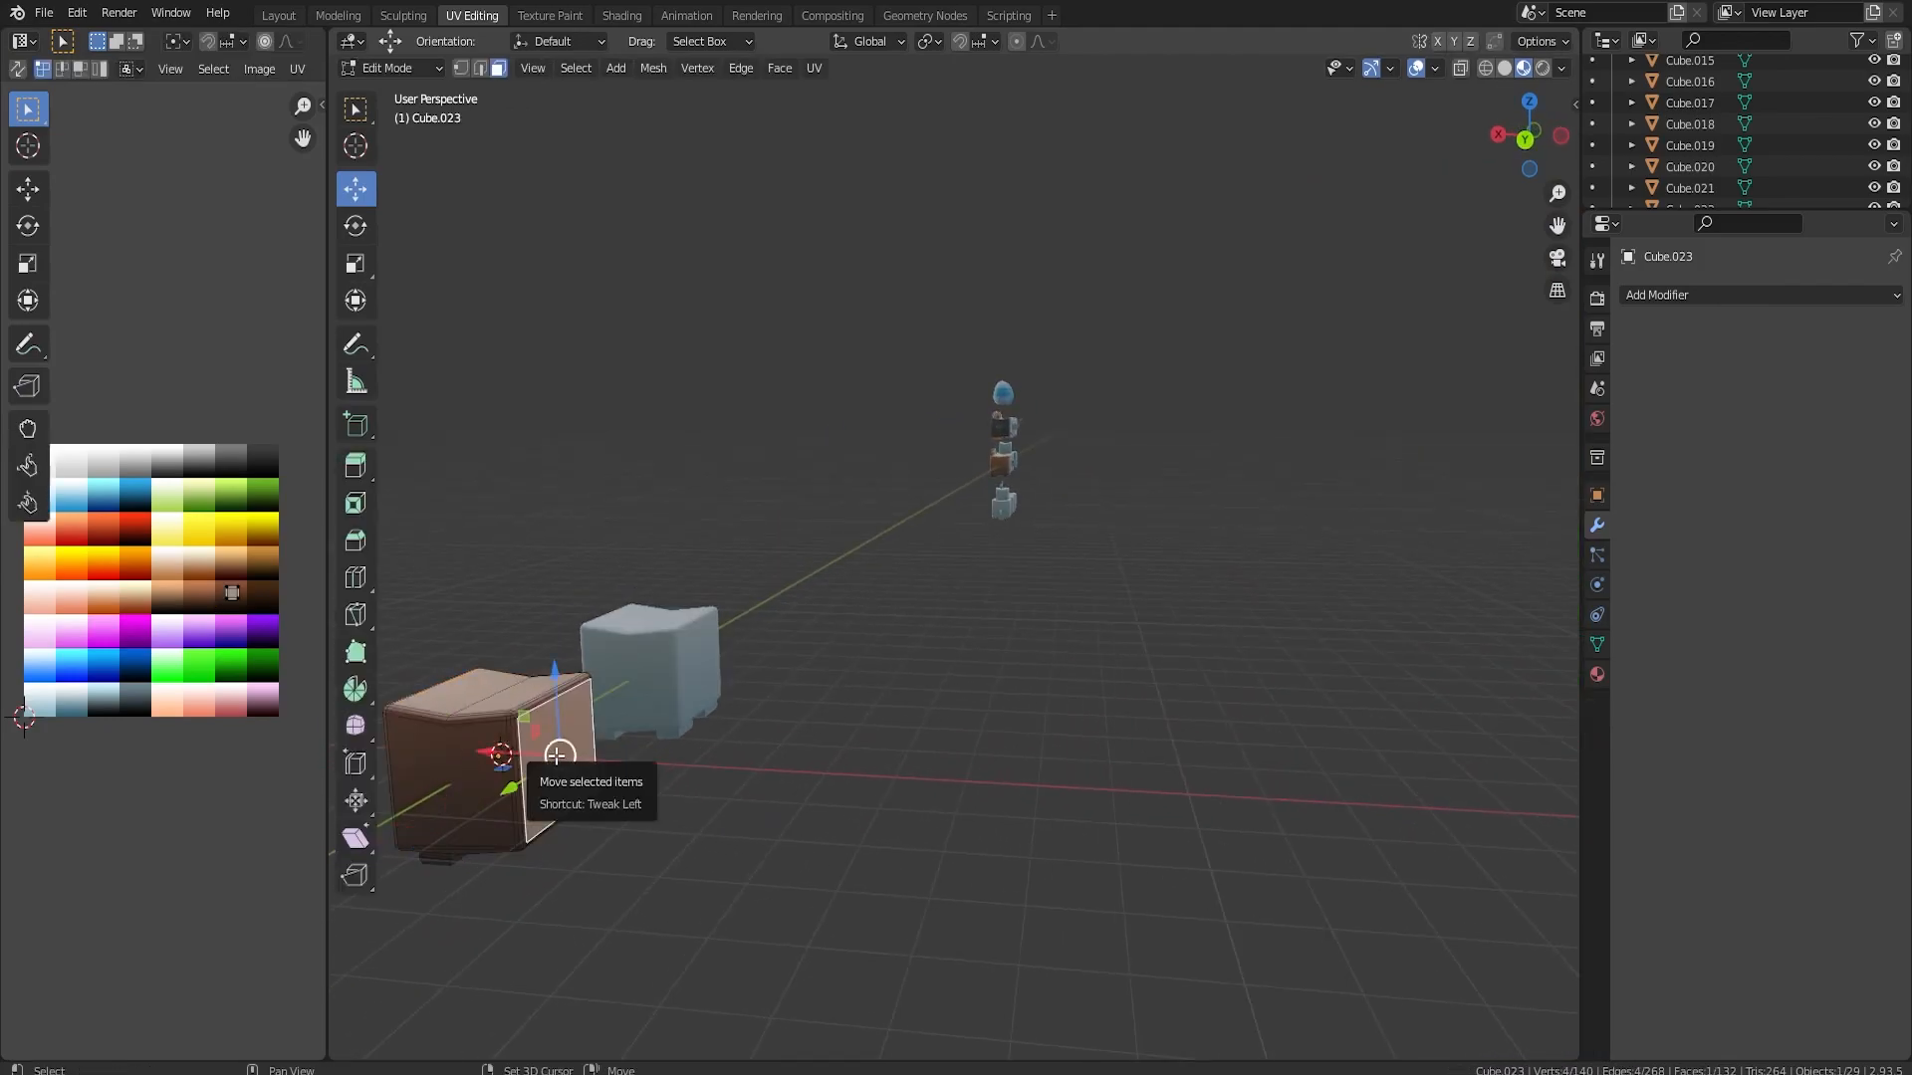
key("shift+d")
right_click(556, 756)
key("s")
left_click(624, 771)
middle_click_drag(592, 762, 827, 692, "shift")
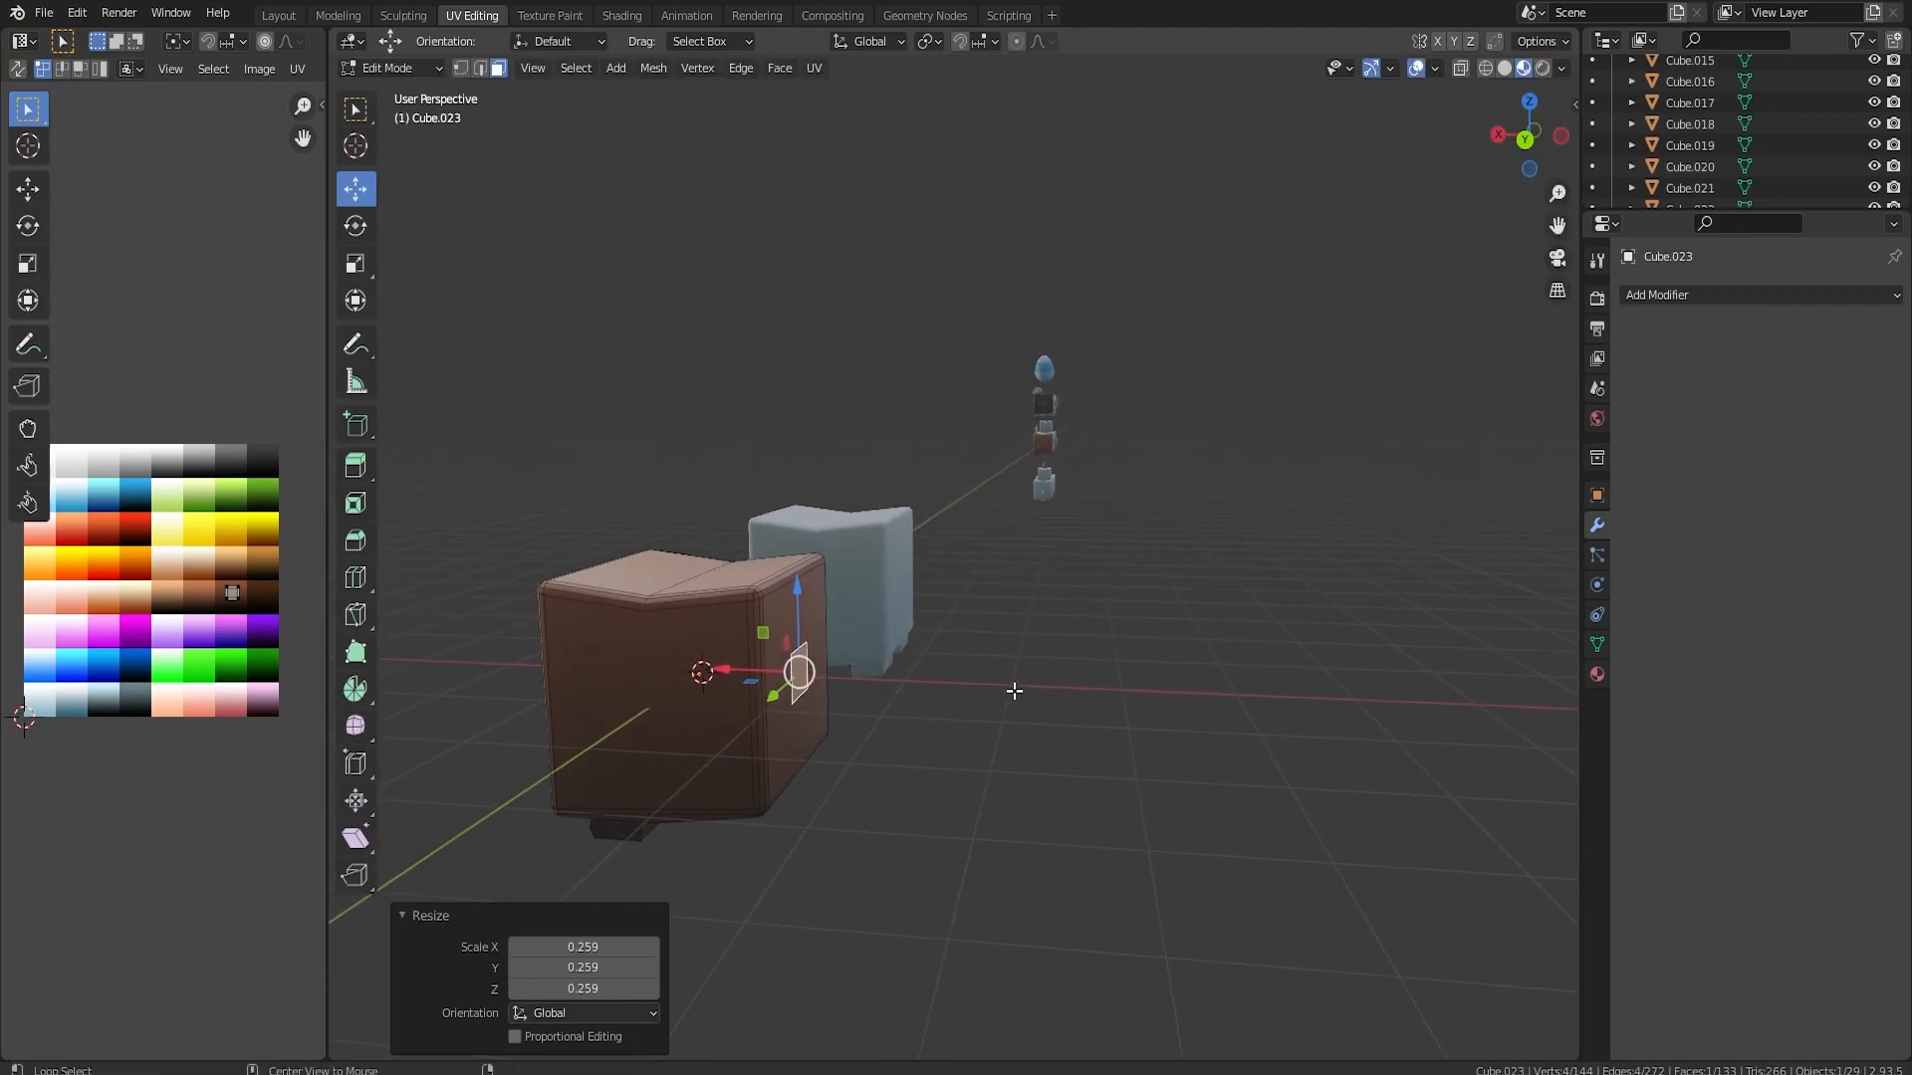
Extrude the small face along X and shift its end 0.099247 m in Y and 0.18483 m in Z
key("ctrl+KP_1")
key("e")
key("g")
key("x")
left_click(1008, 687)
middle_click_drag(1008, 687, 911, 470)
scroll(931, 428, "up", 3)
key("g")
key("shift+x")
left_click(941, 380)
Rotate the end face of the tail's first segment about 22.85° in the front view and rescale it
key("KP_1")
key("r")
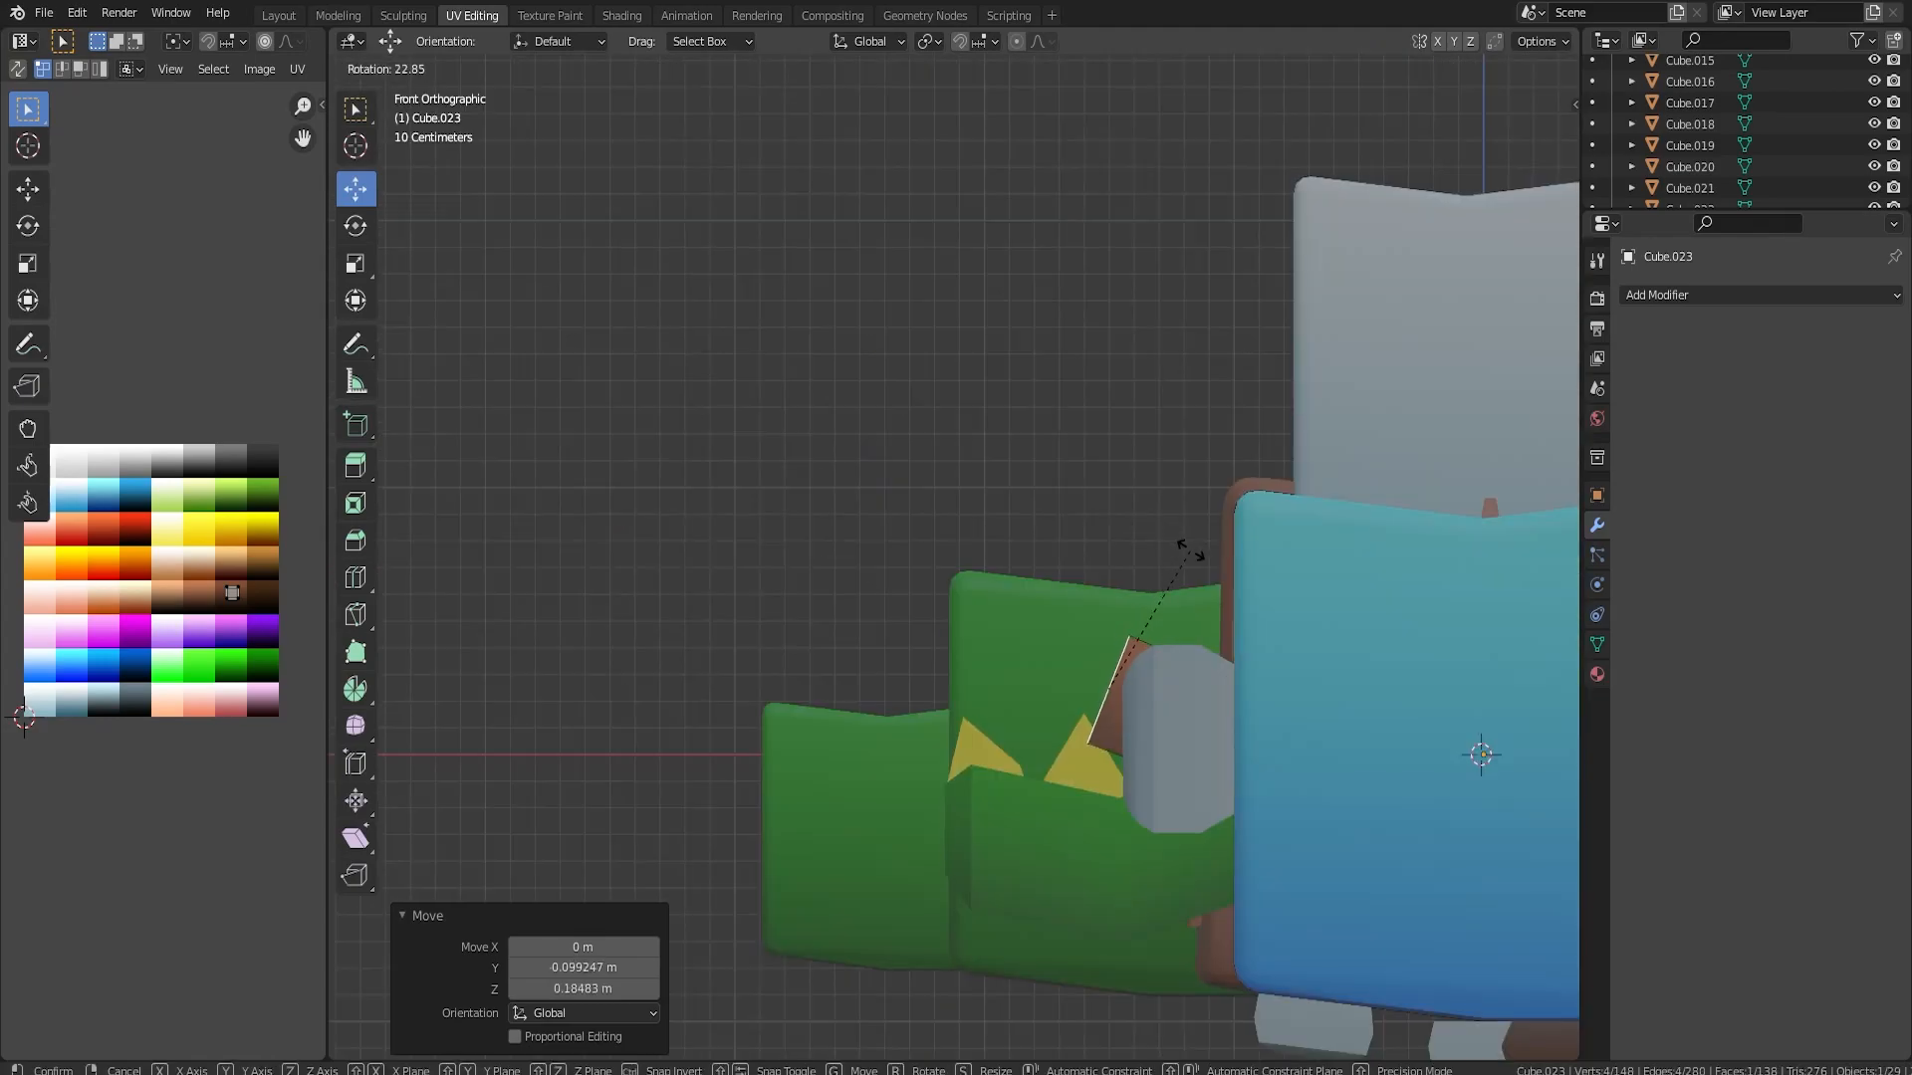
left_click(1188, 550)
key("s")
left_click(1204, 558)
Extrude a second tail segment, scale its end to 0.512, and reposition and rotate that end into an upward bend
key("e")
left_click(1062, 532)
left_click_drag(988, 558, 988, 521)
key("s")
left_click(1082, 554)
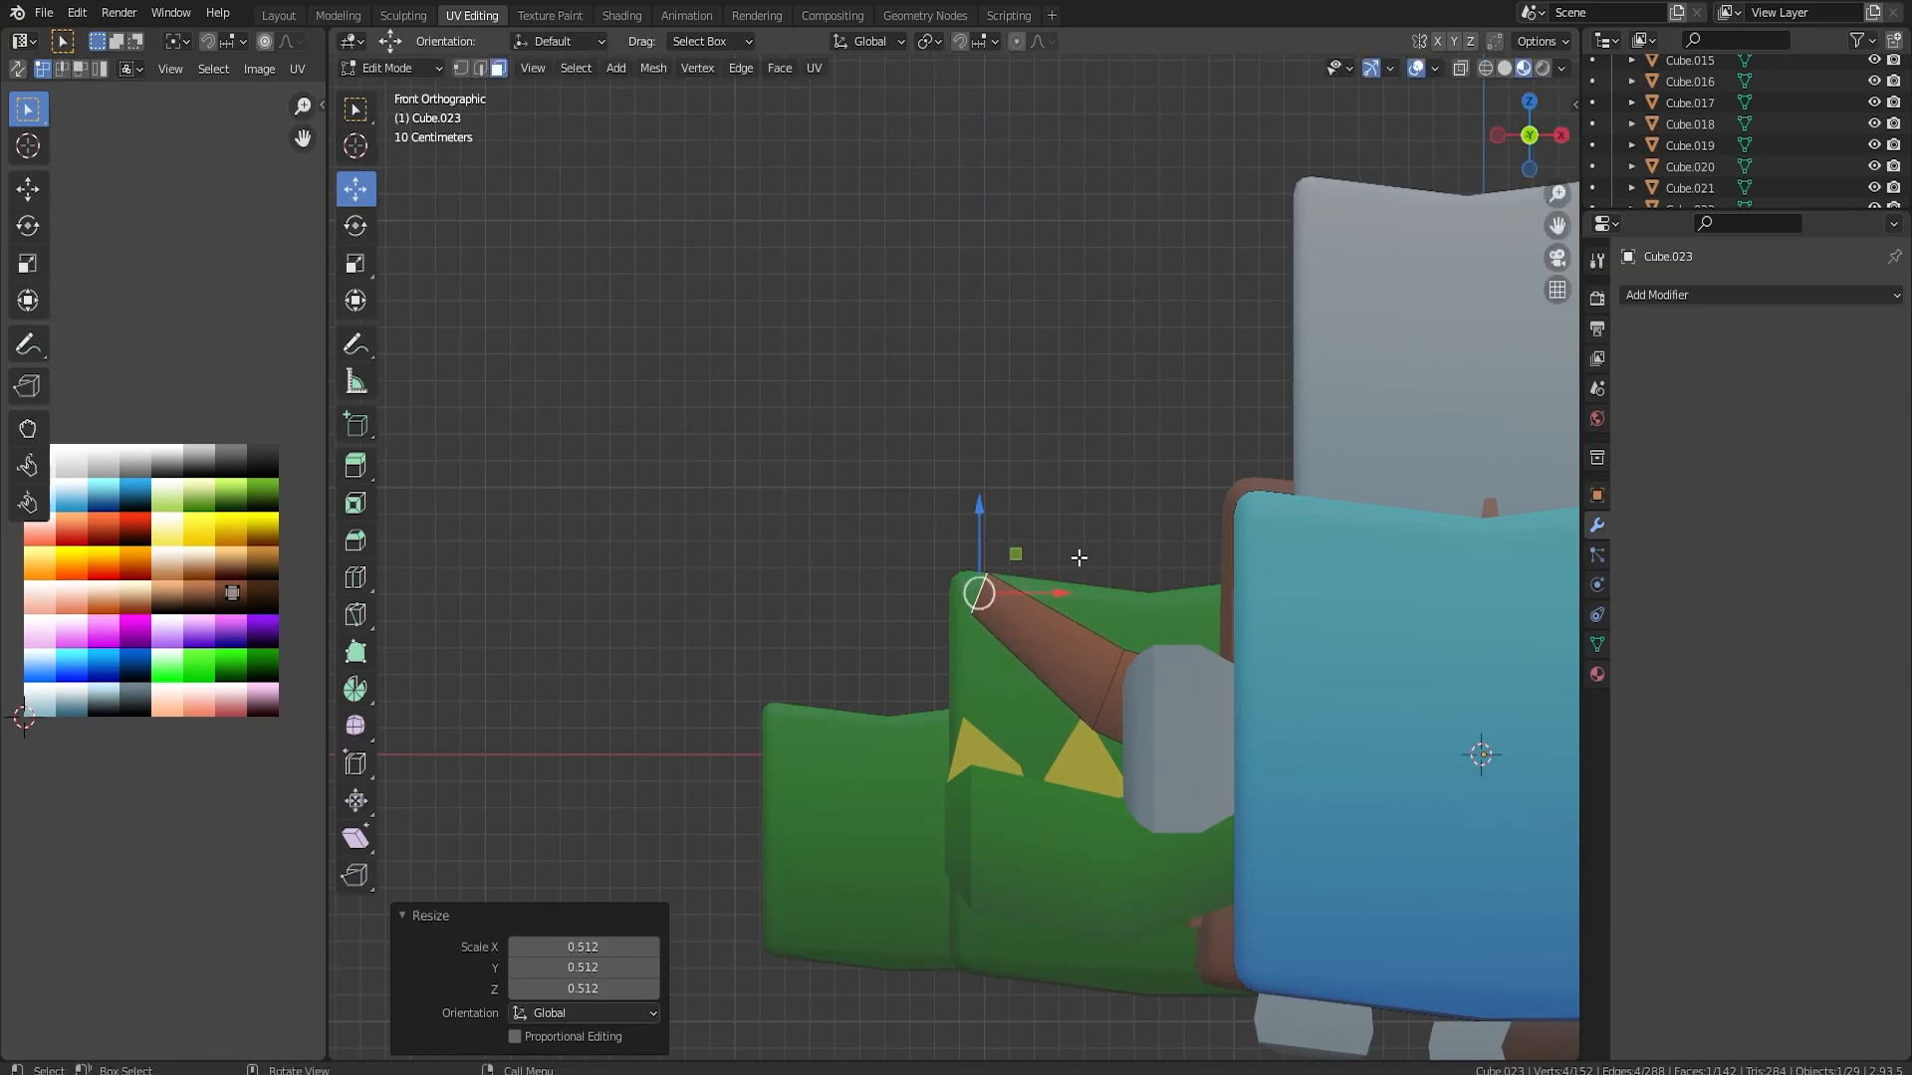
left_click_drag(1047, 593, 1136, 593)
key("r")
left_click(1200, 550)
Try extruding a third tail segment with a smaller, rotated tip, shifted 0.22745 m along X and -0.31689 m along Y
key("e")
left_click(1173, 516)
key("s")
left_click(1135, 521)
left_click_drag(1105, 522, 1157, 528)
key("r")
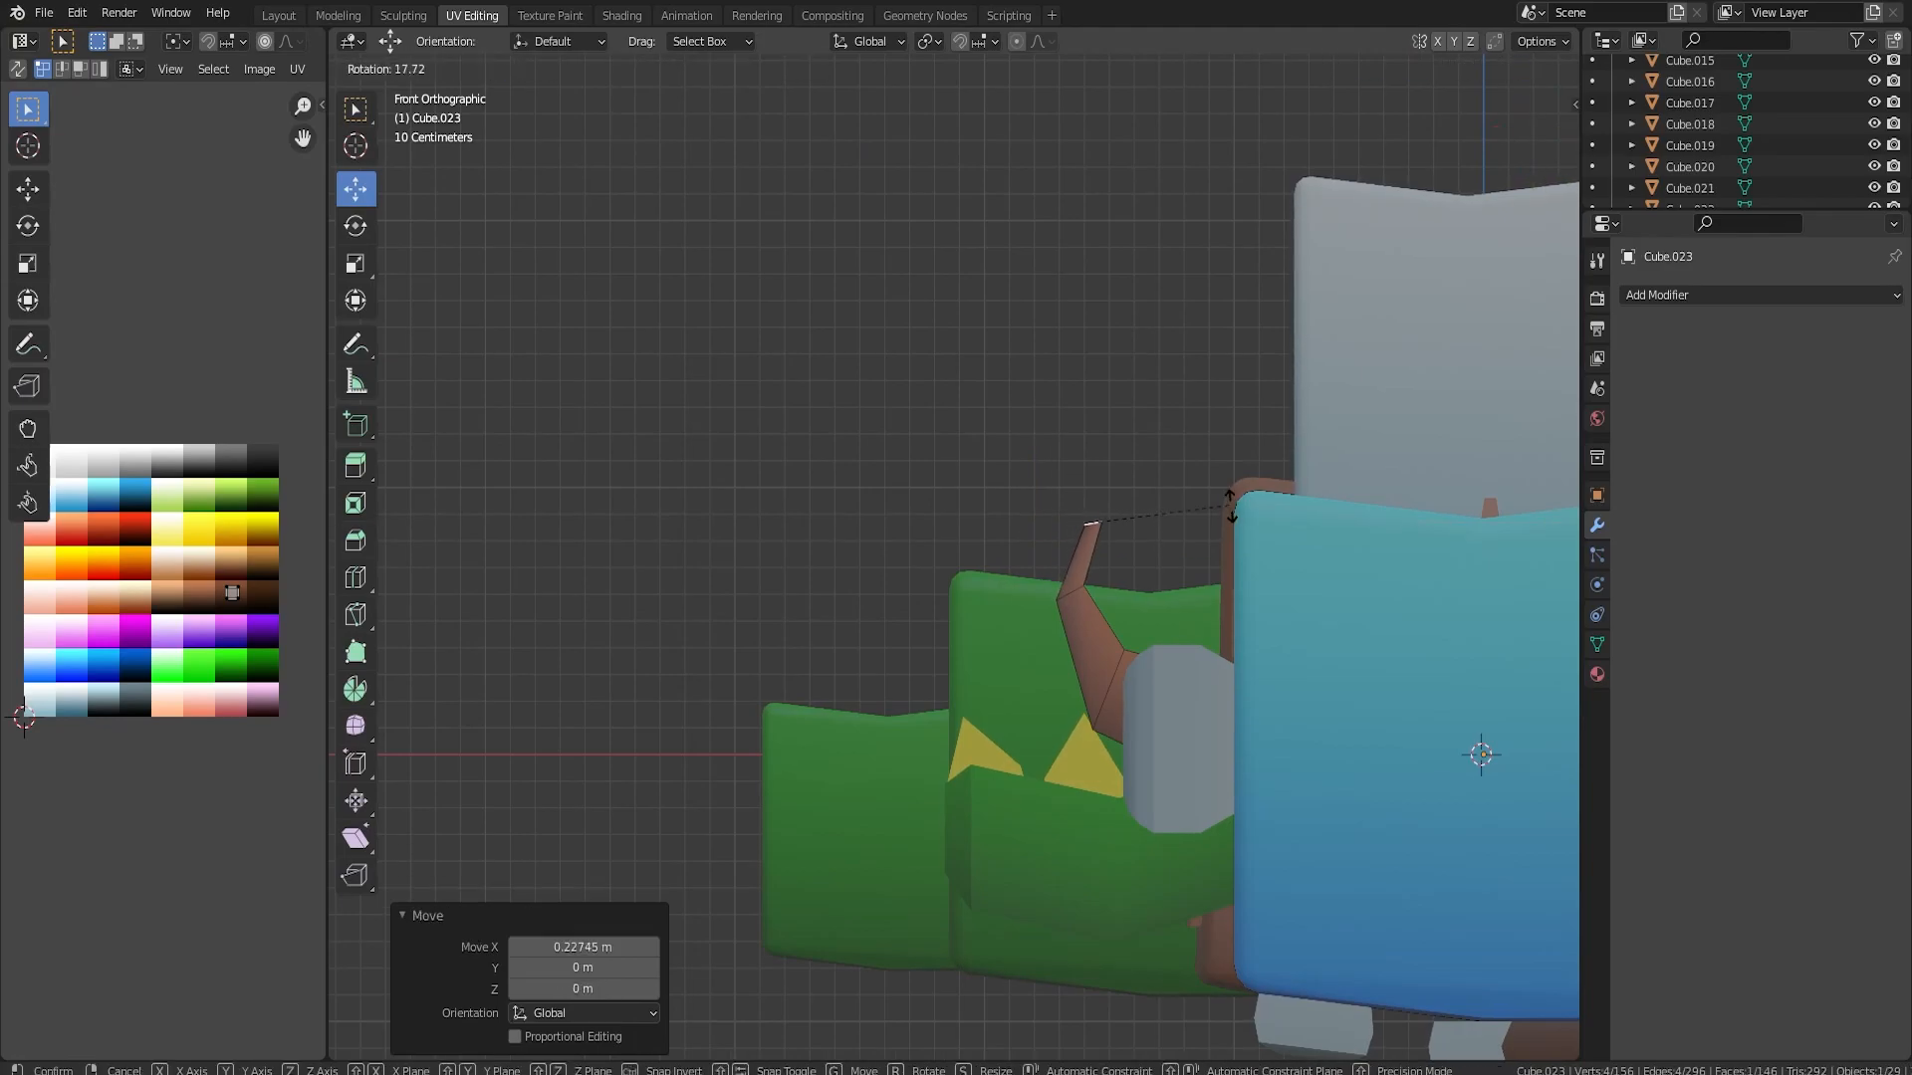
left_click(1191, 587)
middle_click_drag(1191, 587, 1135, 557)
left_click_drag(718, 451, 773, 458)
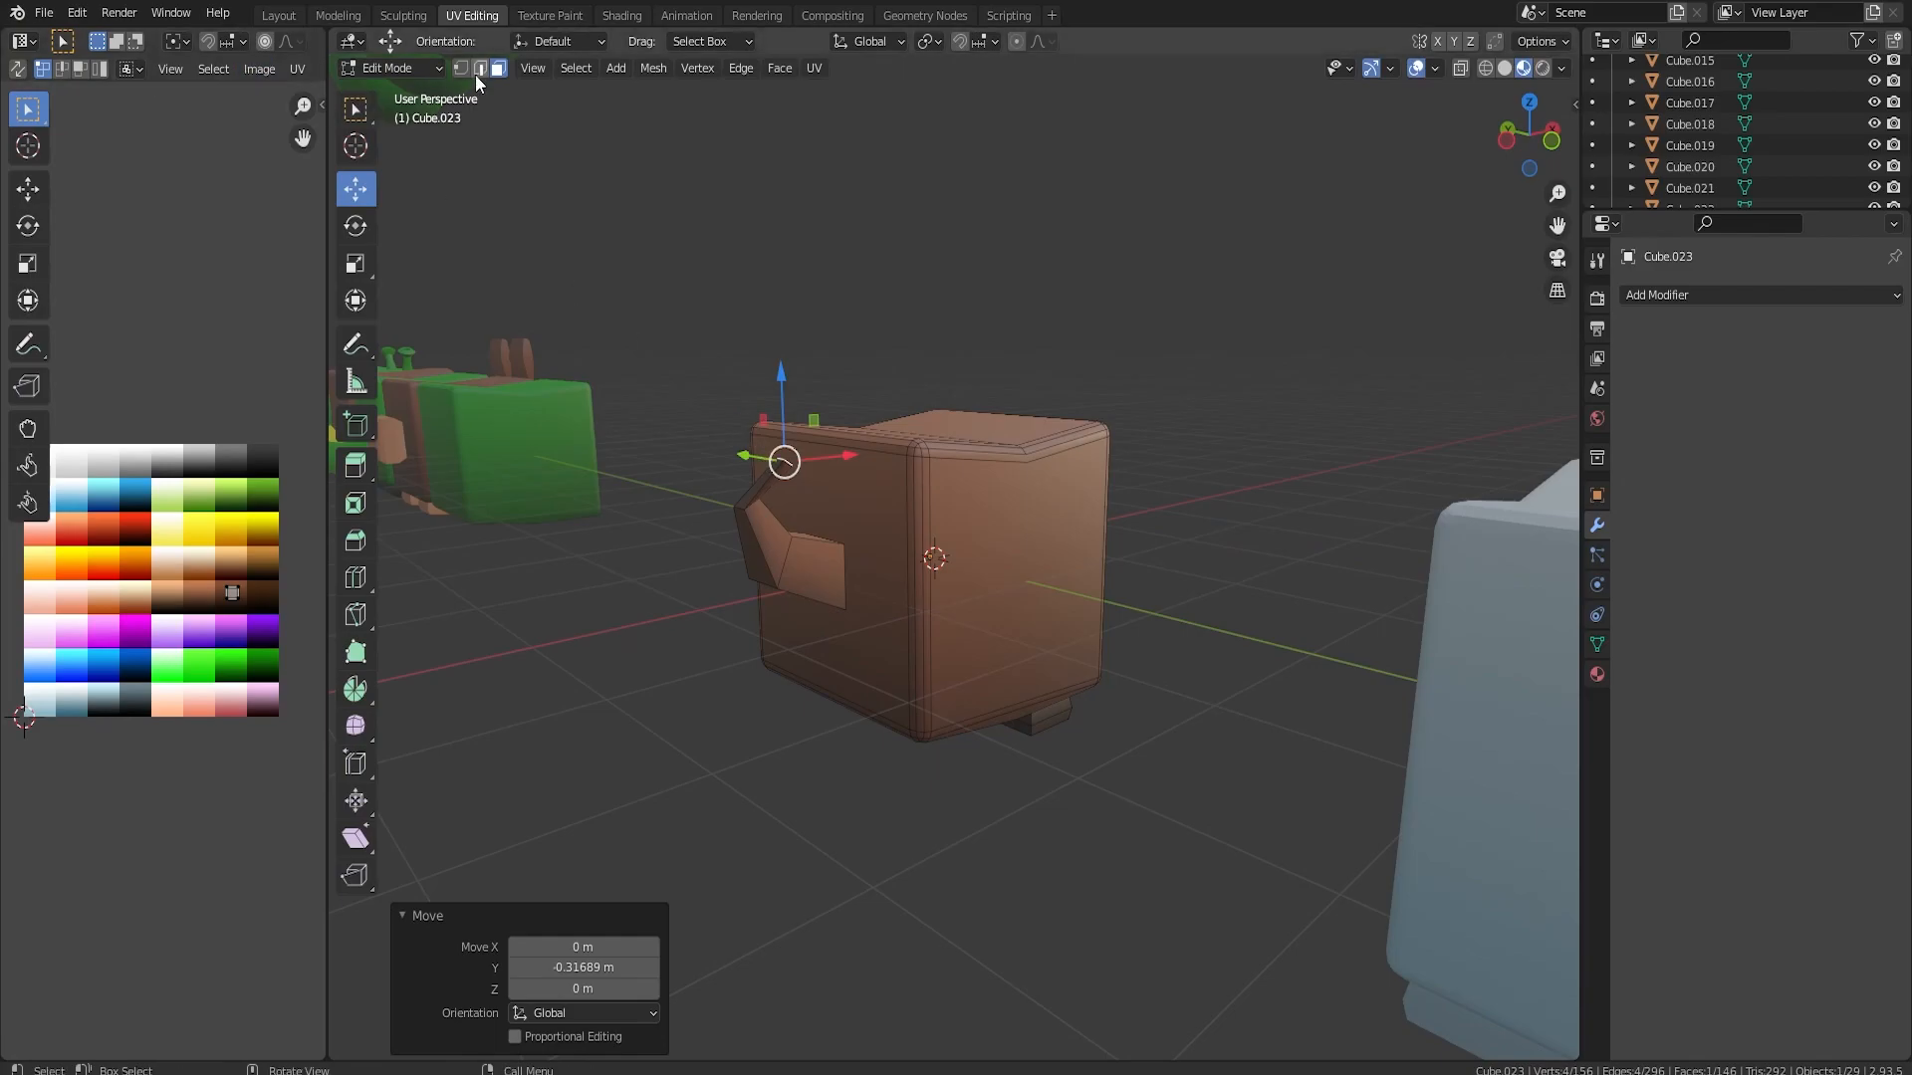
Try to shift the edges at the tail's bends along Y
key("g")
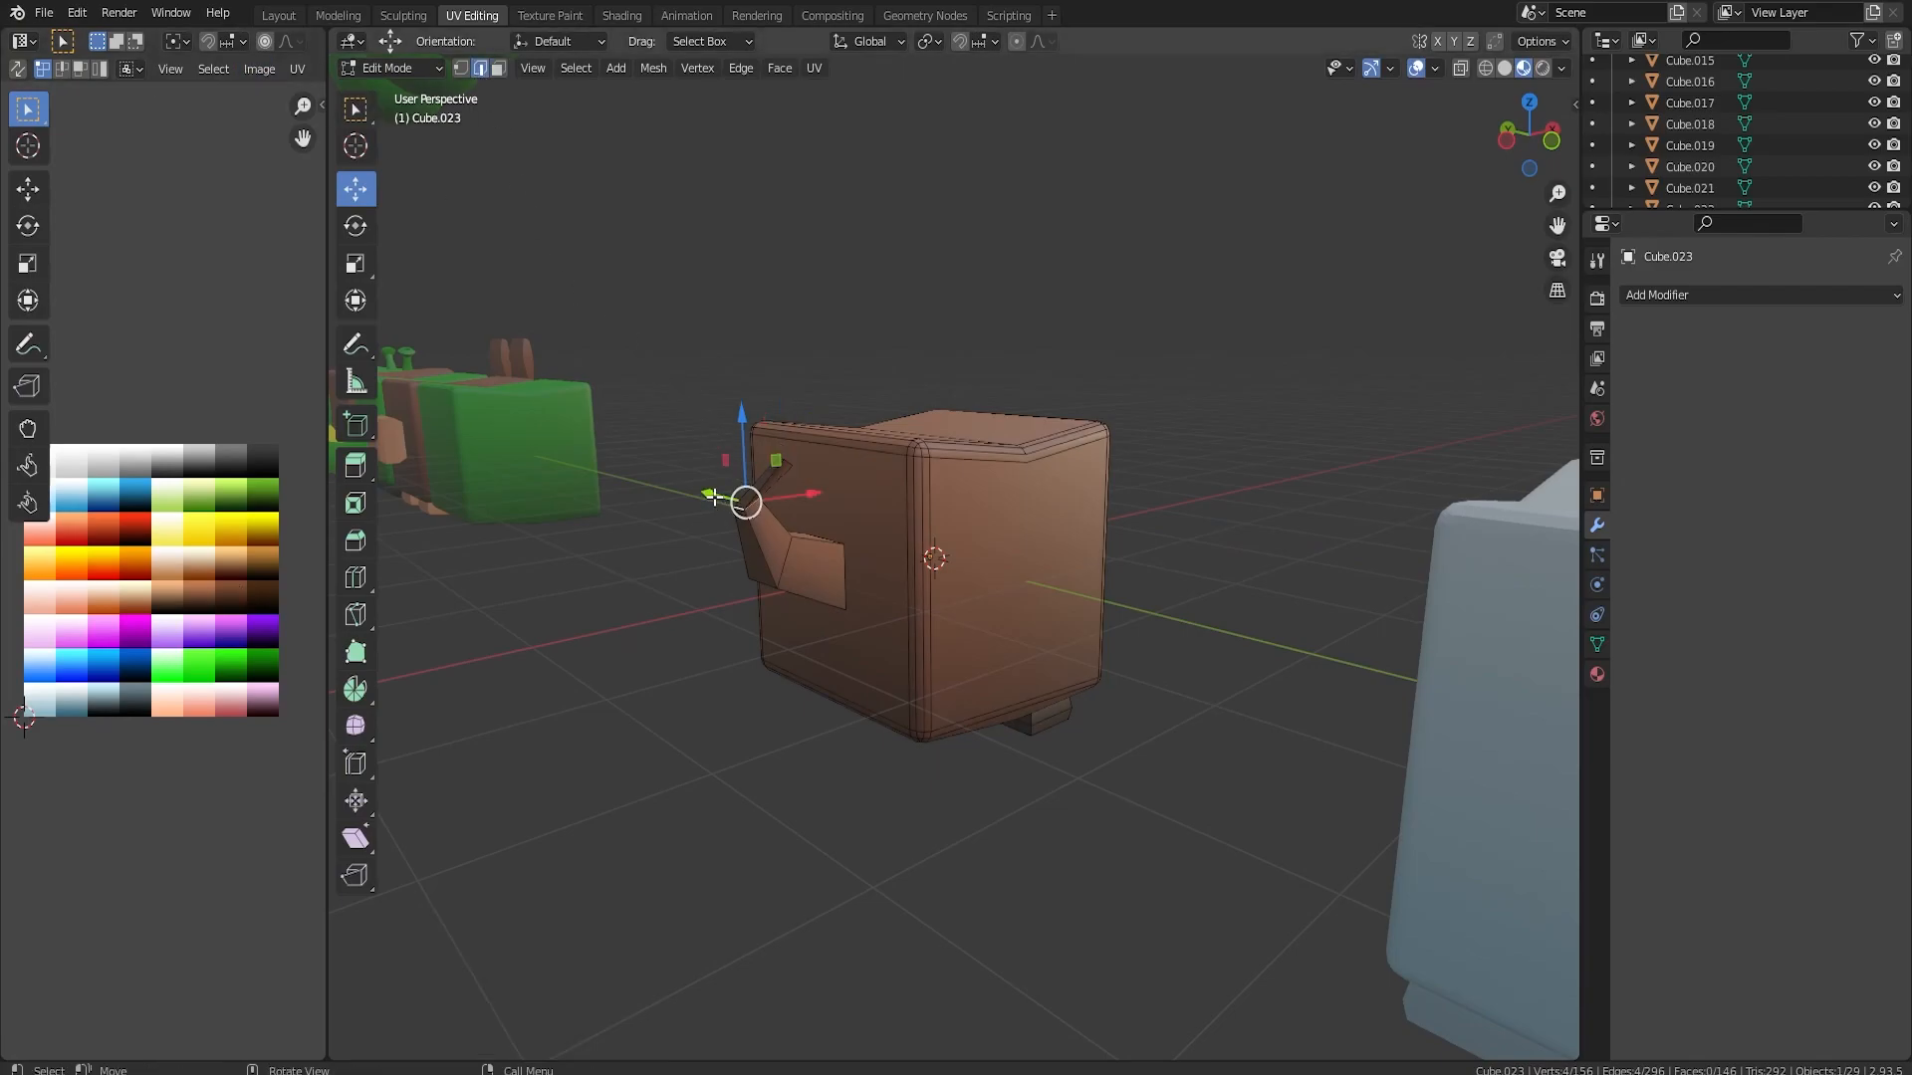
key("y")
left_click(745, 504)
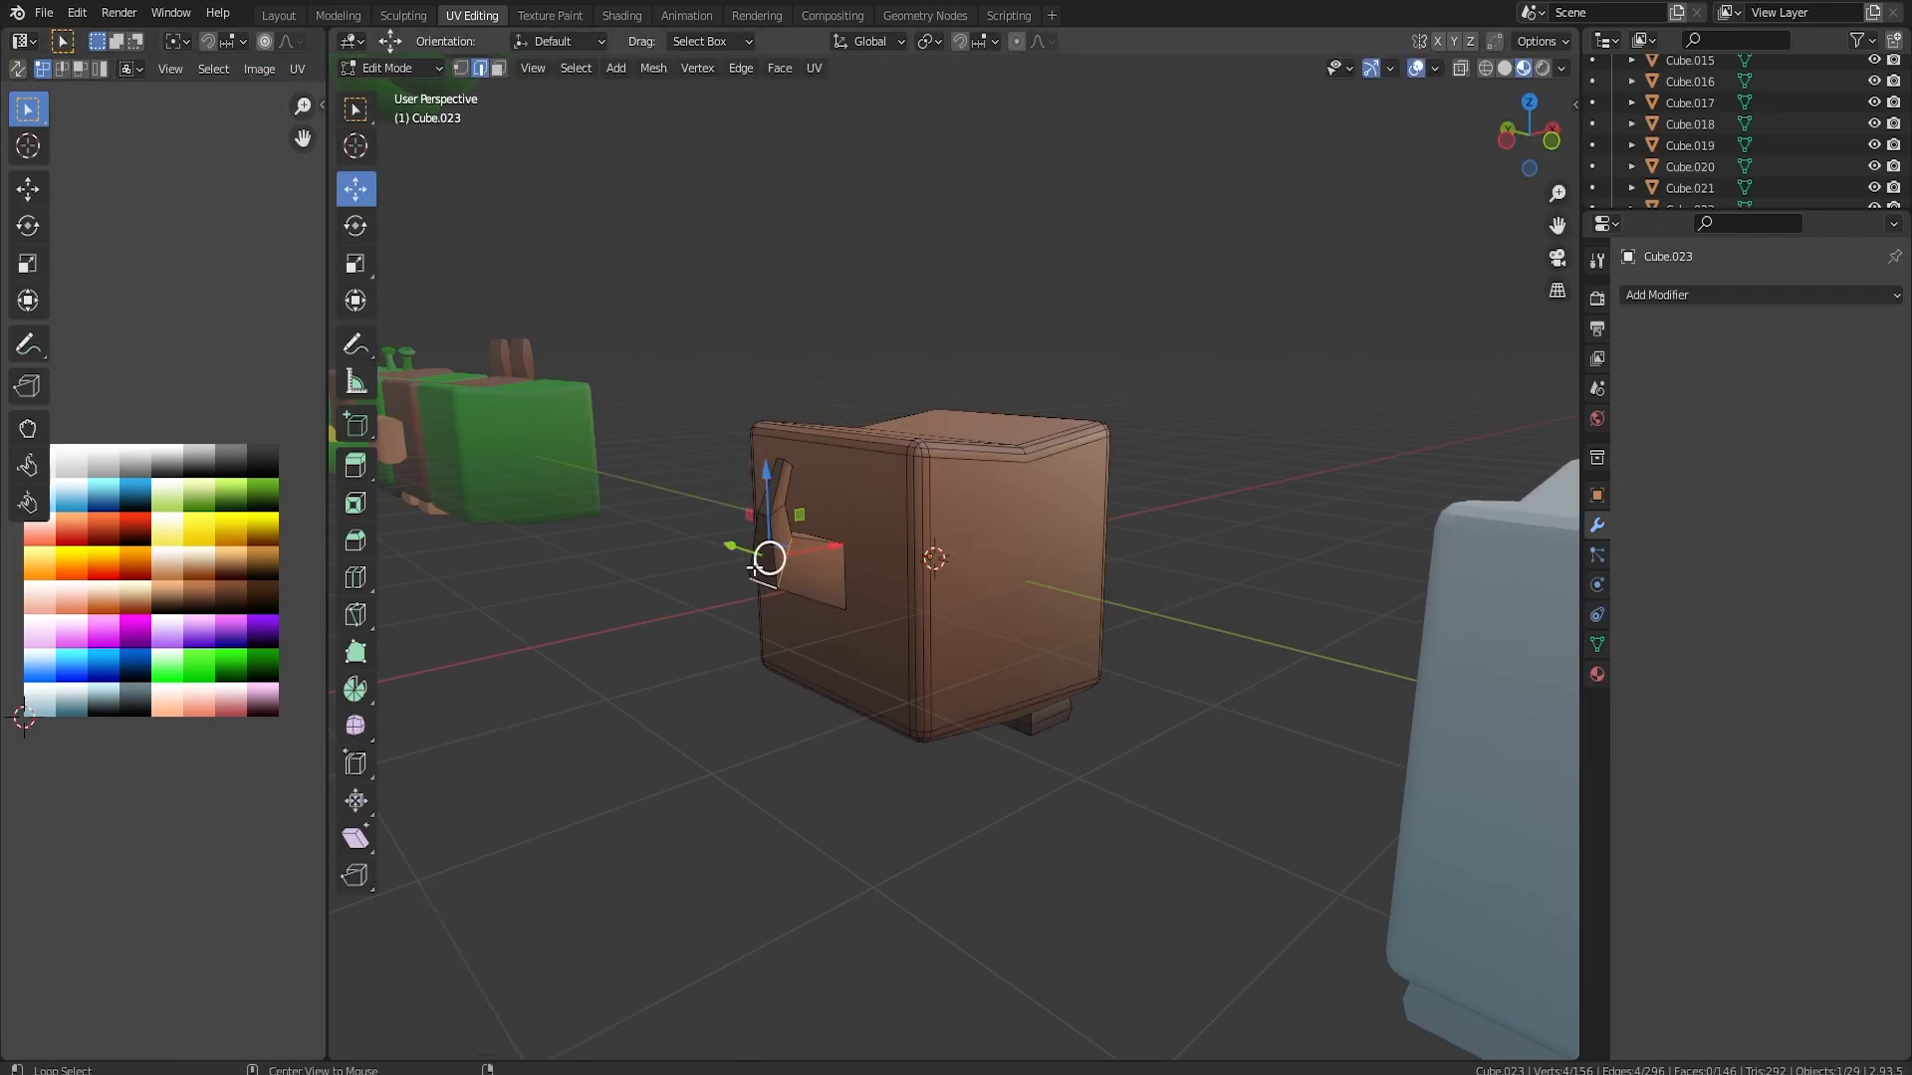
key("g")
key("y")
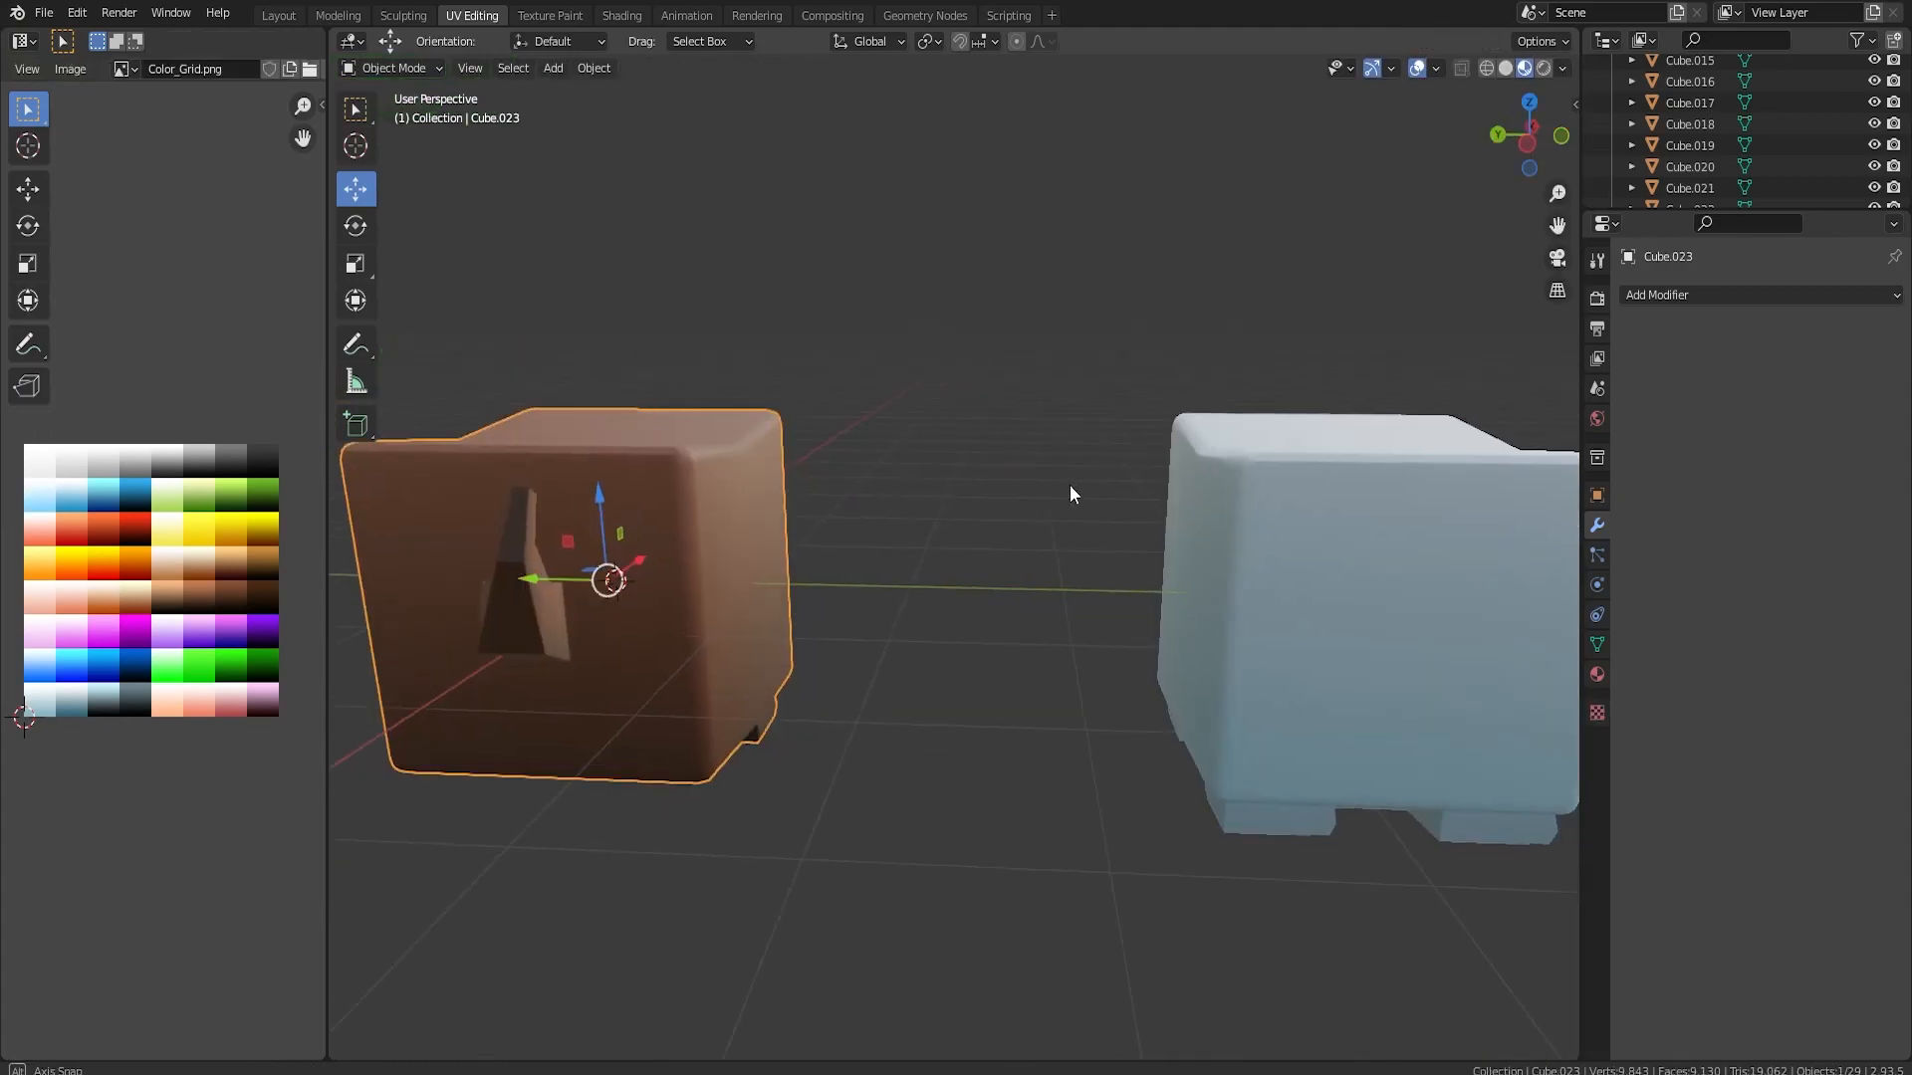
middle_click_drag(1070, 486, 1160, 494)
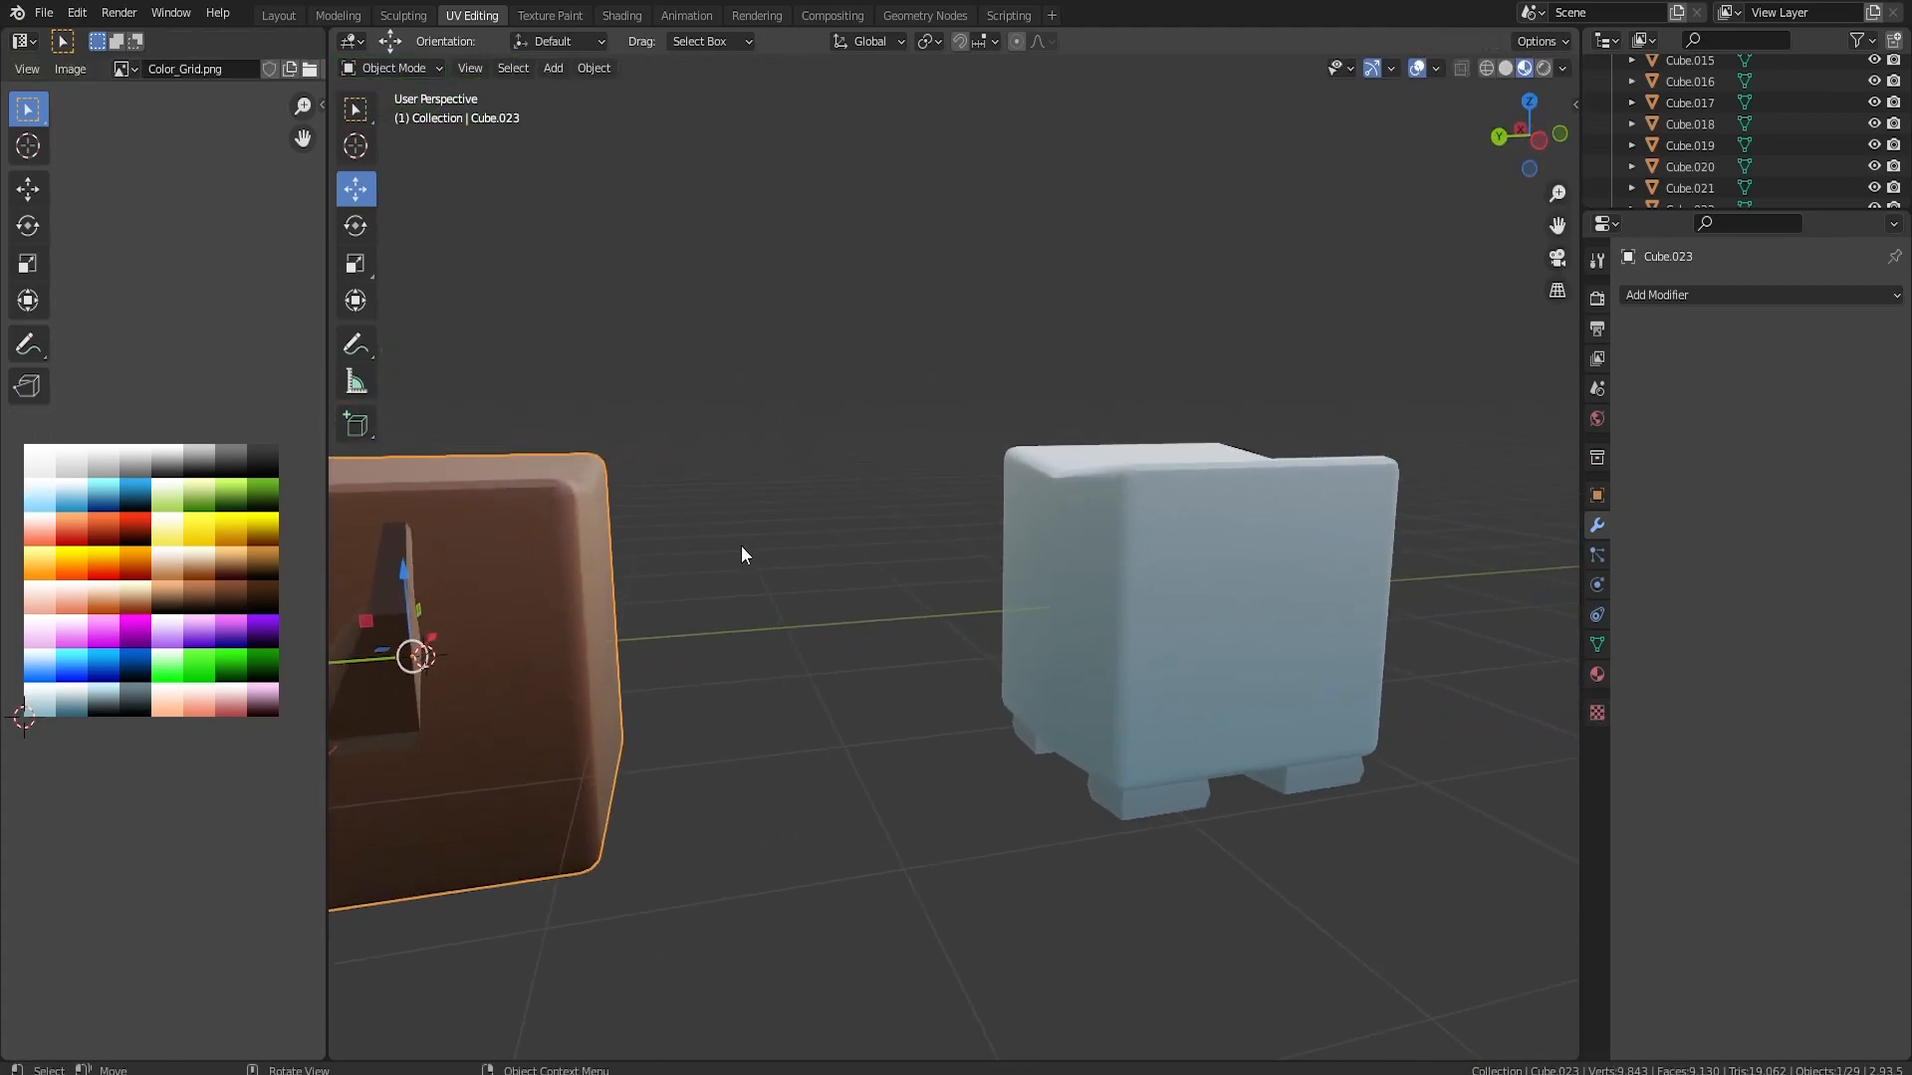
middle_click_drag(733, 546, 832, 553)
scroll(832, 553, "down", 3)
middle_click_drag(752, 617, 915, 642)
key("Tab")
Undo the shifts of the tail's bends and the extrusion of its third segment
left_click(924, 673, "alt")
key("ctrl+z")
key("ctrl+z")
key("ctrl+z")
key("ctrl+z")
key("ctrl+z")
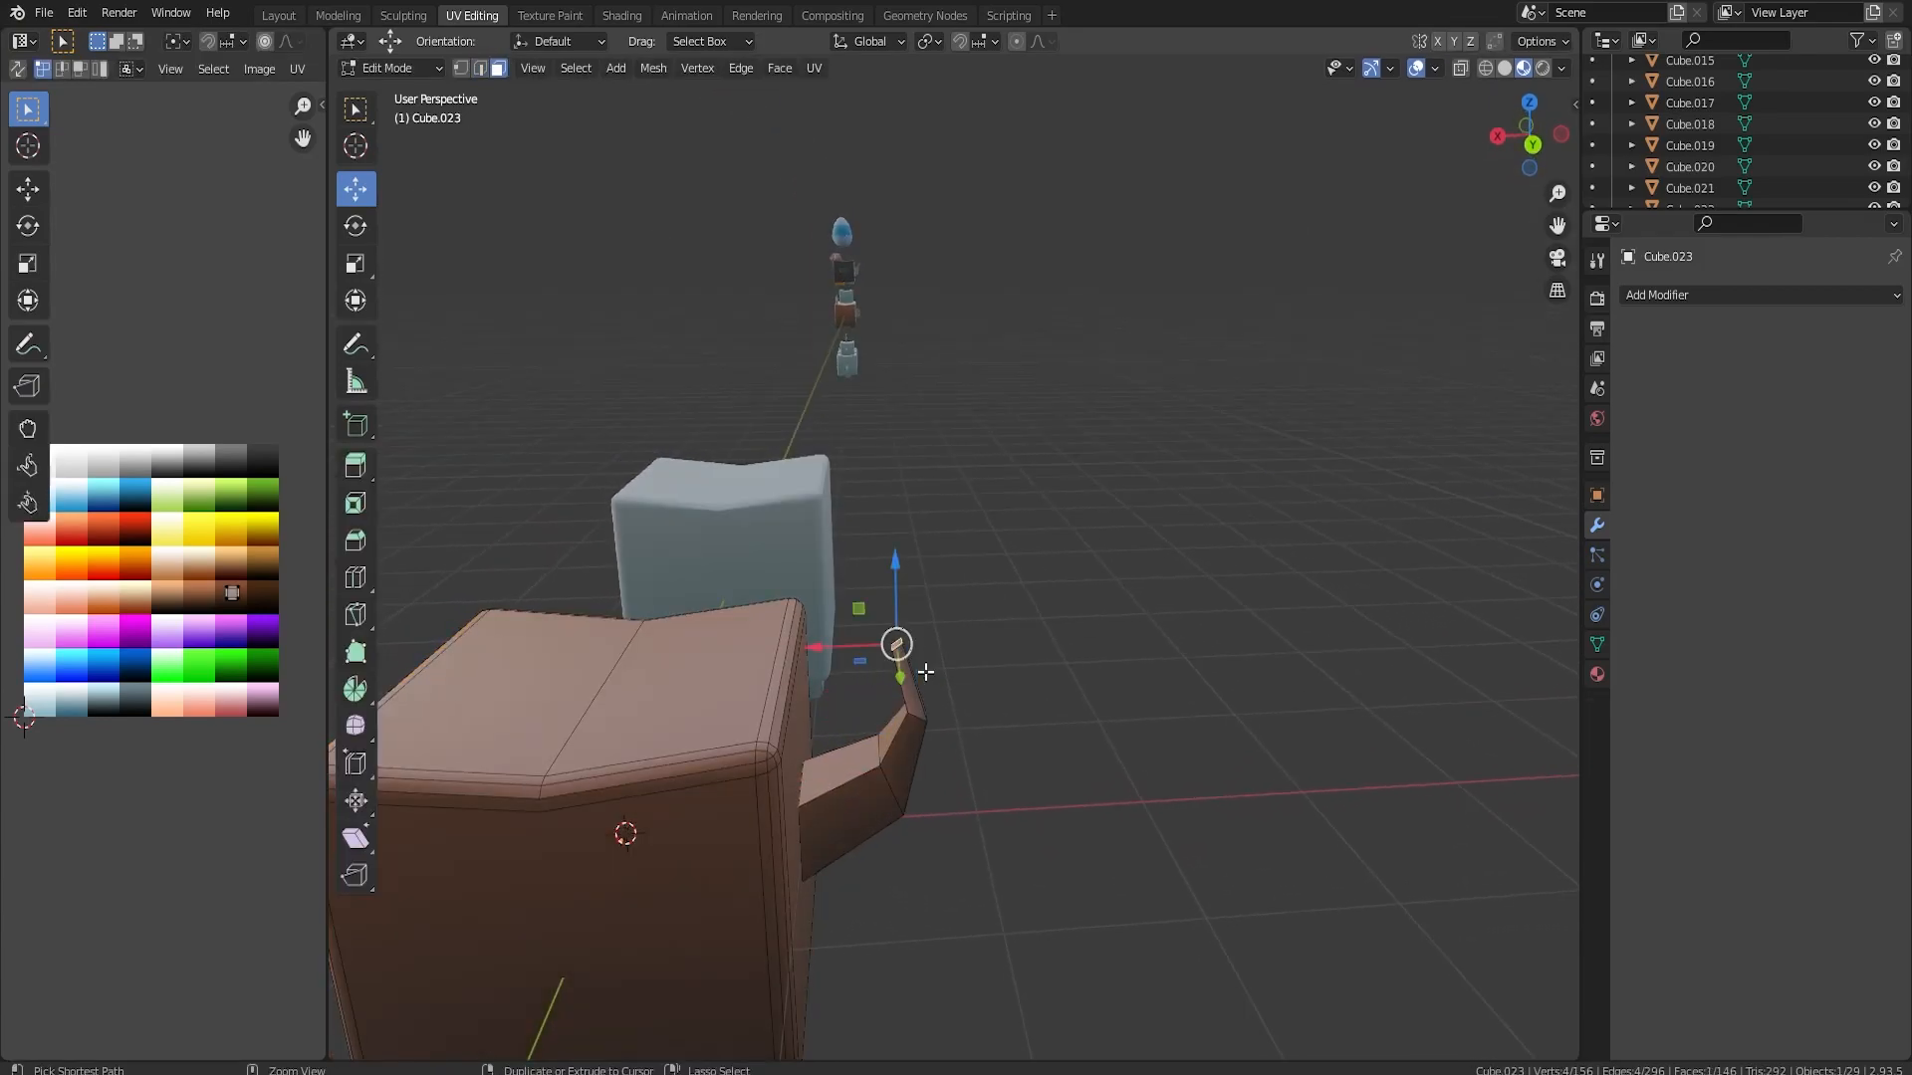
Raise the tail's end face 0.2244 m, extrude a further segment from it, scale its end and move it along Y
key("g")
key("z")
left_click(926, 631)
key("e")
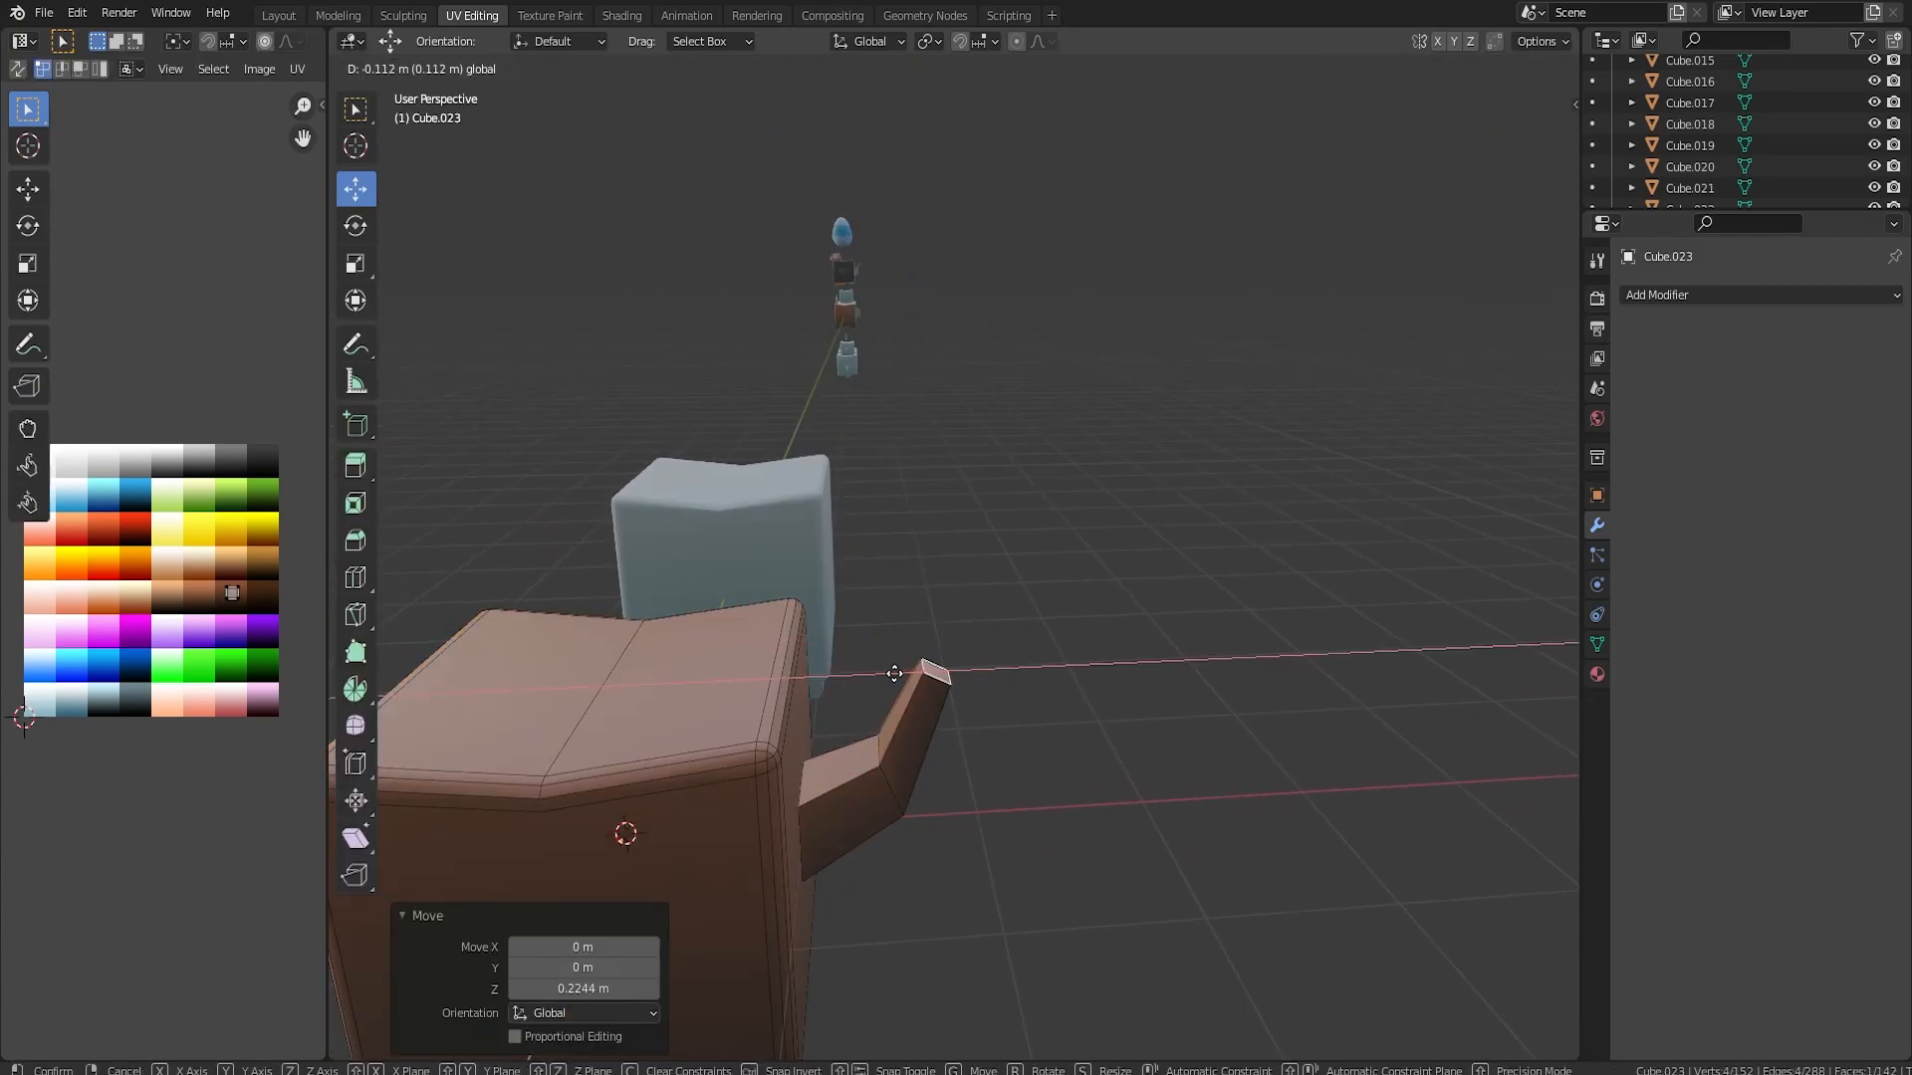
left_click(1212, 628)
key("s")
left_click(1142, 611)
middle_click_drag(1028, 613, 1109, 619)
key("g")
key("y")
left_click(1291, 571)
Extrude the tail's tip segment and shift its end 0.29061 m along X and -0.3175 m along Y
key("e")
left_click(1275, 476)
middle_click_drag(1056, 517, 868, 514)
key("g")
key("x")
left_click(854, 680)
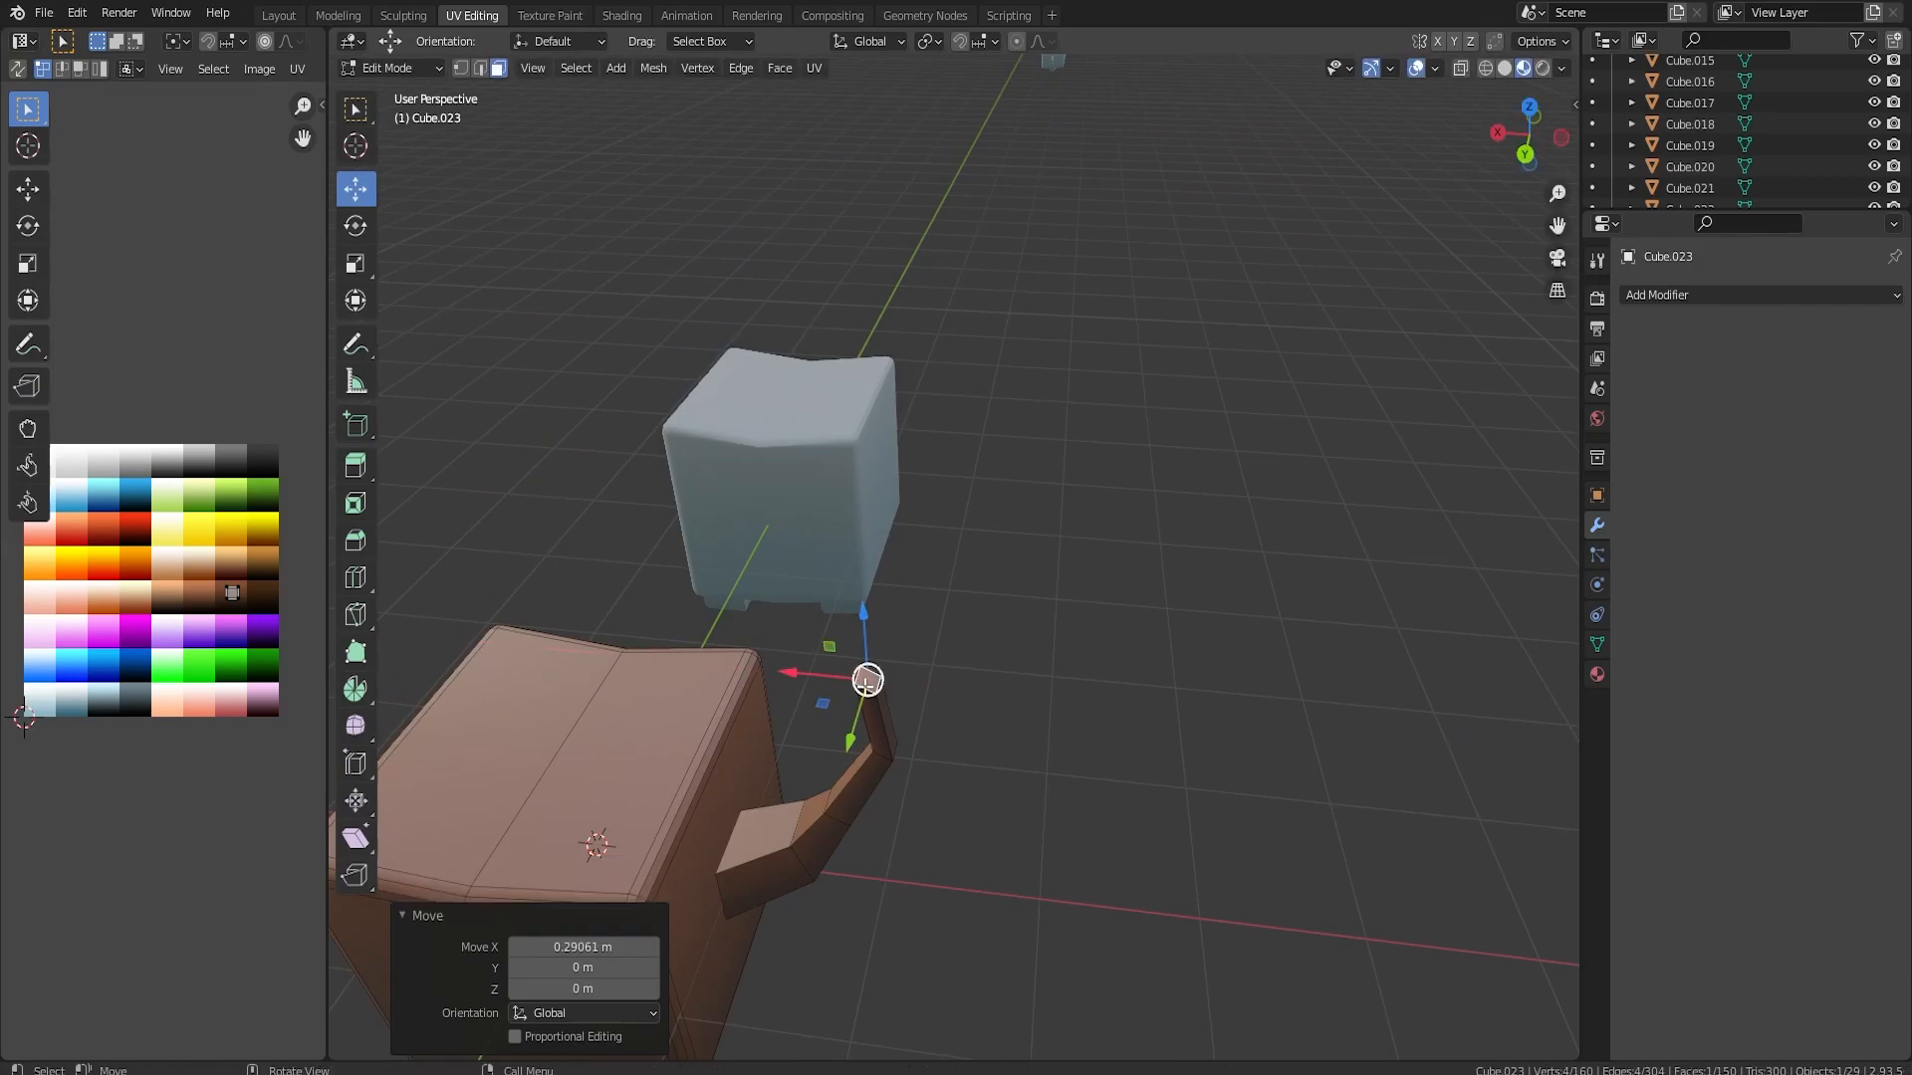
left_click_drag(853, 732, 867, 686)
Rotate and scale the tail's tip face in the left view
key("ctrl+KP_3")
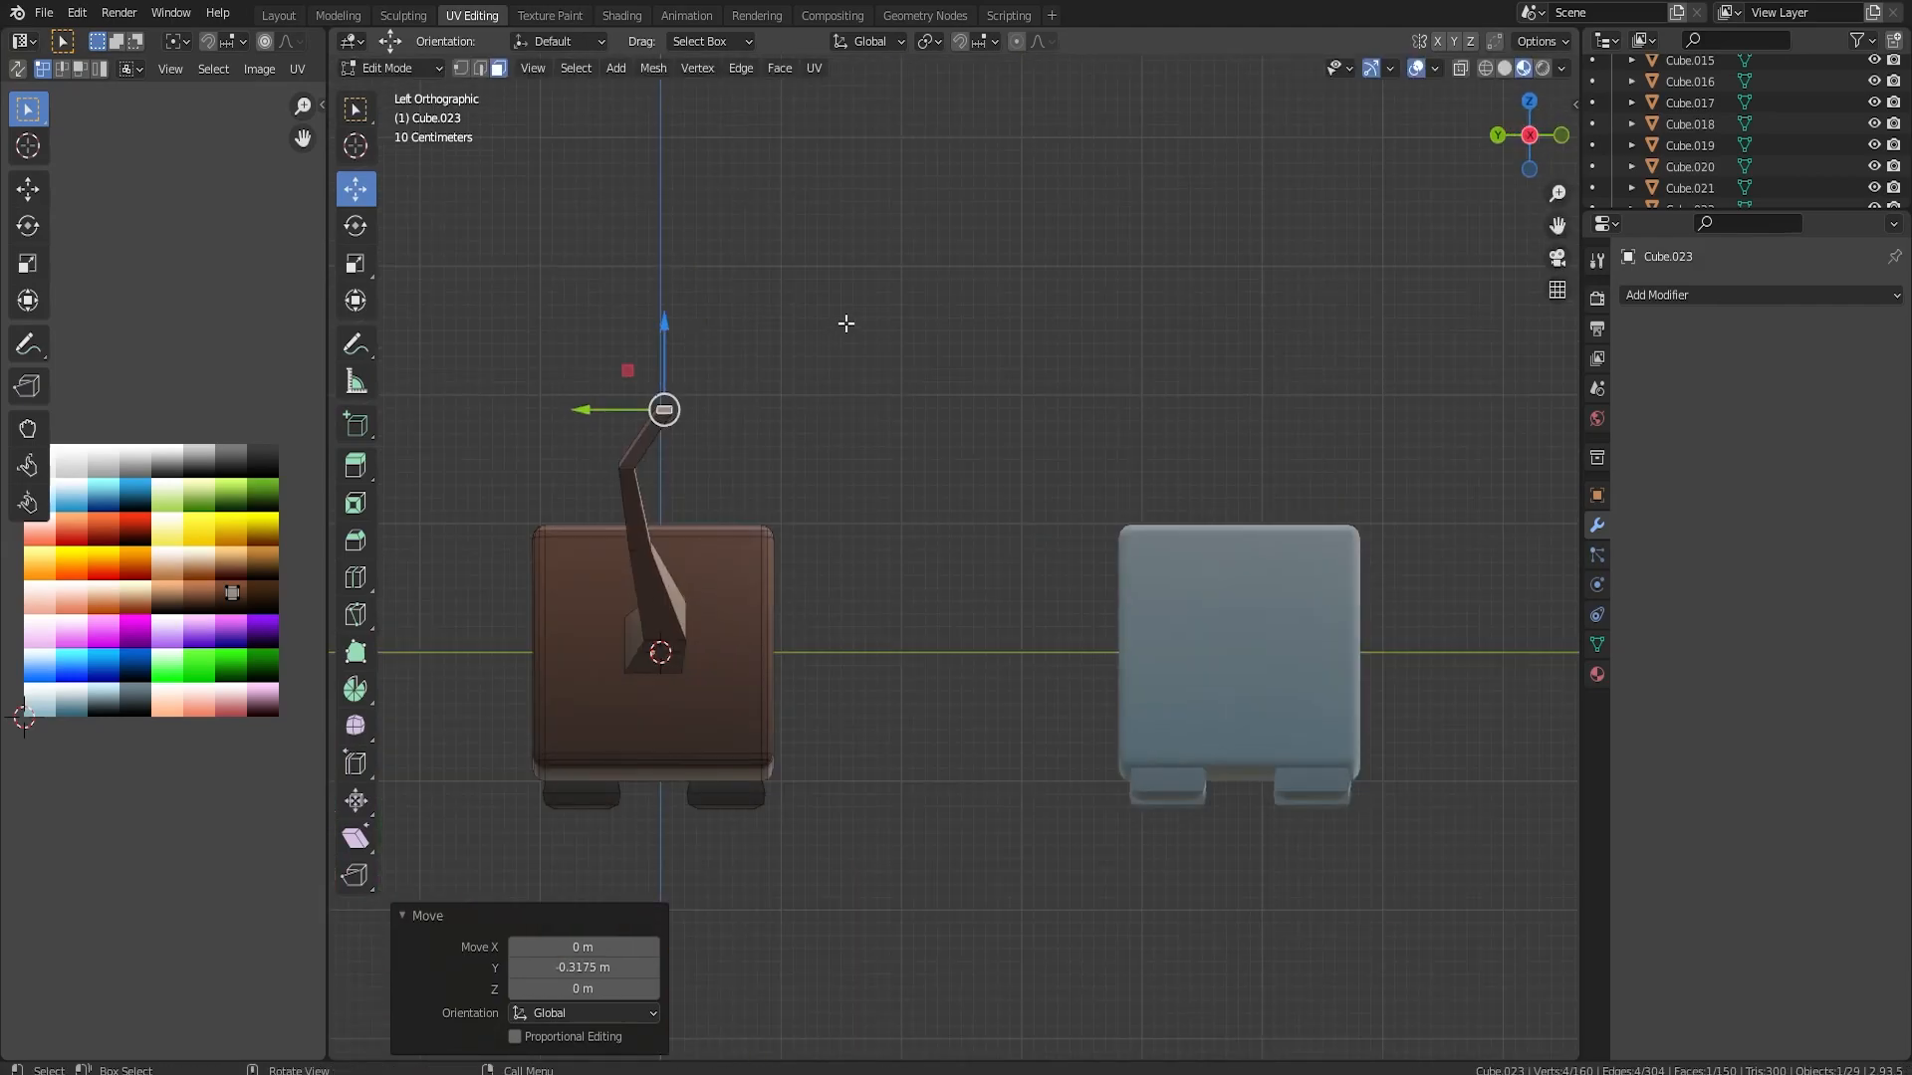
key("r")
left_click(882, 513)
key("s")
left_click(791, 430)
Grow the selection to the whole tip segment of the tail and recolour it by moving its UVs onto a lighter brown swatch
middle_click_drag(792, 429, 1182, 618)
scroll(1185, 615, "up", 4)
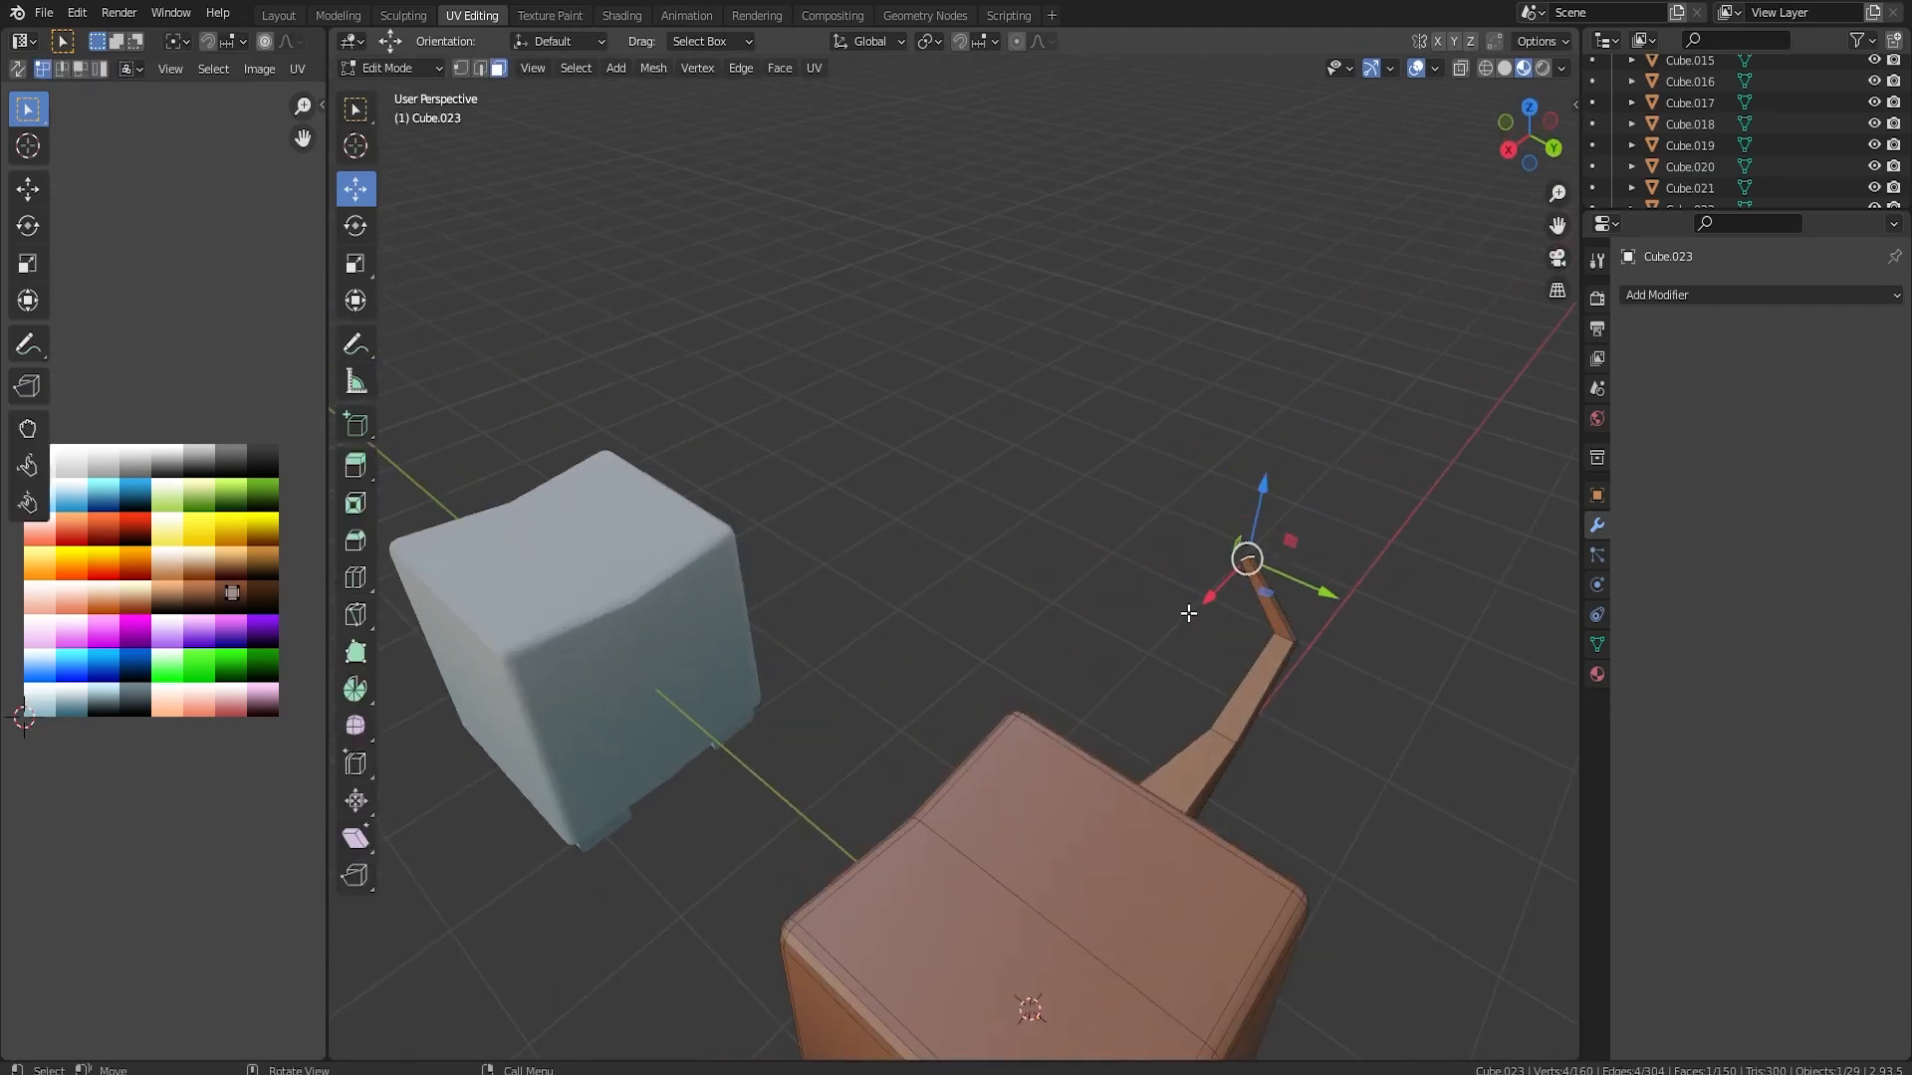
scroll(1189, 613, "up", 2)
key("ctrl+KP_Add")
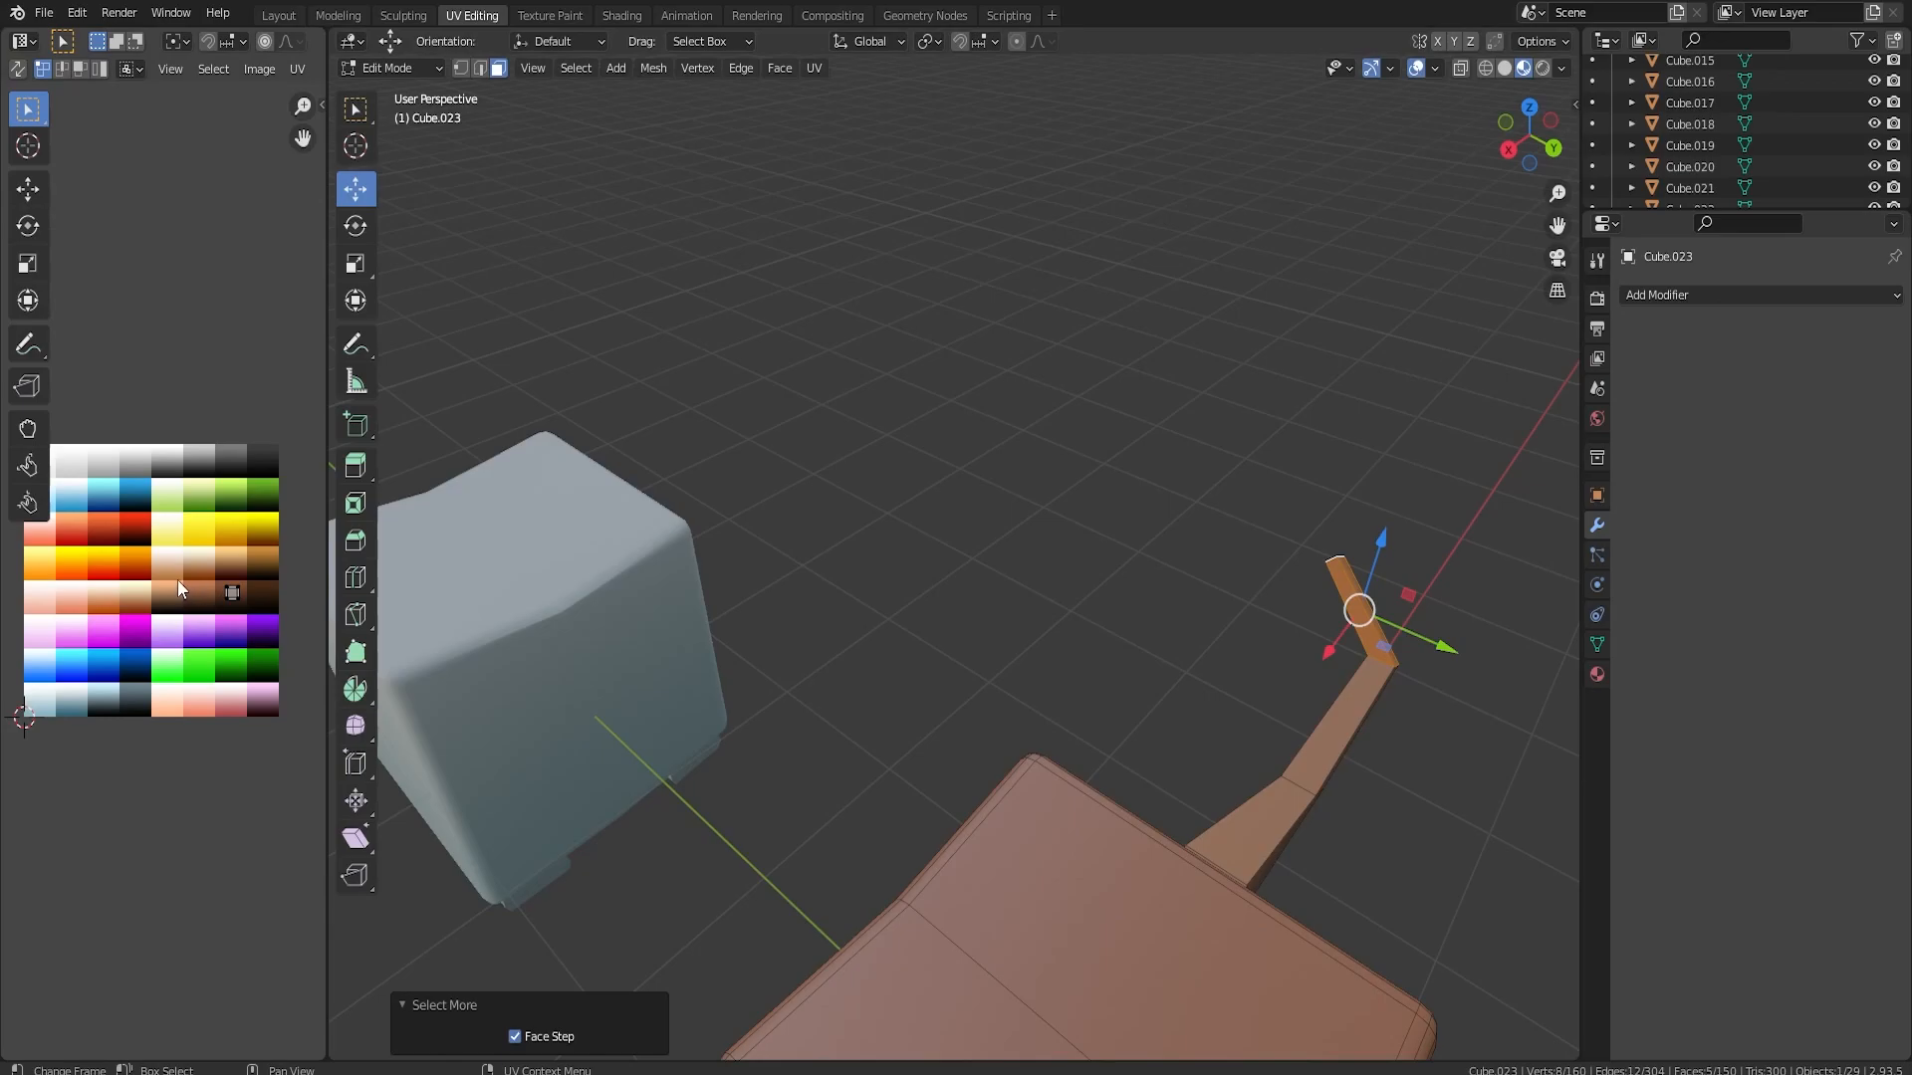
key("a")
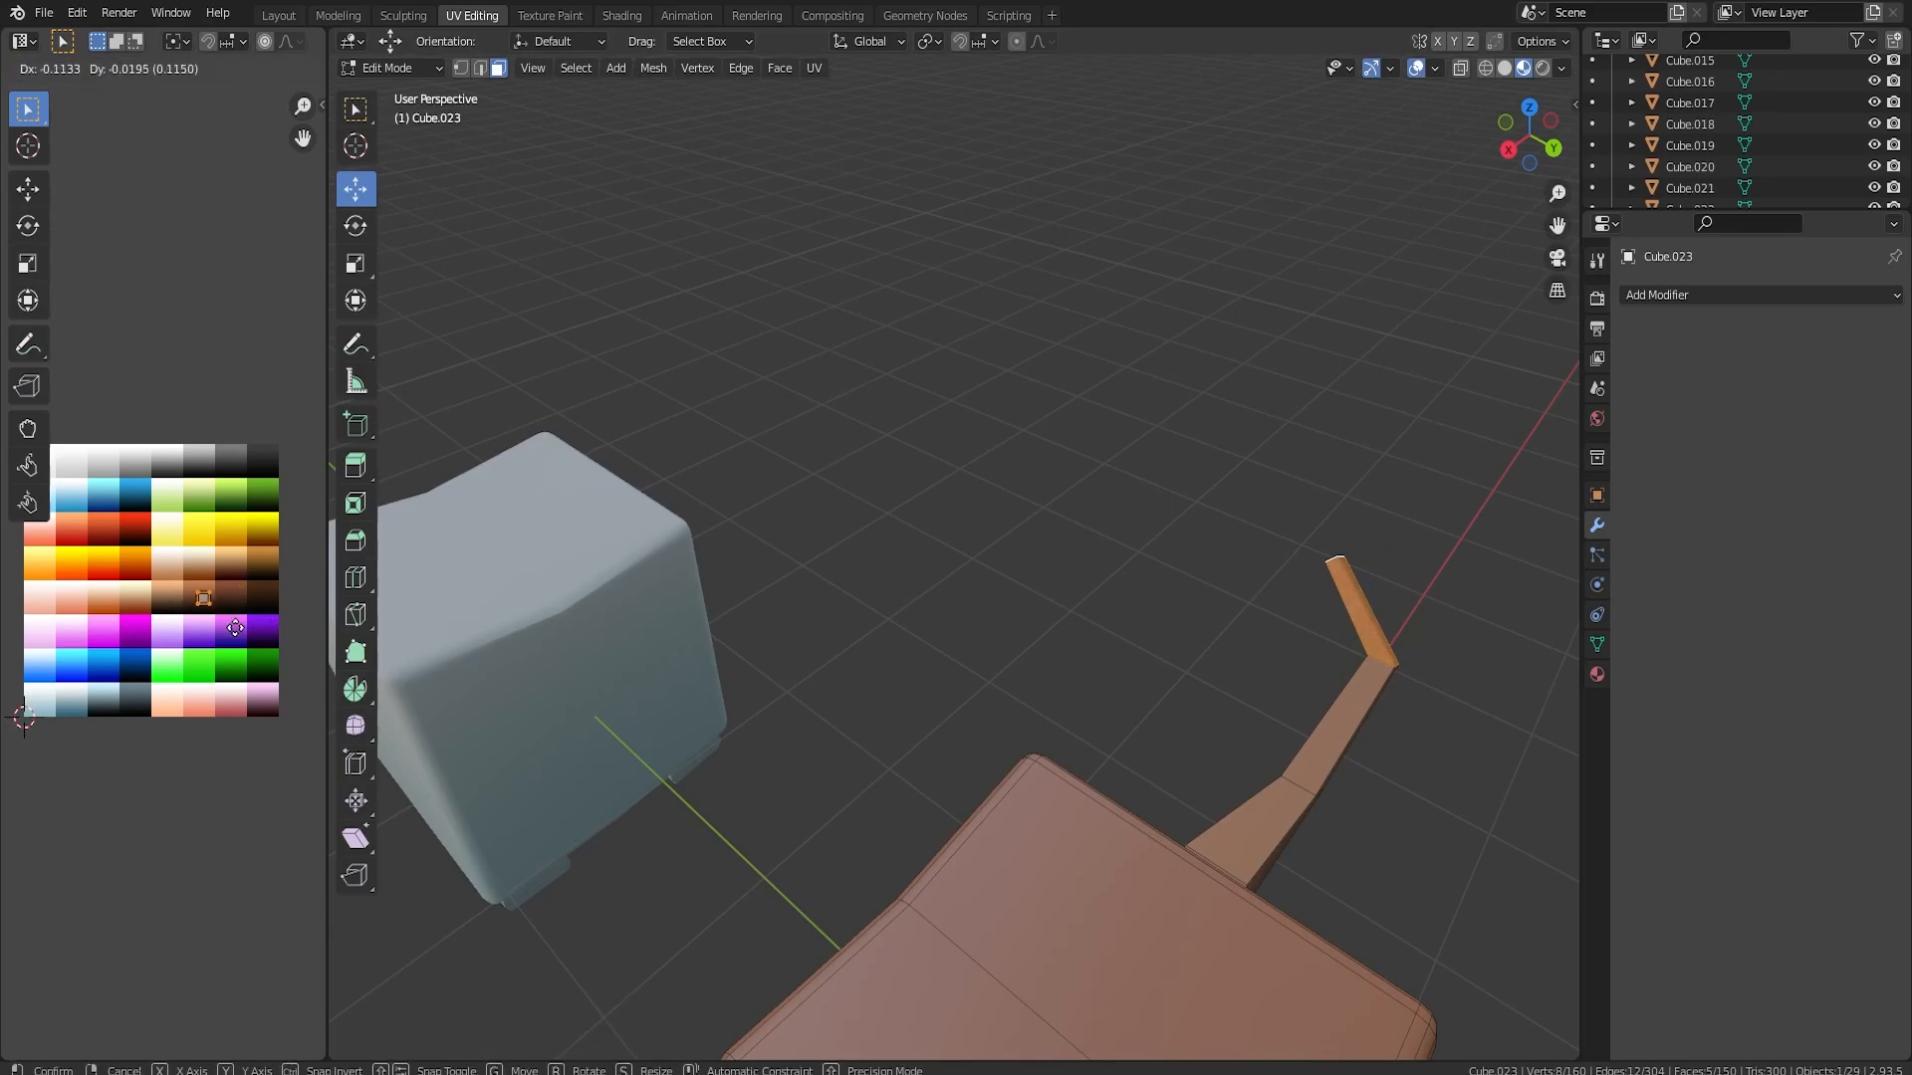
key("Tab")
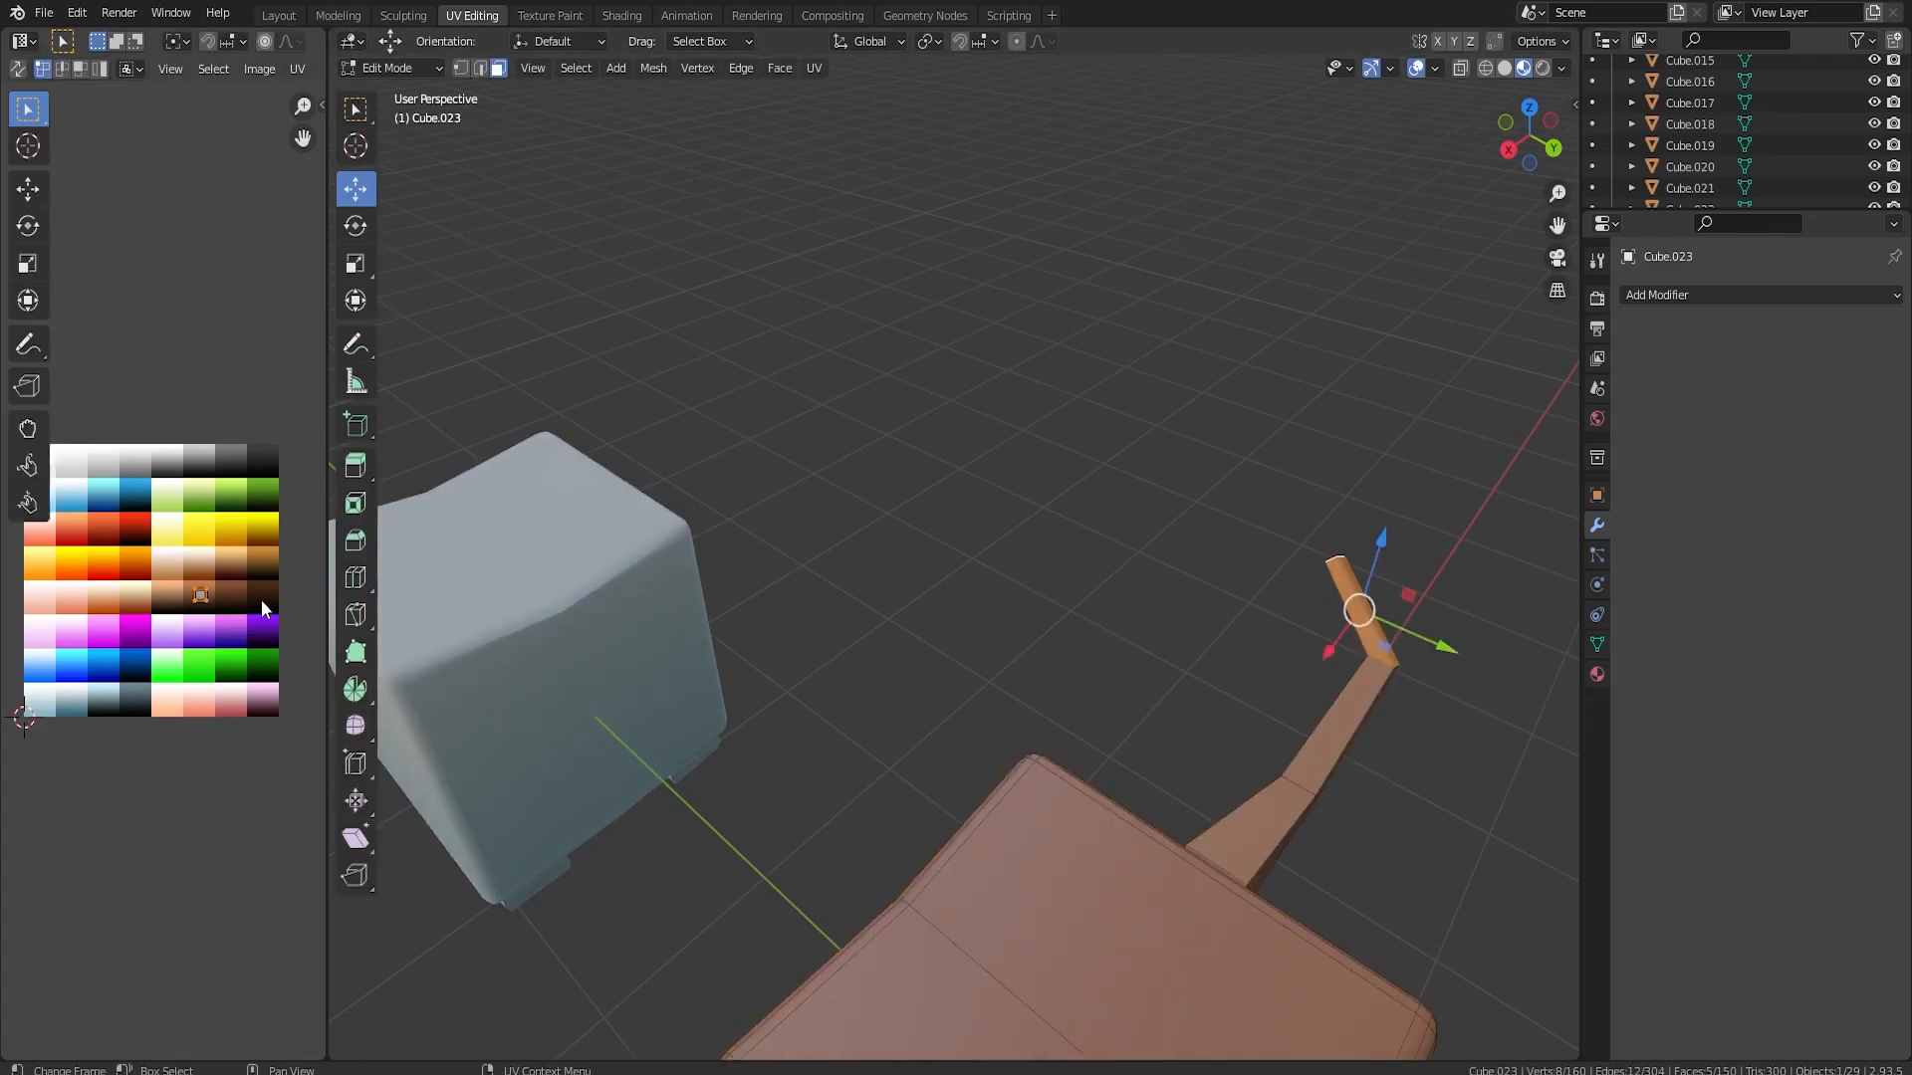
Select both legs with their linked geometry and recolour them by moving their UVs onto the lighter brown swatch
middle_click_drag(894, 663, 1135, 492)
key("Tab")
left_click(1302, 599)
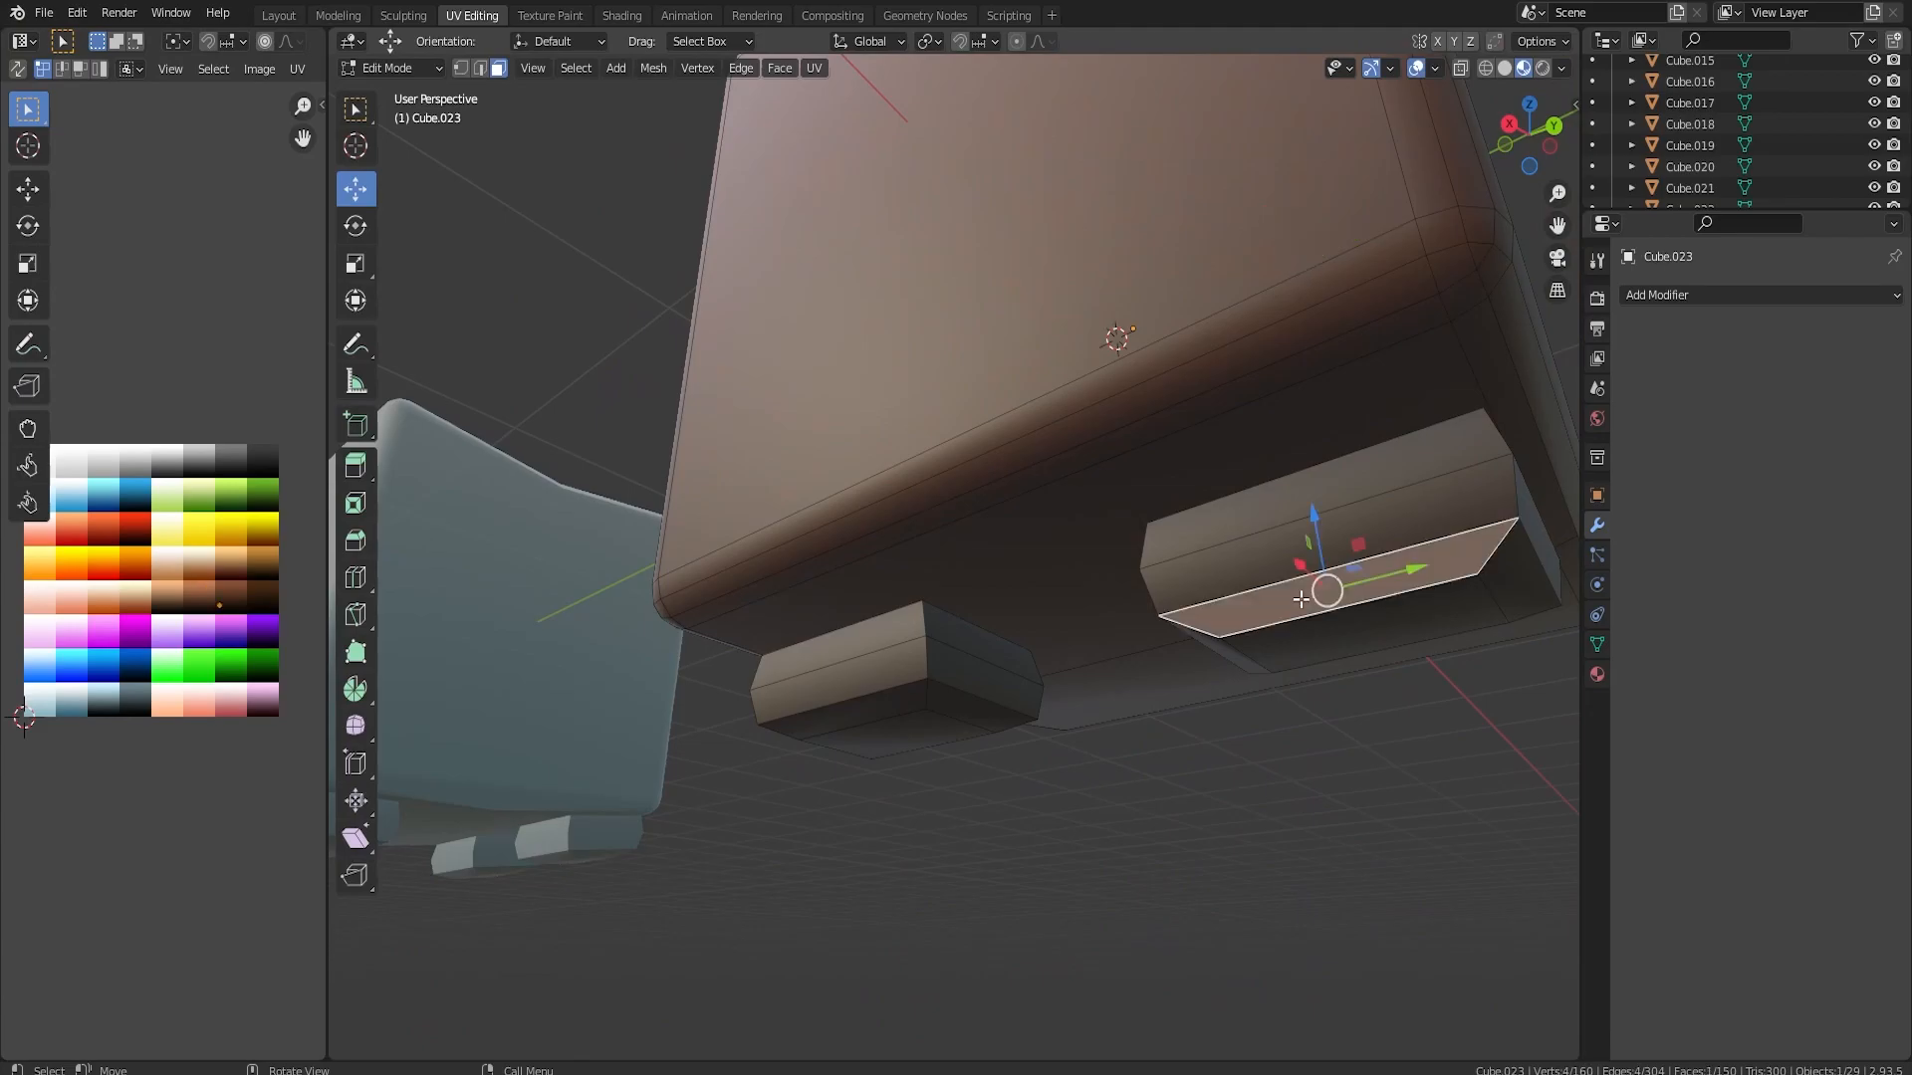
key("l")
key("shift+l")
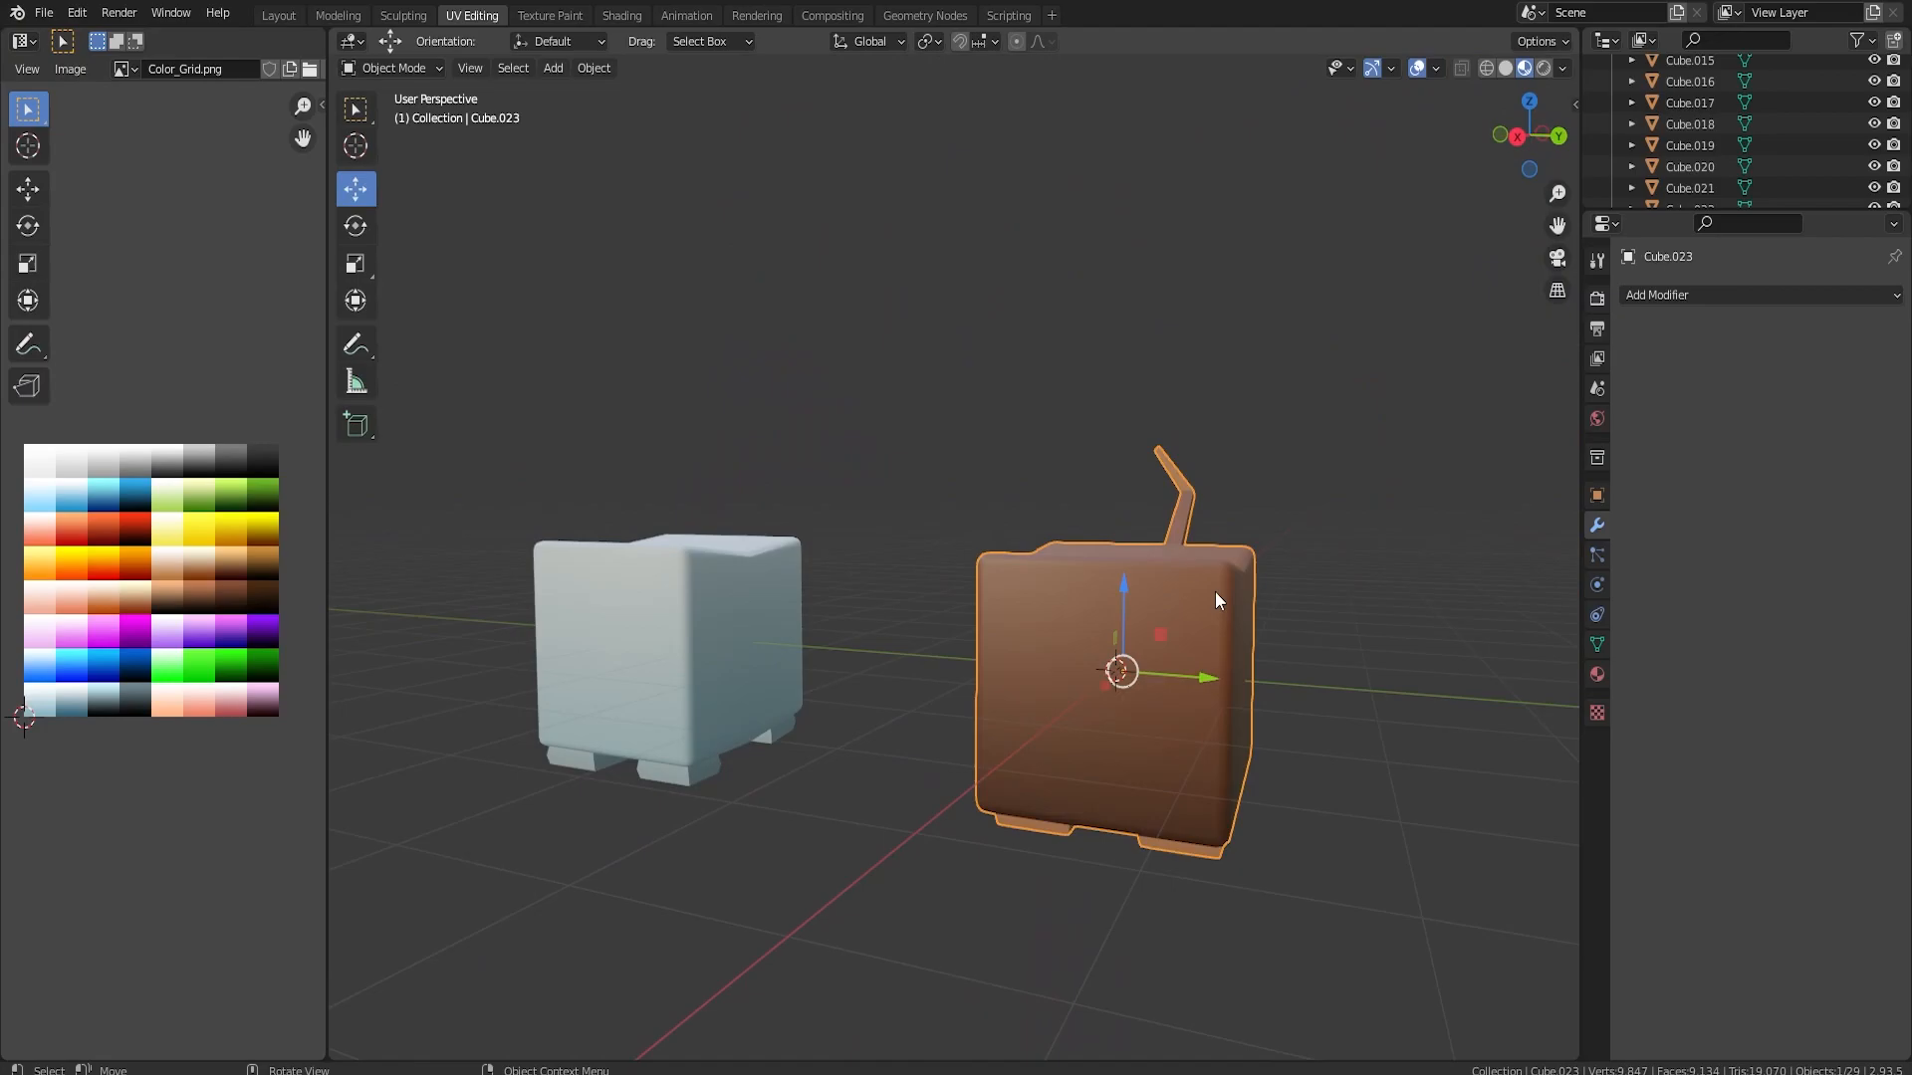
mouse_move(1215, 591)
middle_mouse_down()
mouse_move(1115, 587)
mouse_move(1205, 601)
middle_mouse_up()
Move the brown tailed character 26.143 m along Y to the end of the row
scroll(1205, 601, "down", 13)
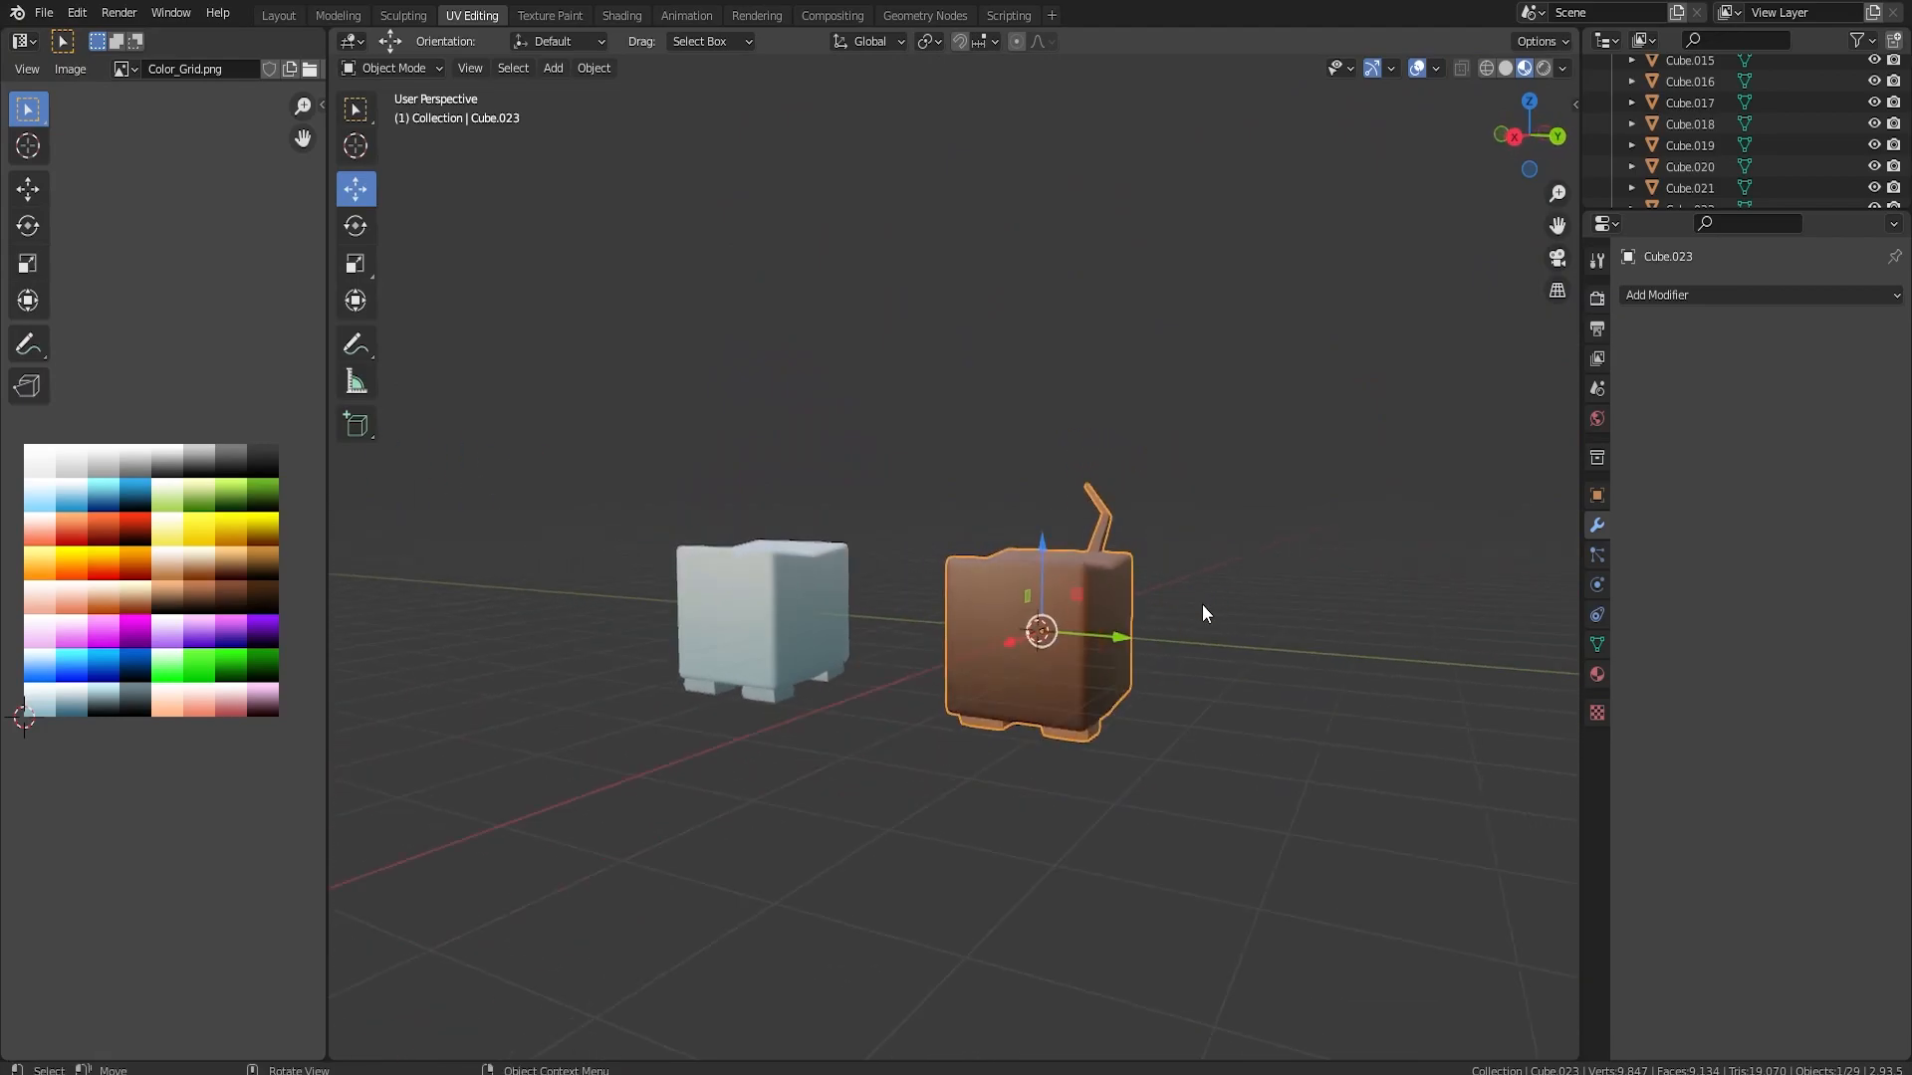
left_click_drag(1030, 570, 1364, 610)
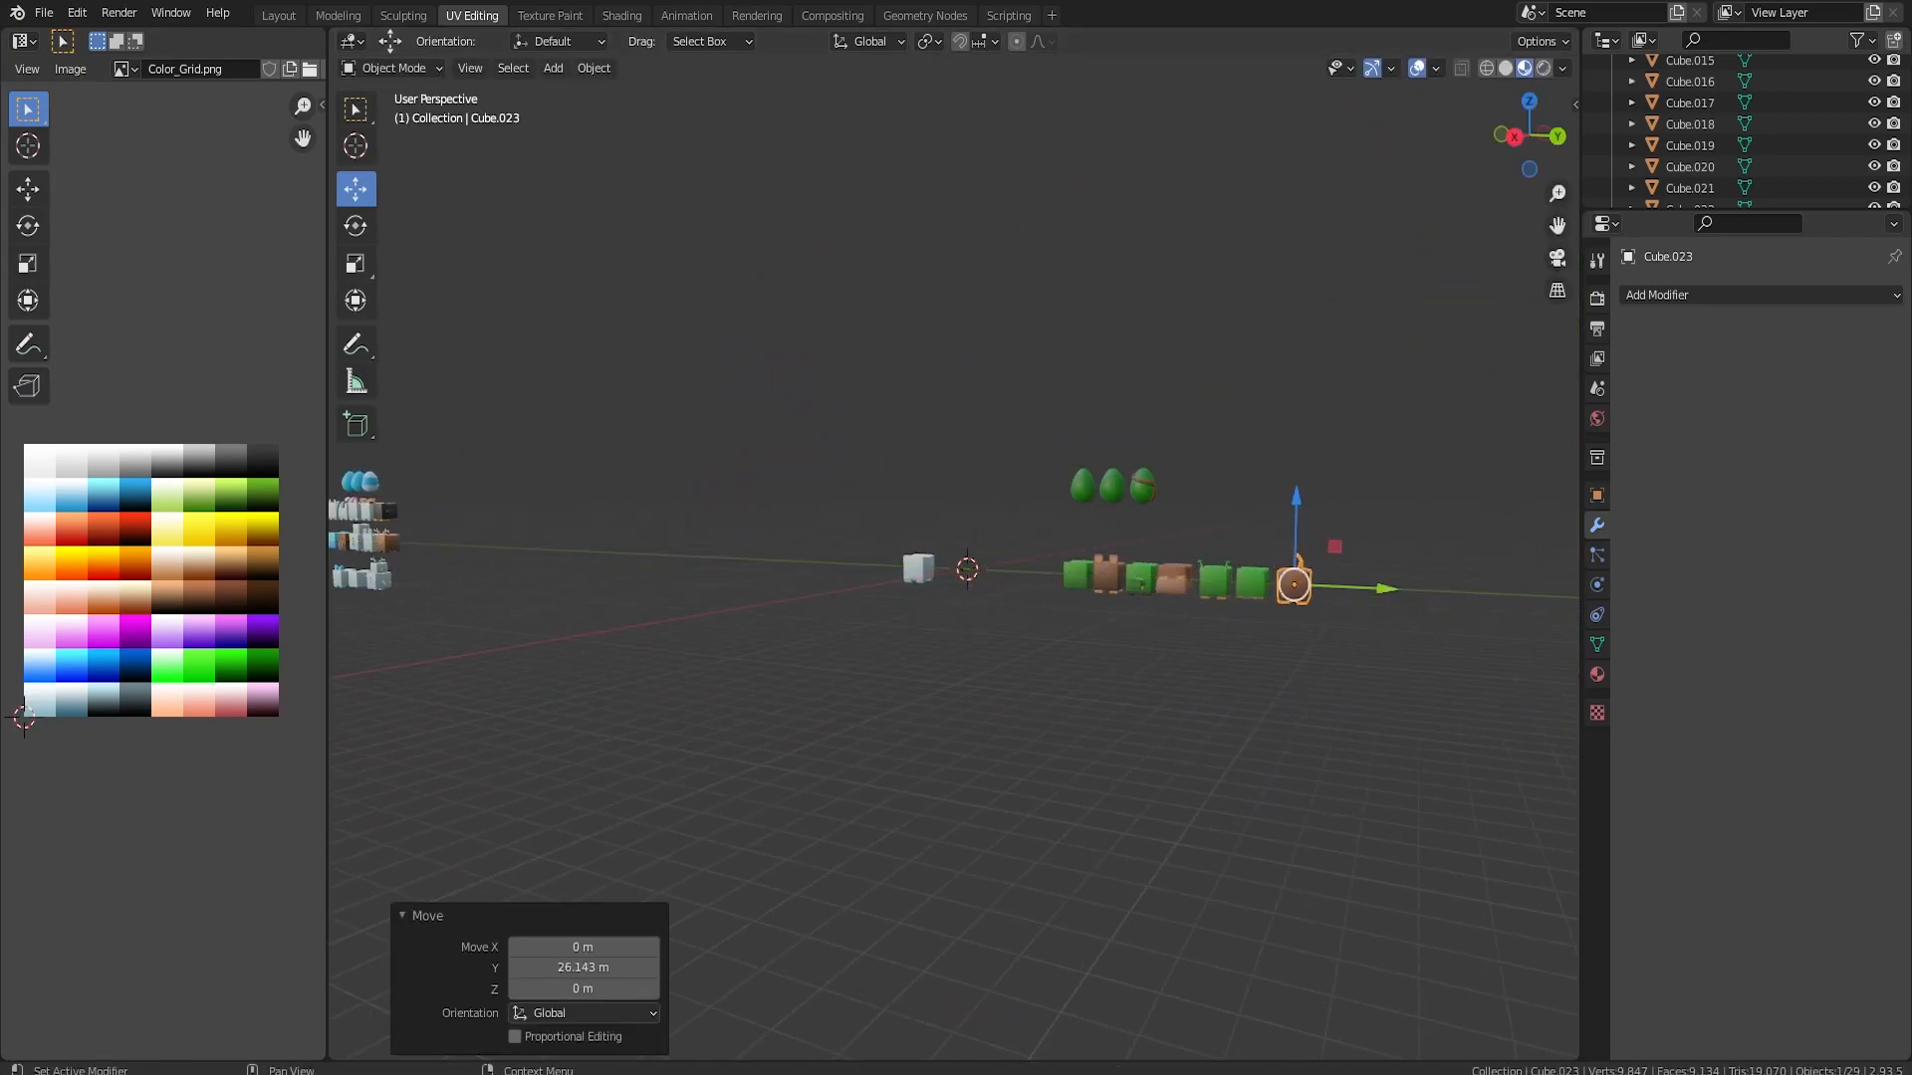